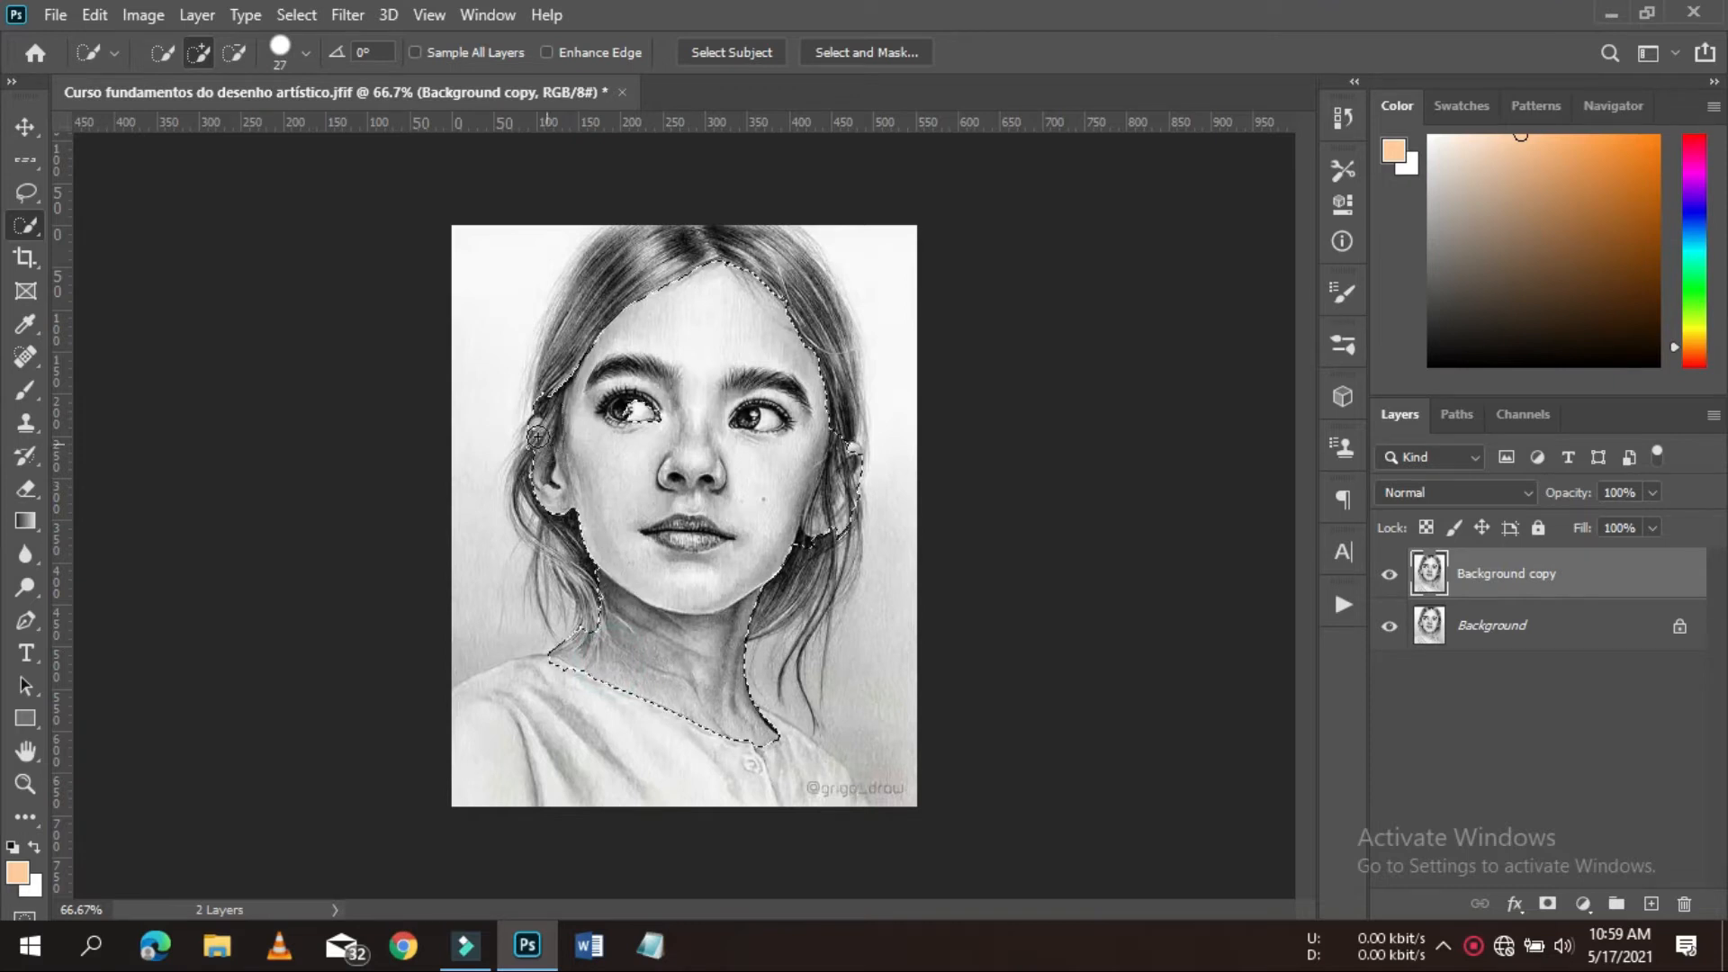
- Clean up the skin selection at the eye on the viewer's left and add a new layer above Background copy
left_click(635, 408, "alt")
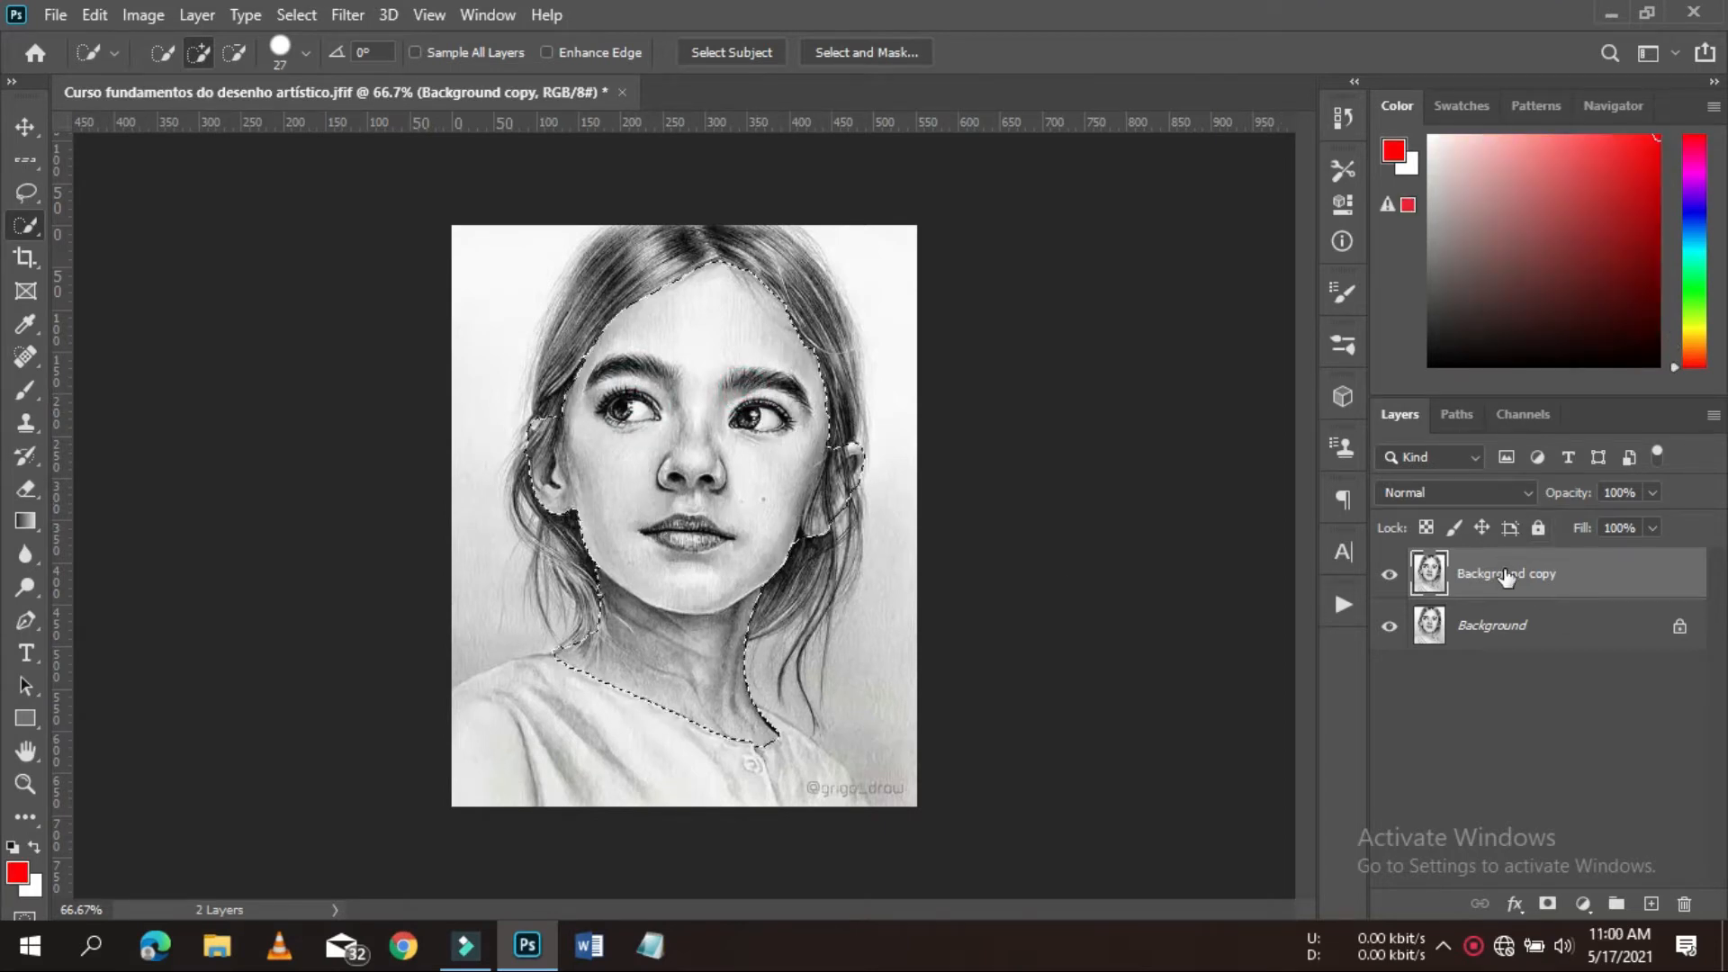
left_click(1648, 903)
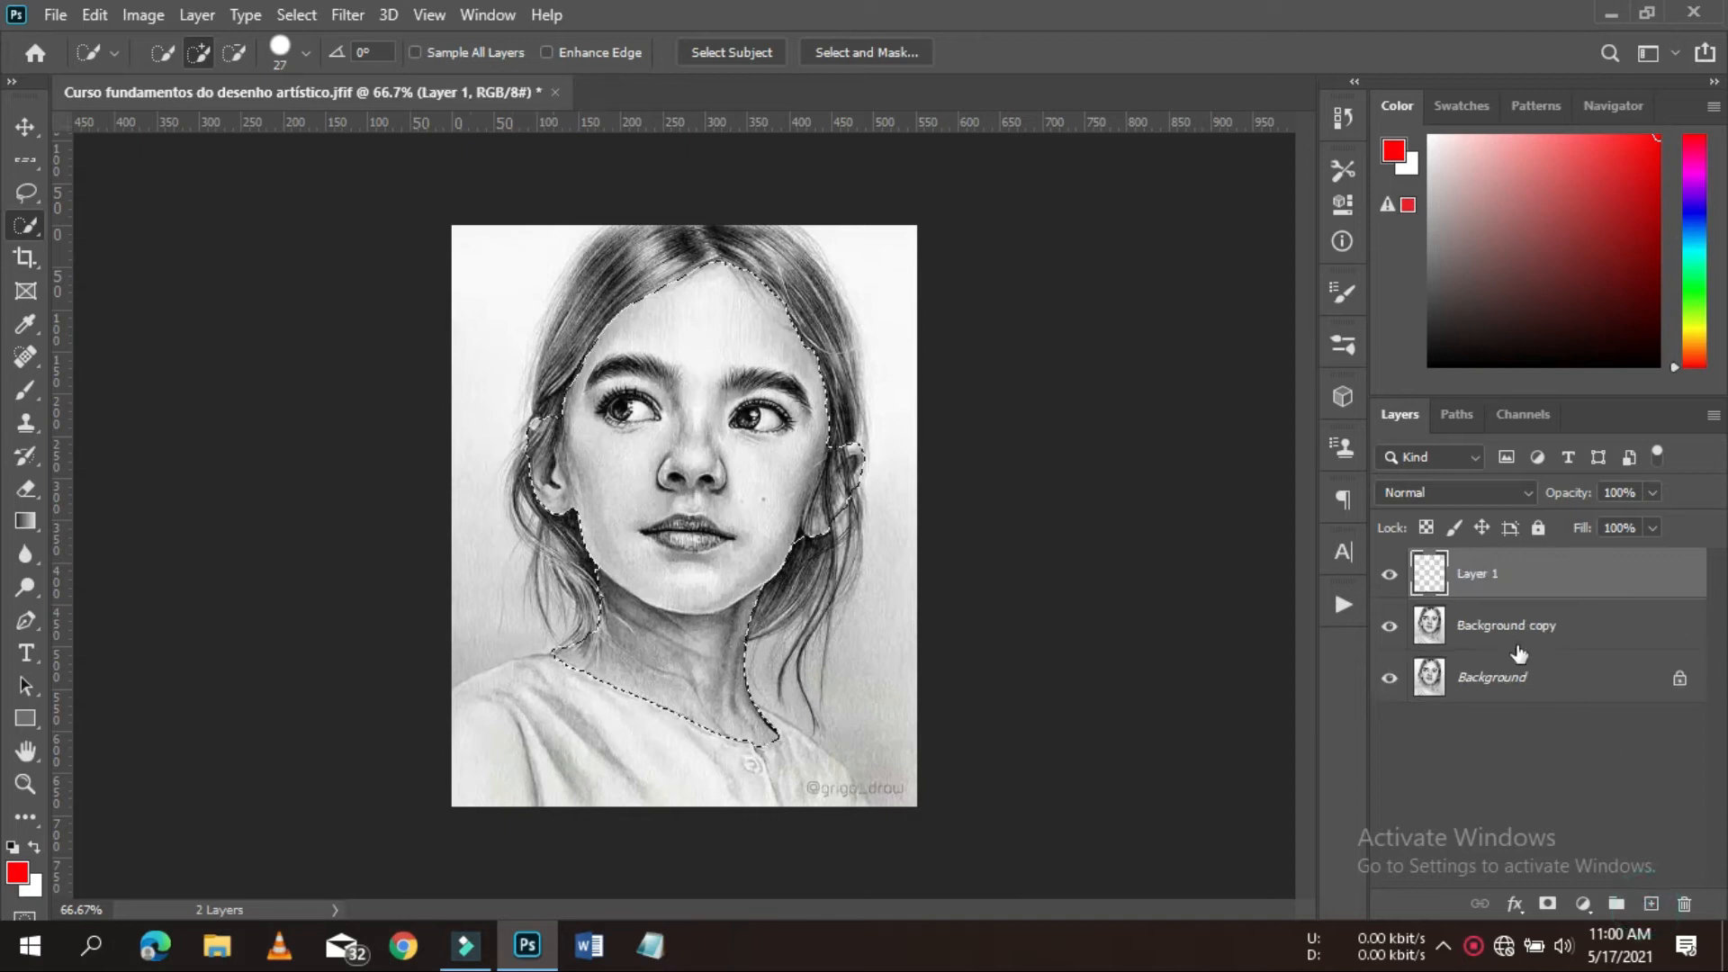
- Set the foreground colour to the peach skin tone ffcc99
left_click(18, 871)
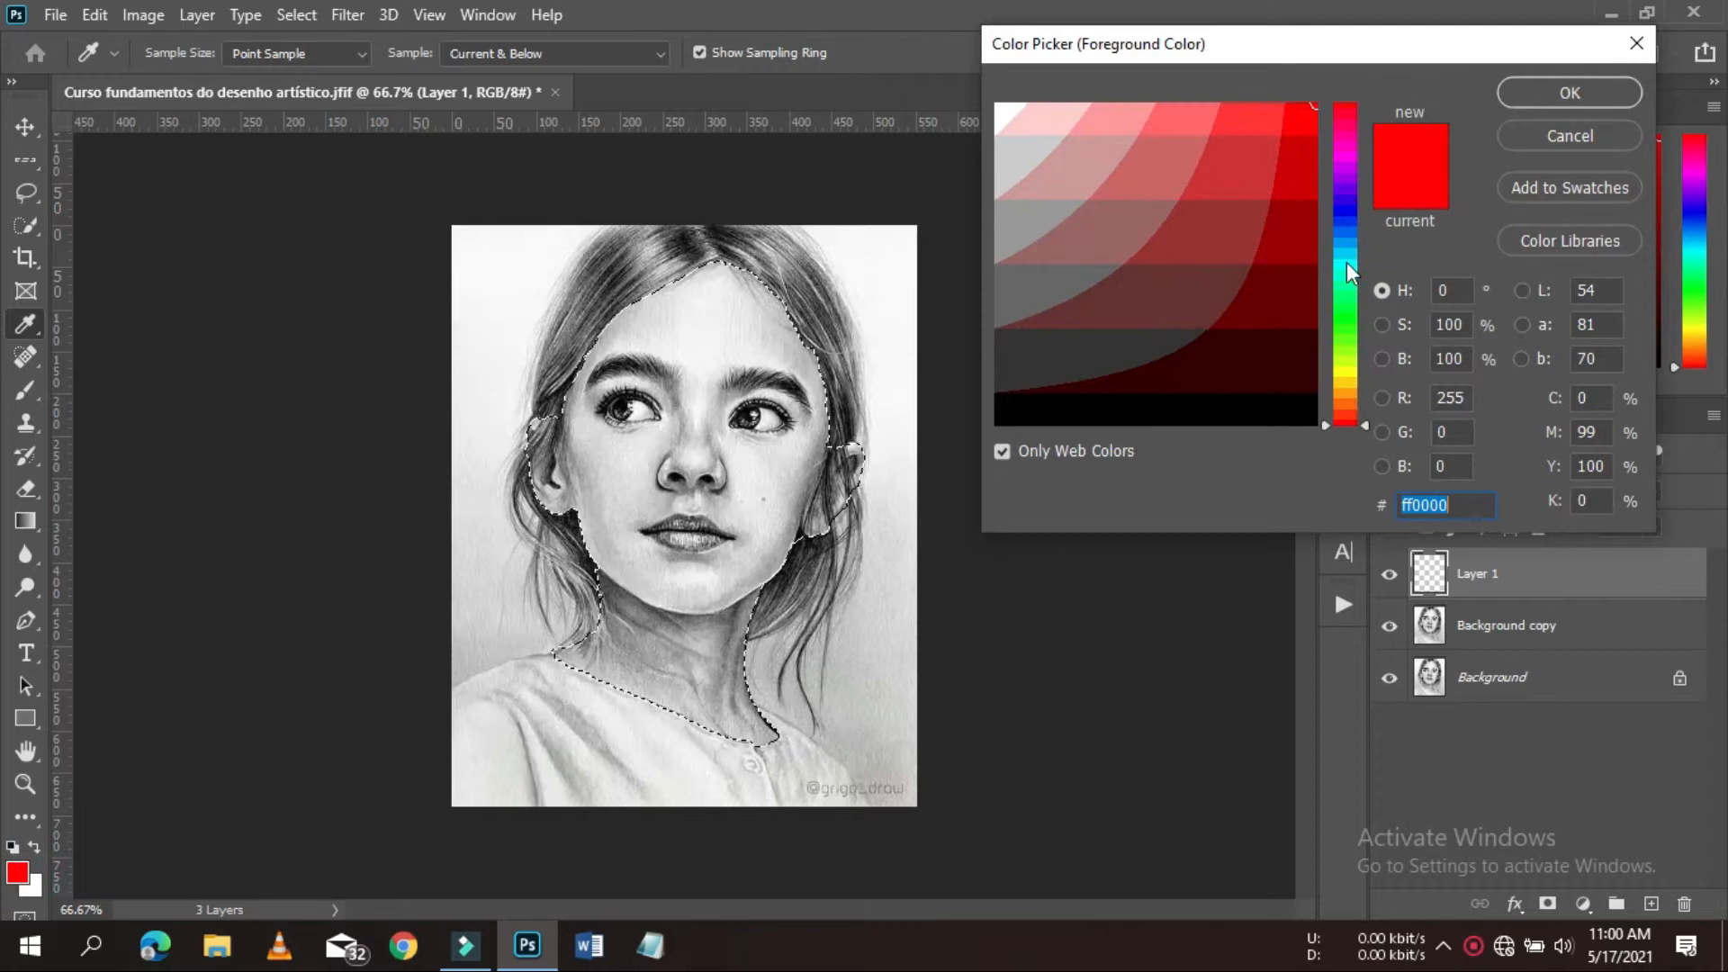
left_click_drag(1337, 371, 1352, 398)
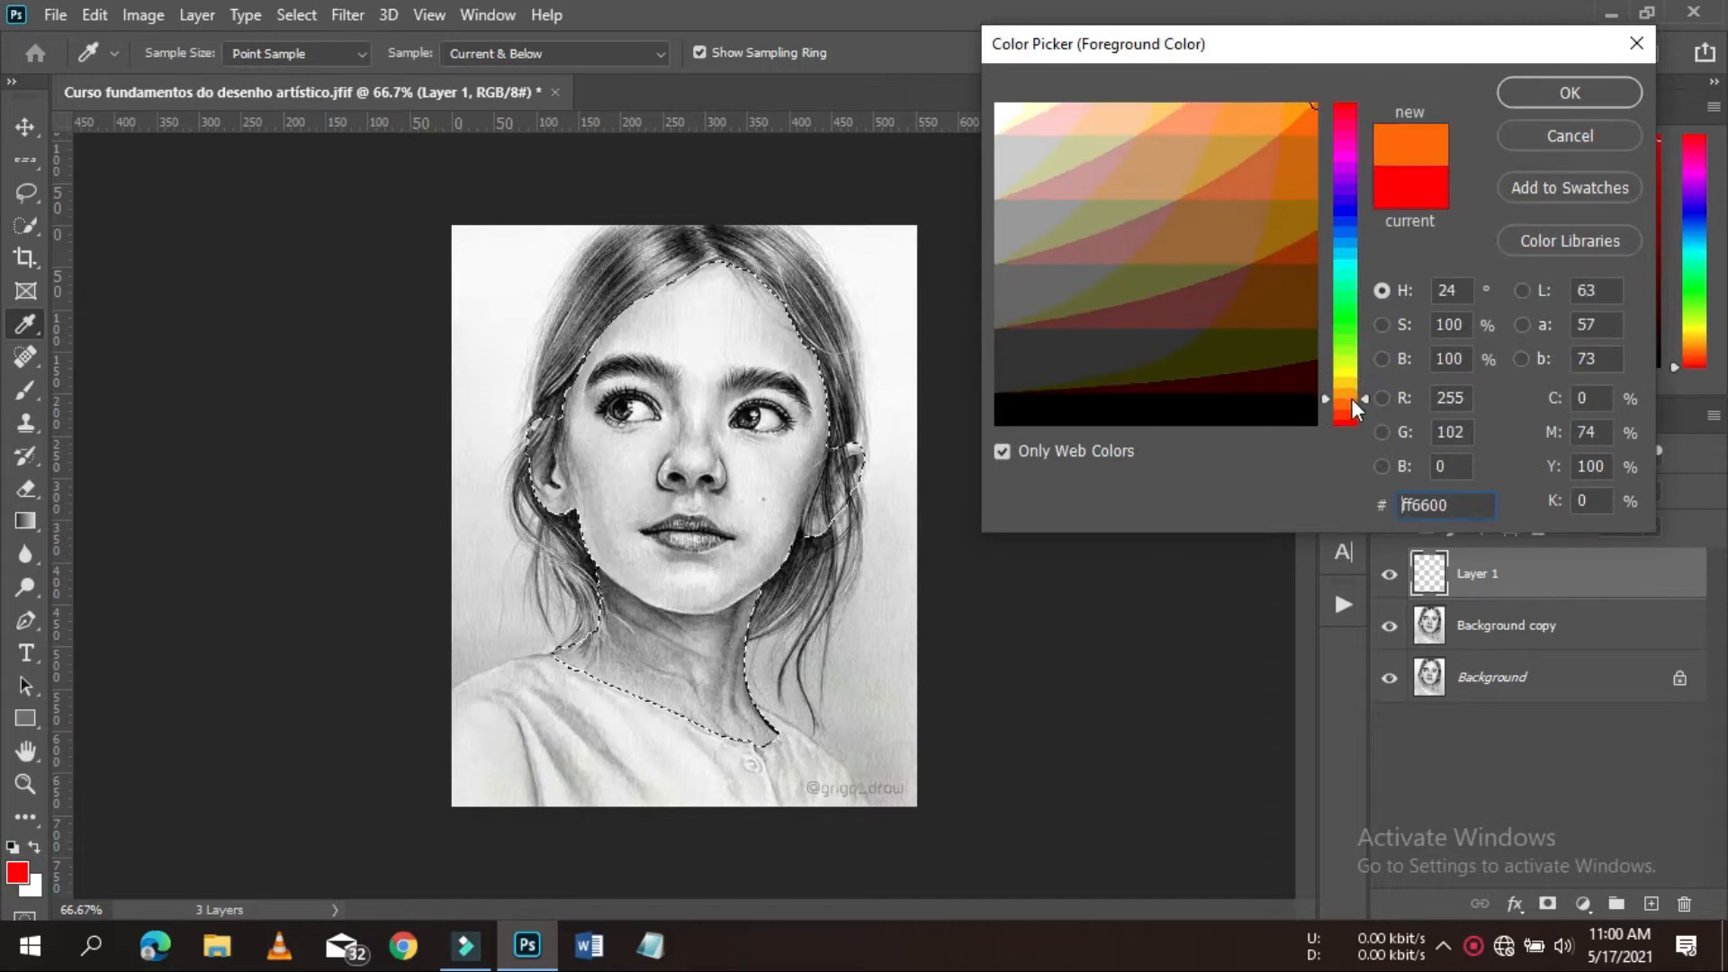
left_click(1104, 116)
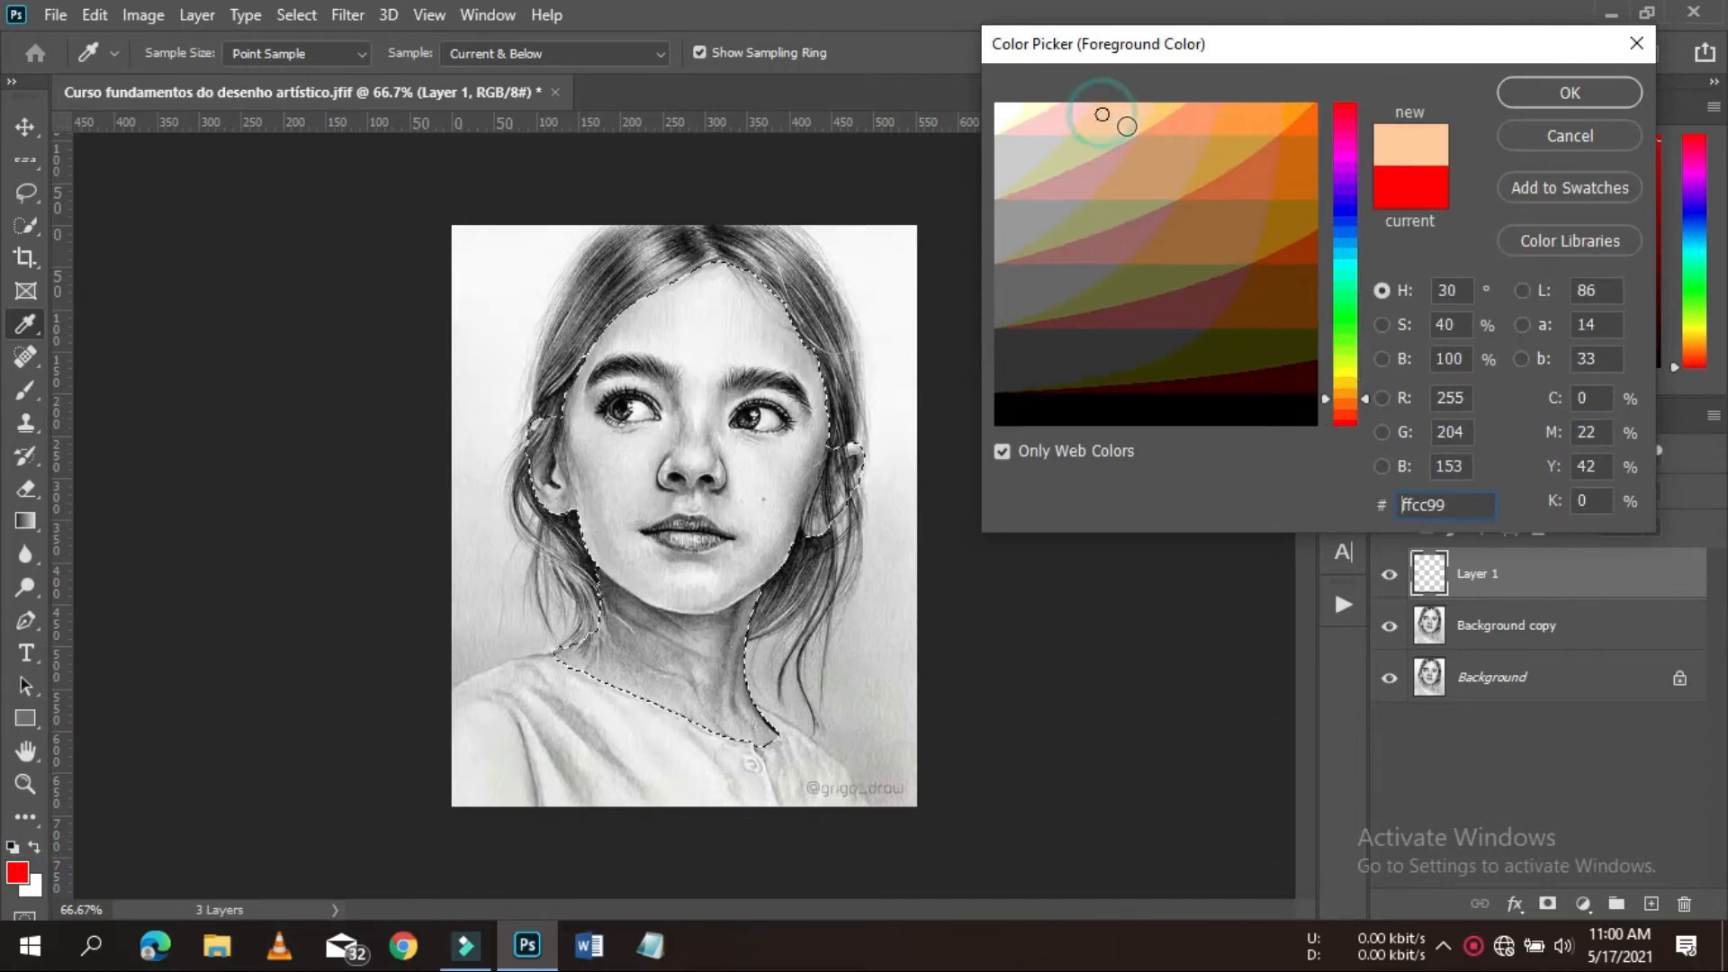
left_click(1572, 91)
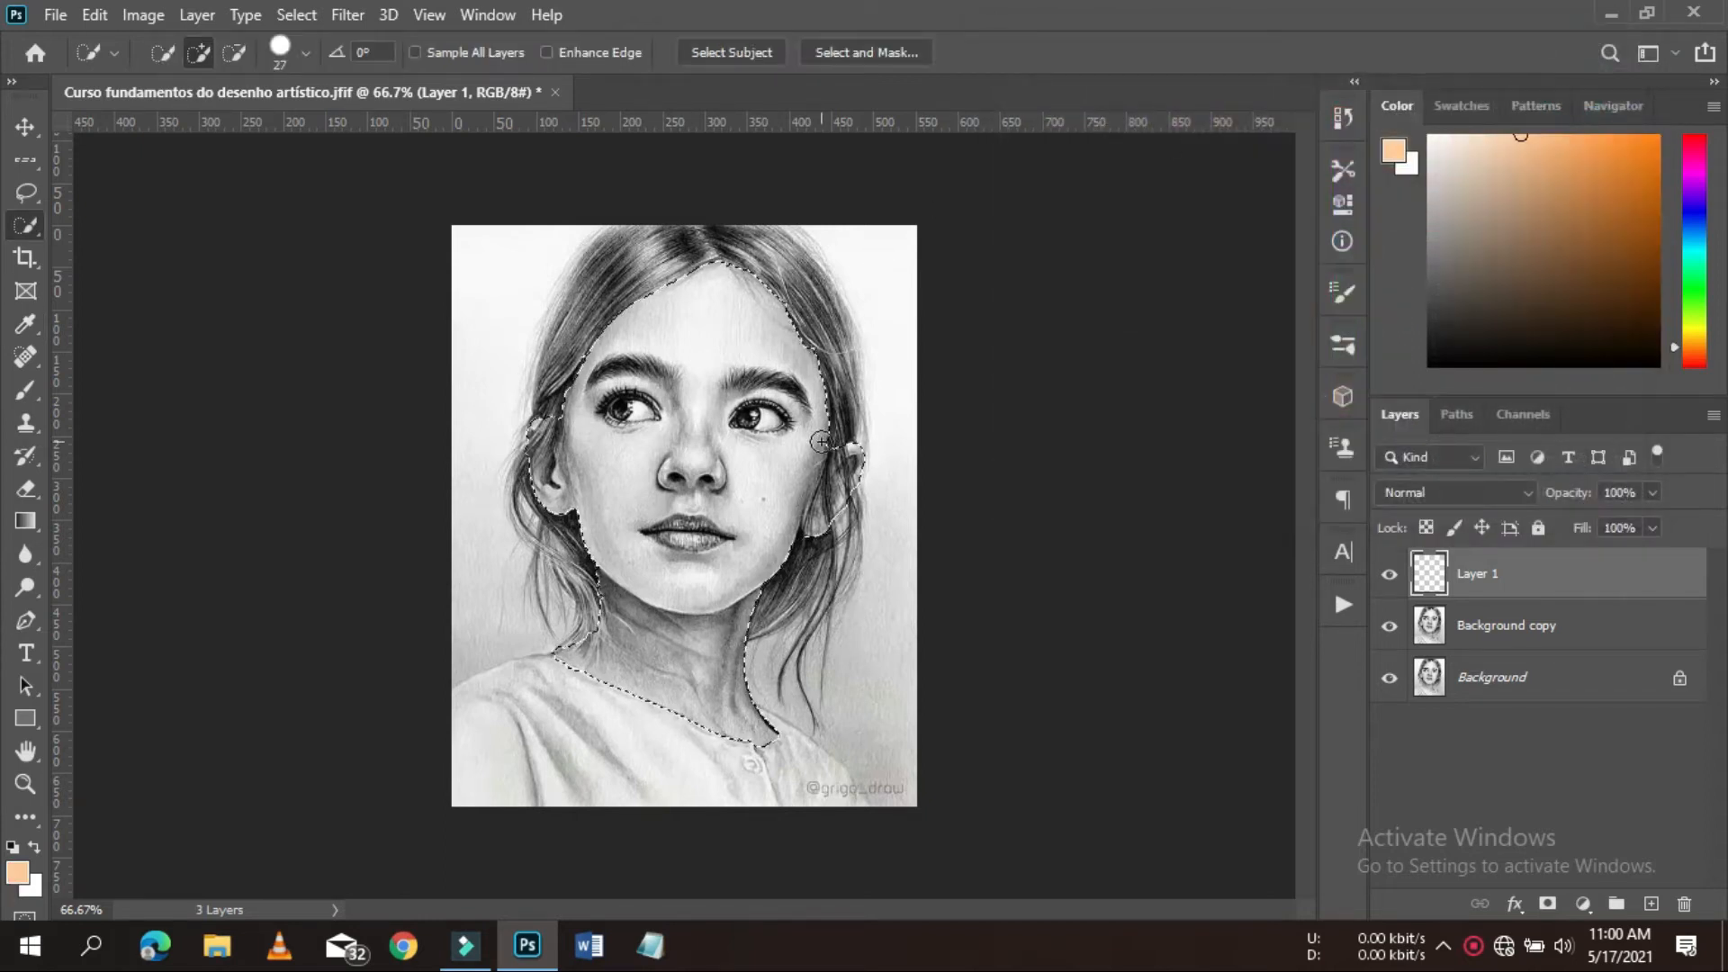
- Paint the selected face, ears and neck peach with the Brush tool on Layer 1 and set its blend mode to Color
left_click(25, 389)
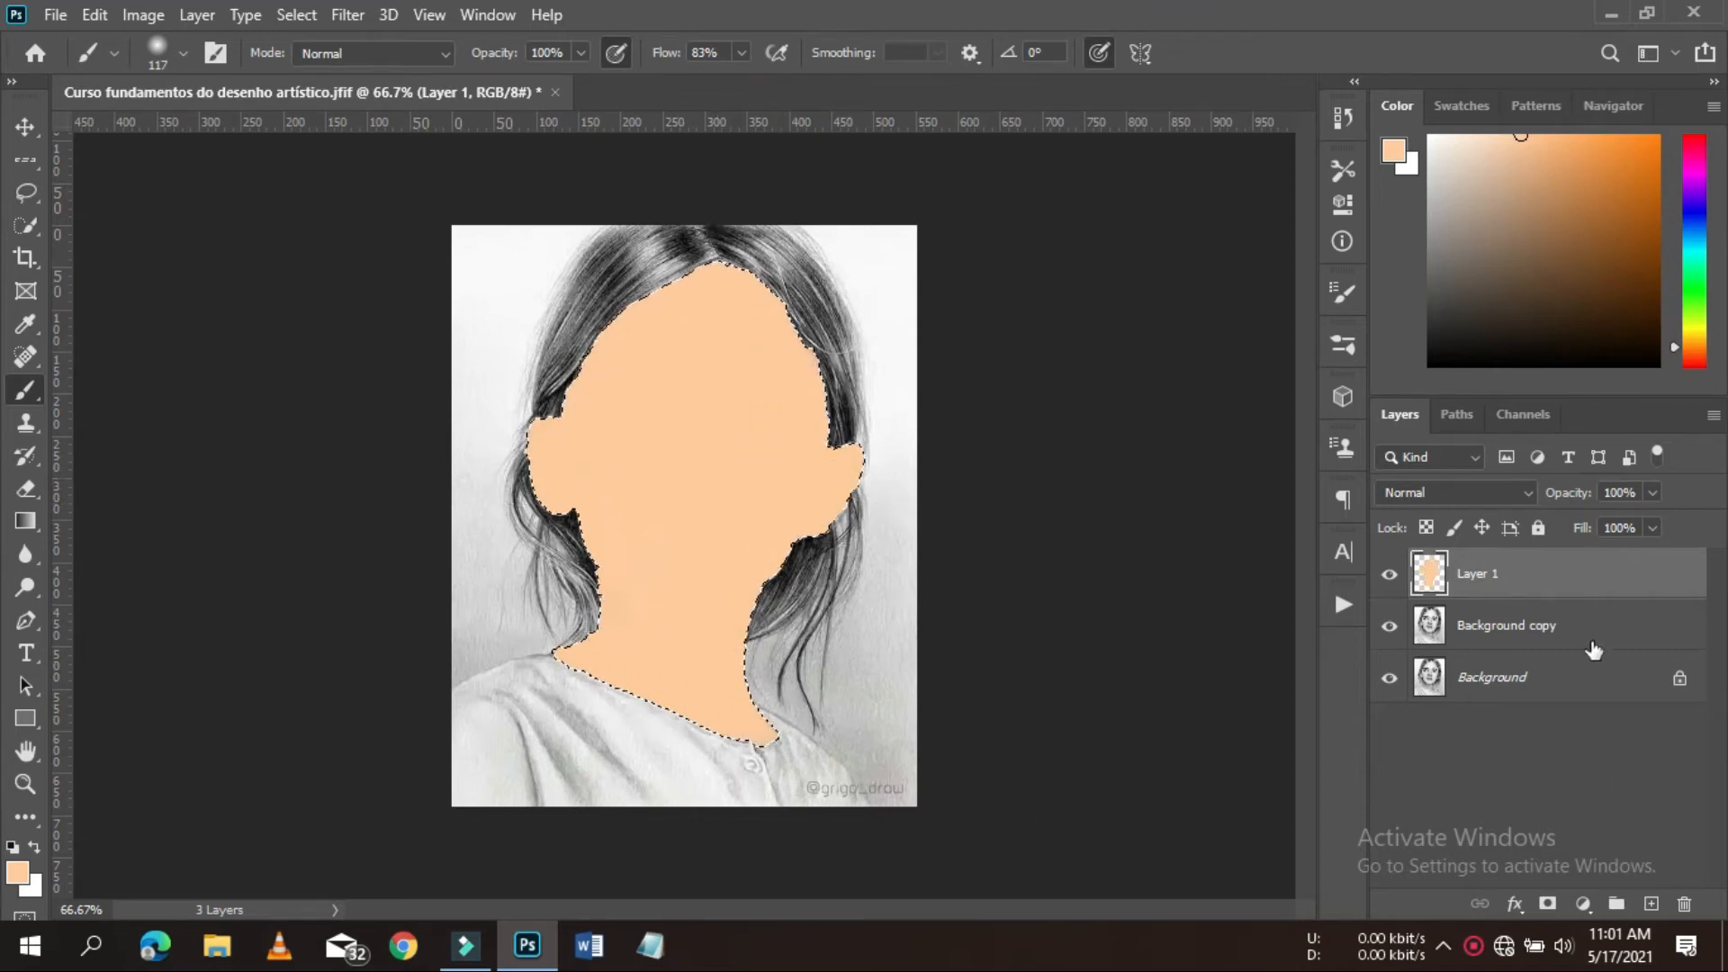
left_click(1525, 492)
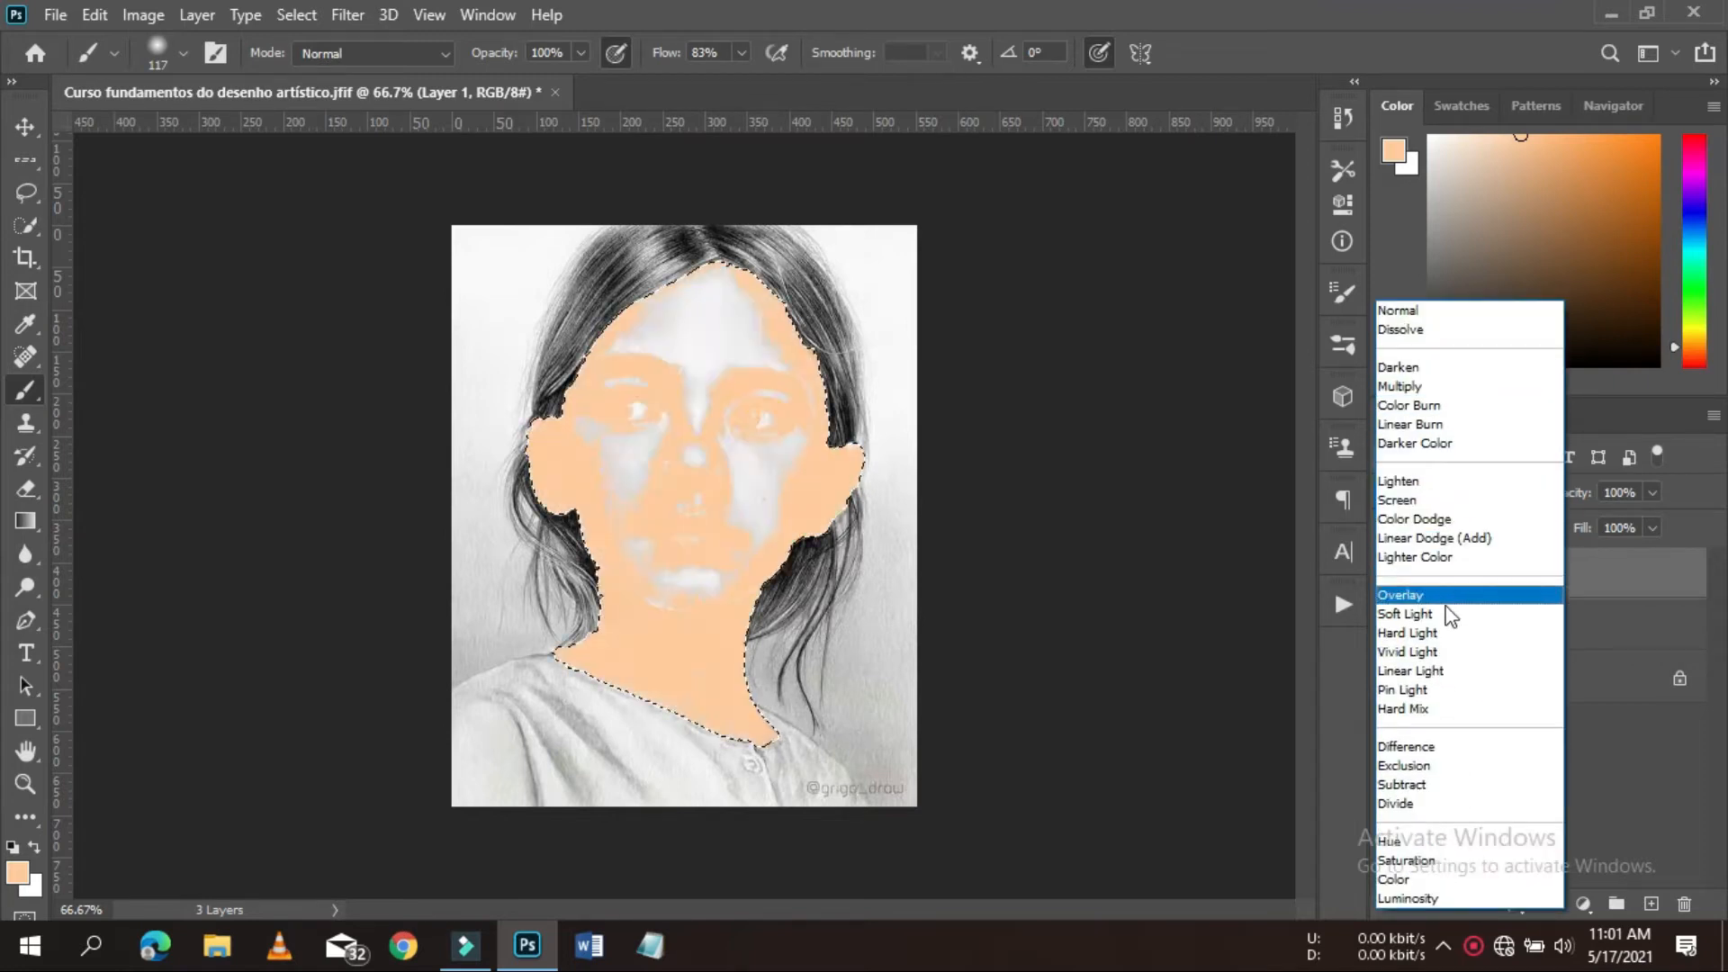
left_click(1415, 882)
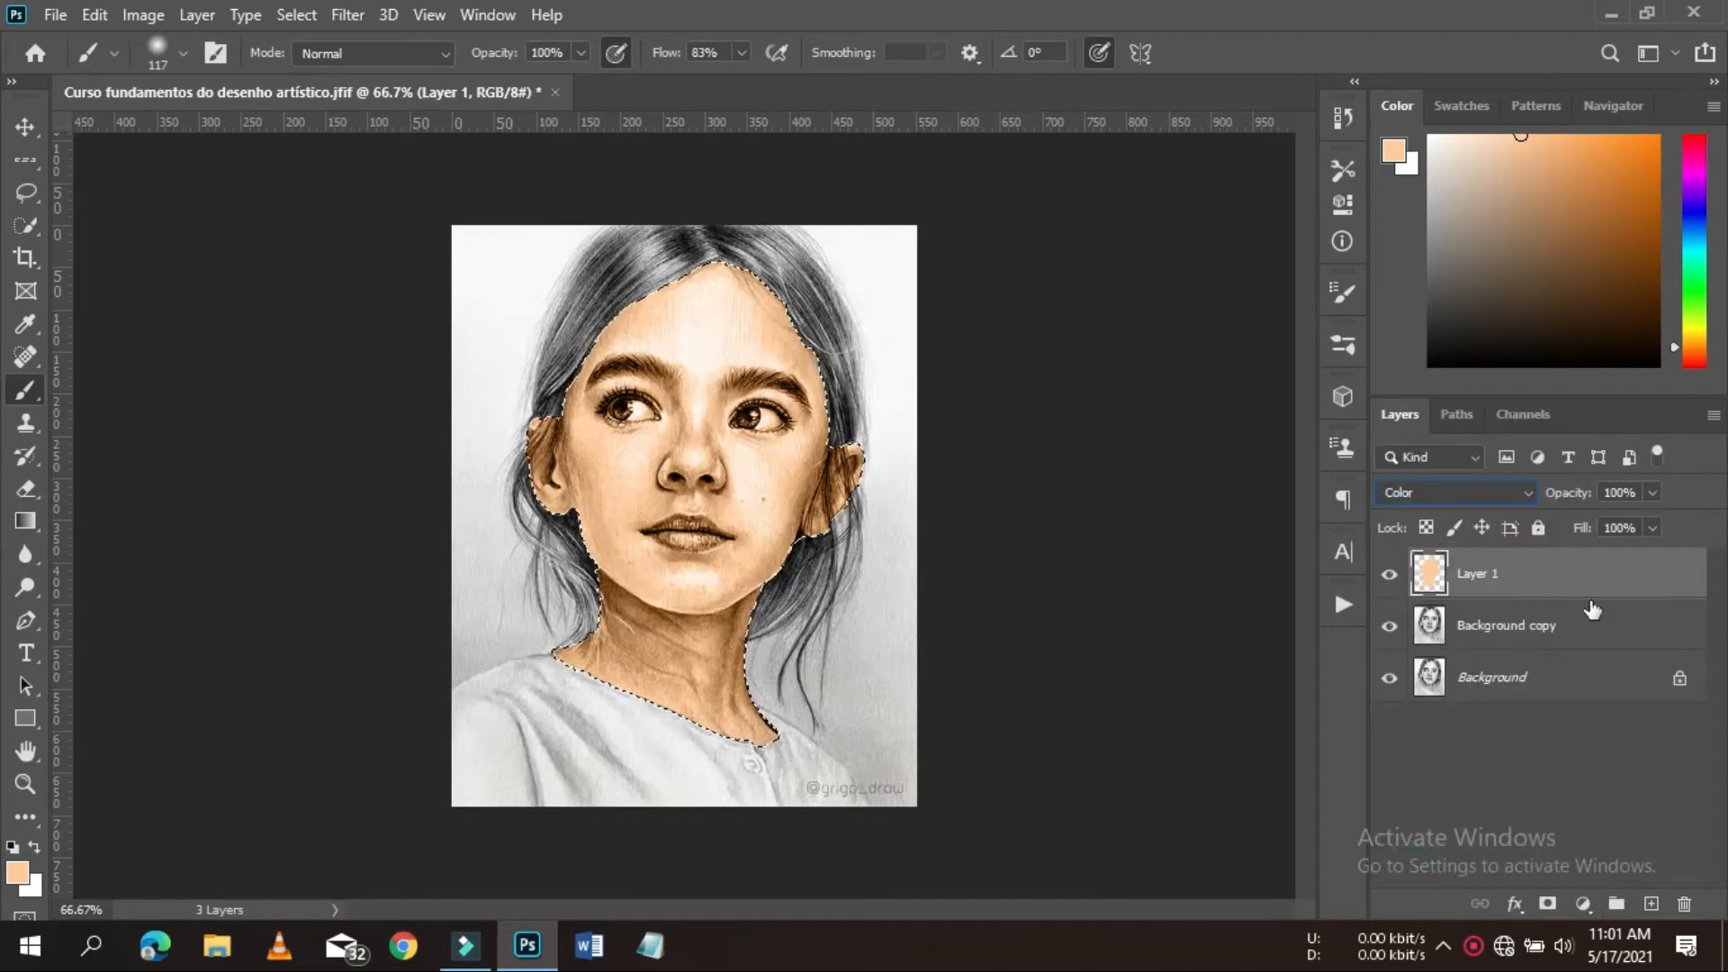
- Add a Selective Color adjustment clipped to Layer 1 and set its Yellows to Cyan -17, Magenta +18 and Black about +30
left_click(1582, 904)
left_click(1586, 897)
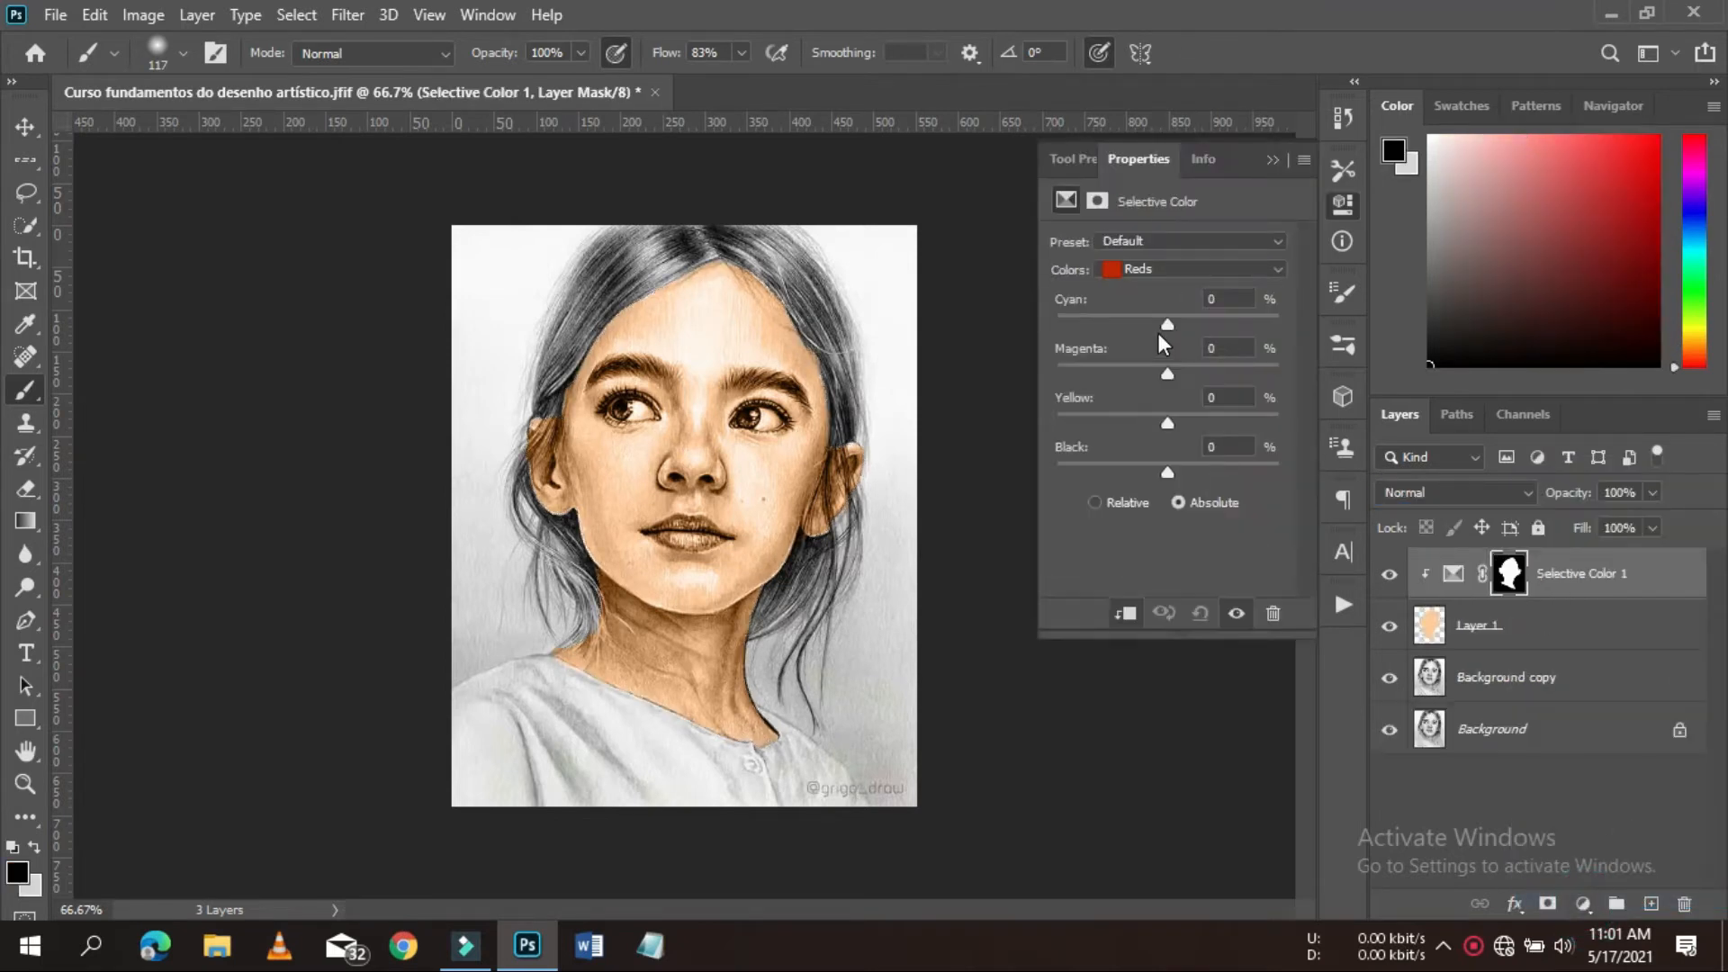
left_click(1286, 268)
left_click(1200, 315)
left_click_drag(1165, 321, 1119, 328)
left_click_drag(1163, 372, 1152, 371)
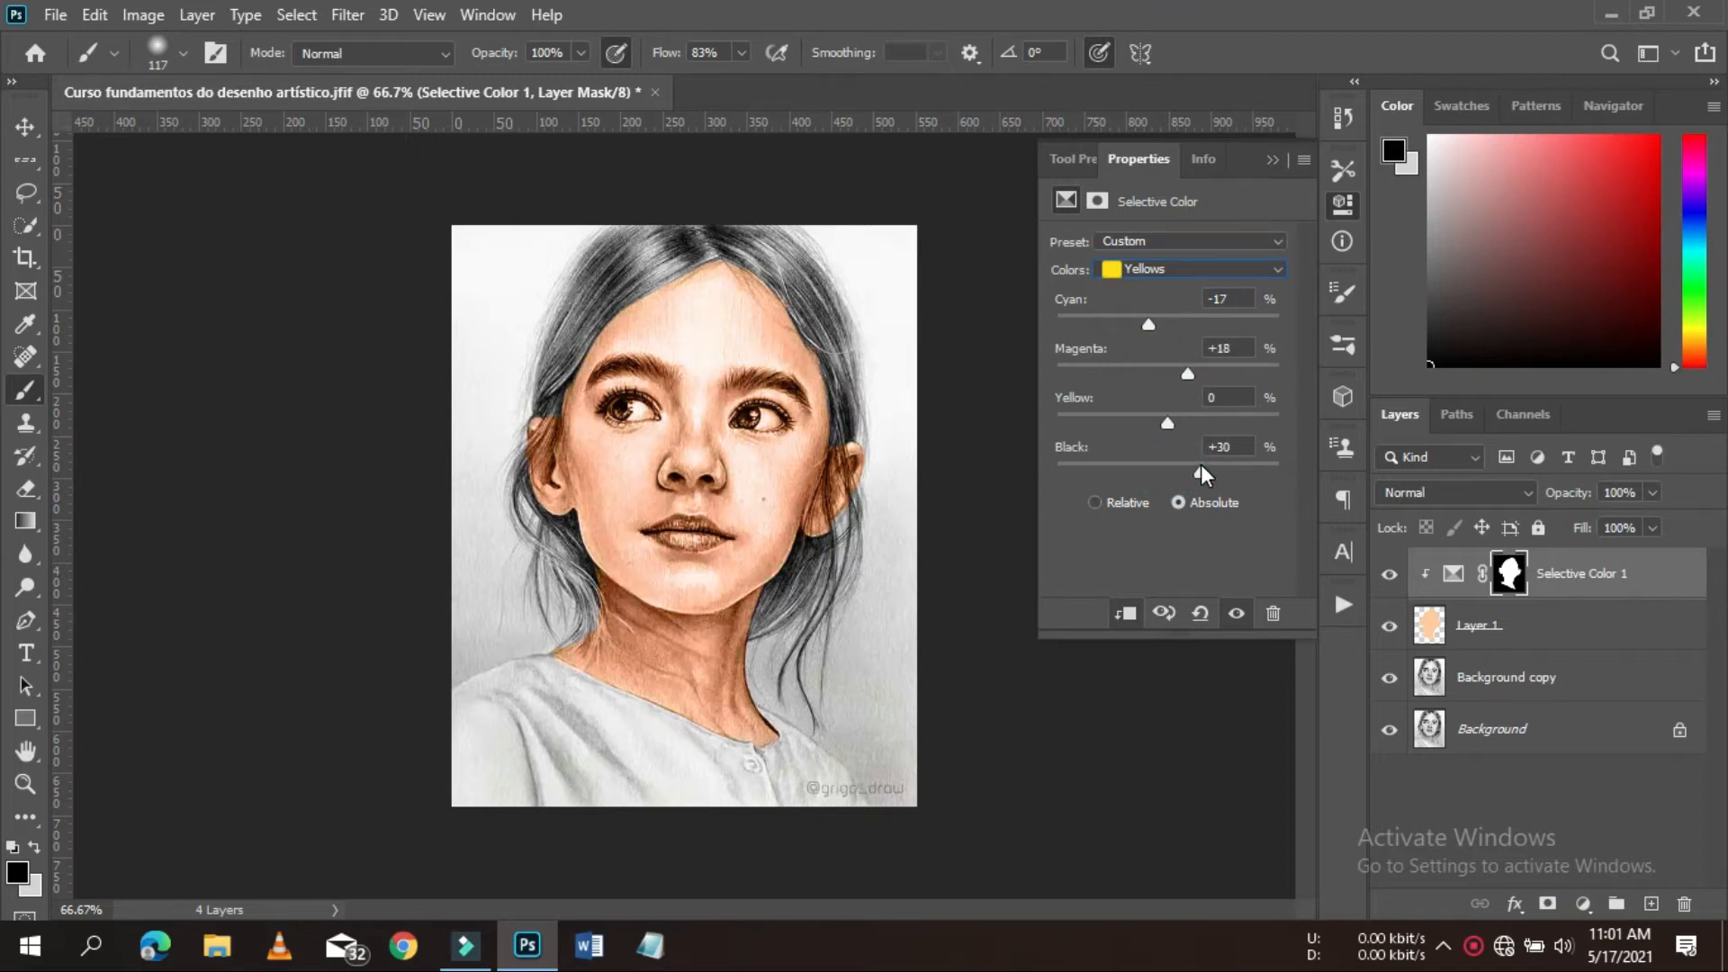
left_click(1273, 160)
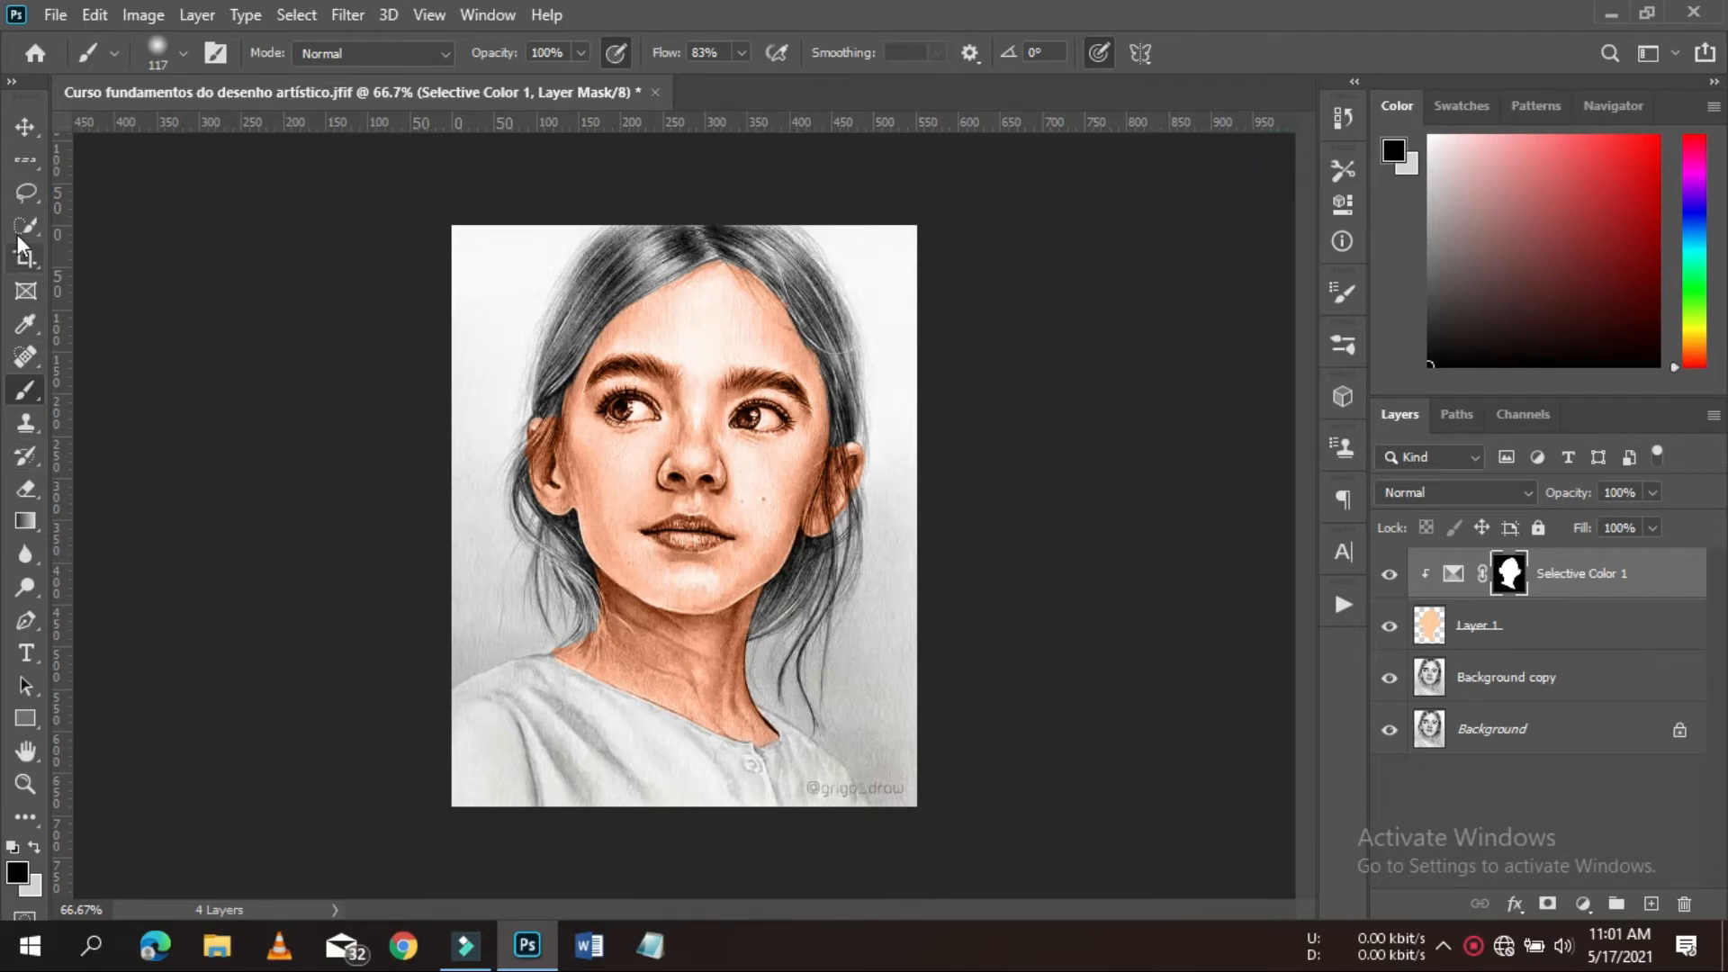
left_click(25, 192)
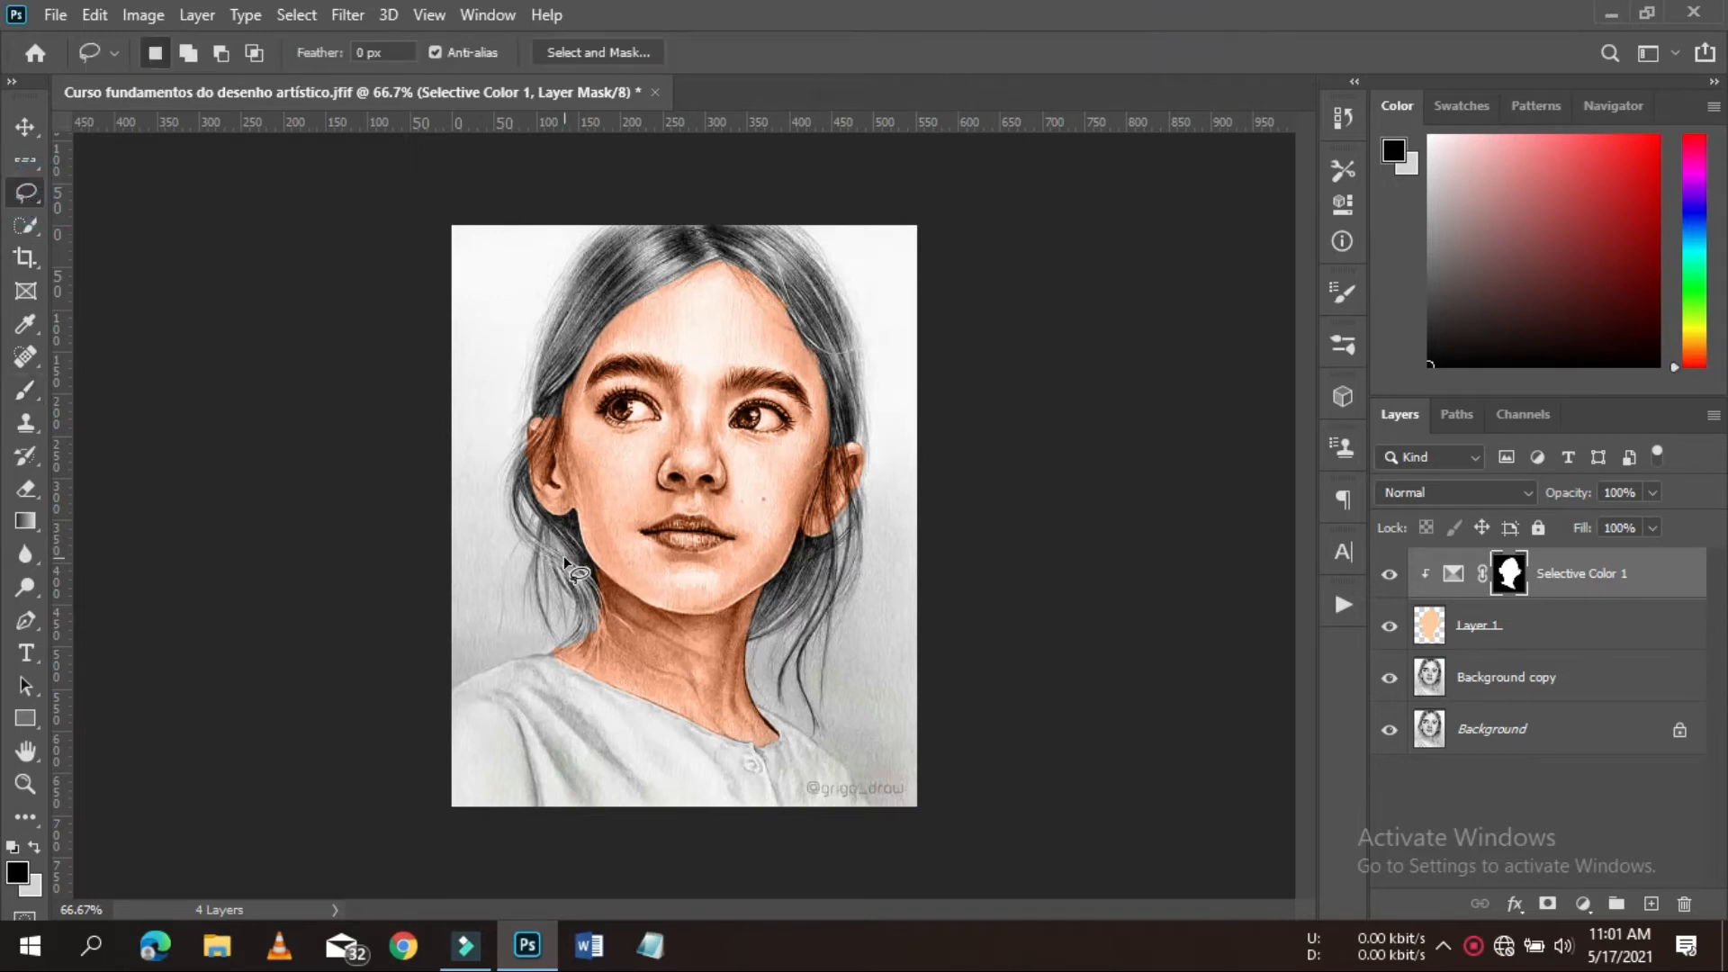
key("ctrl+plus")
key("ctrl+plus")
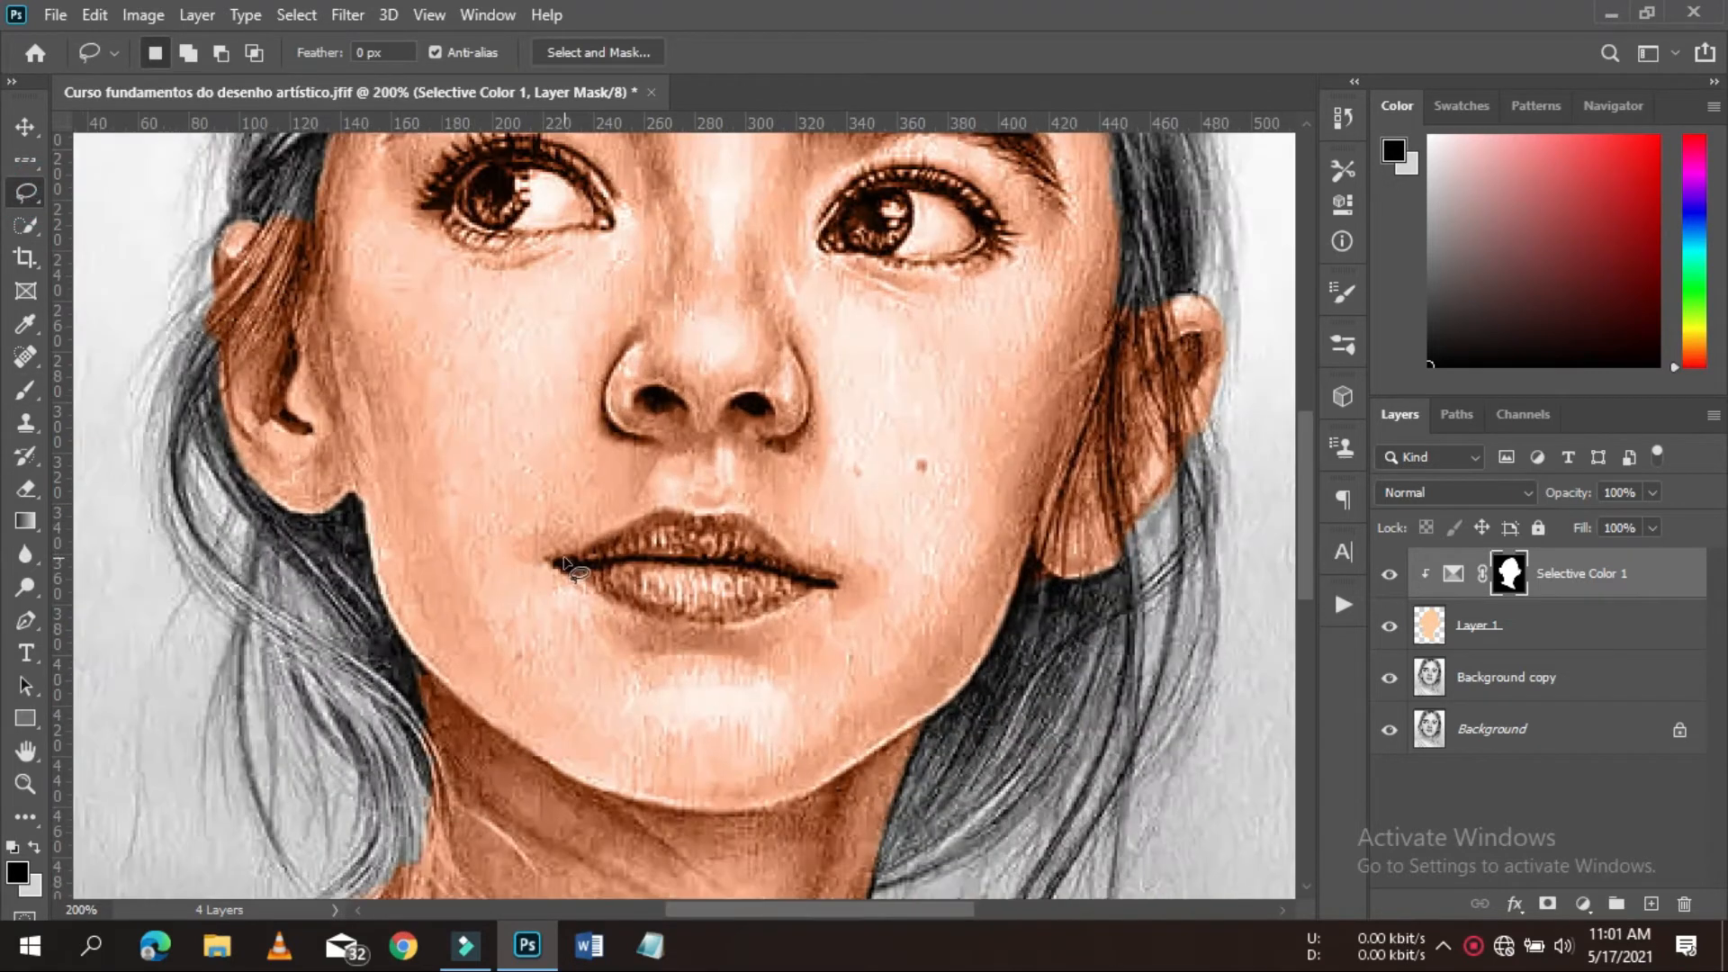
left_click_drag(549, 564, 696, 629)
left_click_drag(817, 596, 819, 592)
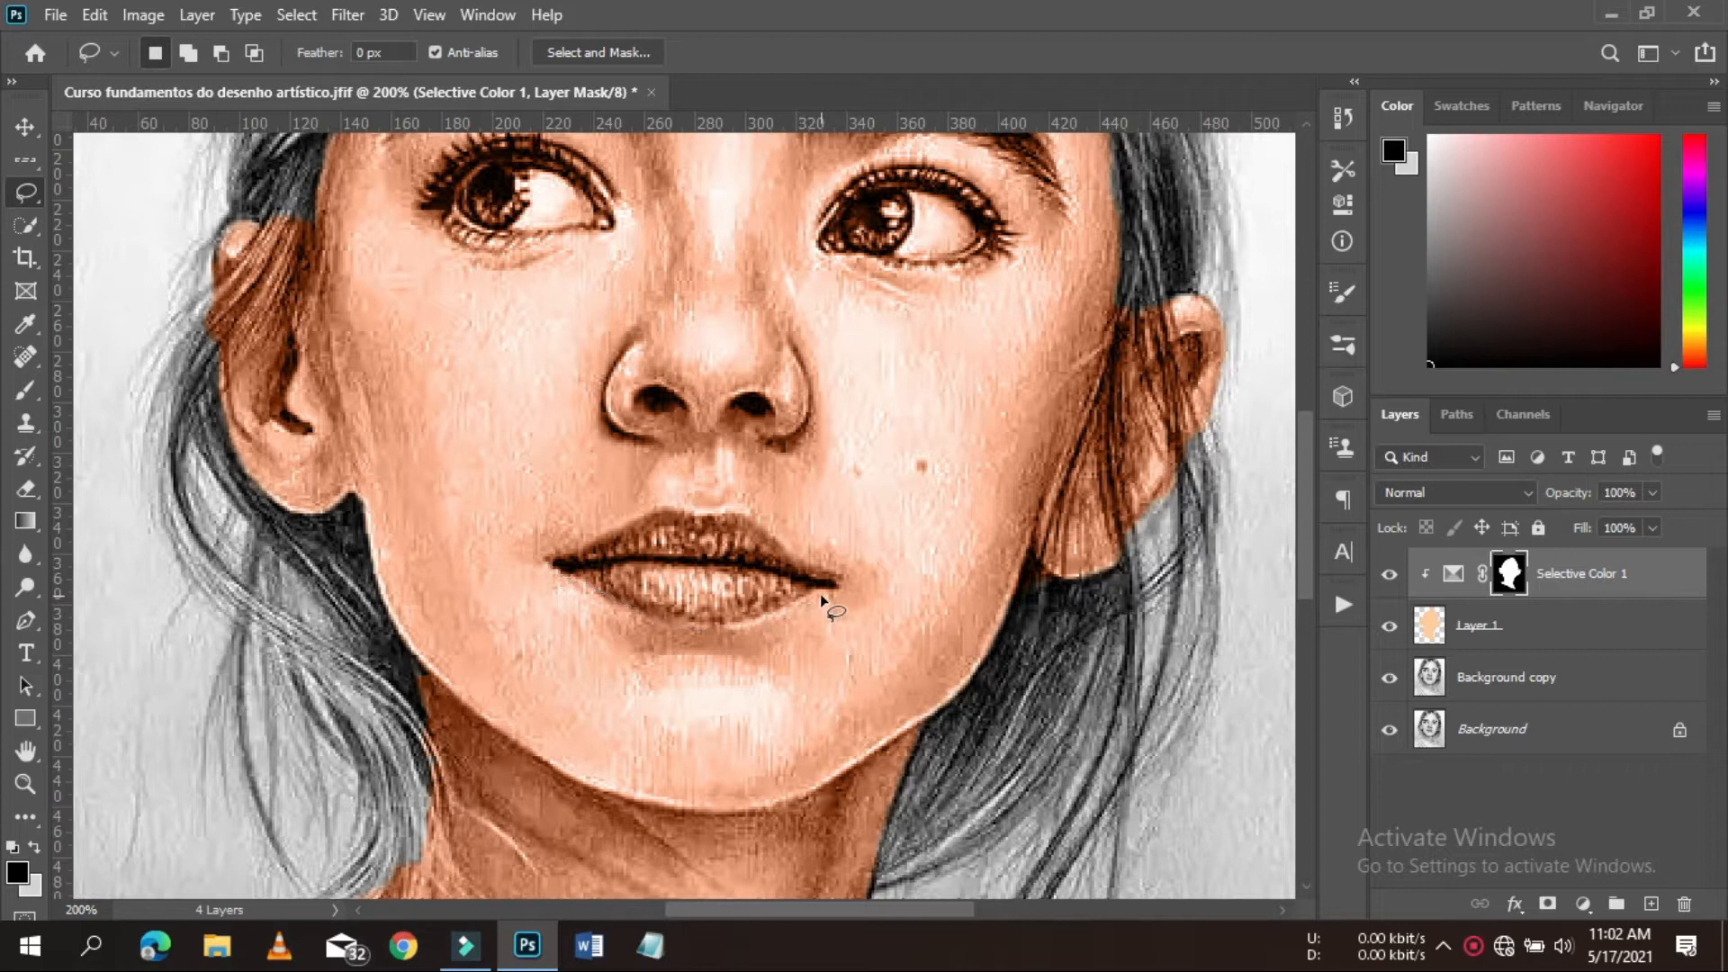
- Trace a closed path around the outline of the lips with the Pen tool
left_click(27, 622)
left_click(94, 620)
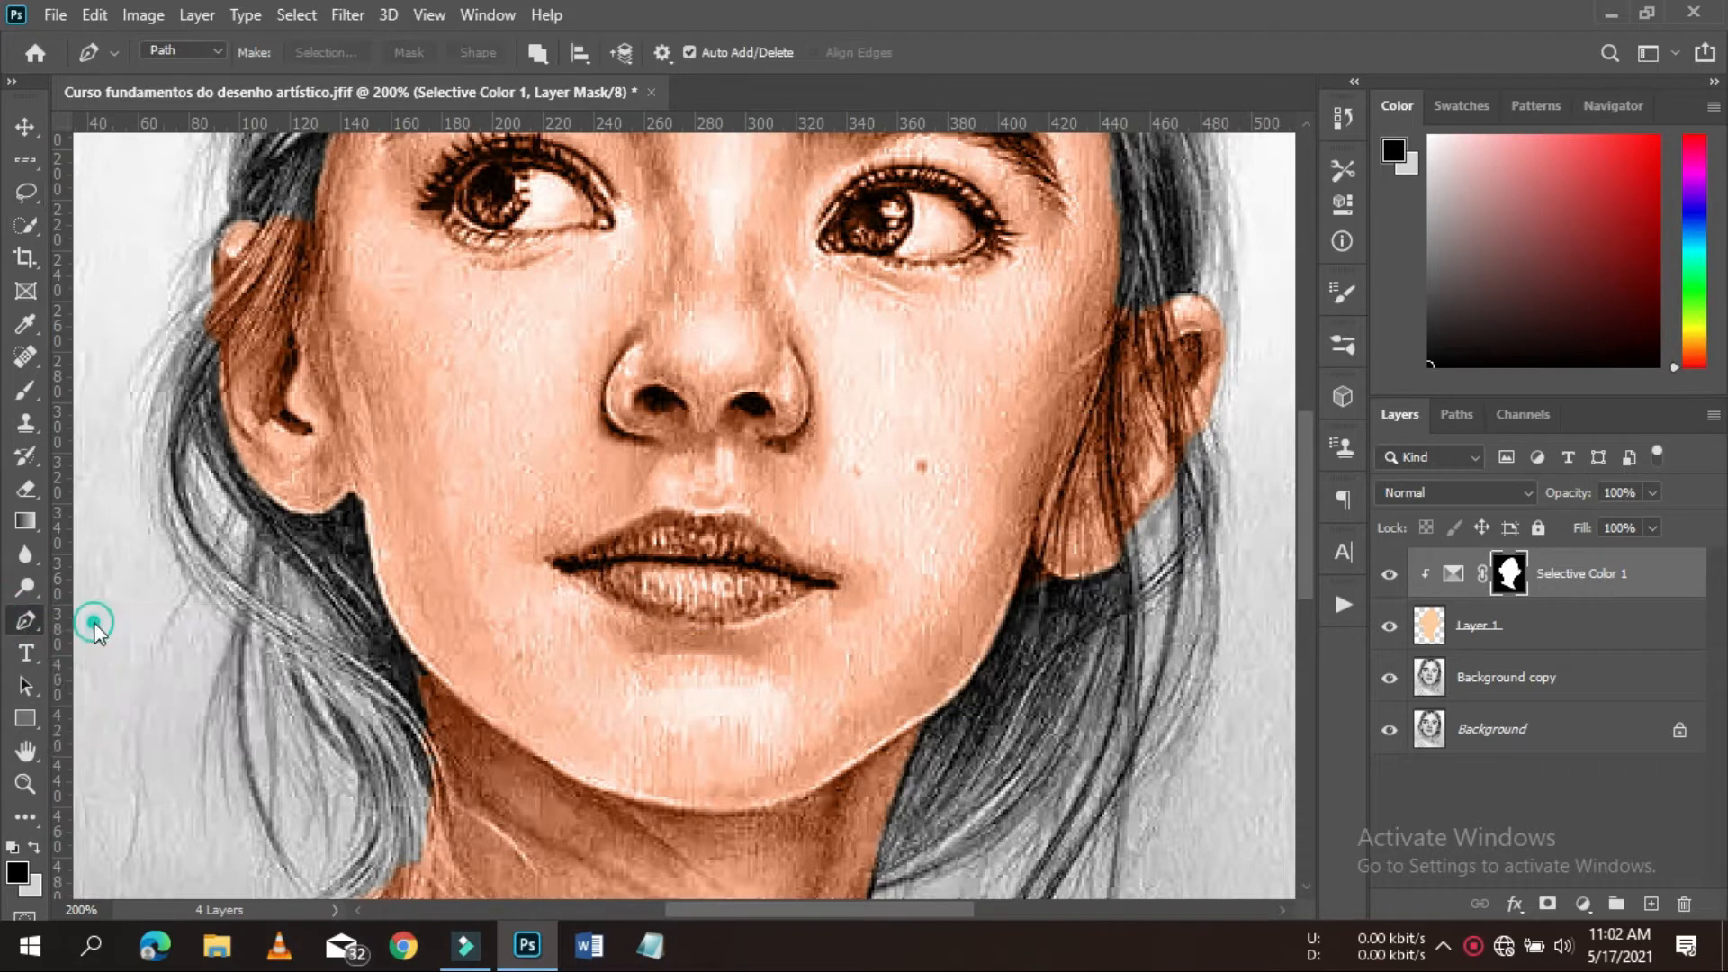
left_click(546, 563)
left_click(591, 587)
left_click(630, 612)
left_click(662, 622)
left_click(696, 627)
left_click(734, 626)
left_click(767, 617)
left_click(801, 602)
left_click(810, 591)
left_click(840, 589)
left_click(806, 564)
left_click(772, 537)
left_click(755, 518)
left_click(749, 510)
left_click(719, 512)
left_click(694, 512)
left_click(672, 508)
left_click(639, 516)
left_click(609, 534)
left_click(589, 544)
left_click(575, 550)
left_click(551, 563)
- Convert the lip path into a new anti-aliased selection with a feather radius of 3 pixels
right_click(689, 565)
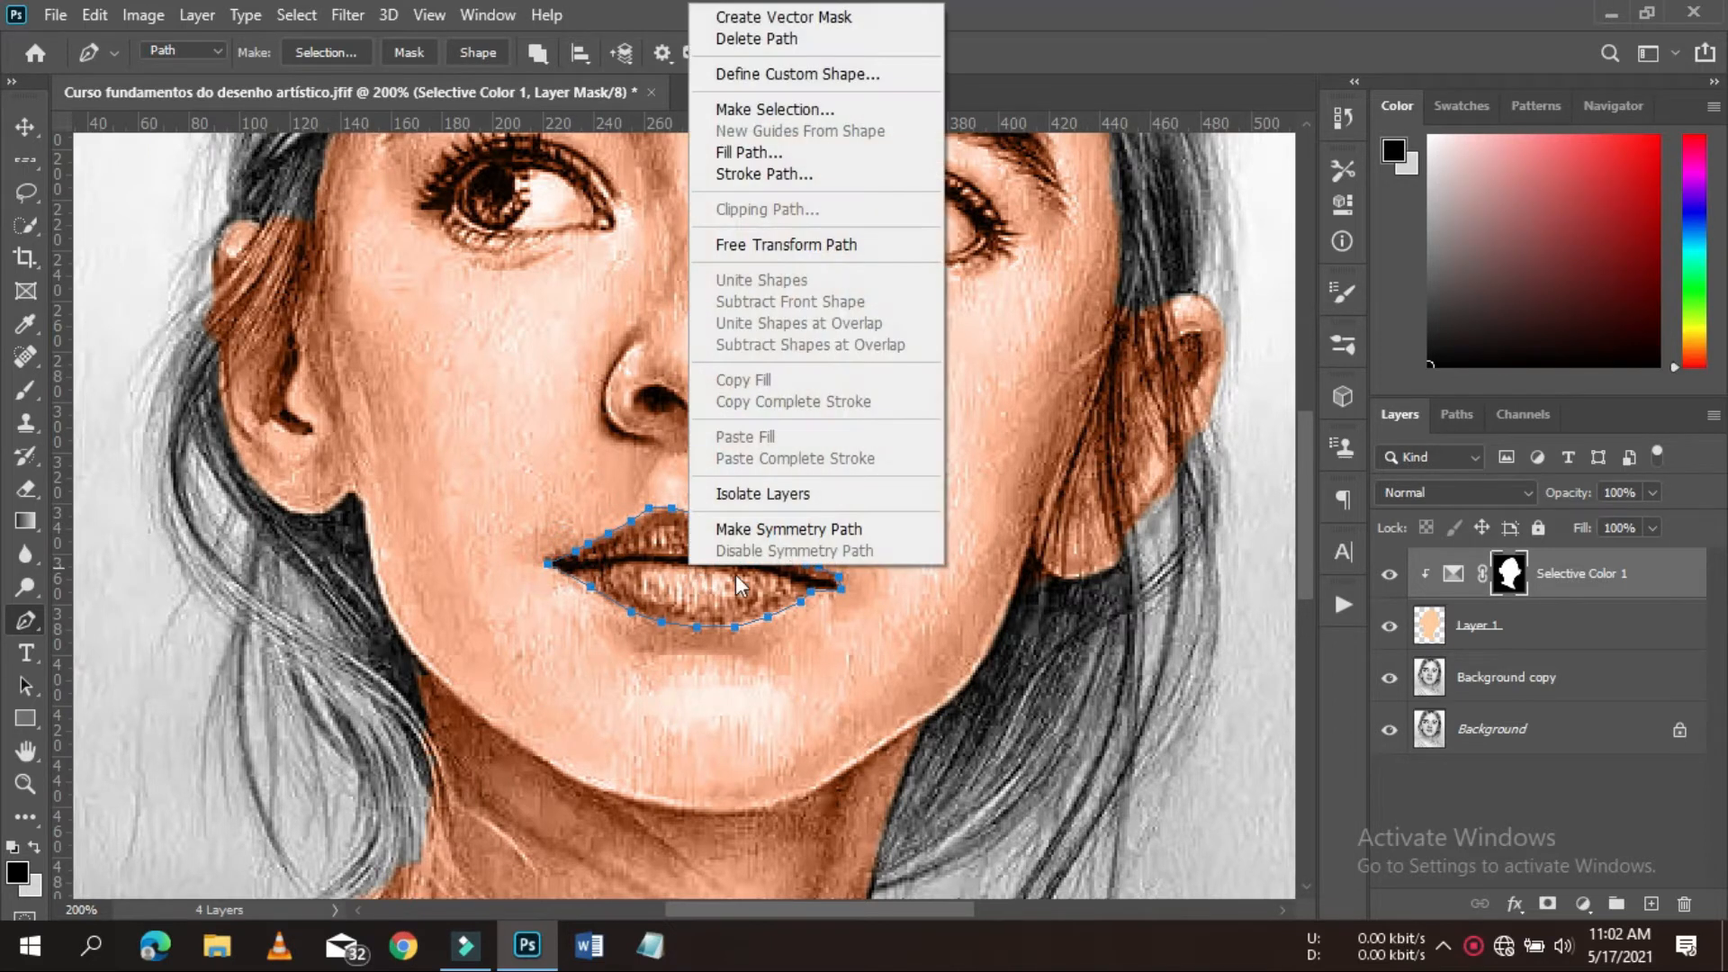
left_click(781, 109)
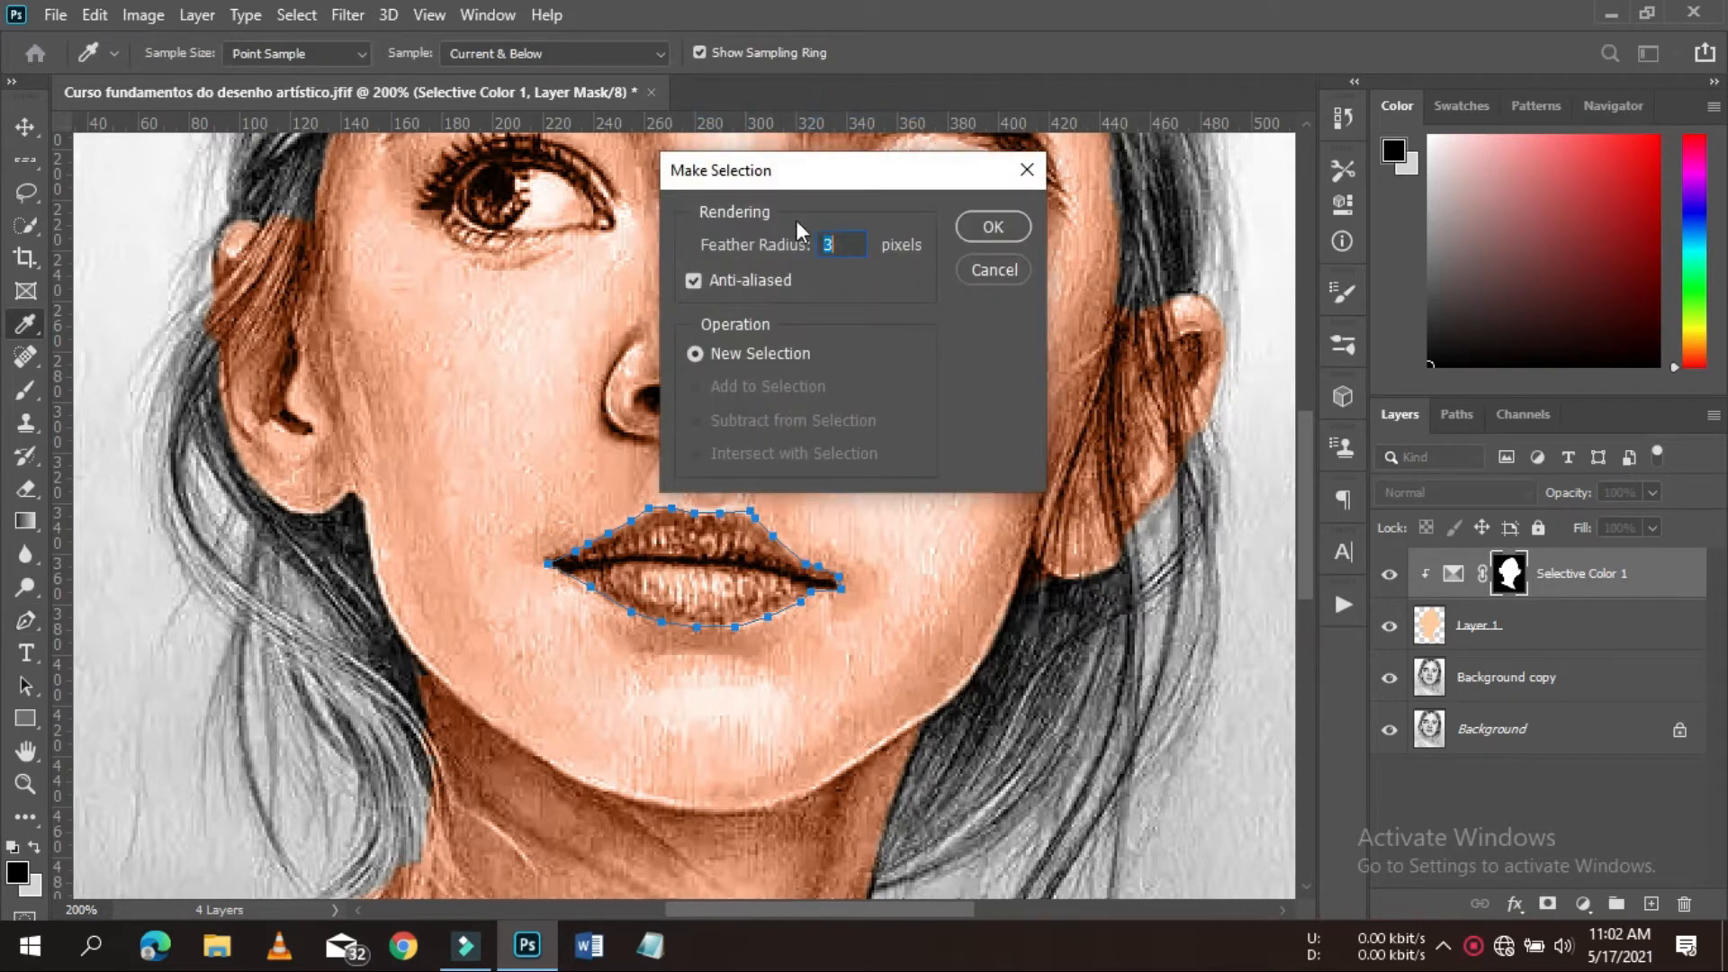
left_click(1002, 225)
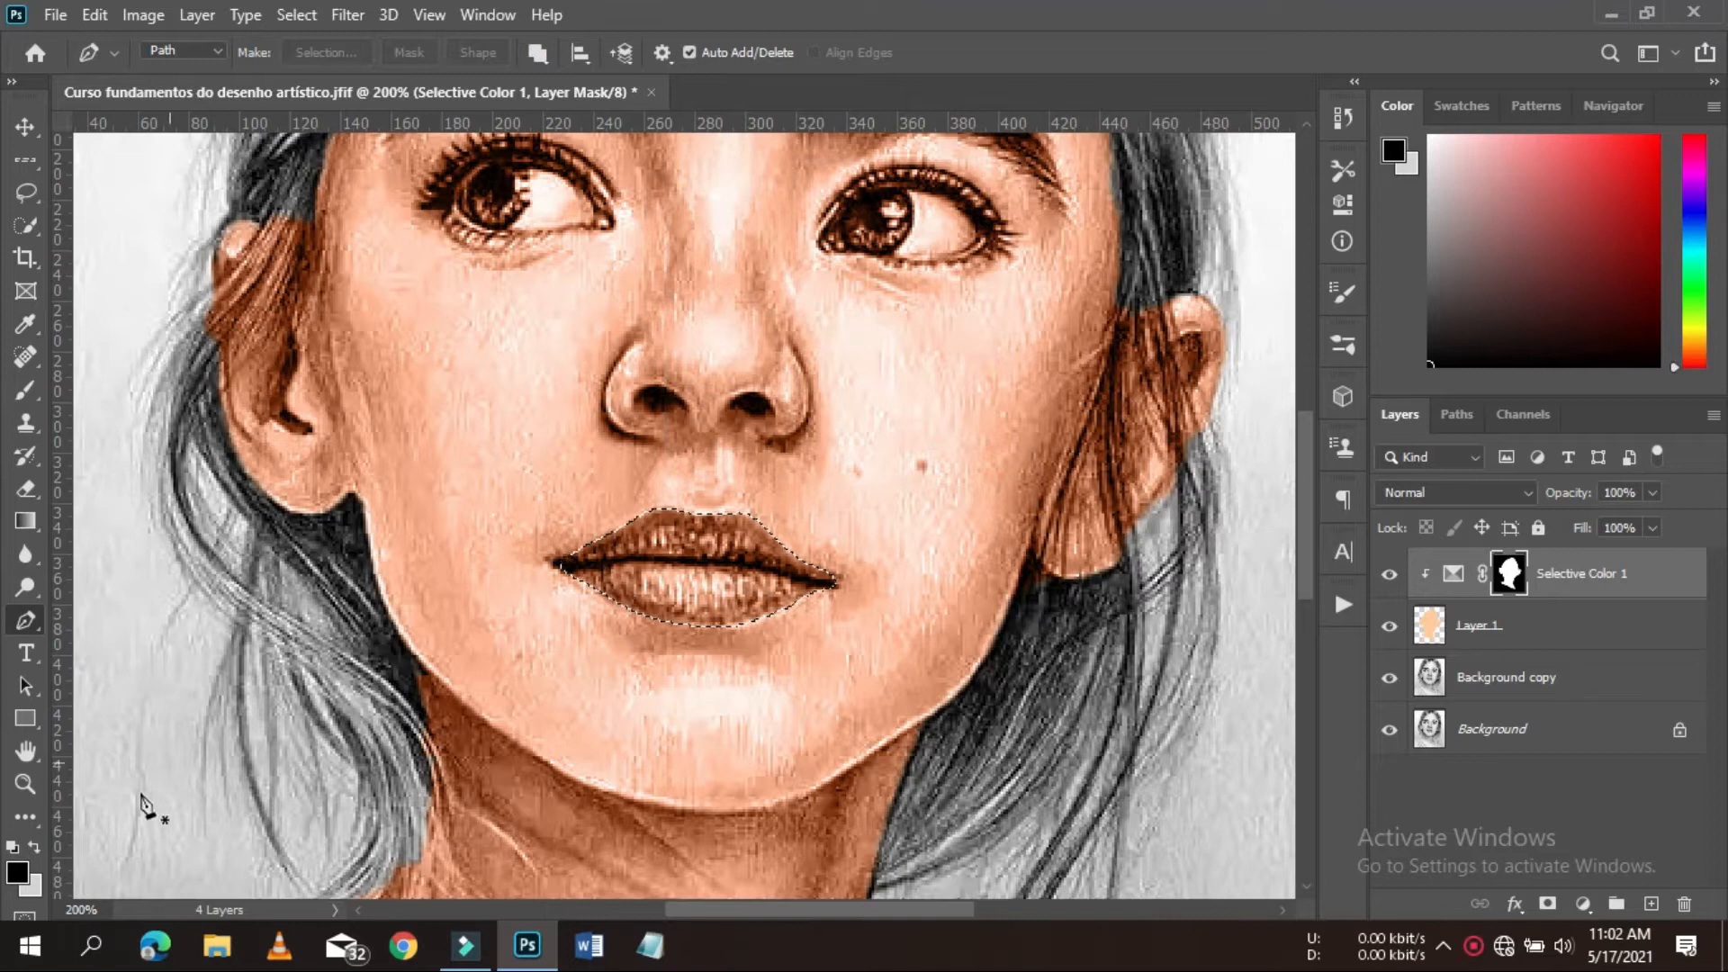
- Try to set the foreground colour to dark red cc0000 while the adjustment's layer mask is active
left_click(18, 872)
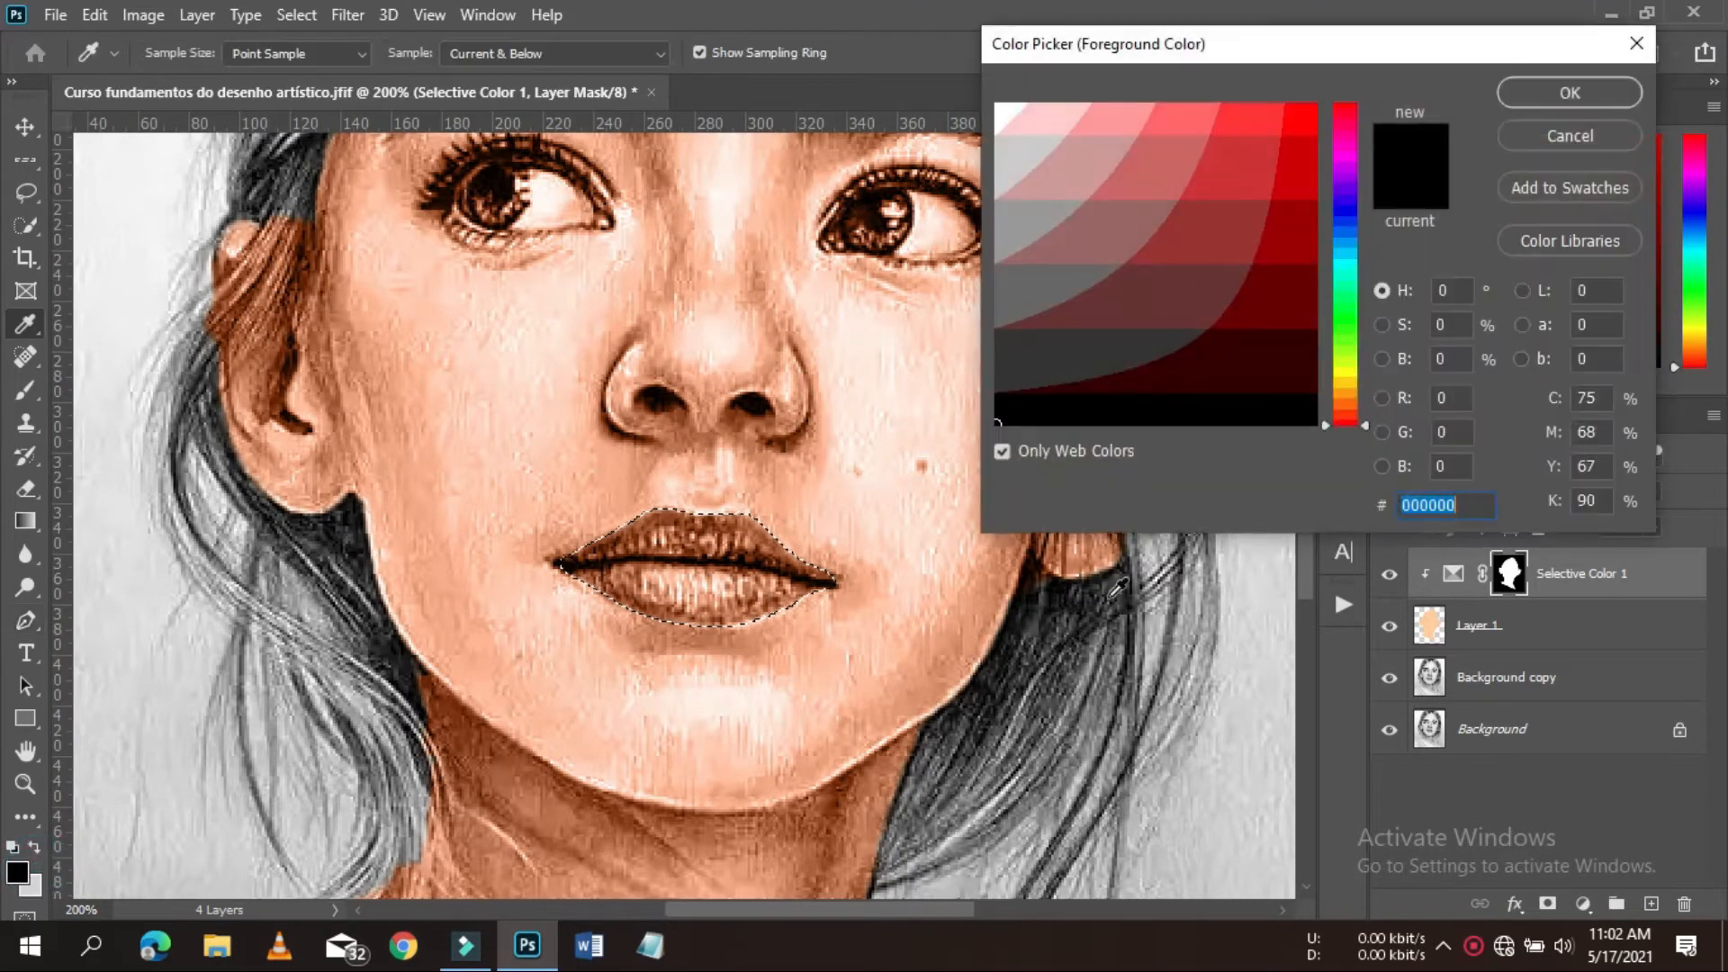
left_click(1306, 169)
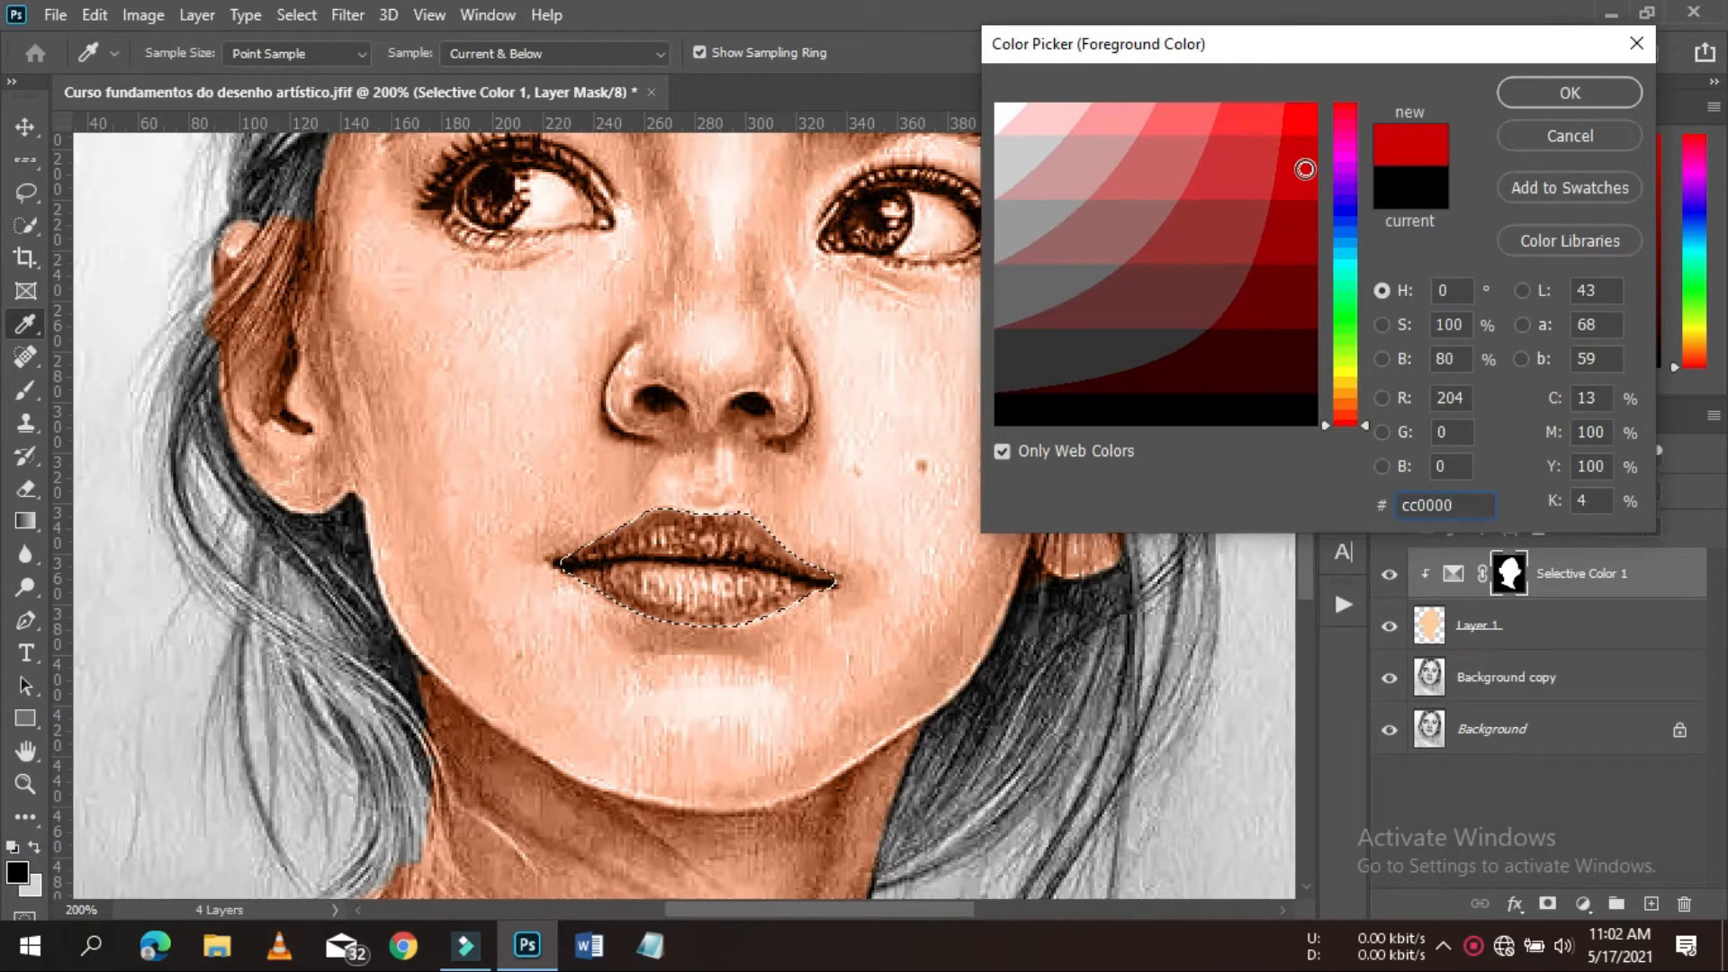
left_click(1588, 94)
key("p")
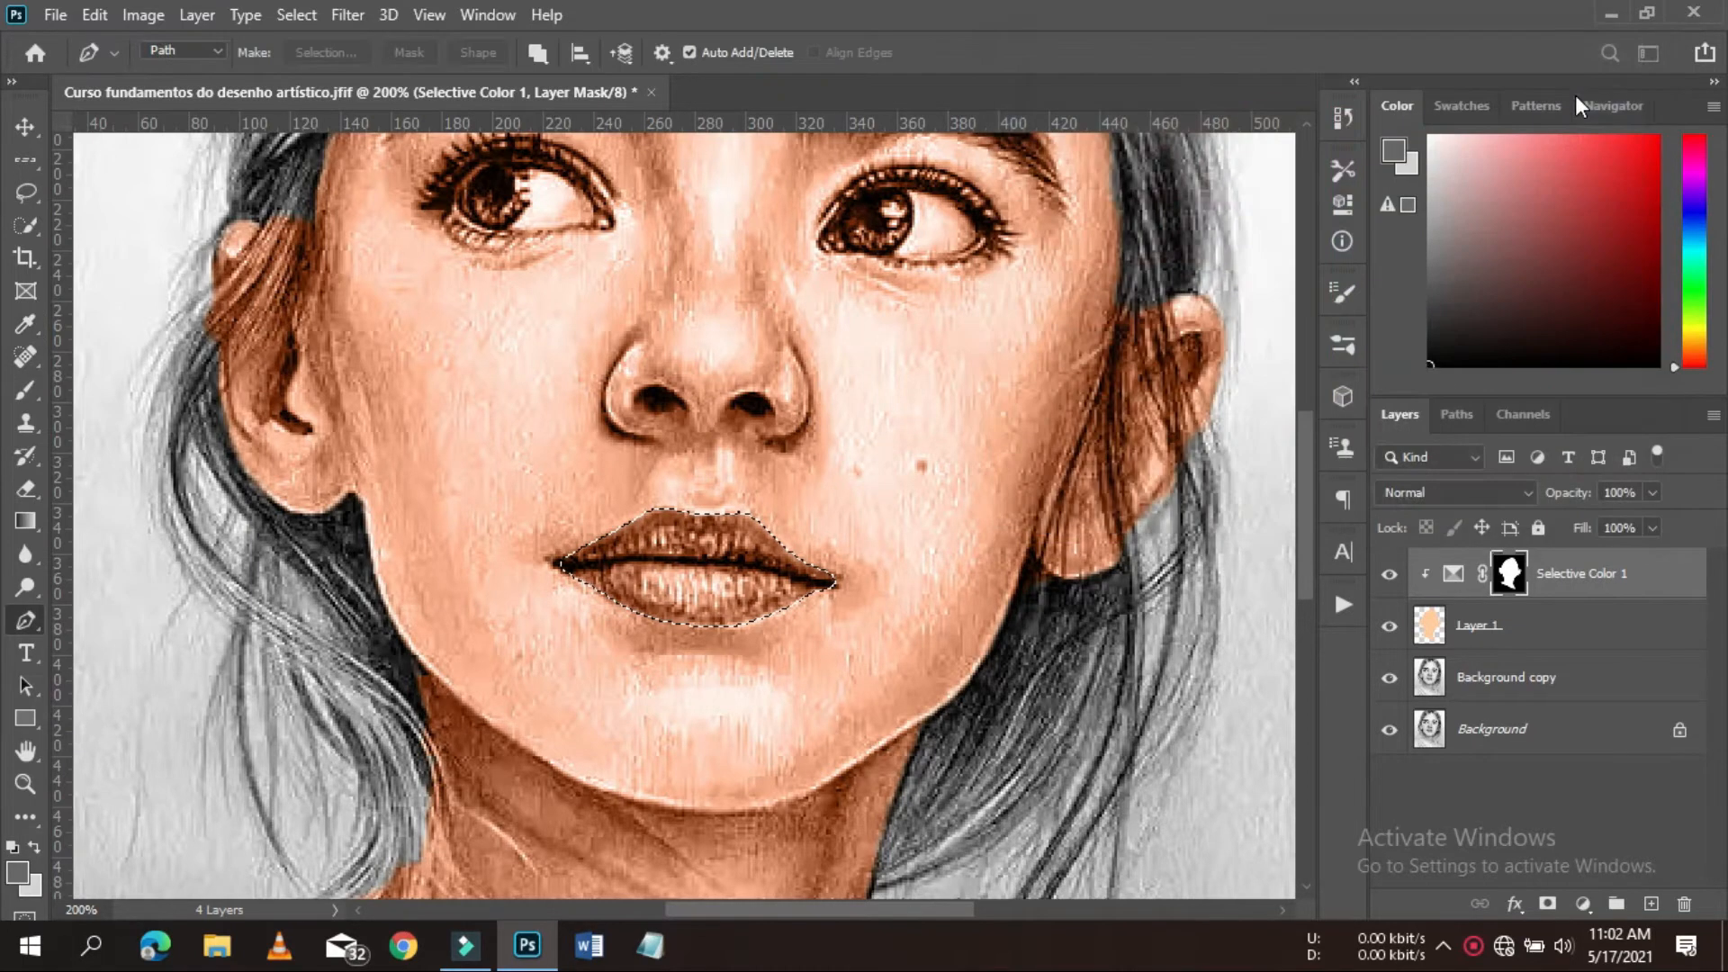
- Add a new layer above the Selective Color adjustment and set the Brush tool's foreground colour to red ff0000
left_click(1648, 902)
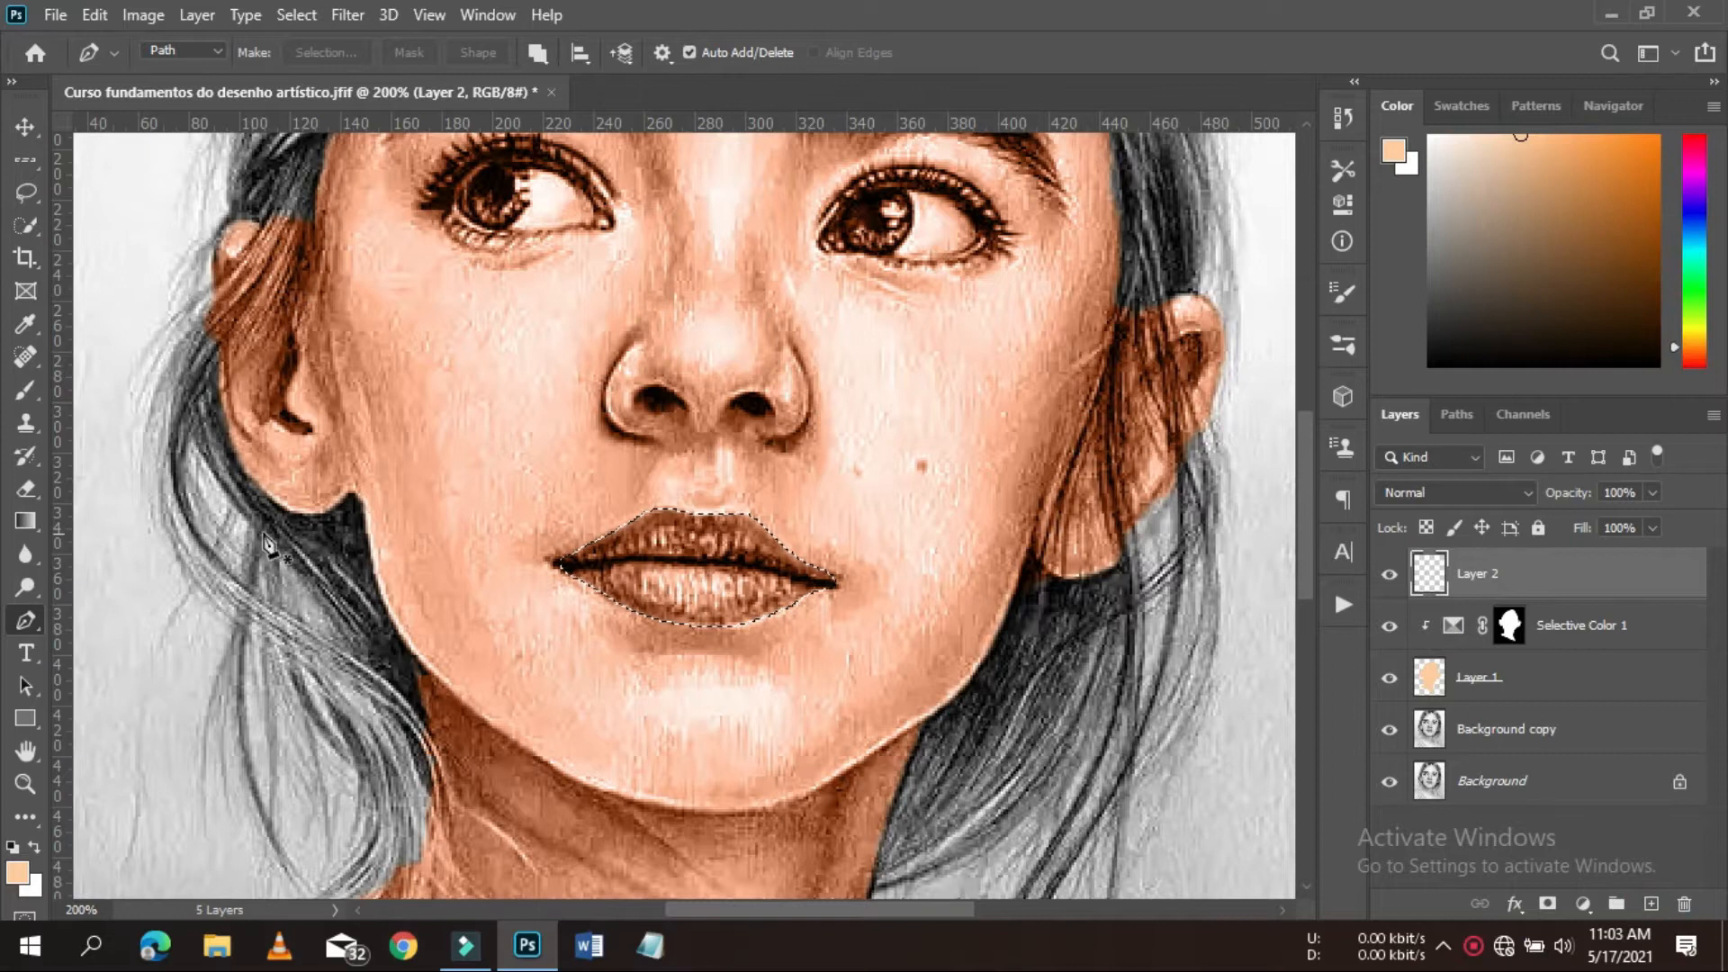
left_click(28, 396)
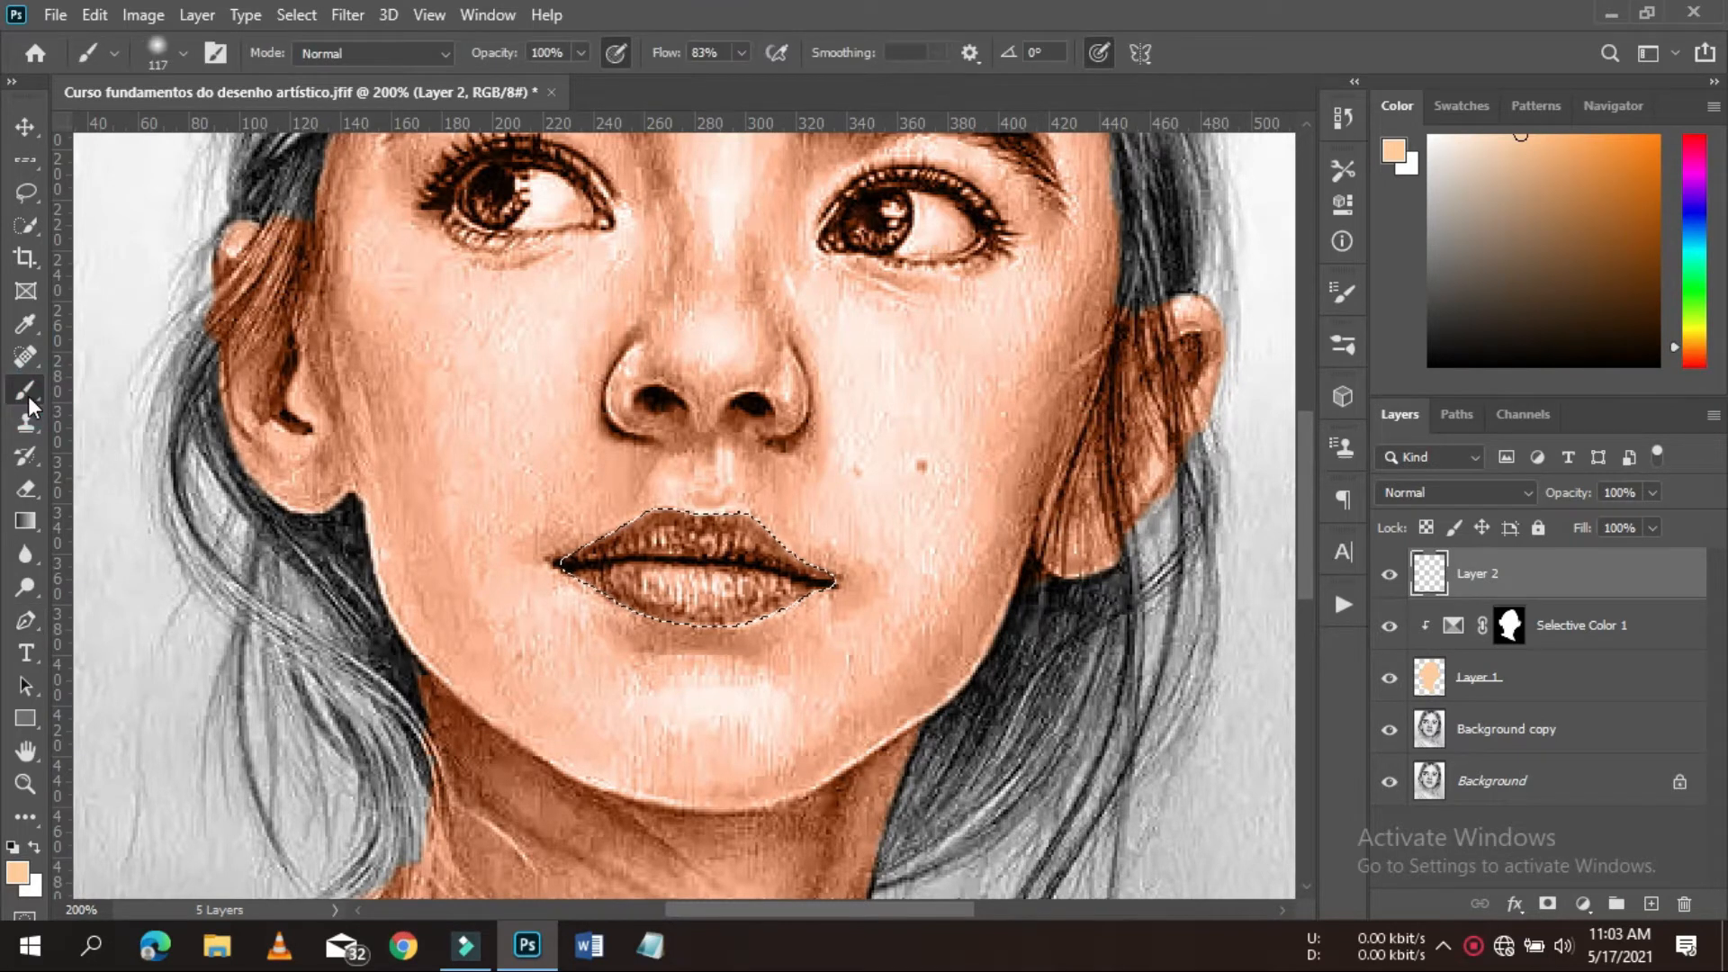
left_click(19, 873)
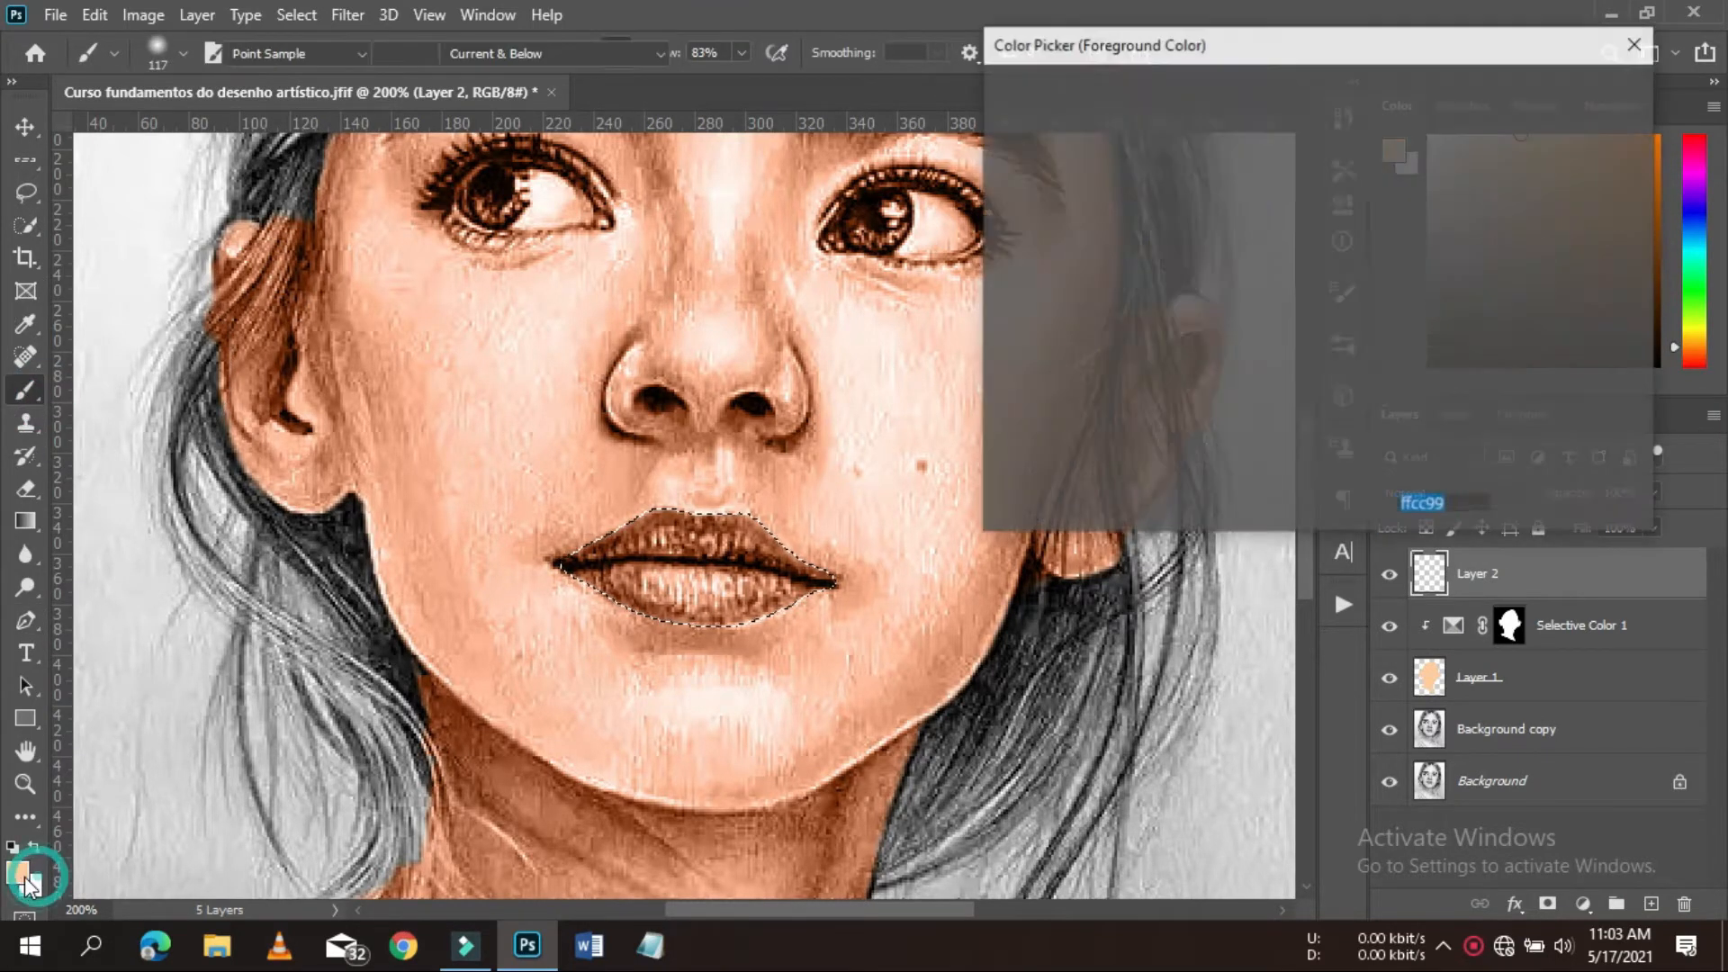
left_click(1344, 118)
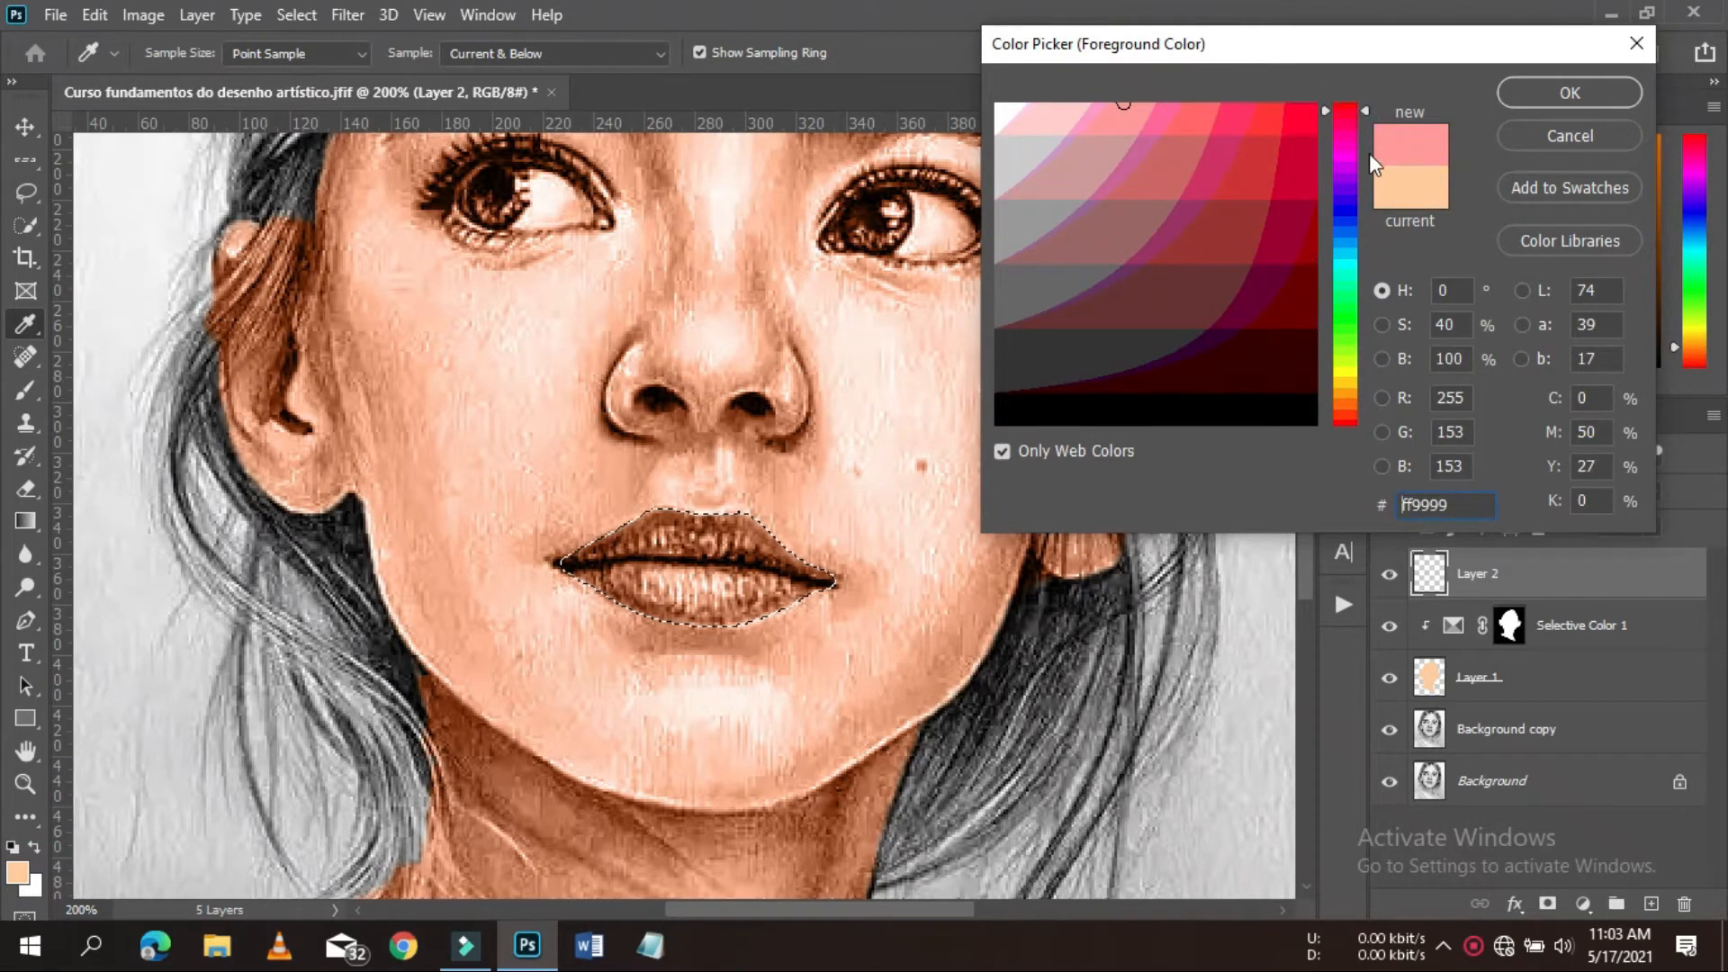
left_click(1343, 104)
left_click(1316, 105)
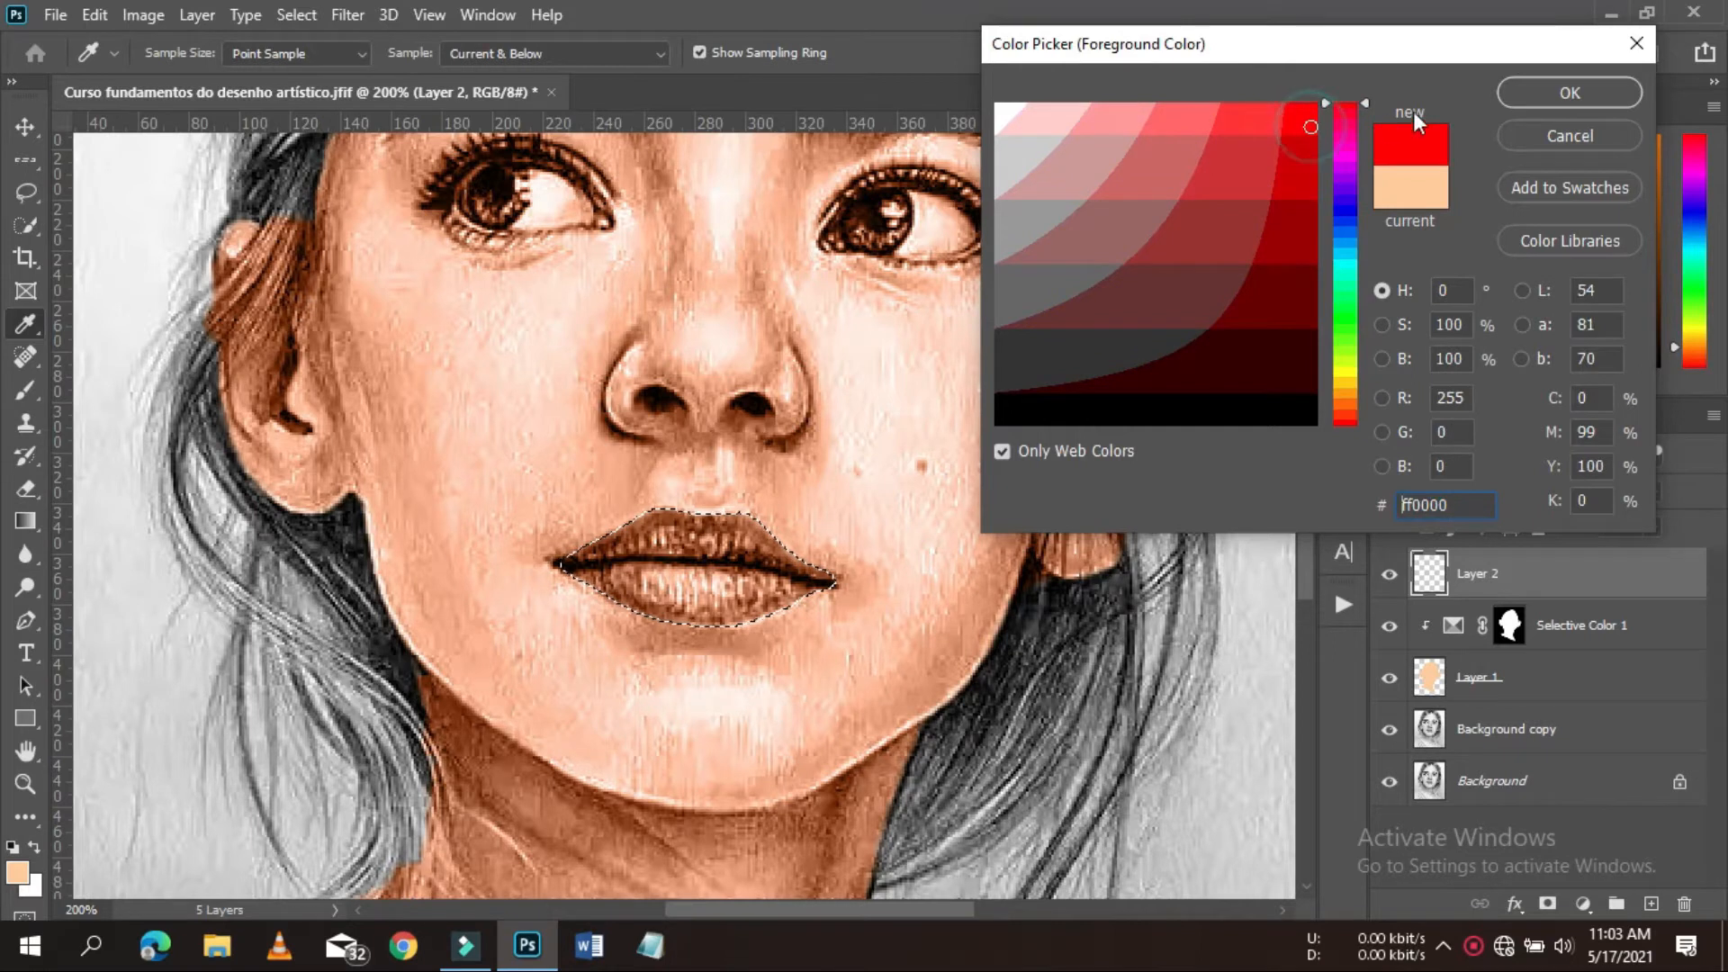
left_click(1569, 93)
- Set the soft round brush size to 44 px and paint the selected lips red on Layer 2
right_click(763, 518)
left_click(899, 563)
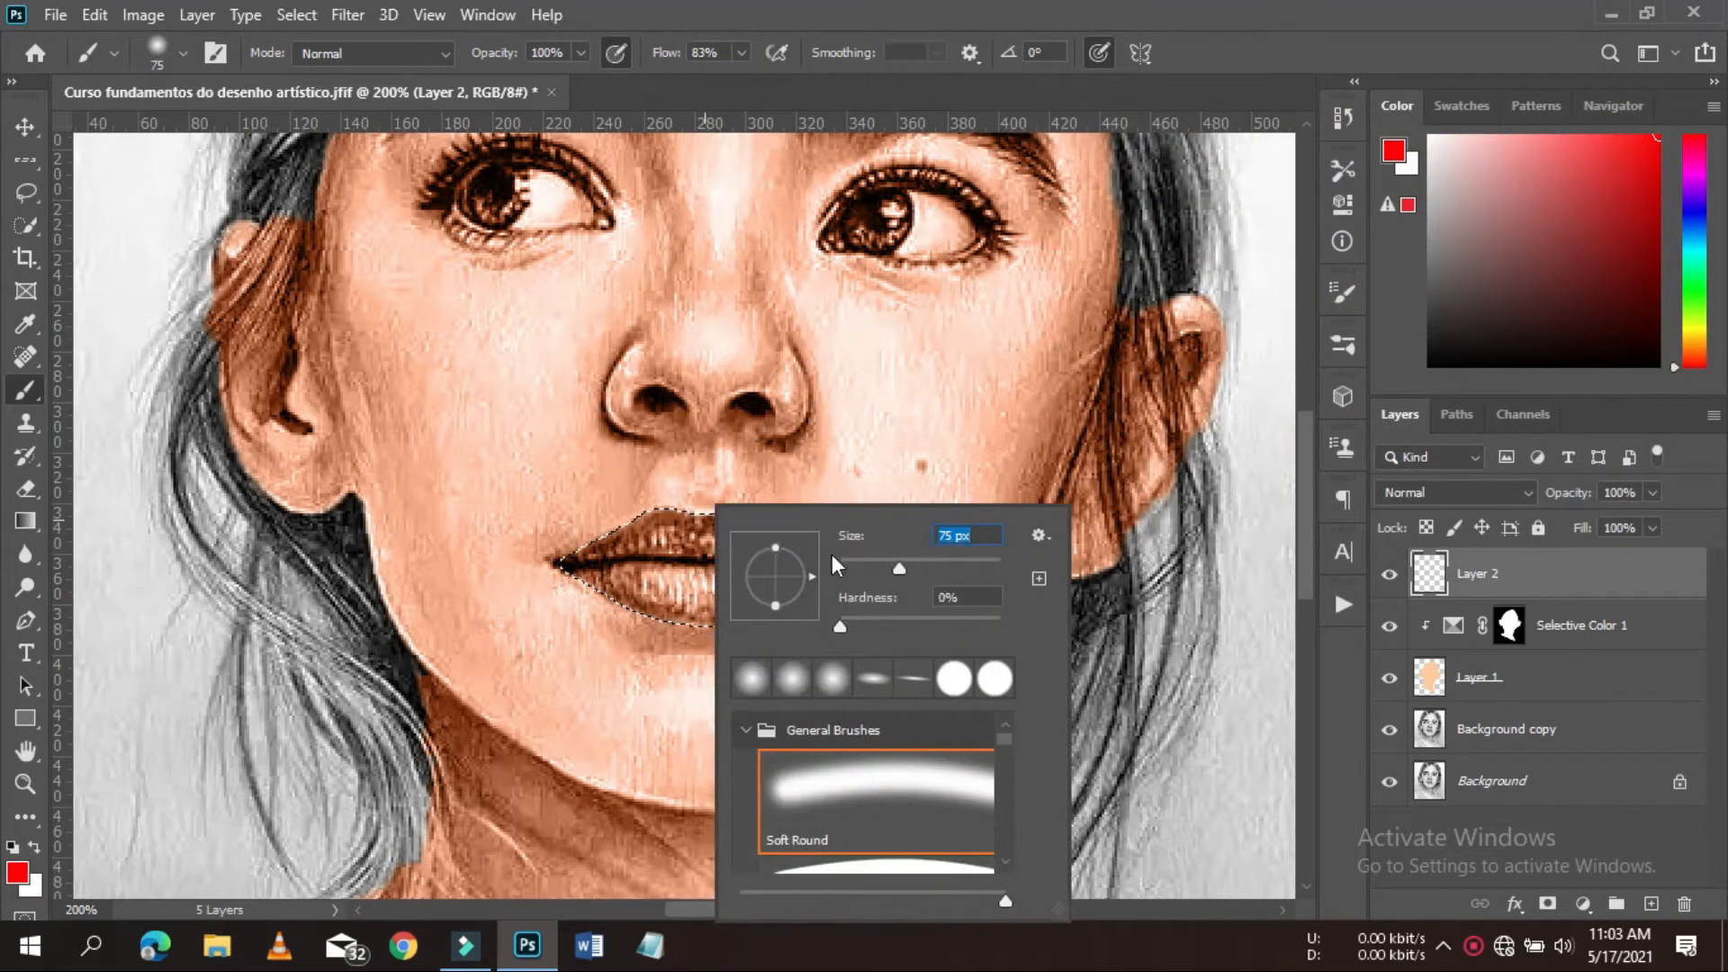
left_click(873, 564)
mouse_move(626, 562)
left_mouse_down()
mouse_move(791, 554)
mouse_move(703, 533)
mouse_move(530, 556)
mouse_move(729, 598)
left_mouse_up()
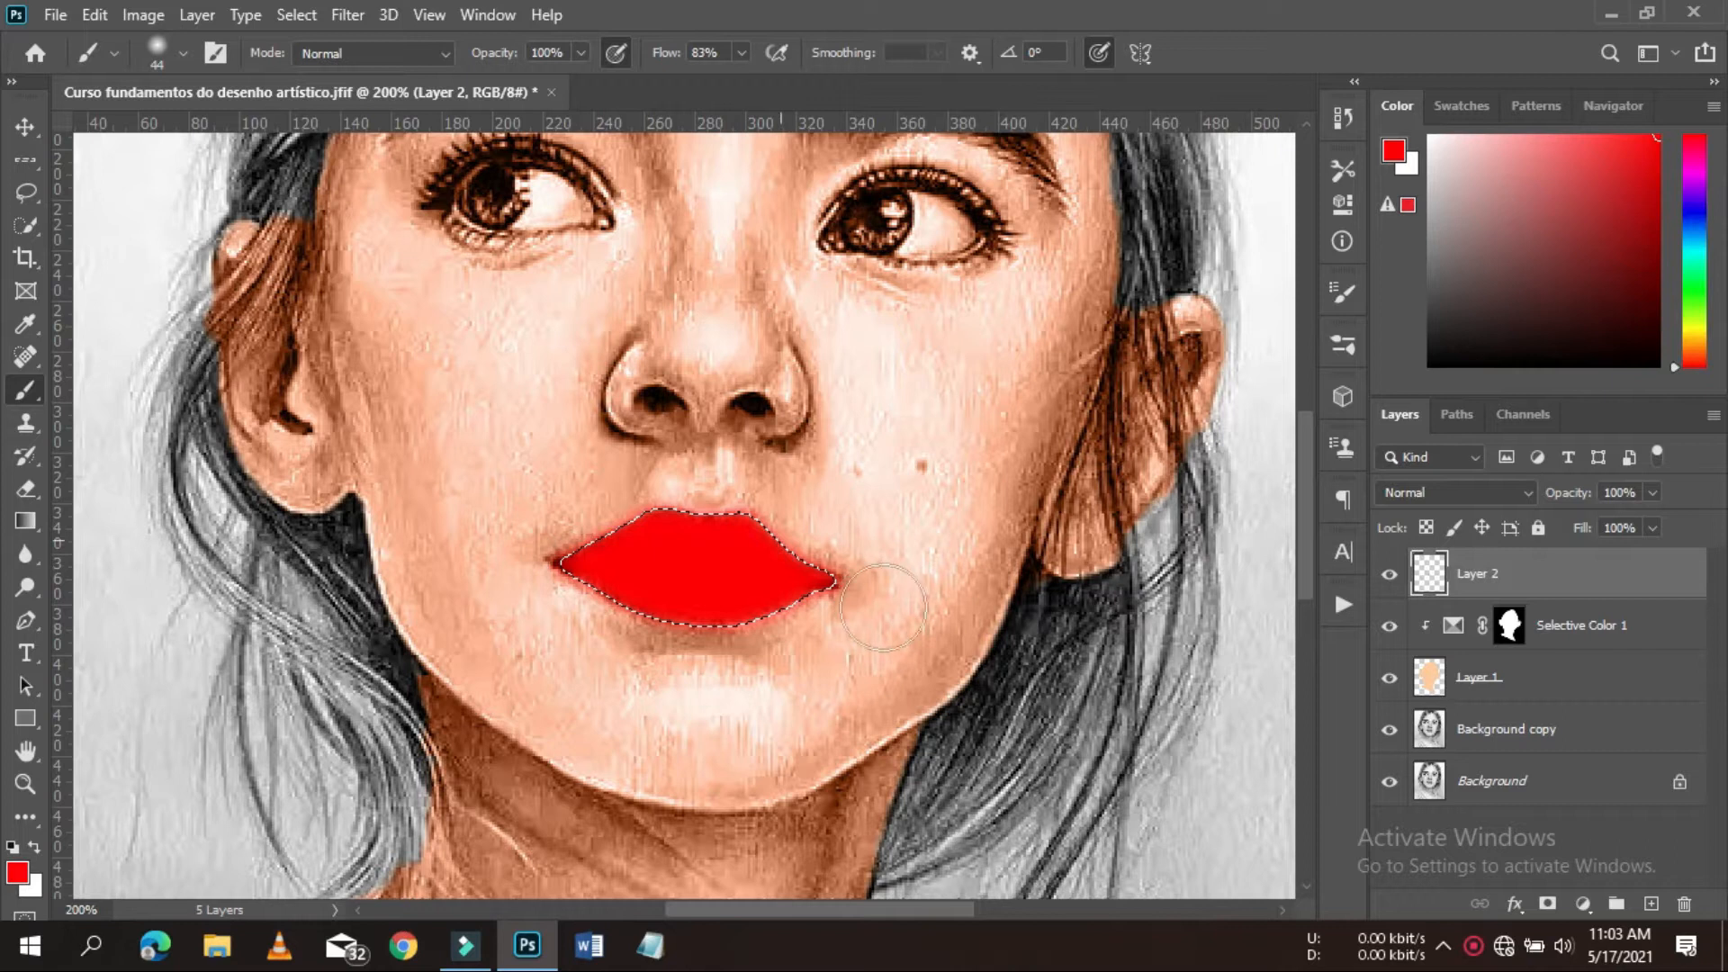
- Choose a darker red as the foreground colour and repaint the selected lips with it
left_click(1393, 151)
left_click(1297, 159)
left_click(1552, 104)
mouse_move(629, 555)
left_mouse_down()
mouse_move(783, 560)
mouse_move(708, 508)
mouse_move(595, 566)
mouse_move(810, 570)
mouse_move(774, 535)
mouse_move(779, 549)
left_mouse_up()
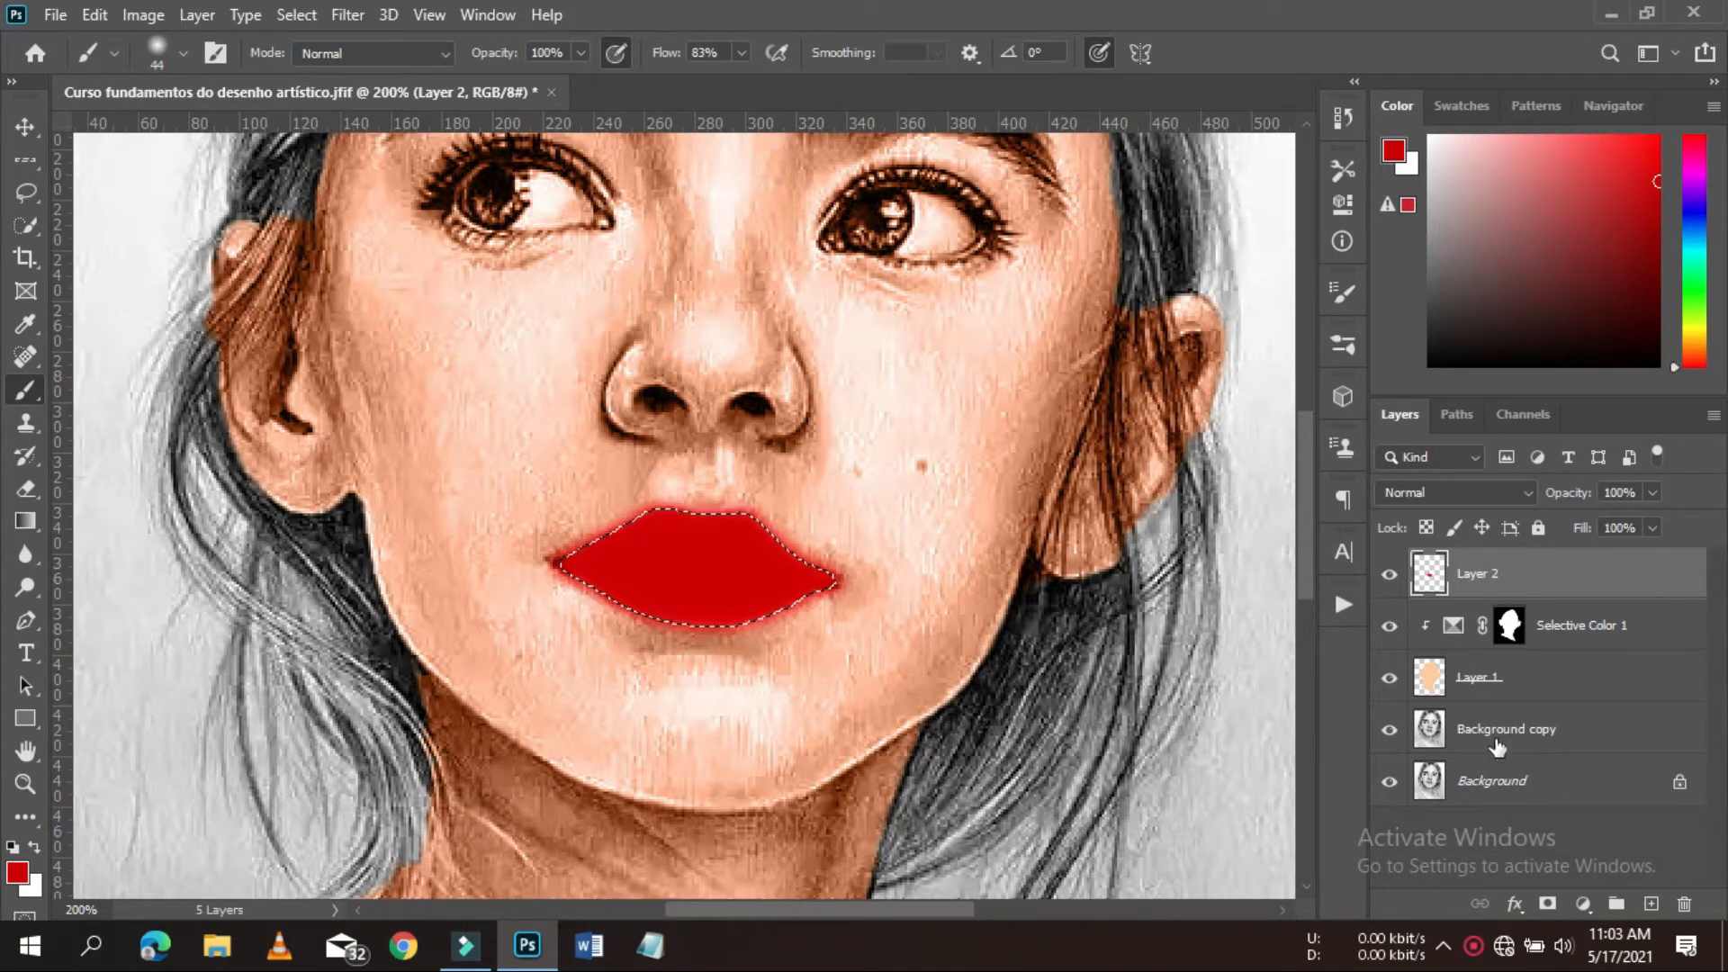
- Set the lip layer's blend mode to Overlay and its opacity to 79%, and clear the lip selection
left_click(1528, 492)
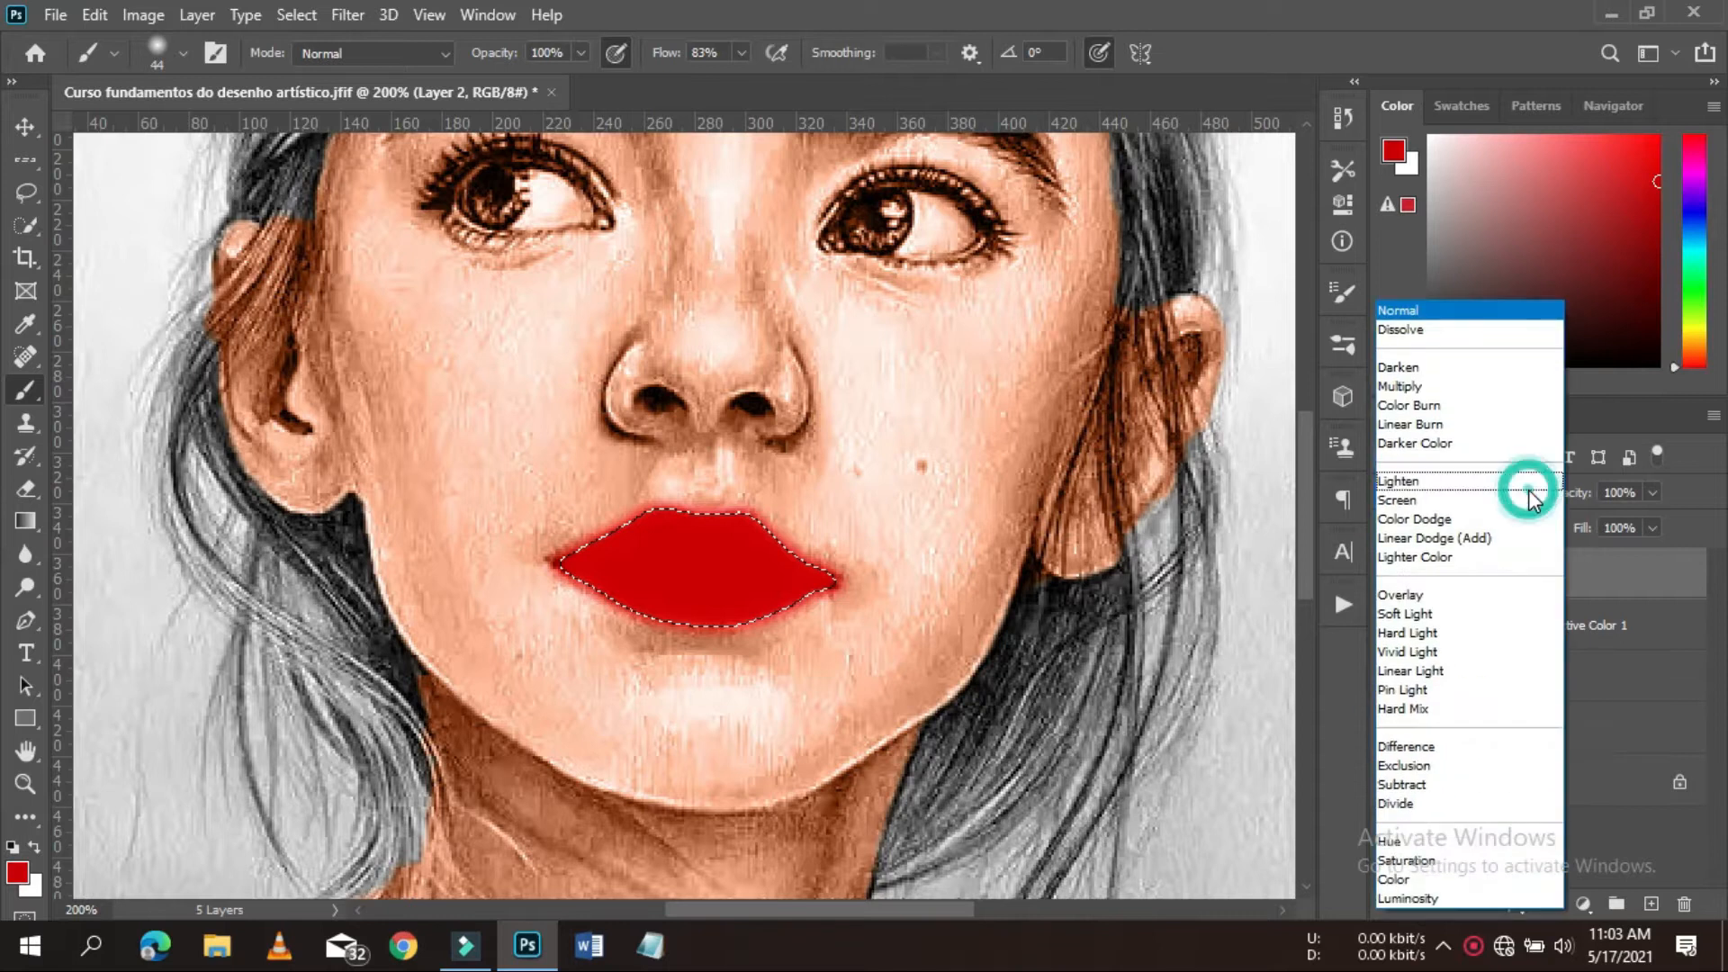
left_click(1417, 600)
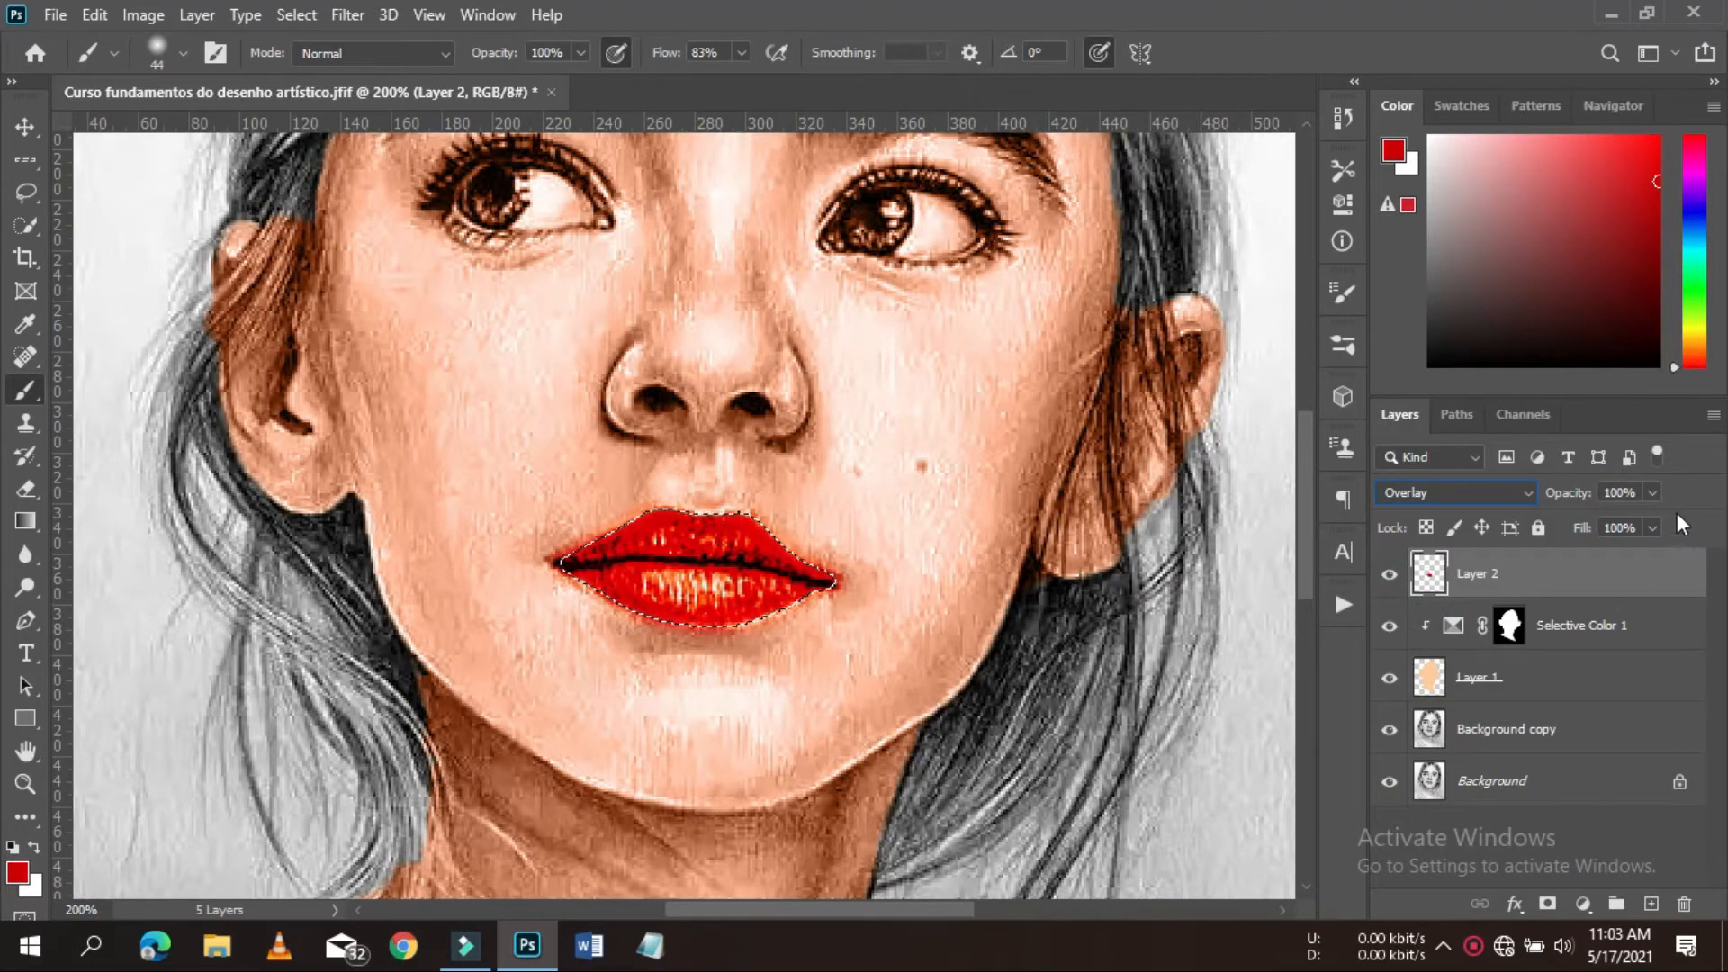
left_click(1652, 492)
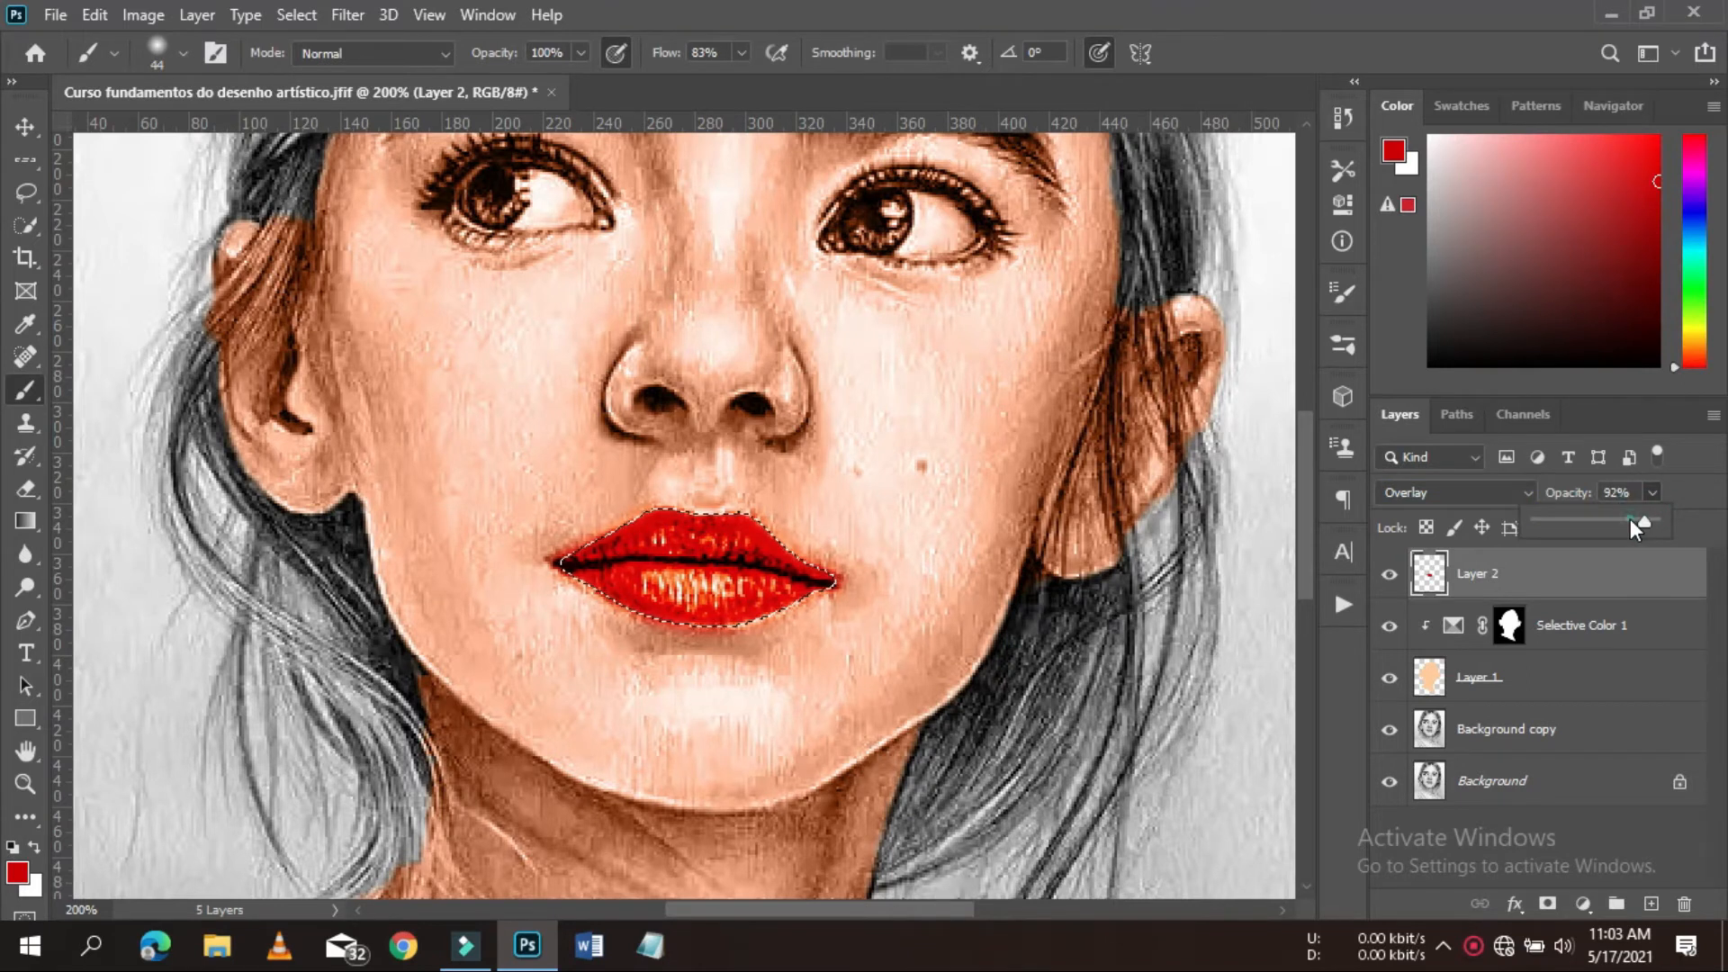
left_click(1630, 520)
key("ctrl+d")
key("ctrl+0")
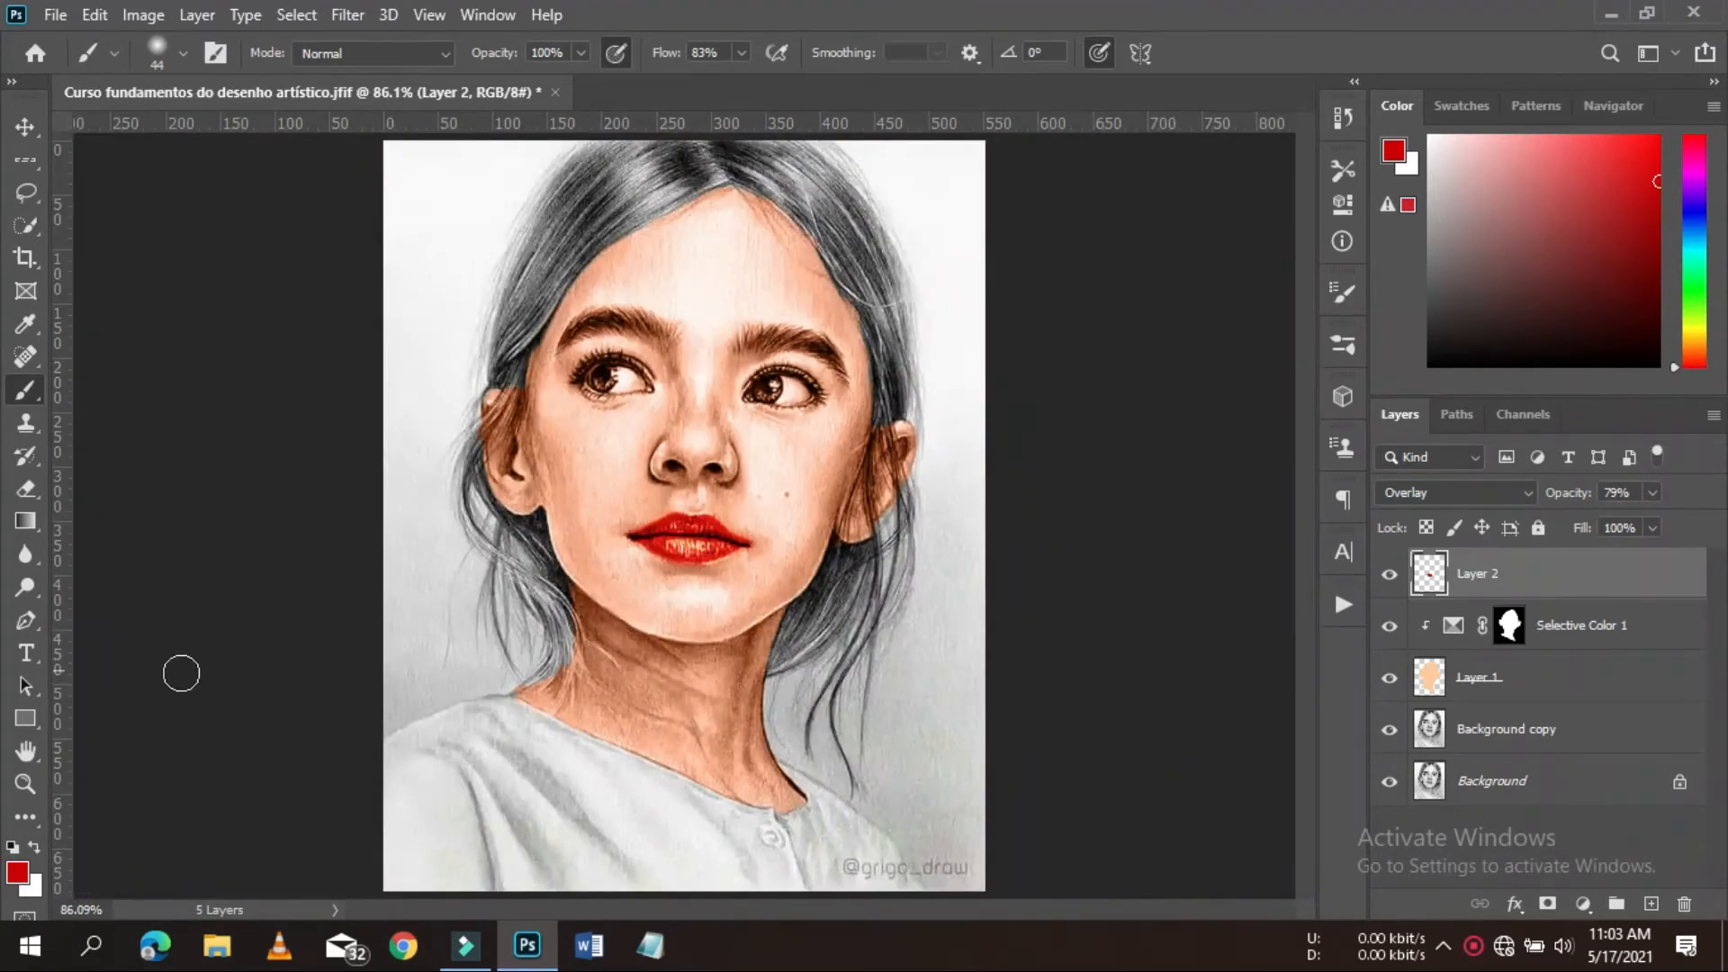
- Start a Pen tool path just off the canvas's left edge and trace the shirt's left shoulder up to the neck
left_click(27, 622)
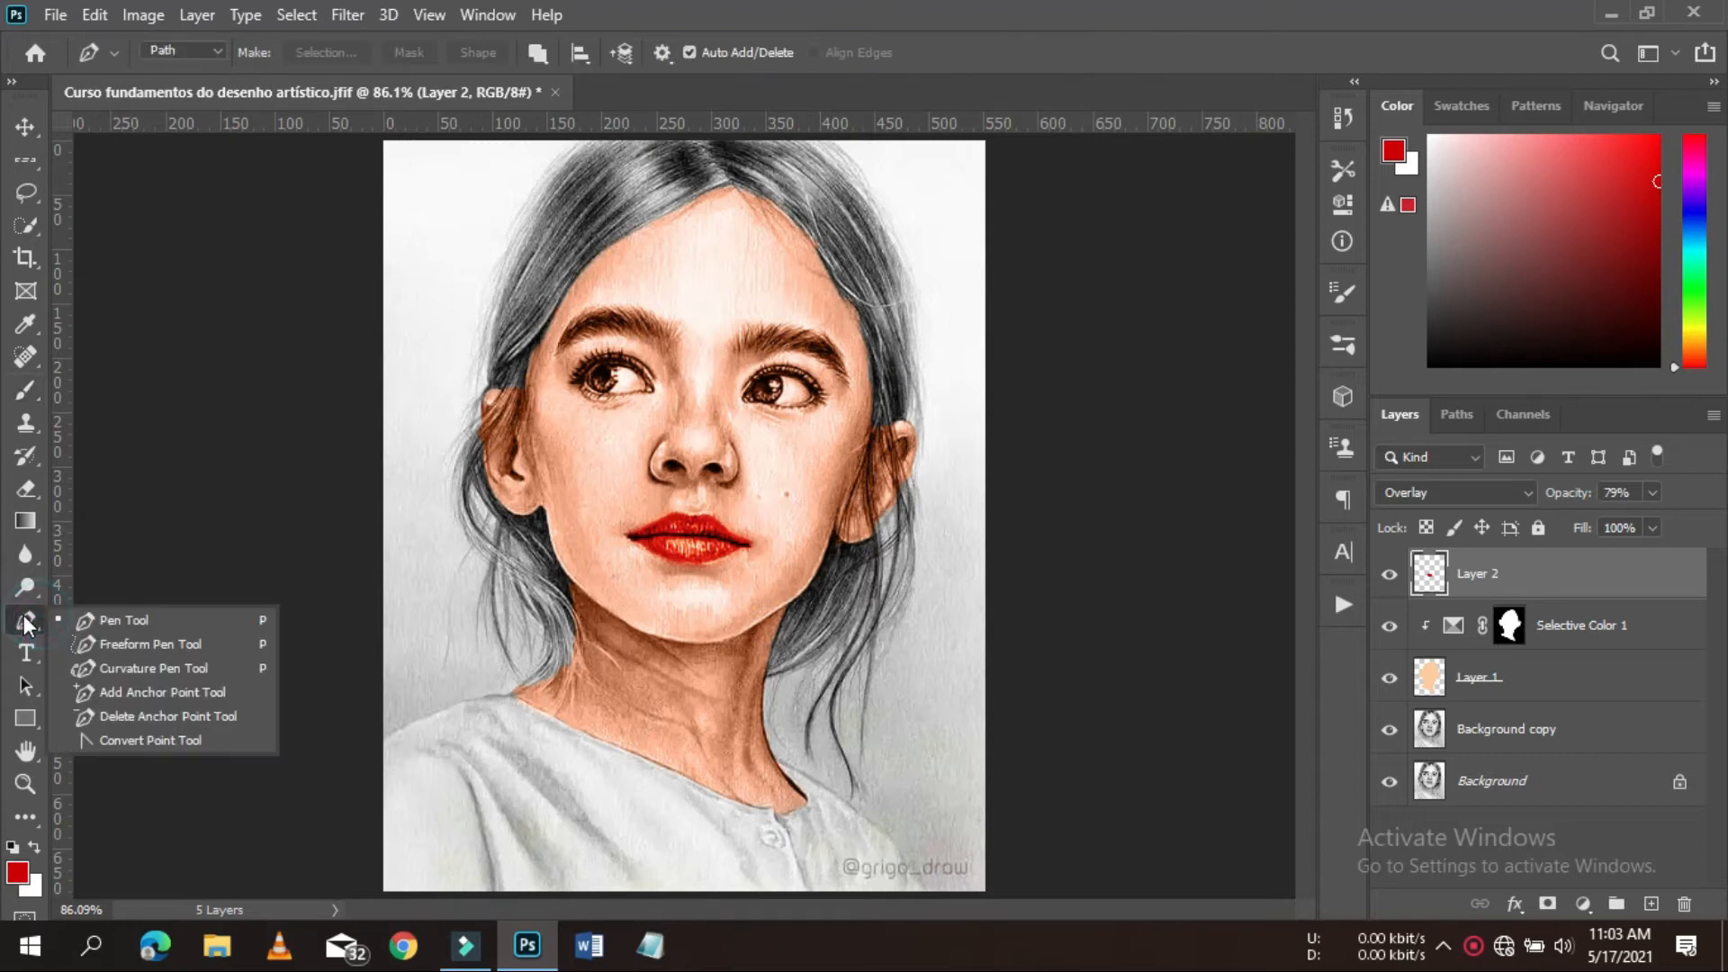
left_click(99, 619)
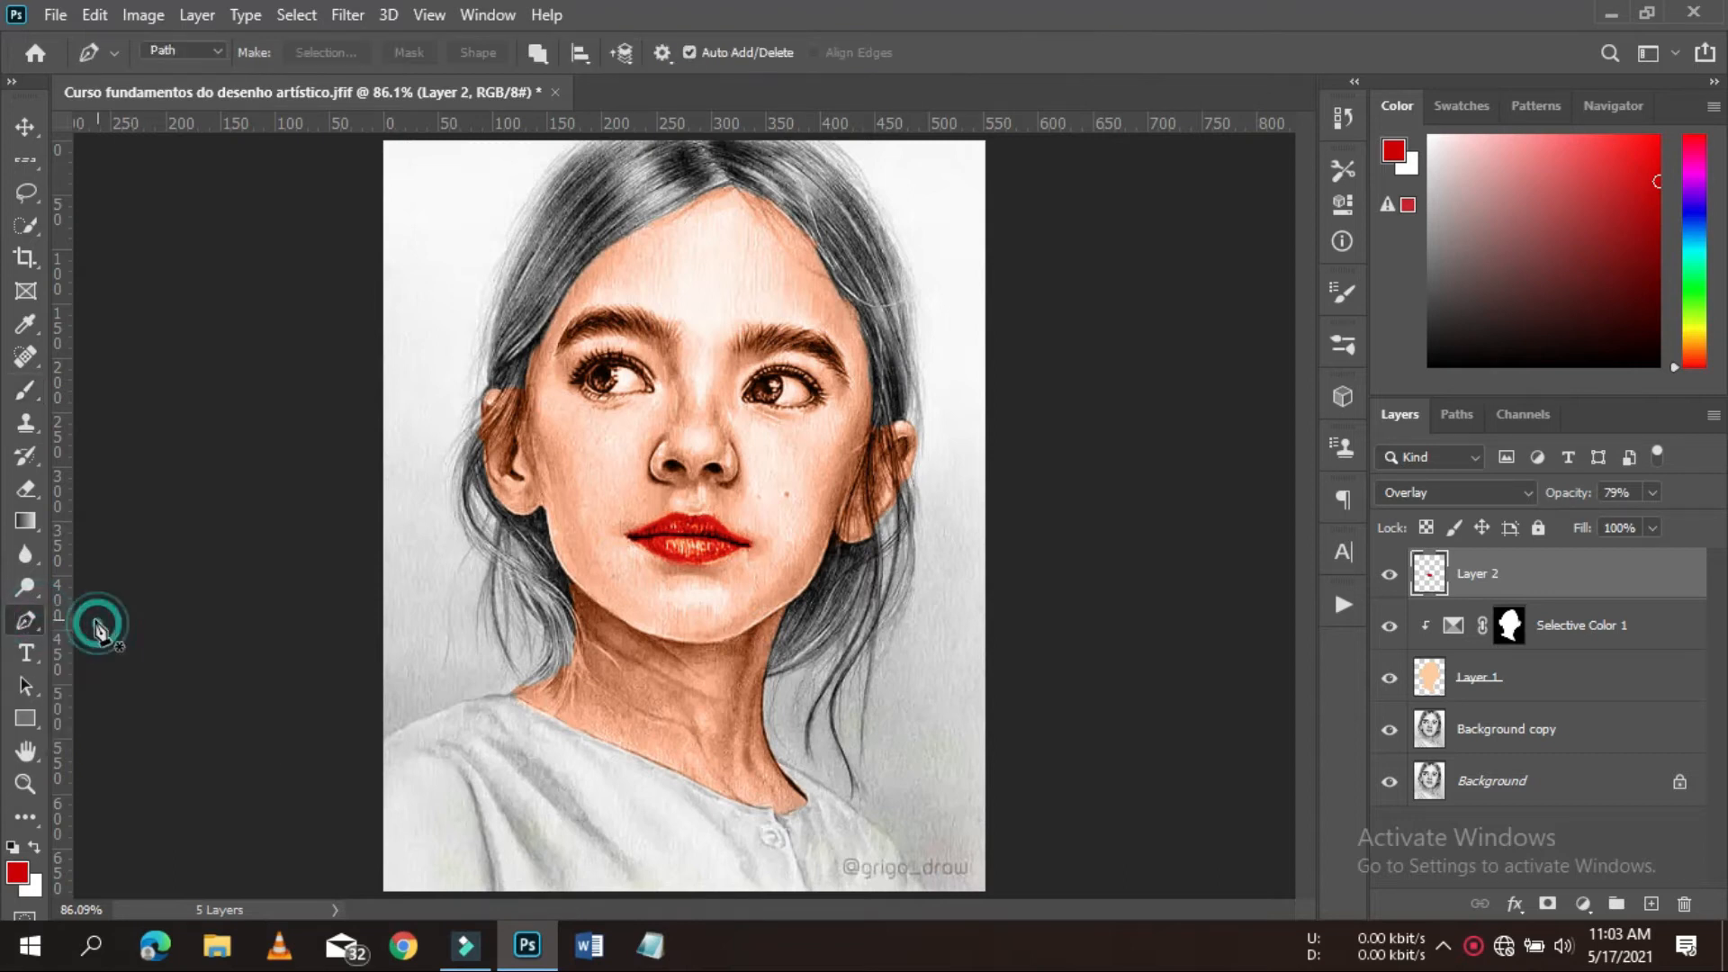
left_click(363, 762)
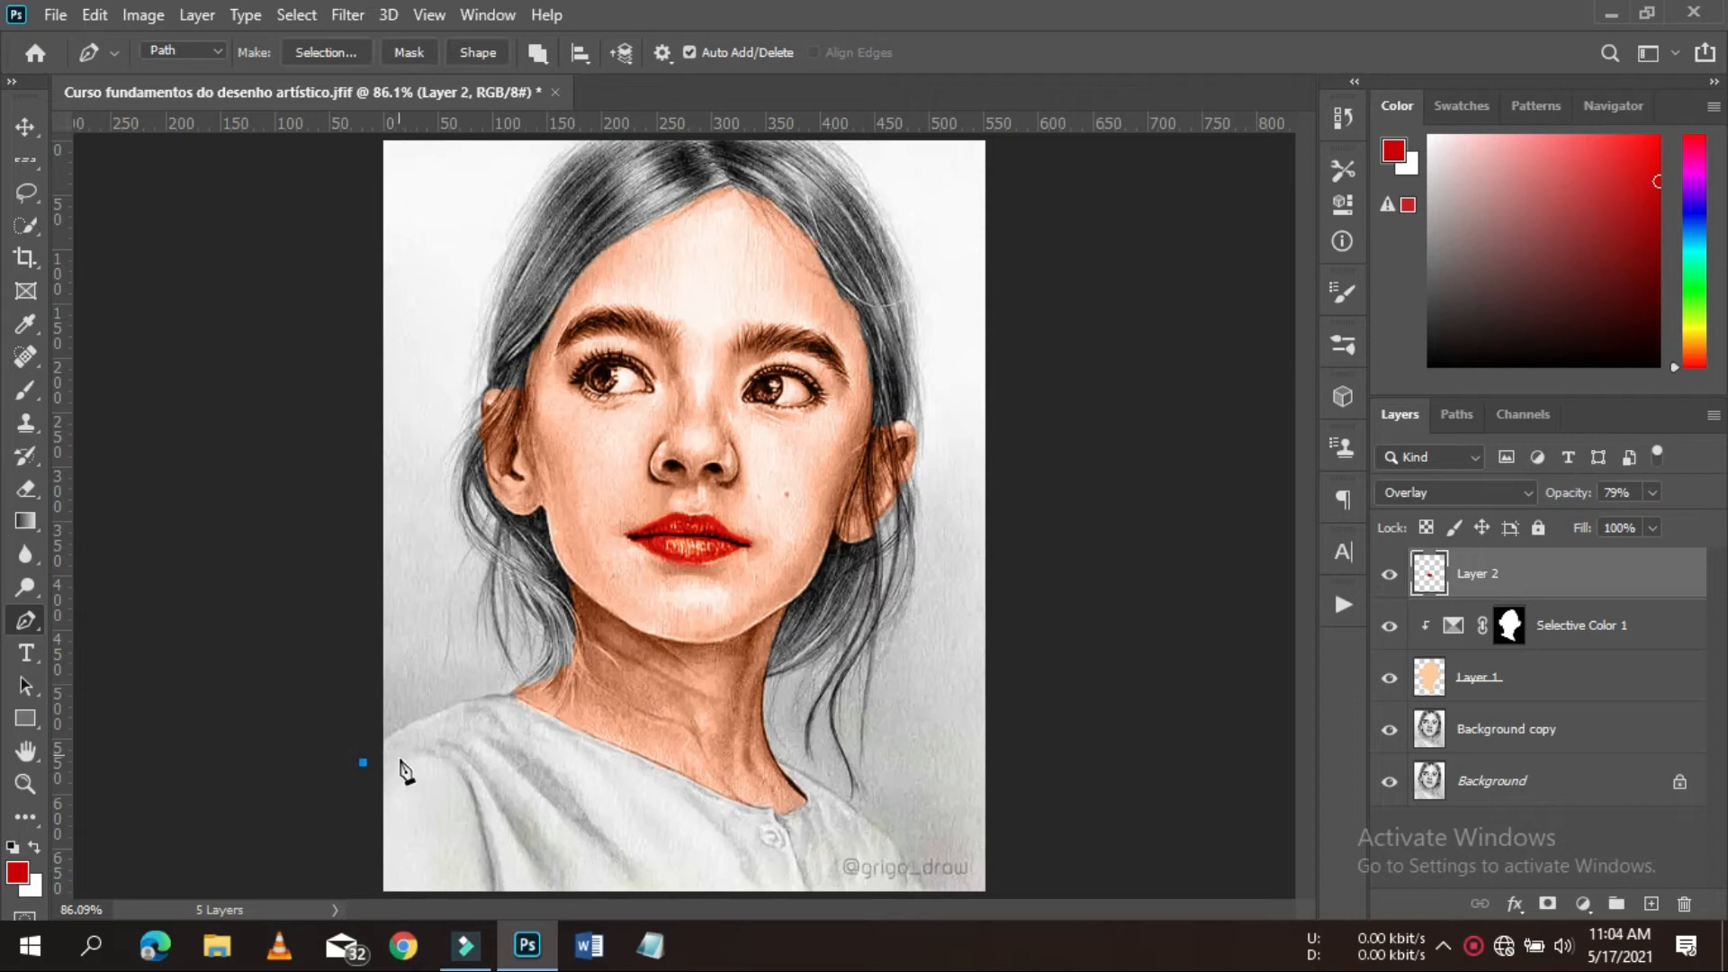
key("ctrl+minus")
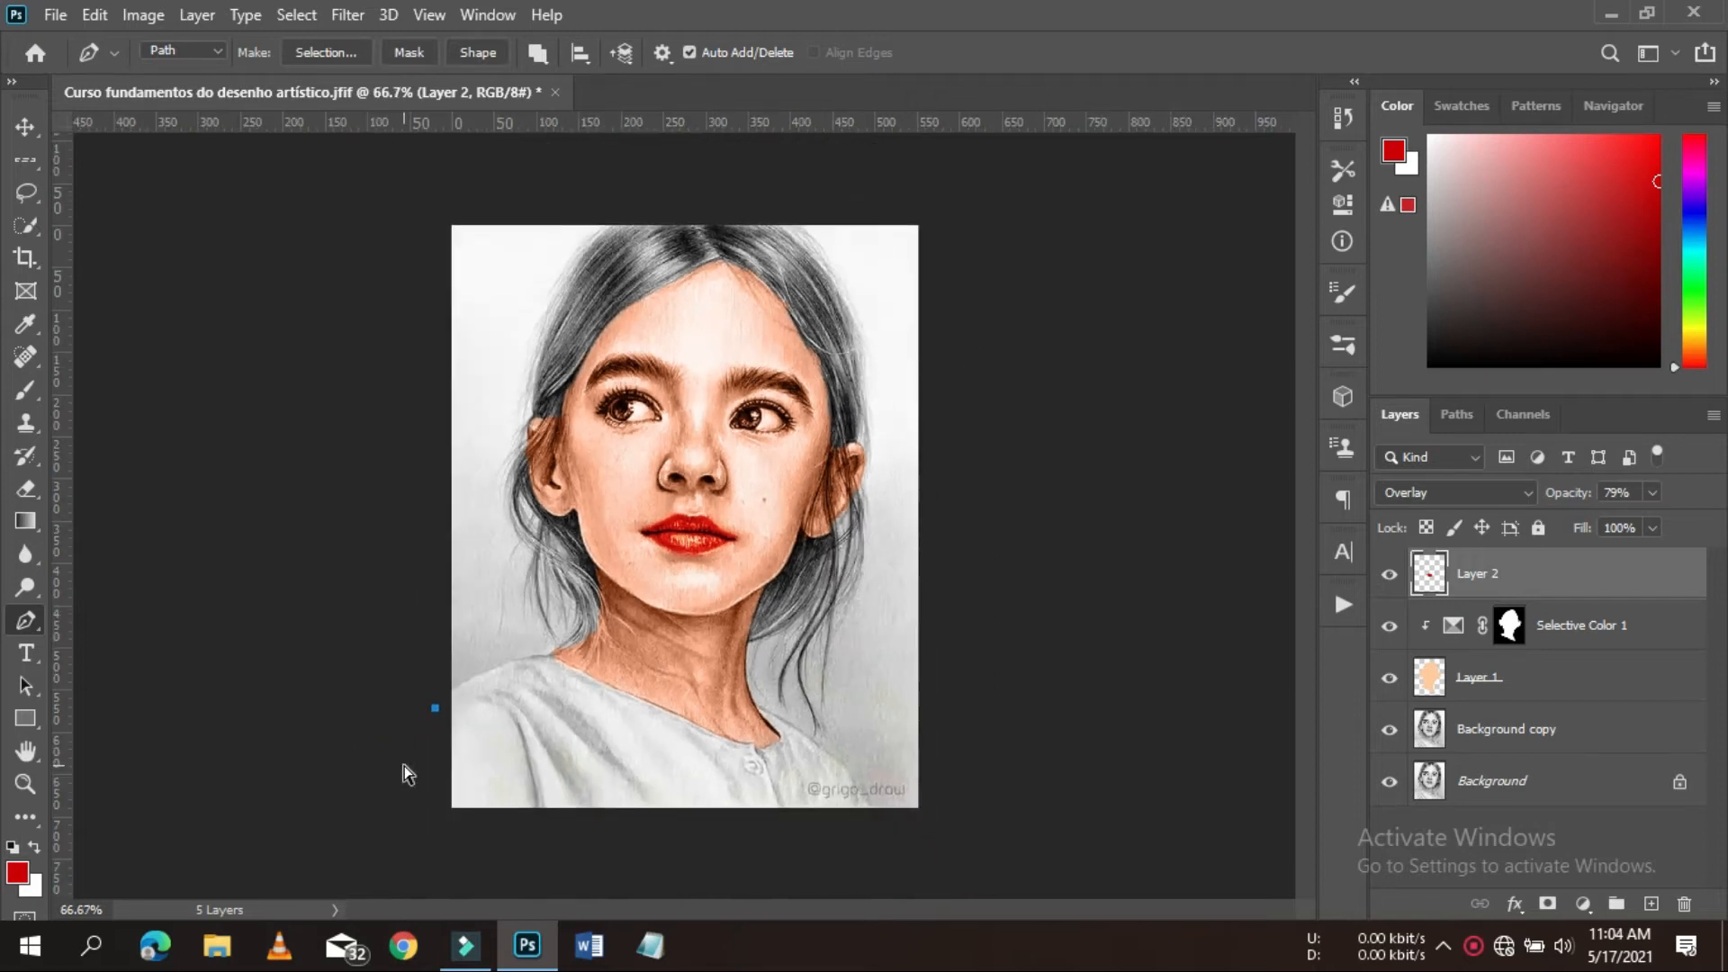
key("ctrl+plus")
key("ctrl+plus")
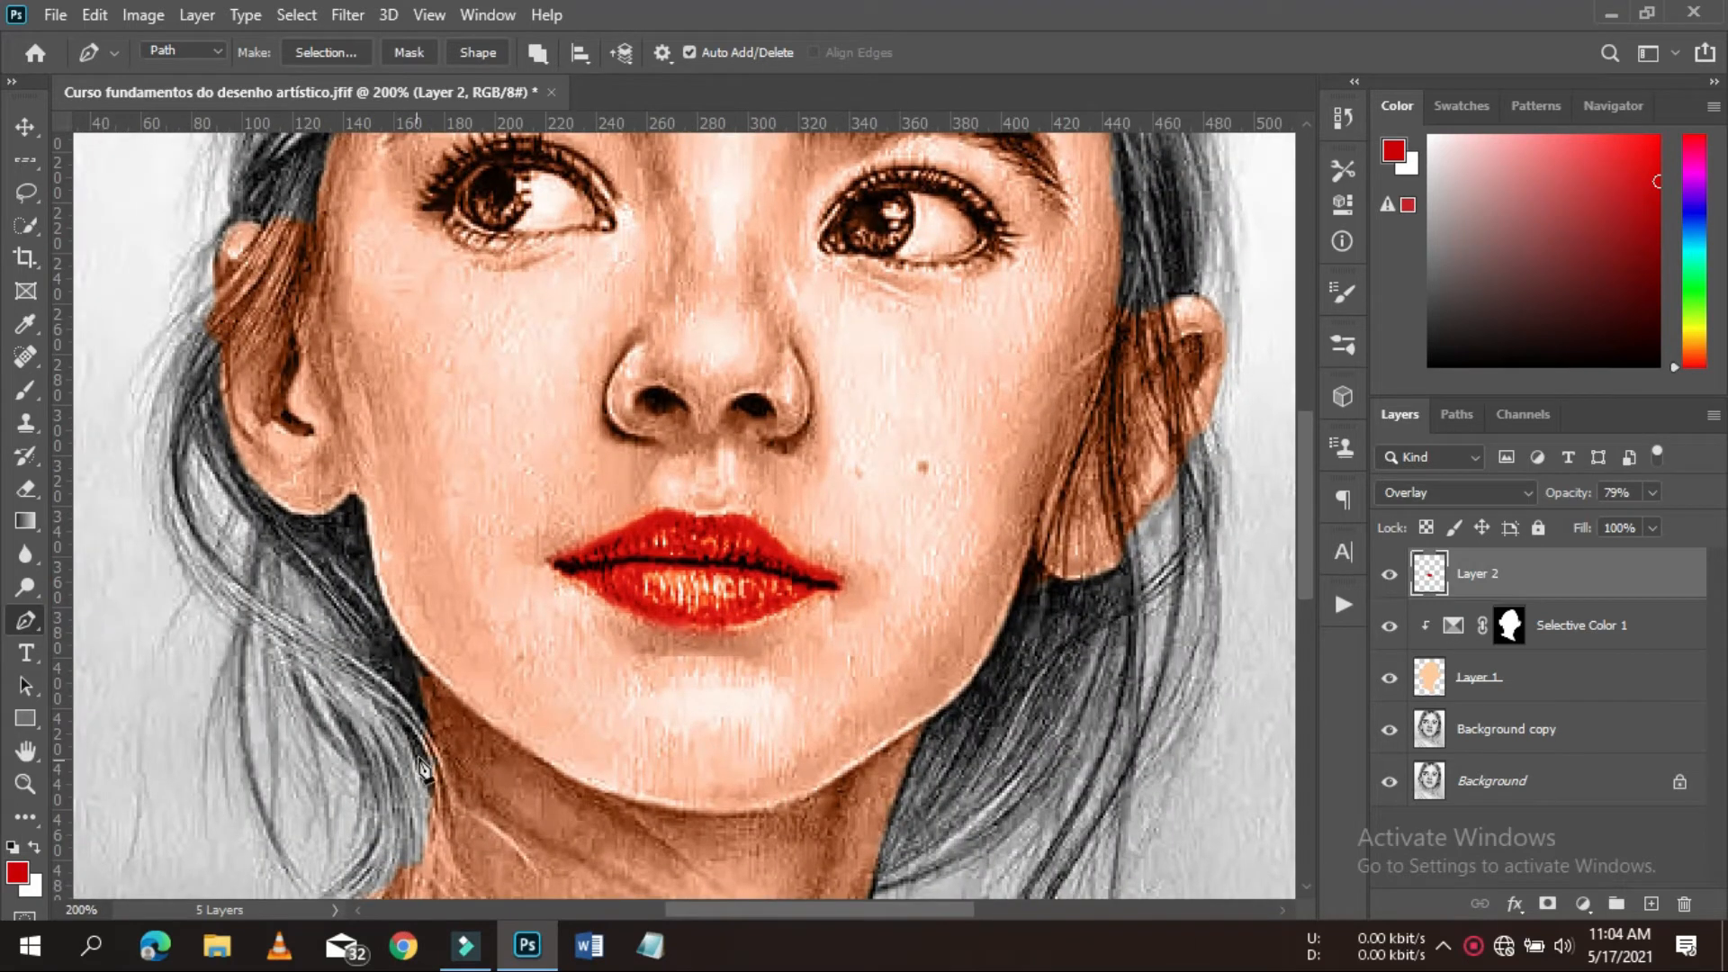
left_click(1602, 99)
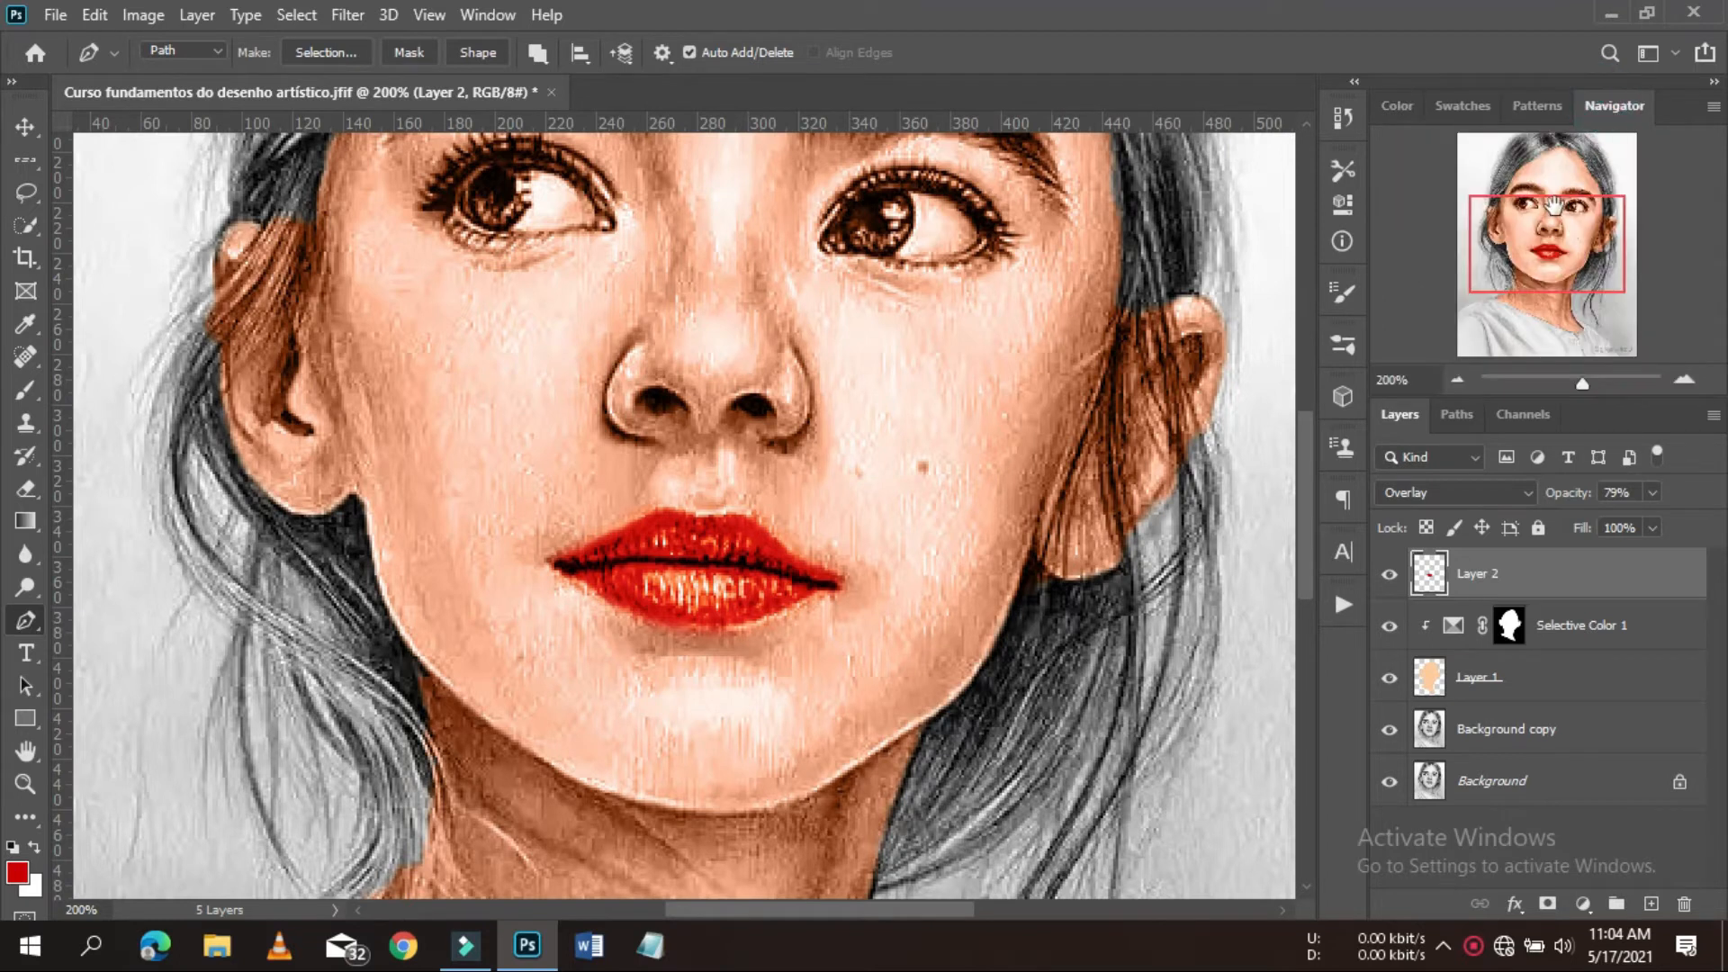
left_click_drag(1552, 224, 1482, 342)
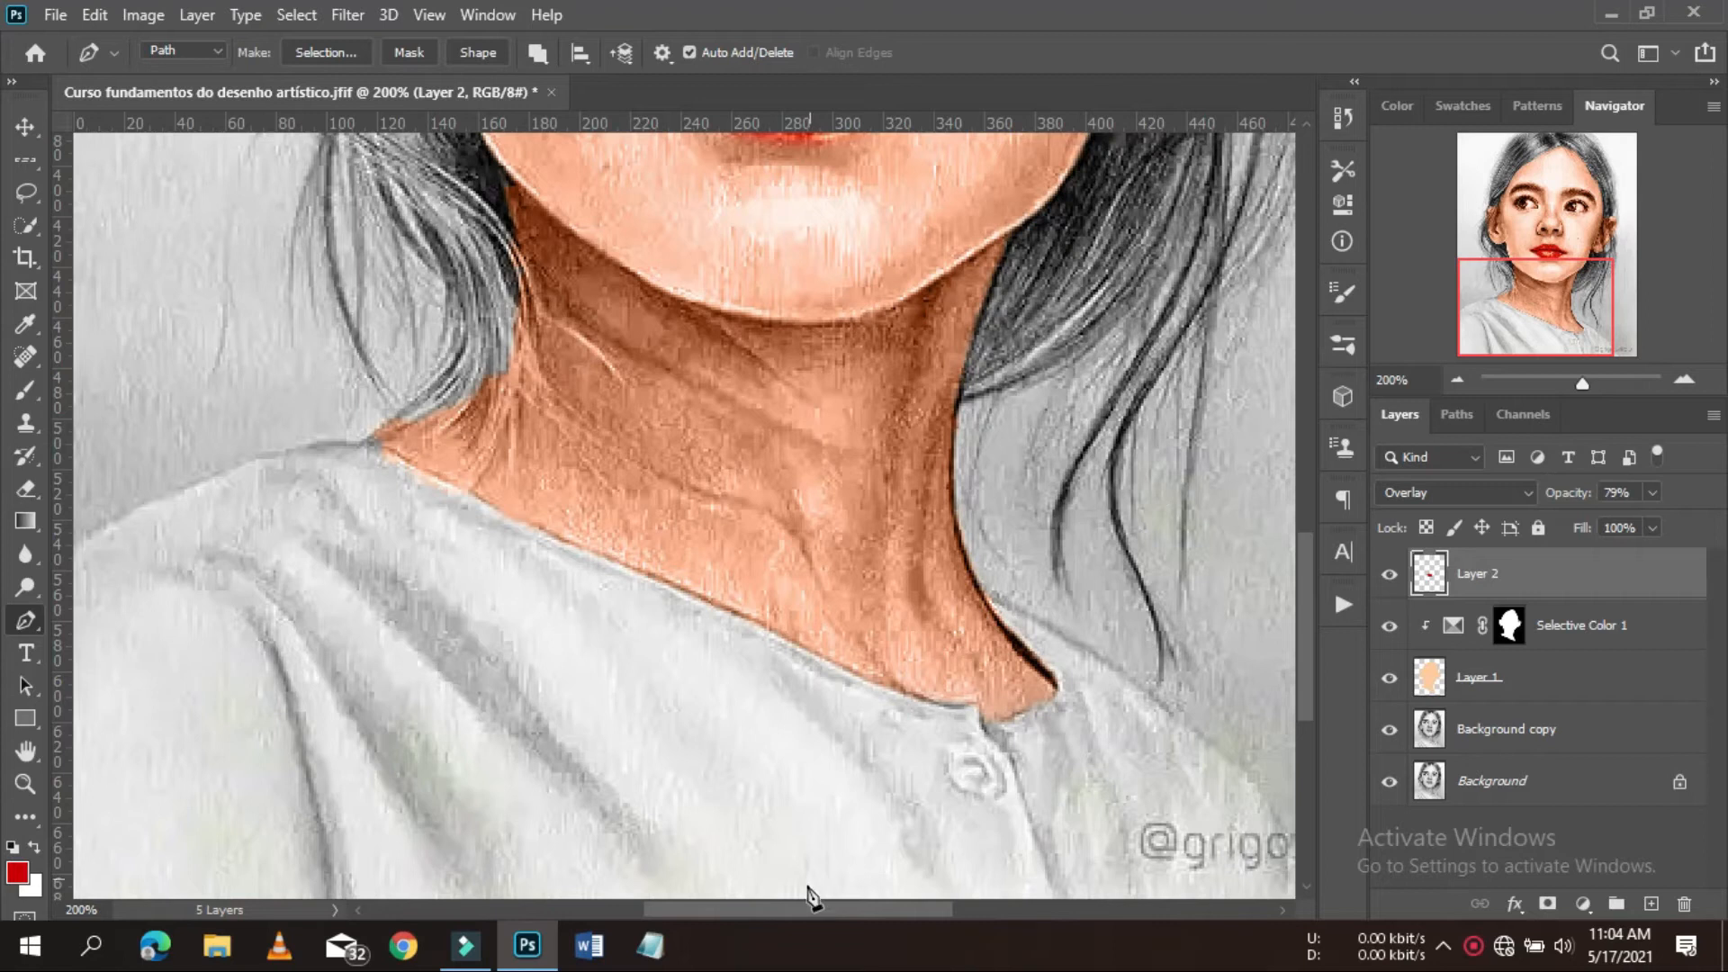
left_click_drag(816, 910, 736, 910)
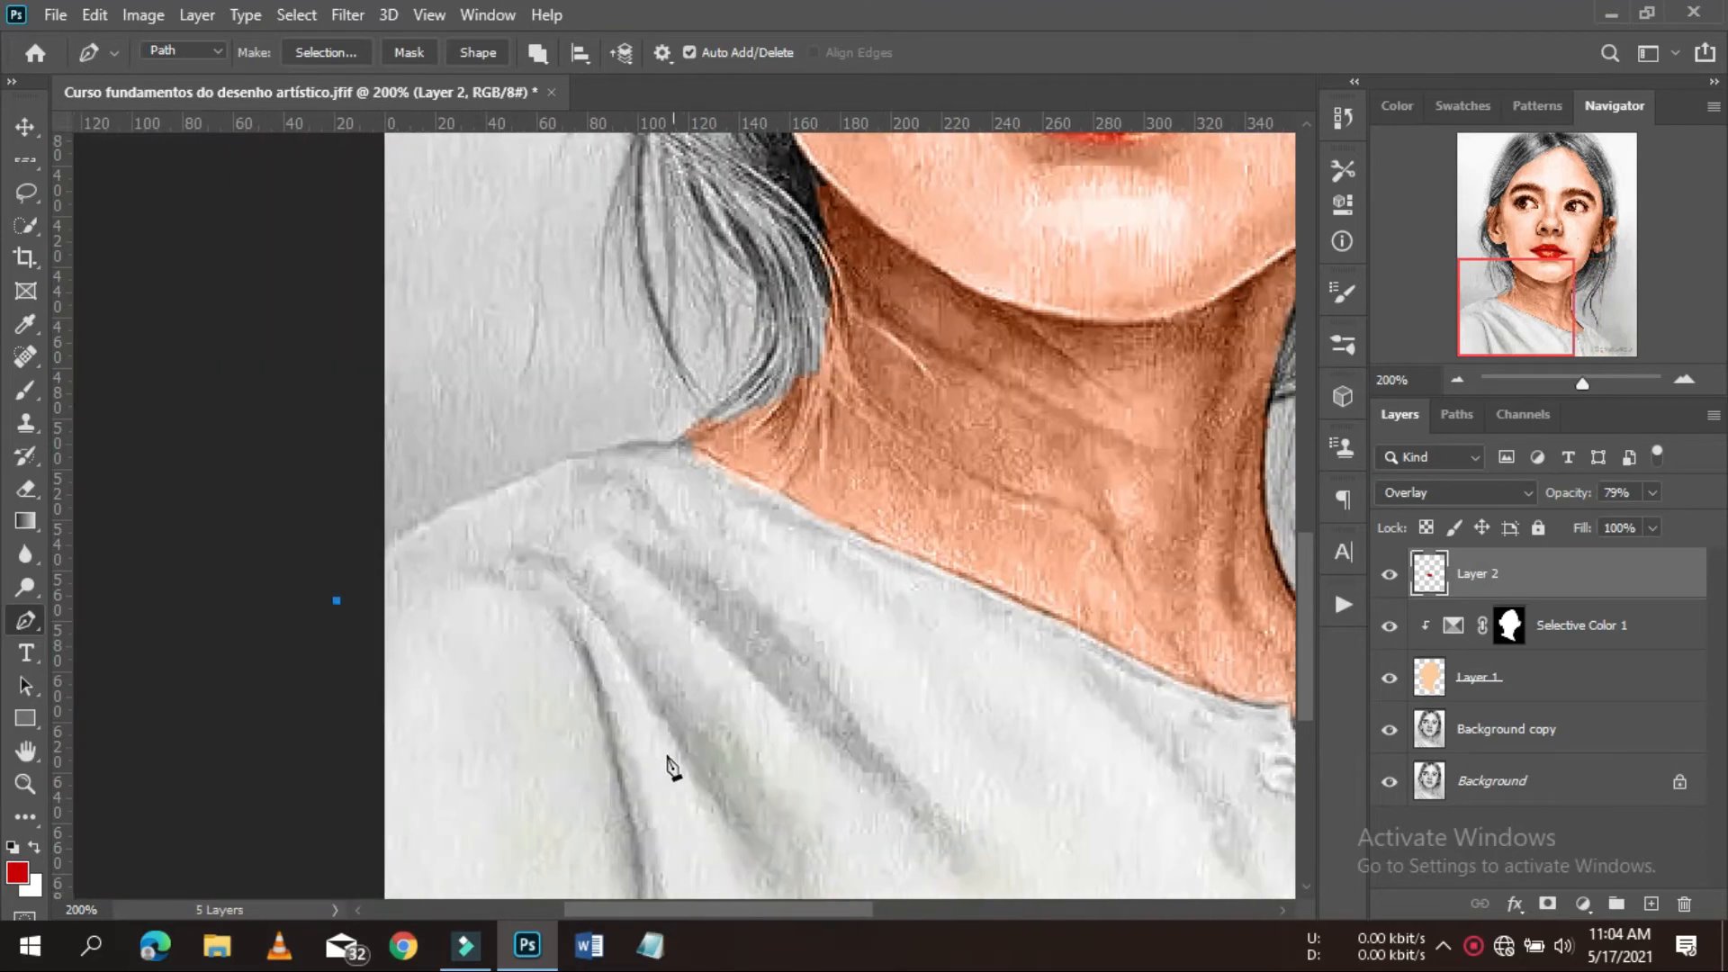
left_click(409, 532)
left_click(394, 540)
left_click(440, 512)
left_click(495, 492)
left_click(538, 469)
left_click(571, 456)
left_click(621, 449)
left_click(686, 445)
- Continue the path along the shirt's neckline down to the buttoned collar opening
left_click(746, 475)
left_click(783, 494)
left_click(835, 524)
left_click(880, 539)
left_click(920, 559)
left_click(964, 576)
left_click(1042, 612)
left_click(1138, 660)
left_click(1194, 686)
left_click(1259, 708)
- Continue the path around the collar opening and down along the shirt's right shoulder
left_click(1050, 709)
left_click(1060, 694)
left_click(1052, 684)
left_click(1027, 656)
left_click(1049, 639)
left_click(1095, 667)
left_click(1133, 689)
left_click(1160, 717)
left_click(1209, 749)
left_click(1232, 773)
left_click(1274, 825)
- Run the path below the canvas and back up its left side to enclose the whole shirt
left_click_drag(900, 910, 1115, 909)
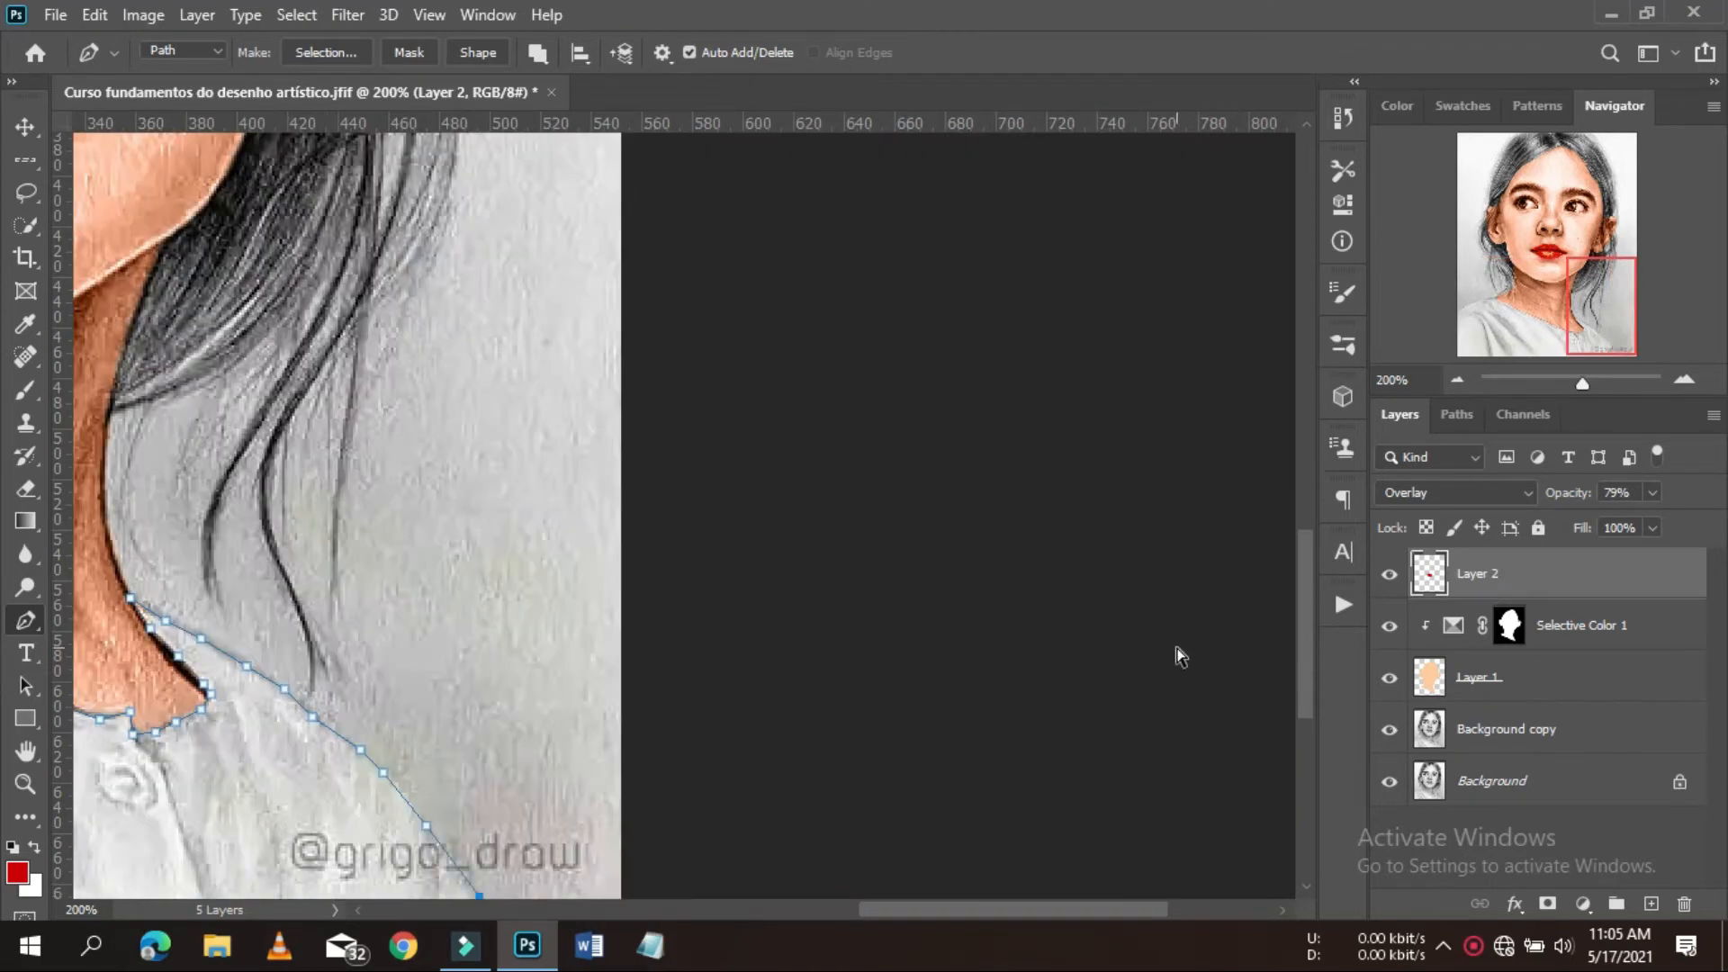
key("ctrl+minus")
left_click(939, 705)
left_click(940, 745)
left_click(852, 747)
left_click(665, 761)
left_click(541, 767)
left_click(385, 762)
left_click(270, 736)
left_click(275, 605)
left_click(289, 563)
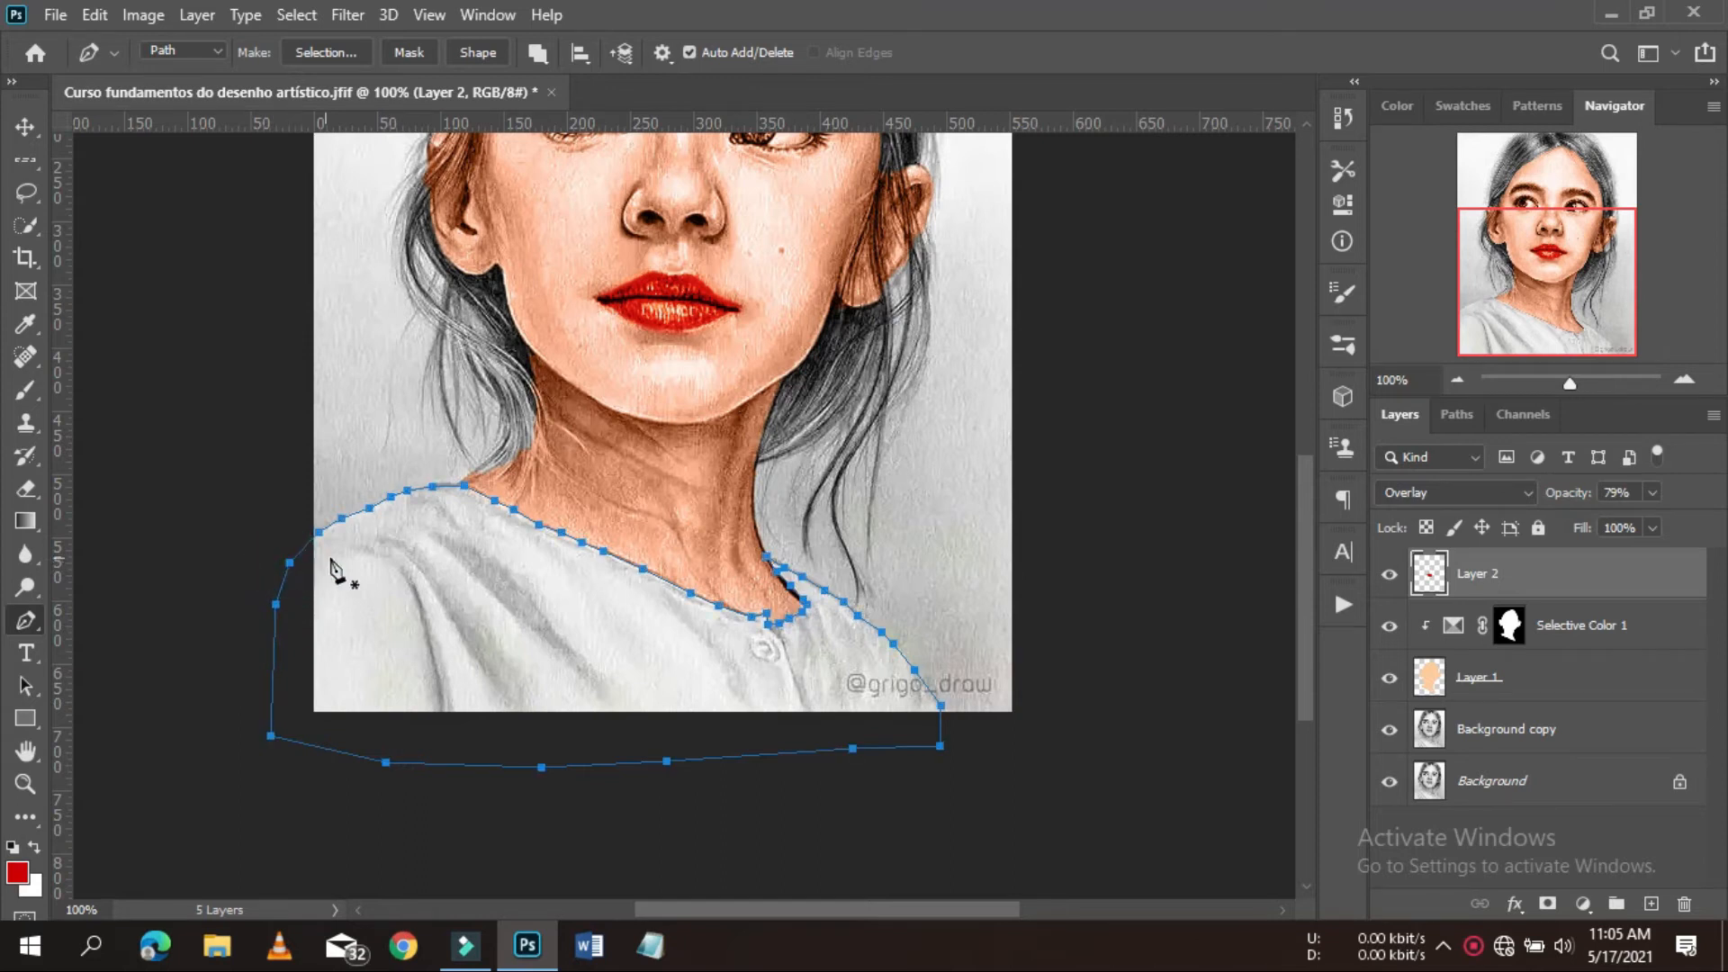
- Convert the shirt path into a new anti-aliased selection with a feather radius of 3 pixels
right_click(393, 580)
left_click(468, 113)
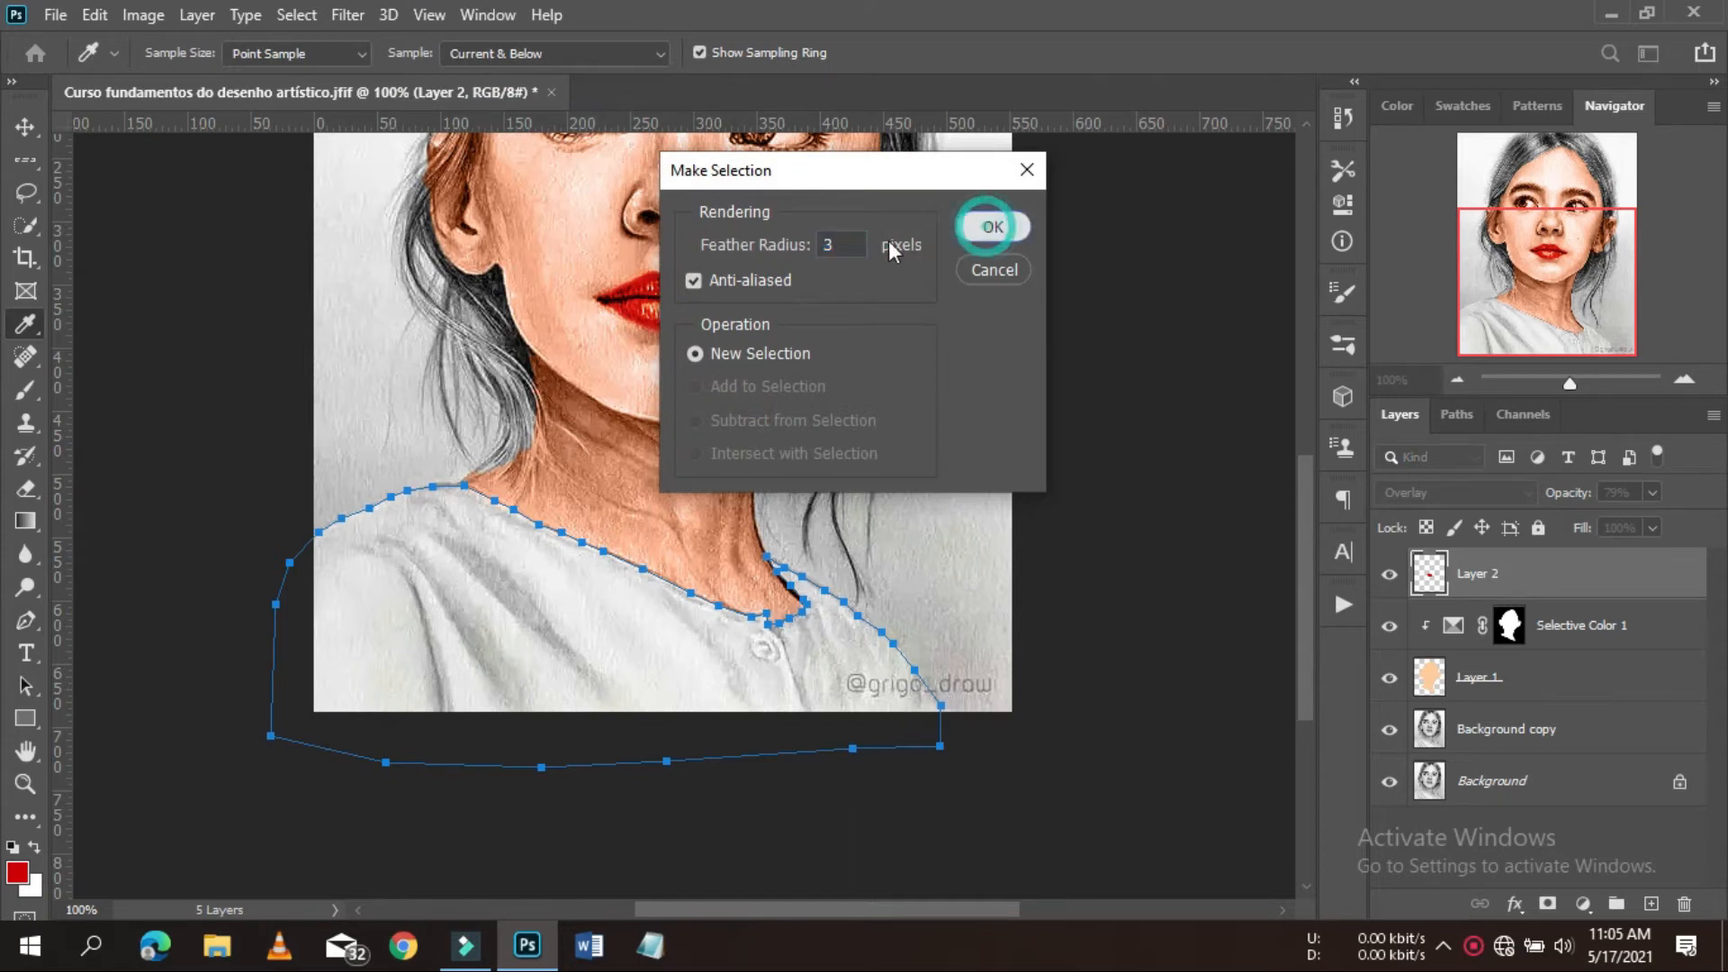
left_click(992, 229)
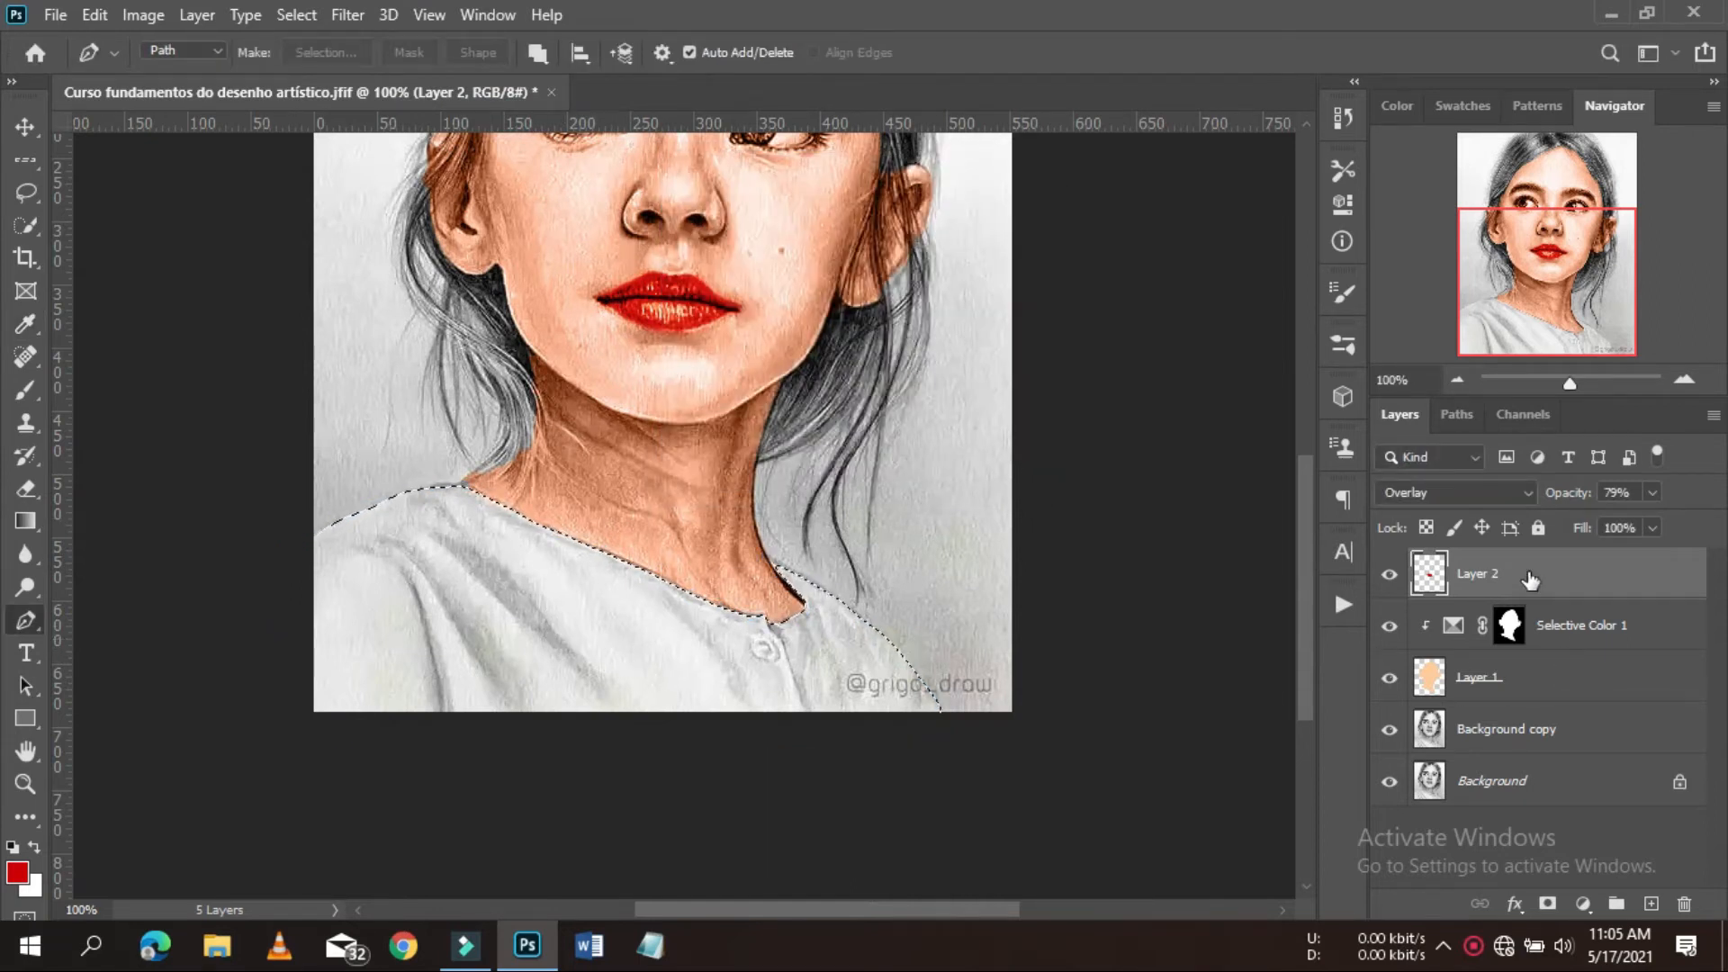
- Add a new layer above Layer 2 and set the soft round brush size to 81 px
left_click(1651, 904)
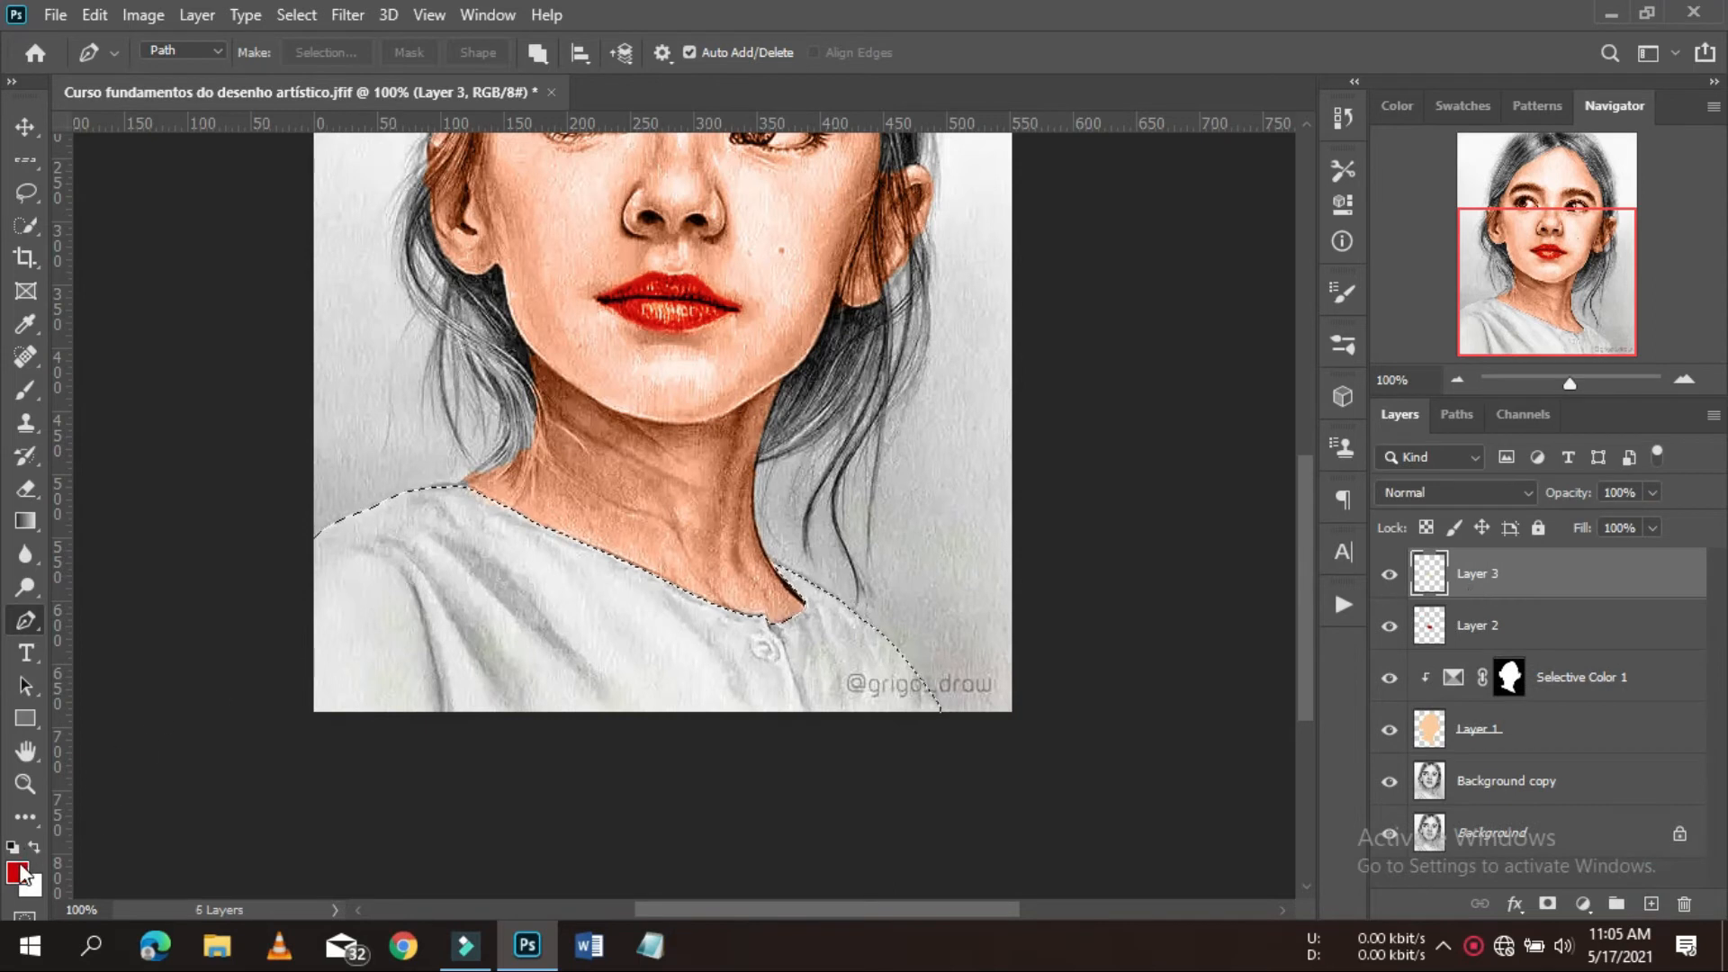
left_click(26, 389)
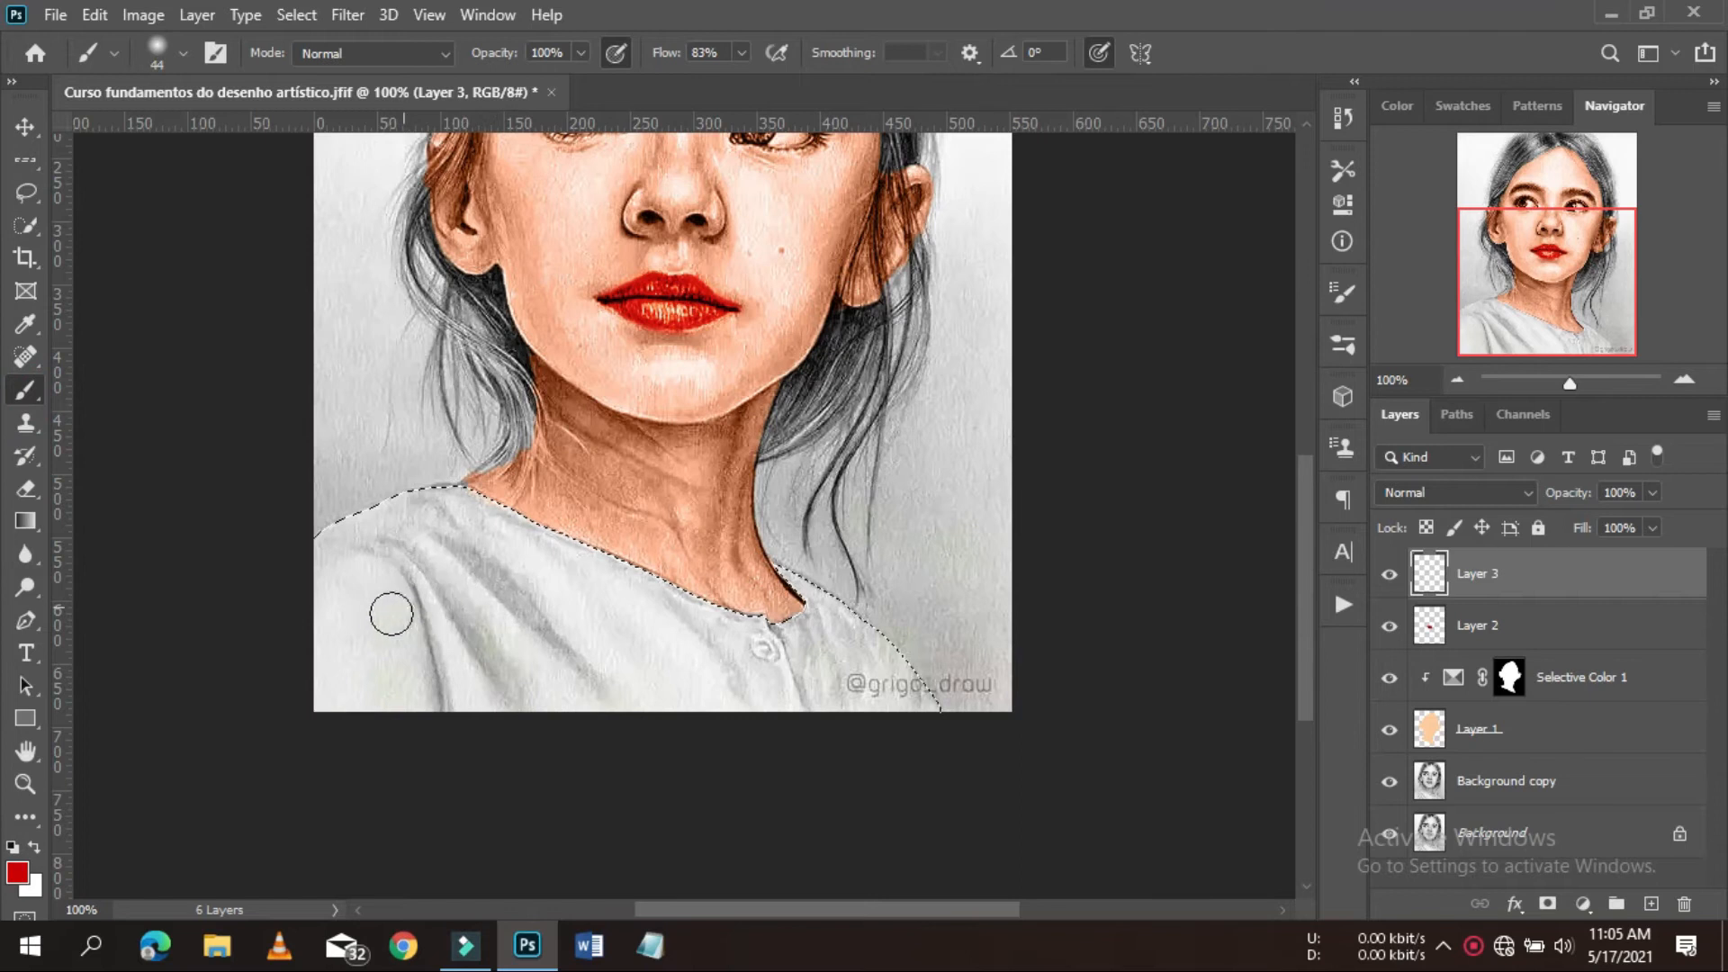
right_click(399, 563)
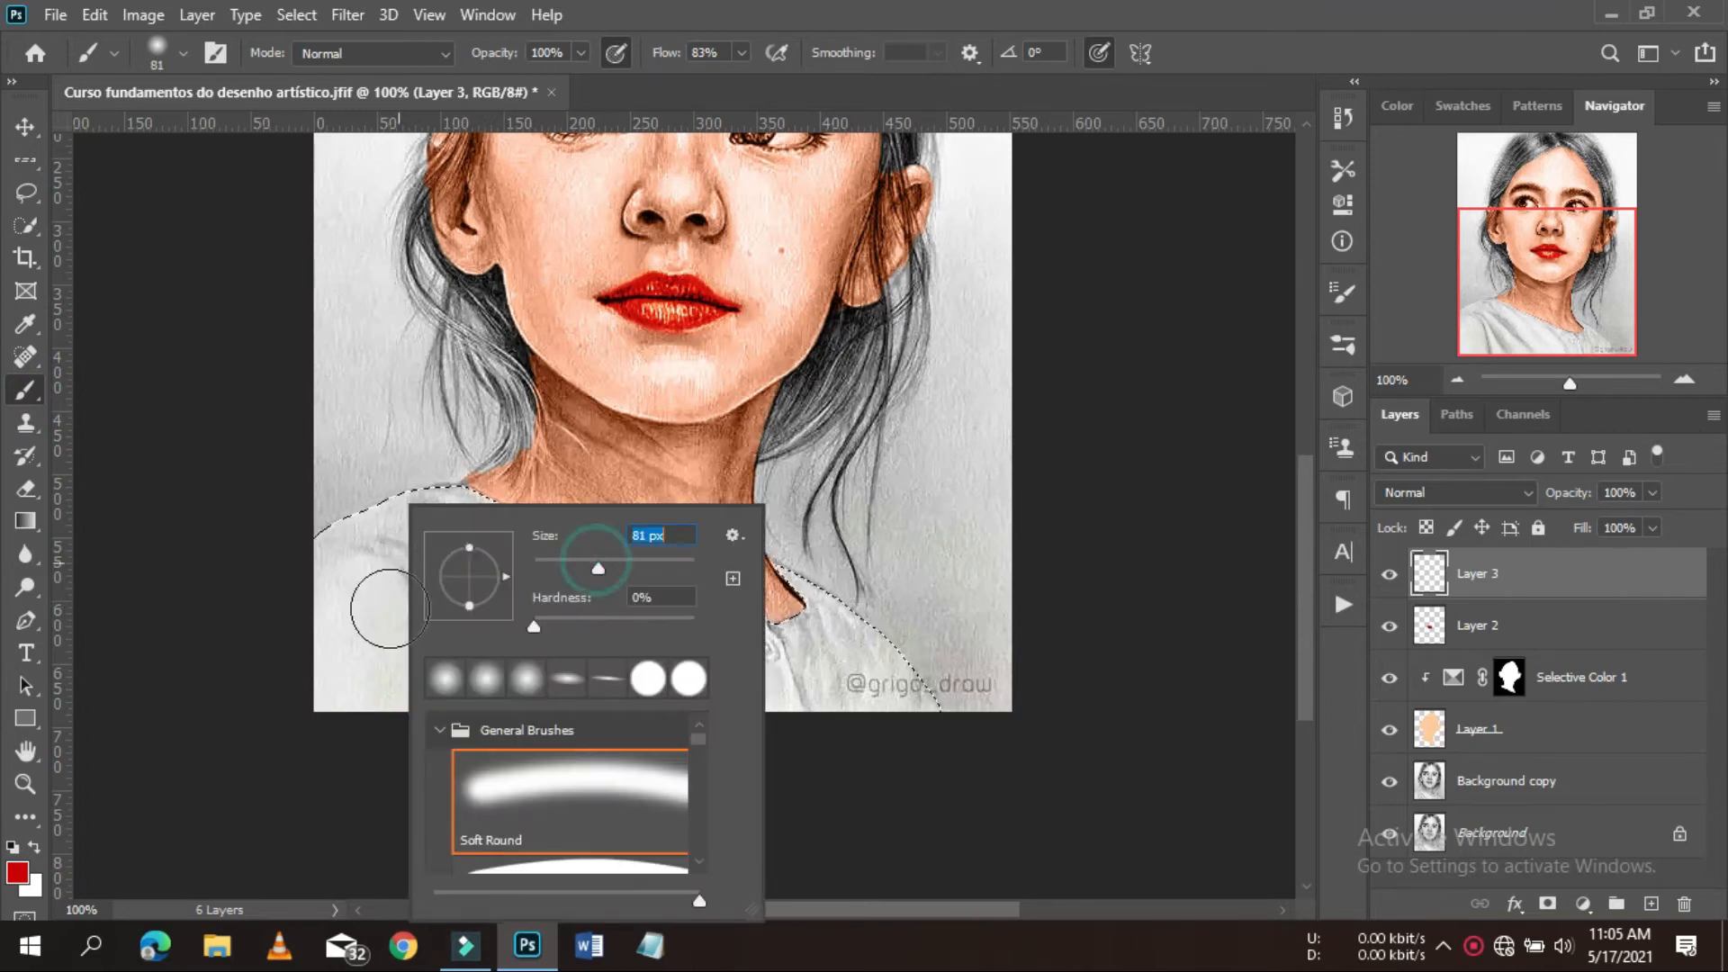
left_click(388, 608)
- Paint the entire selected shirt red on Layer 3 with the current foreground colour
mouse_move(358, 605)
left_mouse_down()
mouse_move(417, 523)
mouse_move(446, 514)
mouse_move(312, 575)
mouse_move(426, 526)
mouse_move(574, 581)
mouse_move(832, 598)
left_mouse_up()
mouse_move(923, 714)
left_mouse_down()
mouse_move(716, 674)
mouse_move(819, 660)
mouse_move(804, 568)
mouse_move(572, 586)
mouse_move(376, 519)
mouse_move(287, 581)
mouse_move(339, 685)
mouse_move(325, 627)
mouse_move(325, 712)
mouse_move(397, 580)
mouse_move(551, 674)
mouse_move(385, 693)
mouse_move(187, 652)
mouse_move(648, 707)
mouse_move(443, 625)
left_mouse_up()
left_click_drag(756, 688, 829, 630)
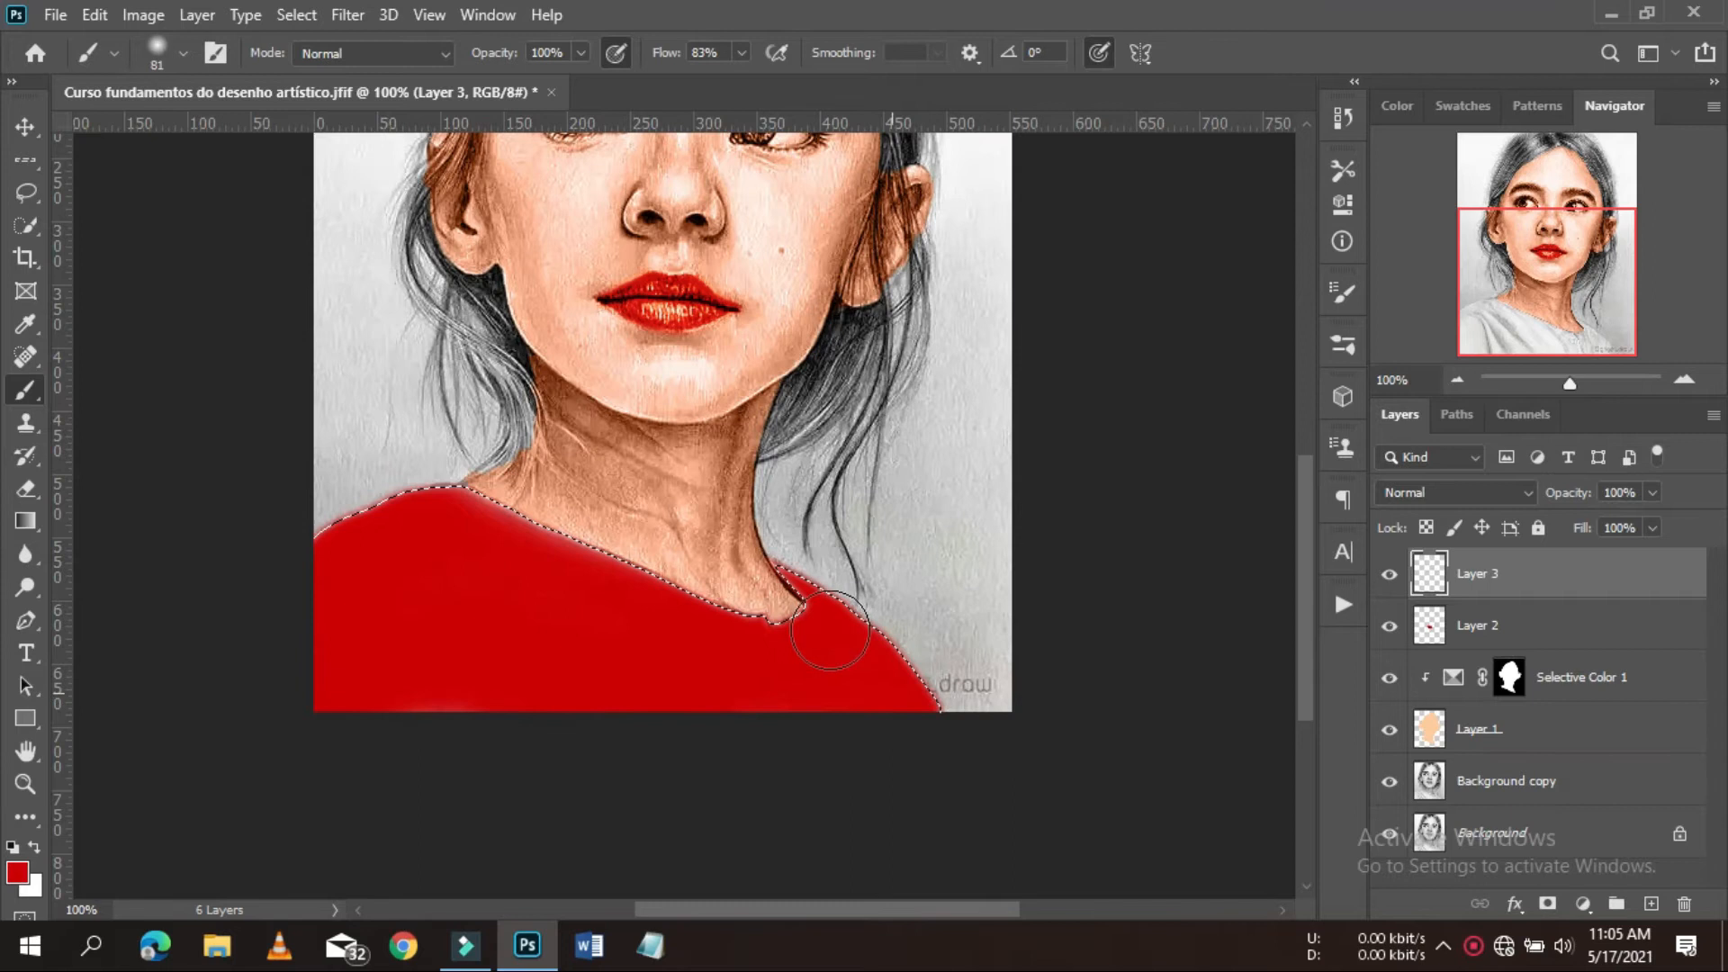
mouse_move(432, 579)
left_mouse_down()
mouse_move(443, 717)
mouse_move(640, 671)
left_mouse_up()
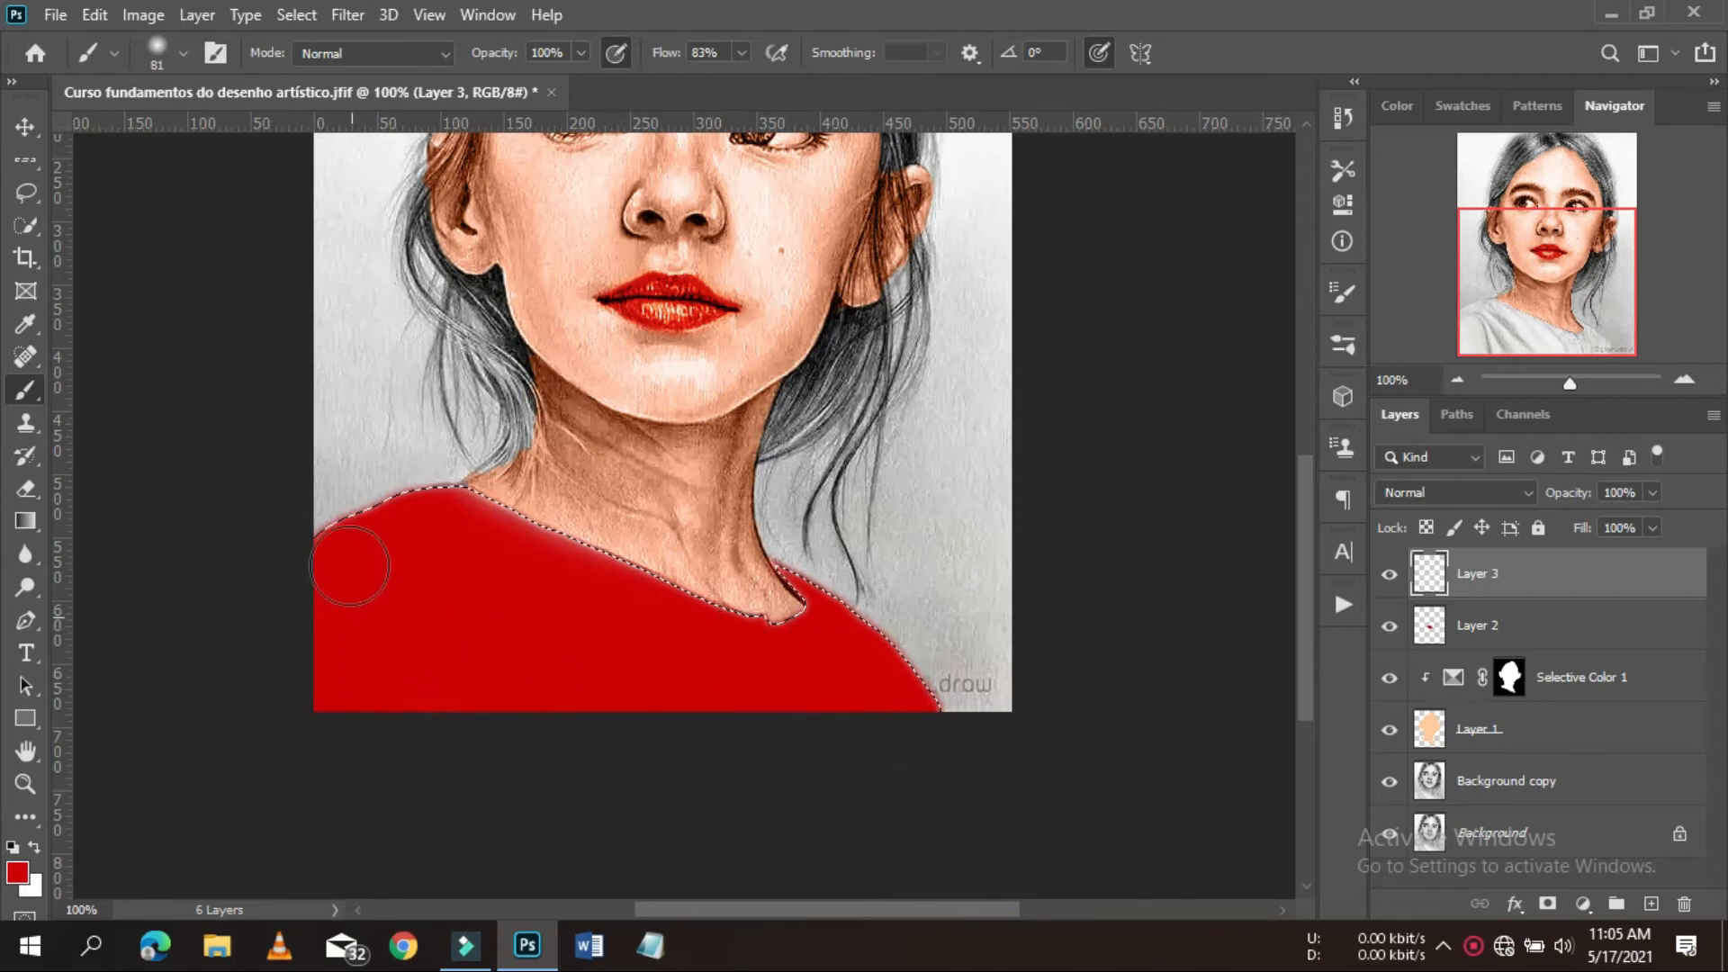
left_click_drag(882, 686, 1022, 791)
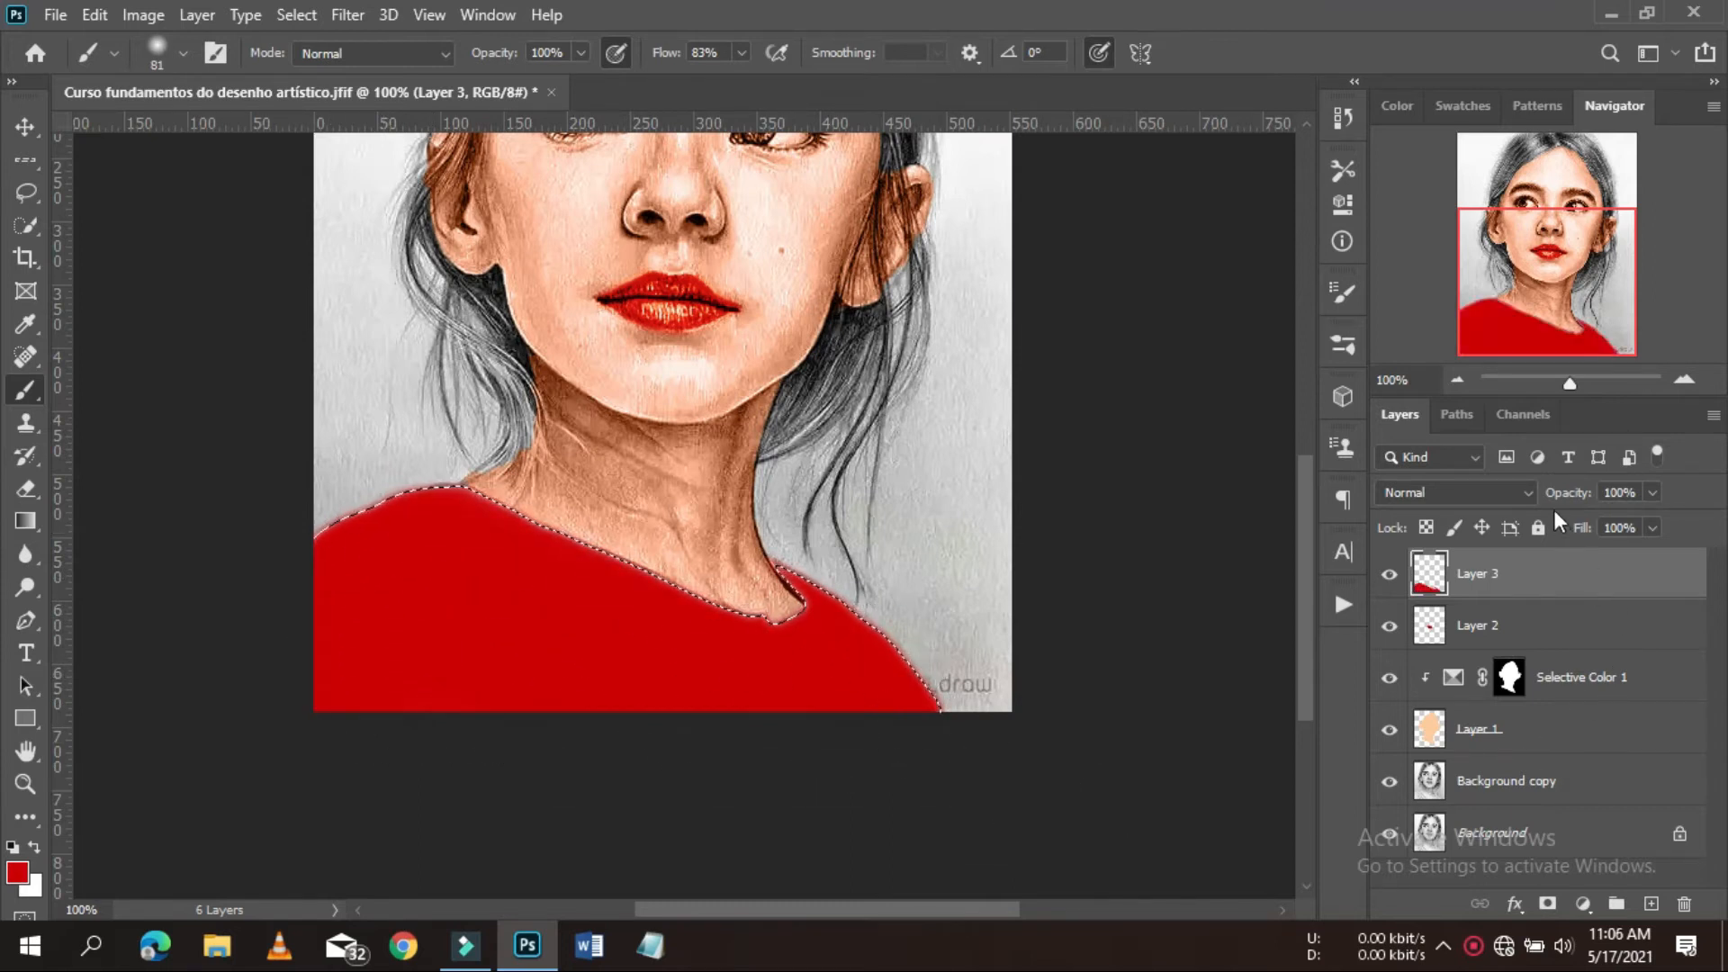
- Set the shirt layer's blend mode to Linear Burn and its opacity to 85%, and clear the selection
left_click(1528, 491)
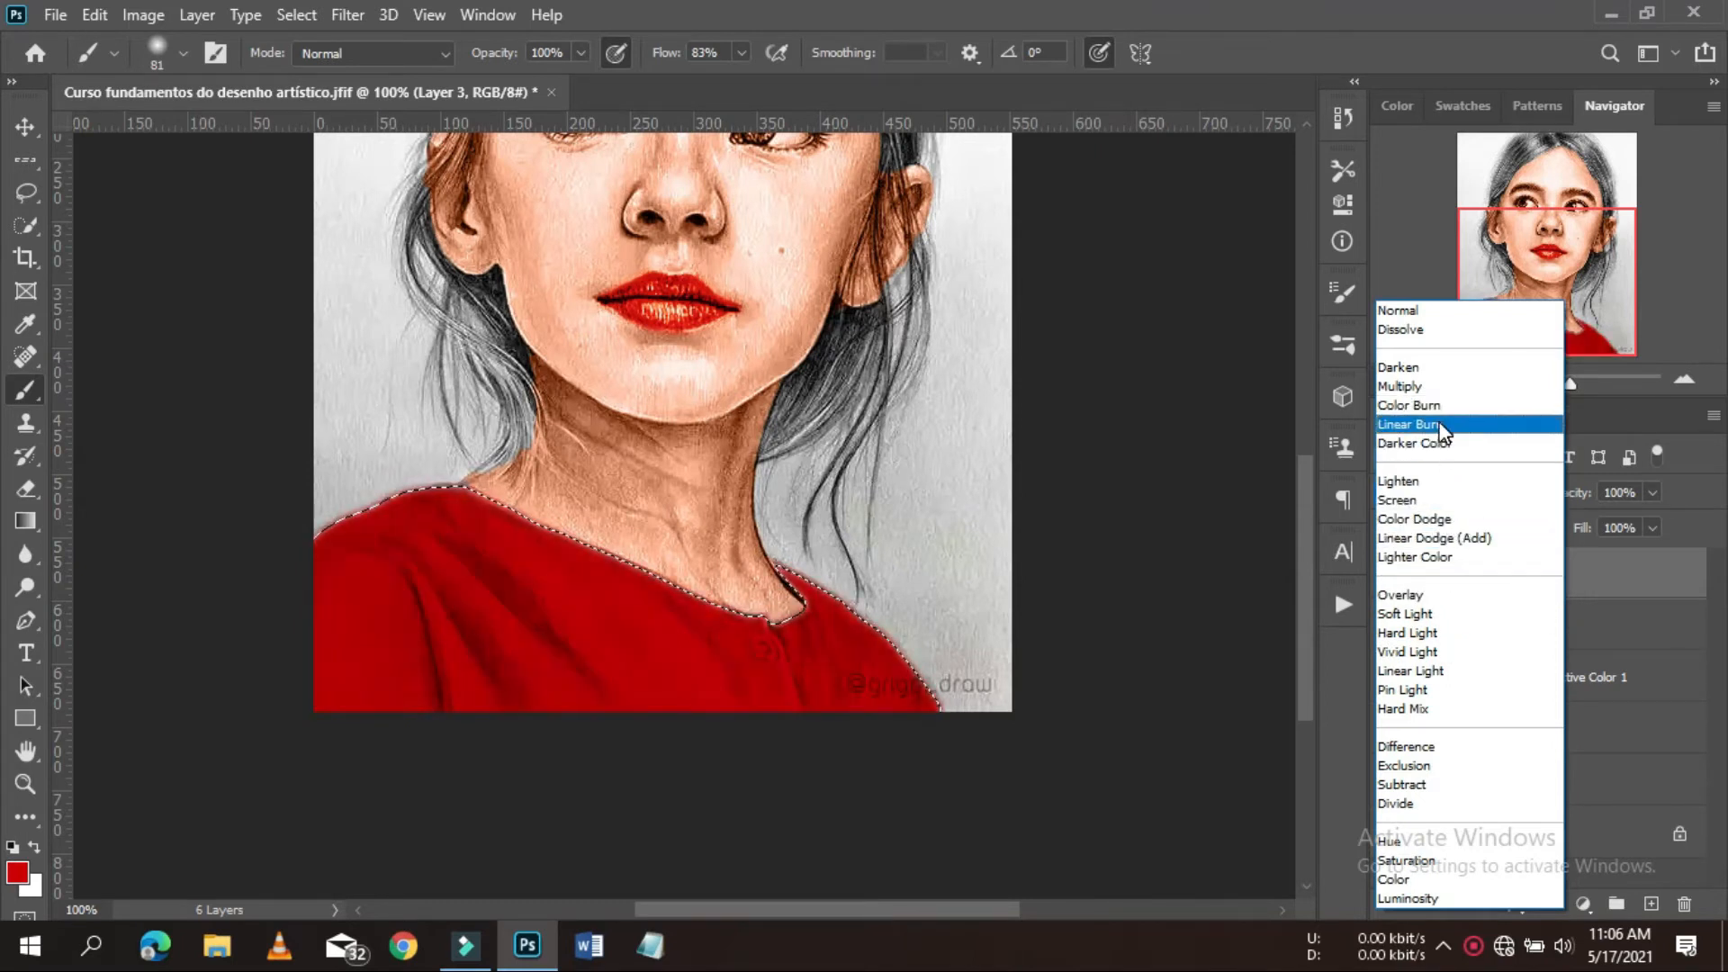
left_click(1440, 425)
left_click_drag(1654, 493, 1636, 518)
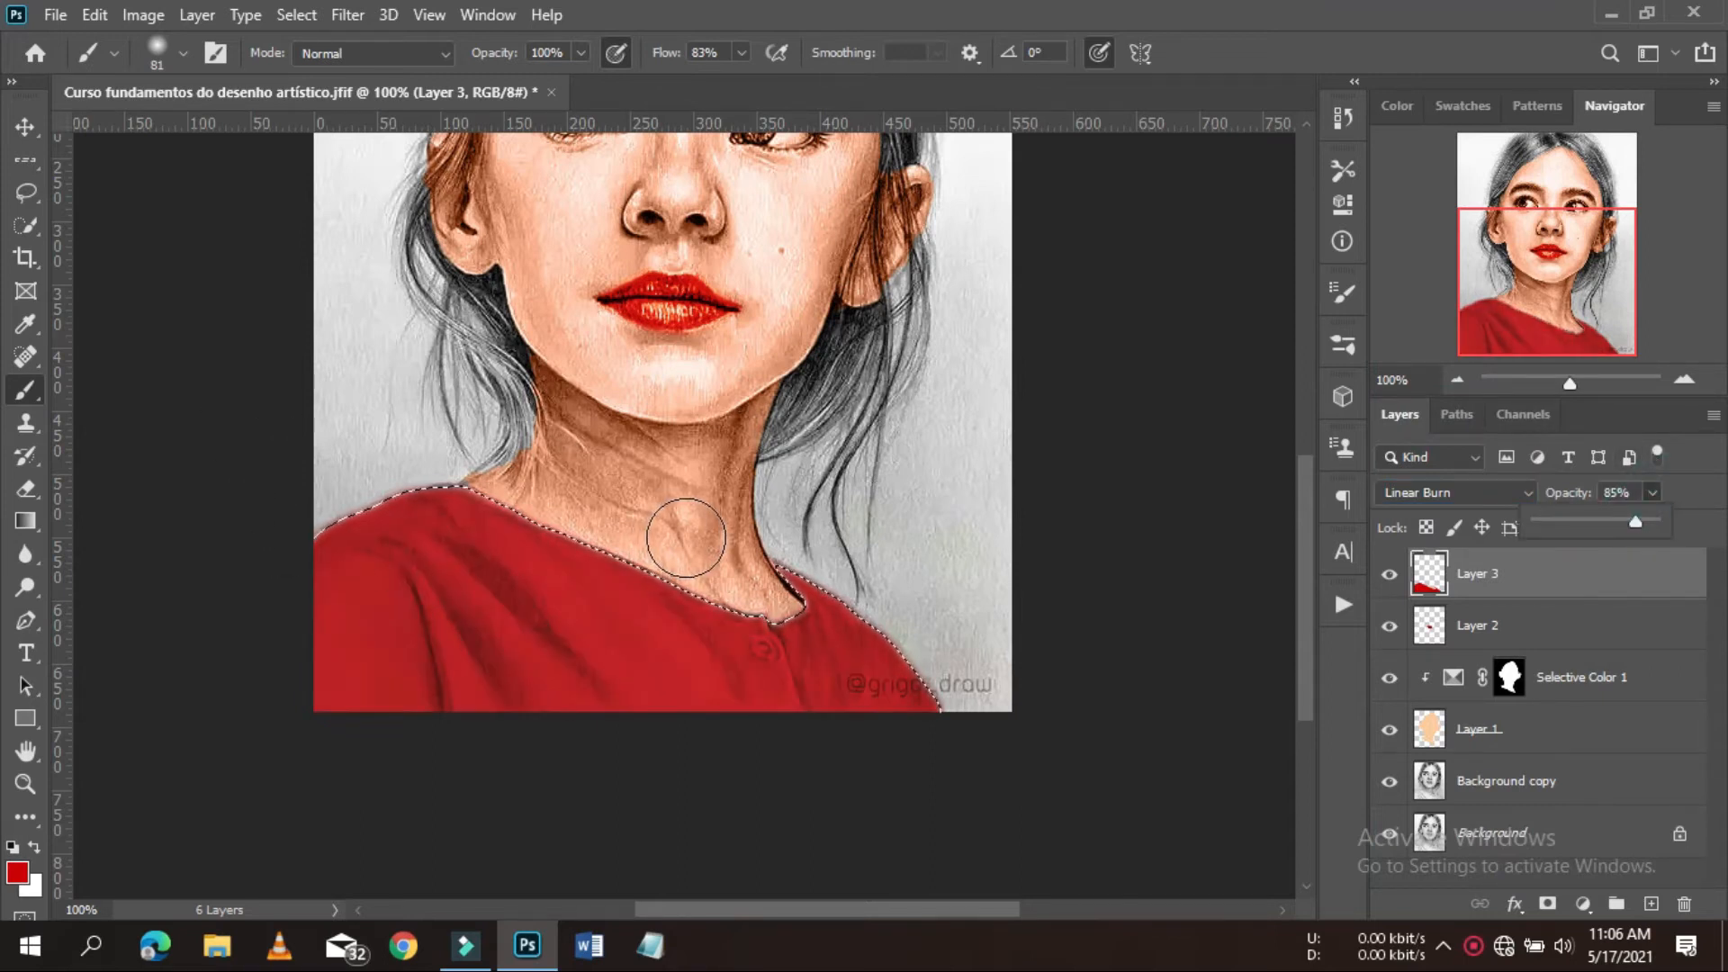
left_click(295, 16)
left_click(317, 70)
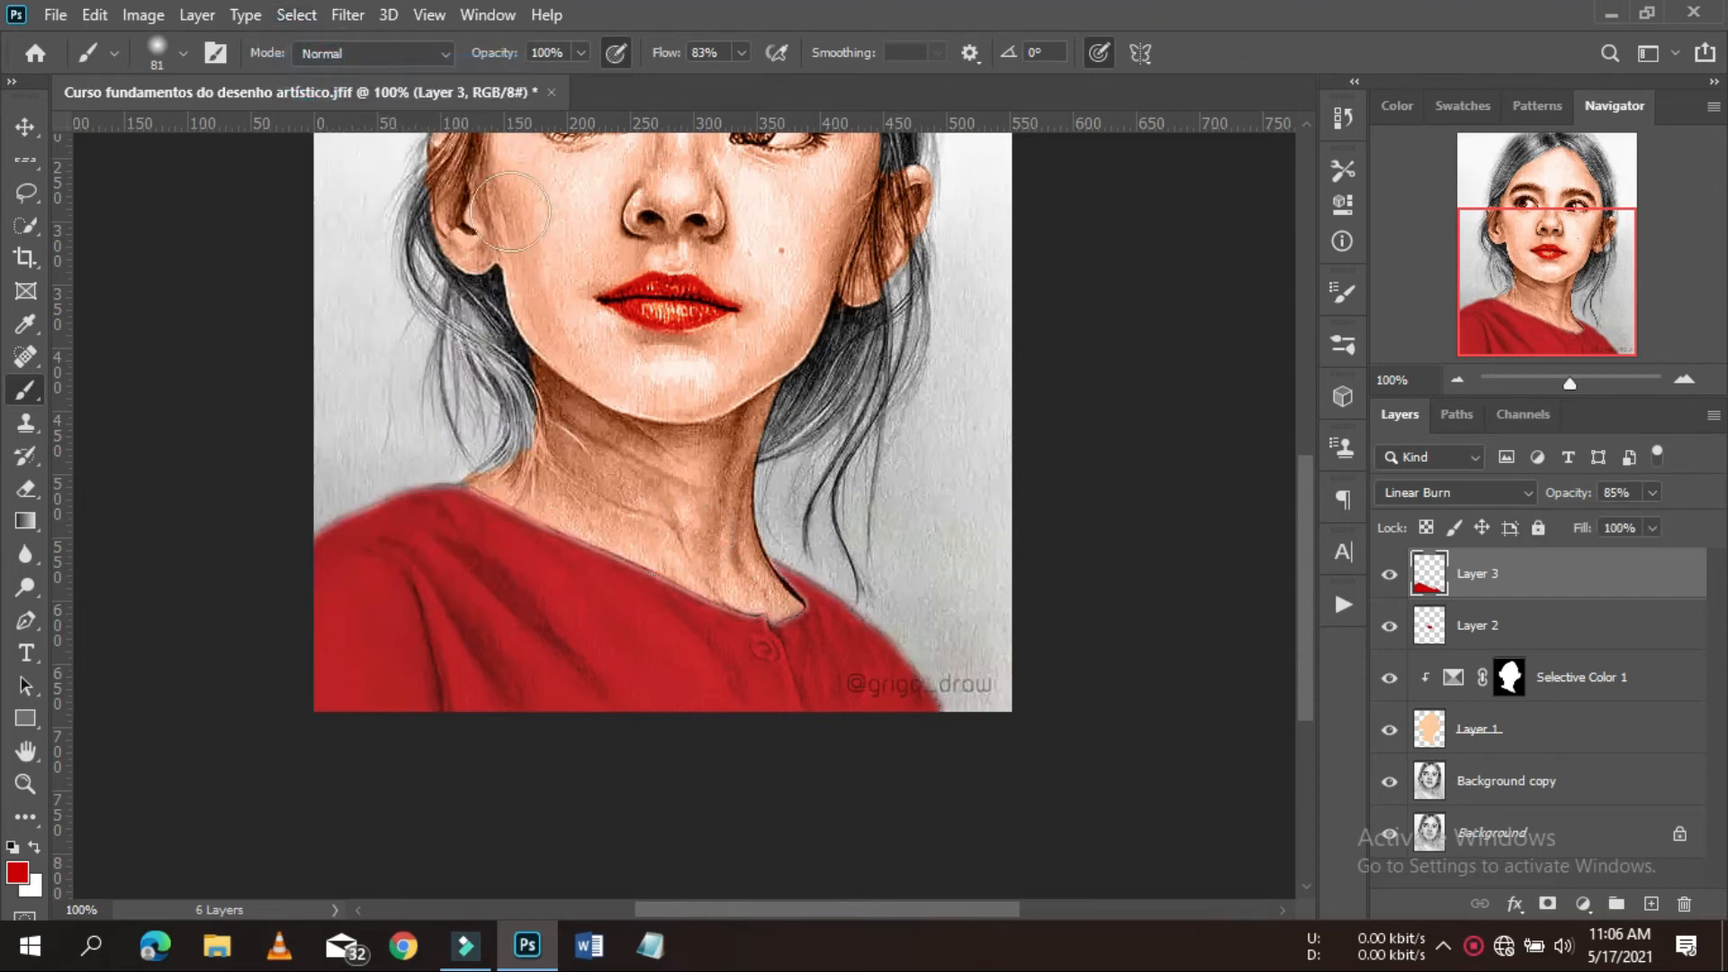
- Add a Selective Color adjustment clipped to the shirt layer and fine-tune its Reds, setting Cyan to -2%
scroll(913, 351, "down", 1)
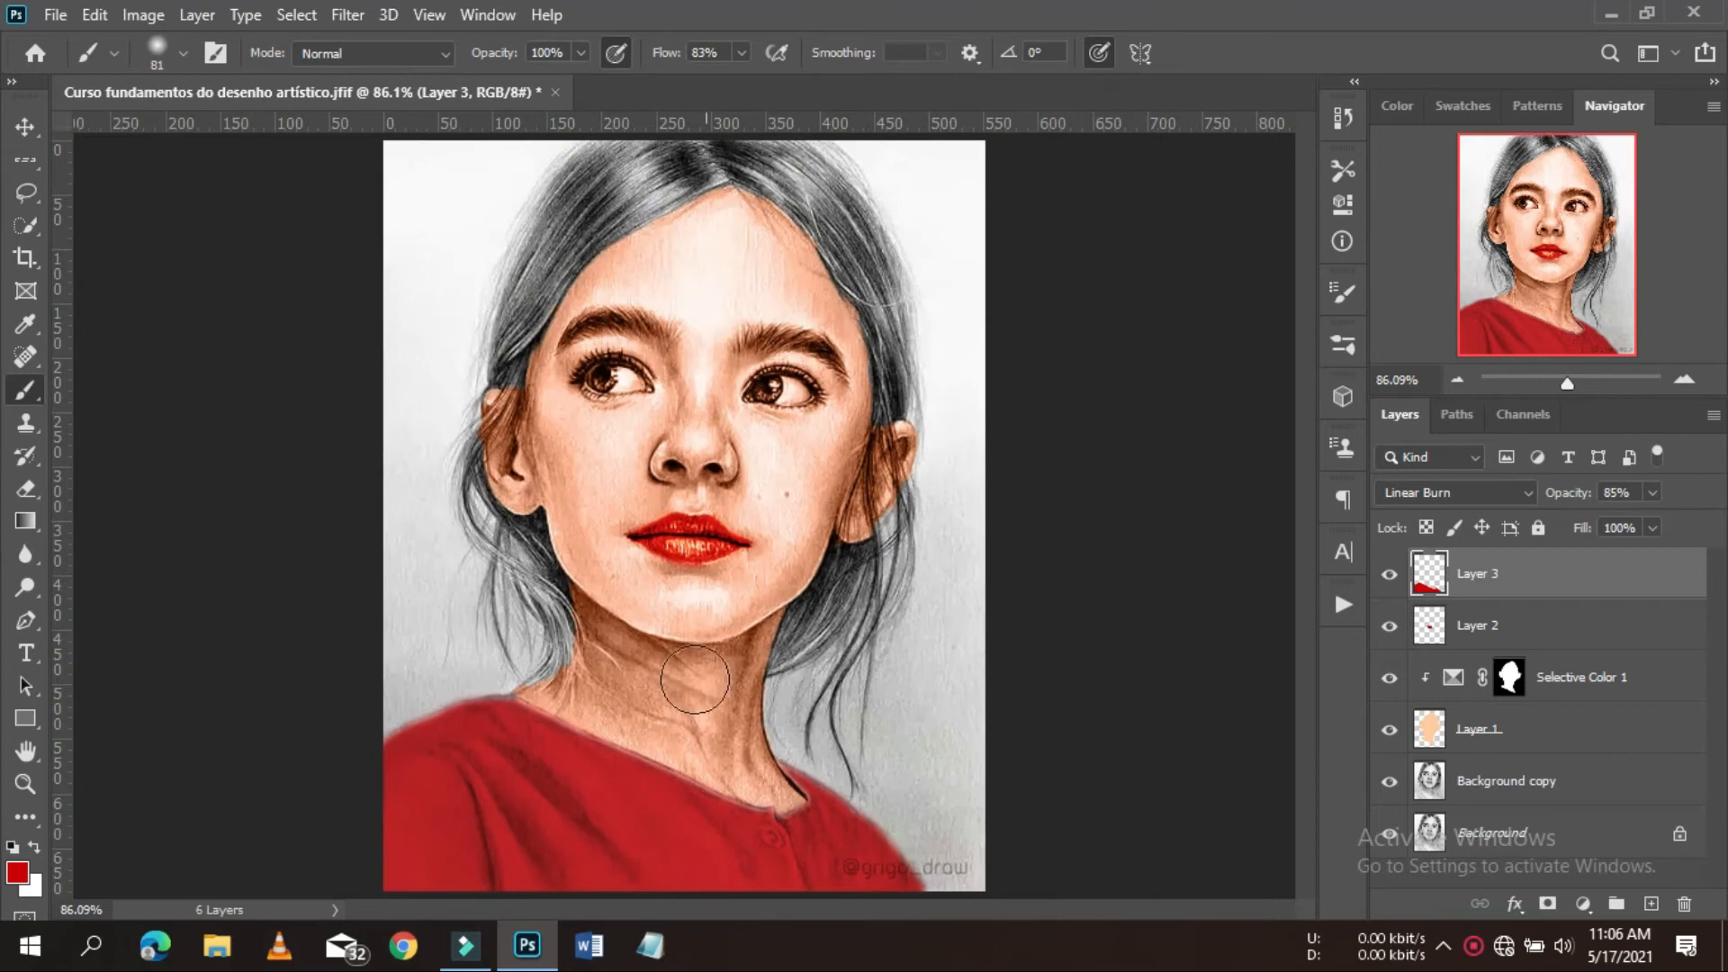
left_click(1582, 903)
left_click(1559, 887)
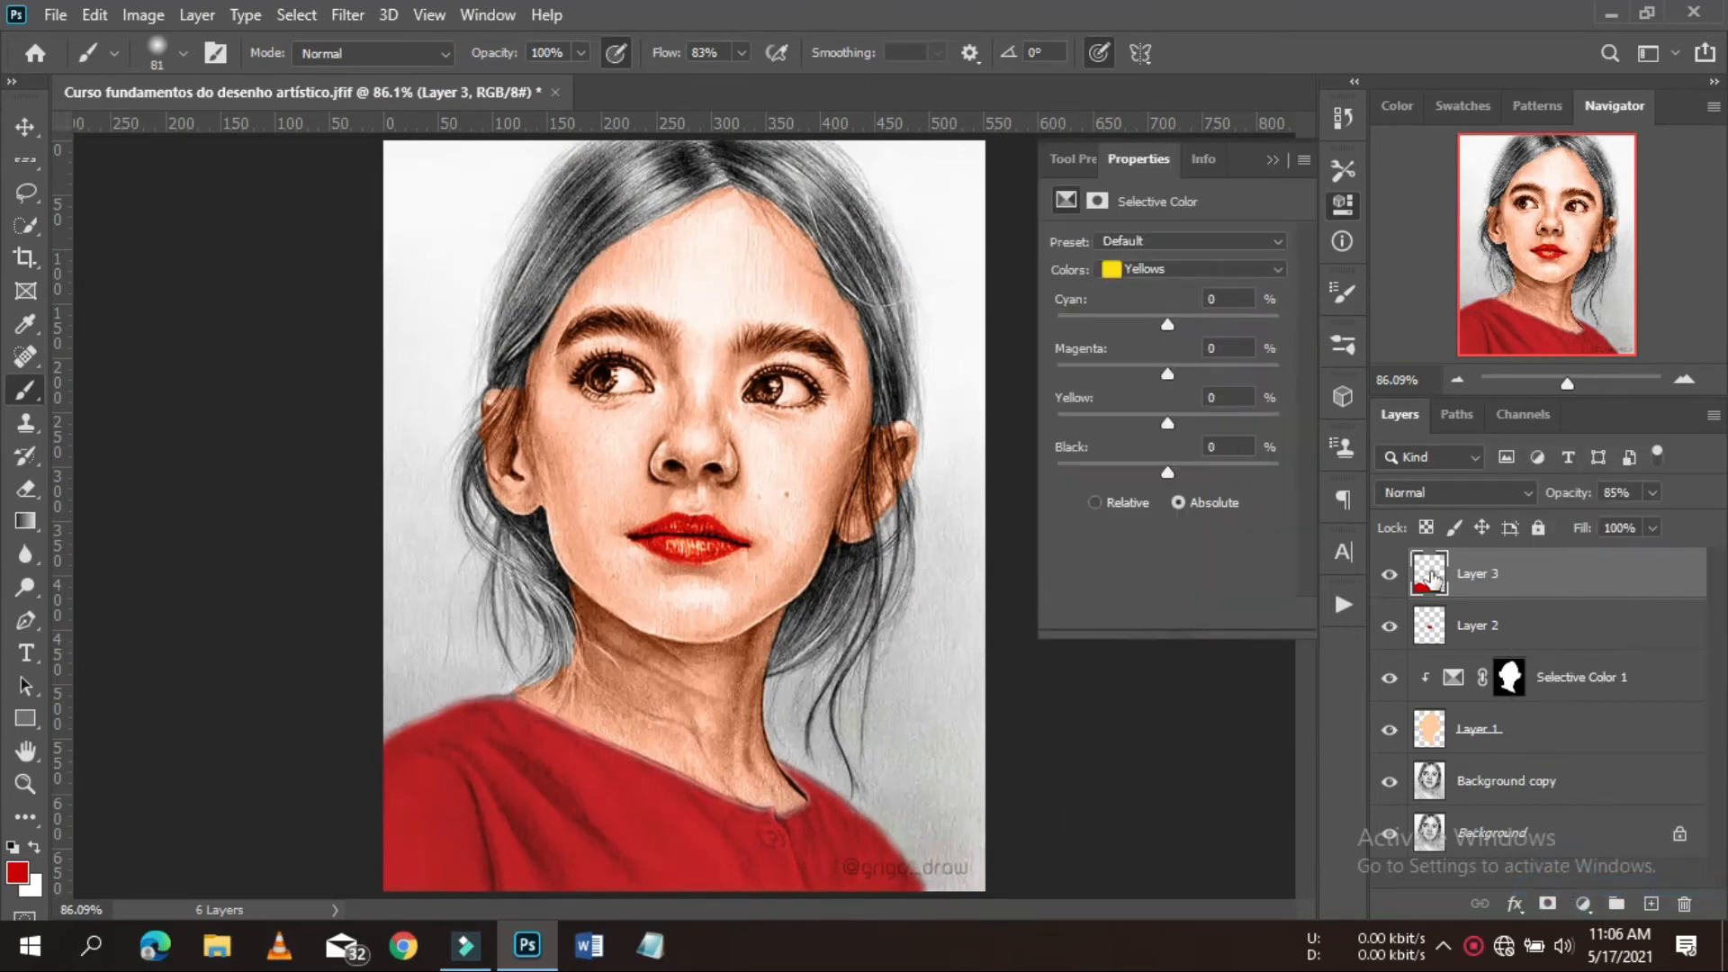
left_click(1277, 270)
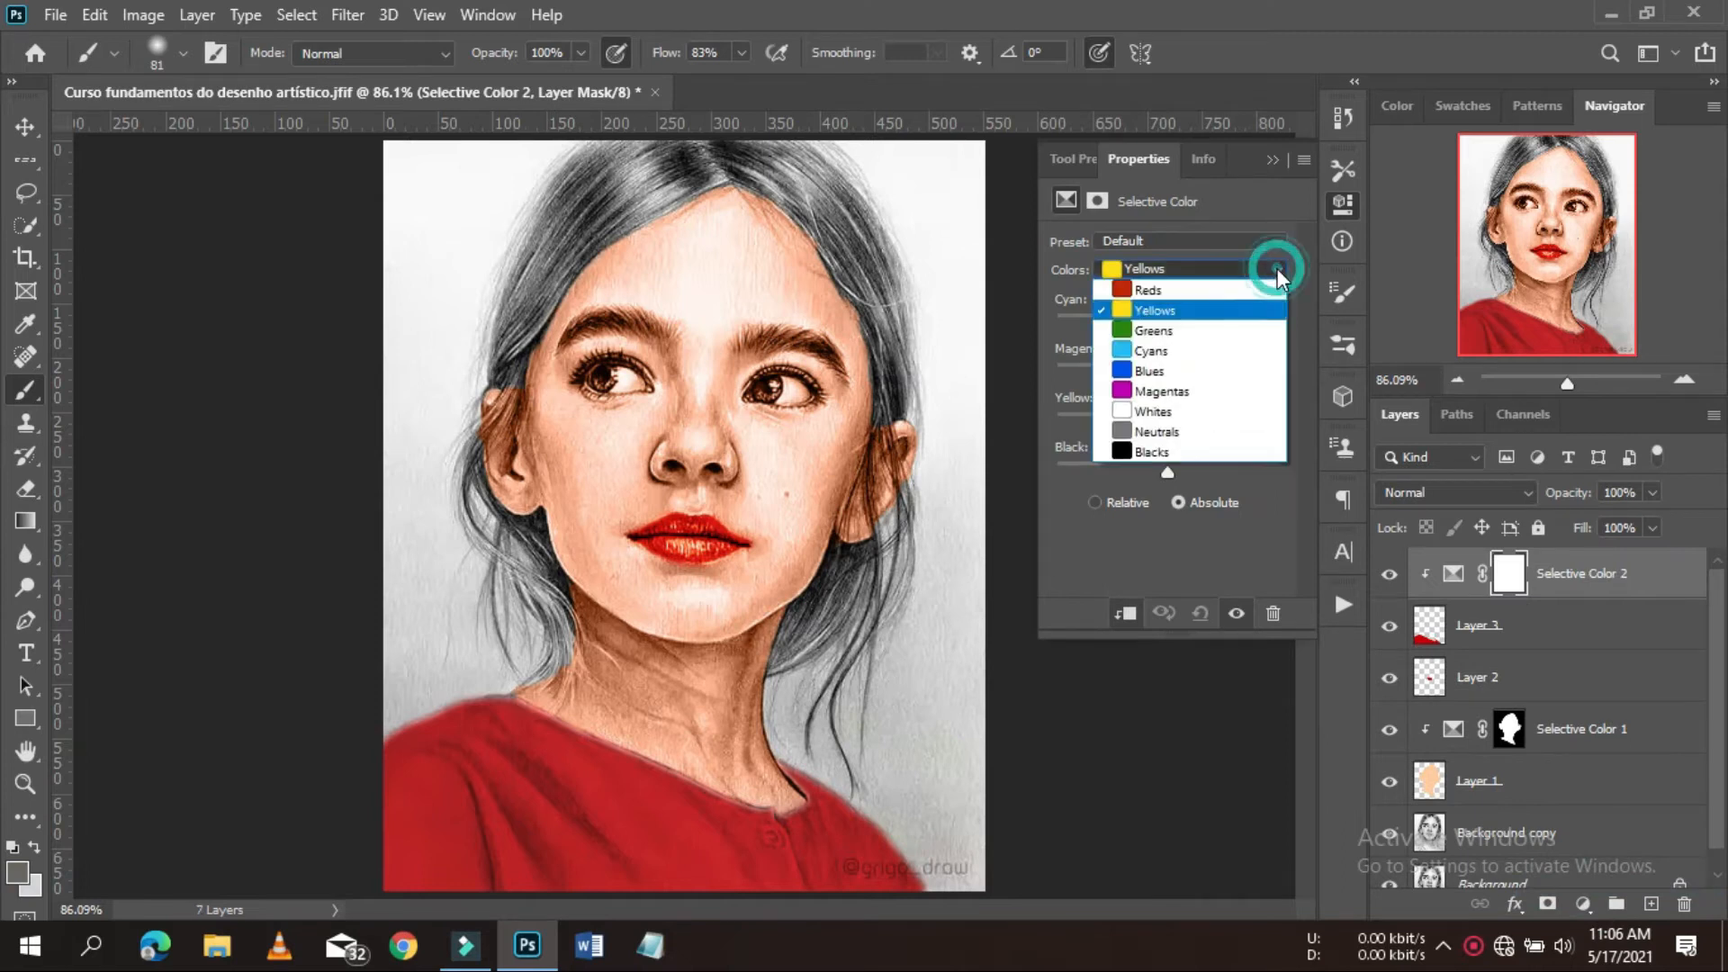
left_click(1192, 281)
mouse_move(1171, 323)
left_mouse_down()
mouse_move(1147, 326)
mouse_move(1166, 325)
left_mouse_up()
mouse_move(1166, 472)
left_mouse_down()
mouse_move(1217, 473)
mouse_move(1169, 484)
left_mouse_up()
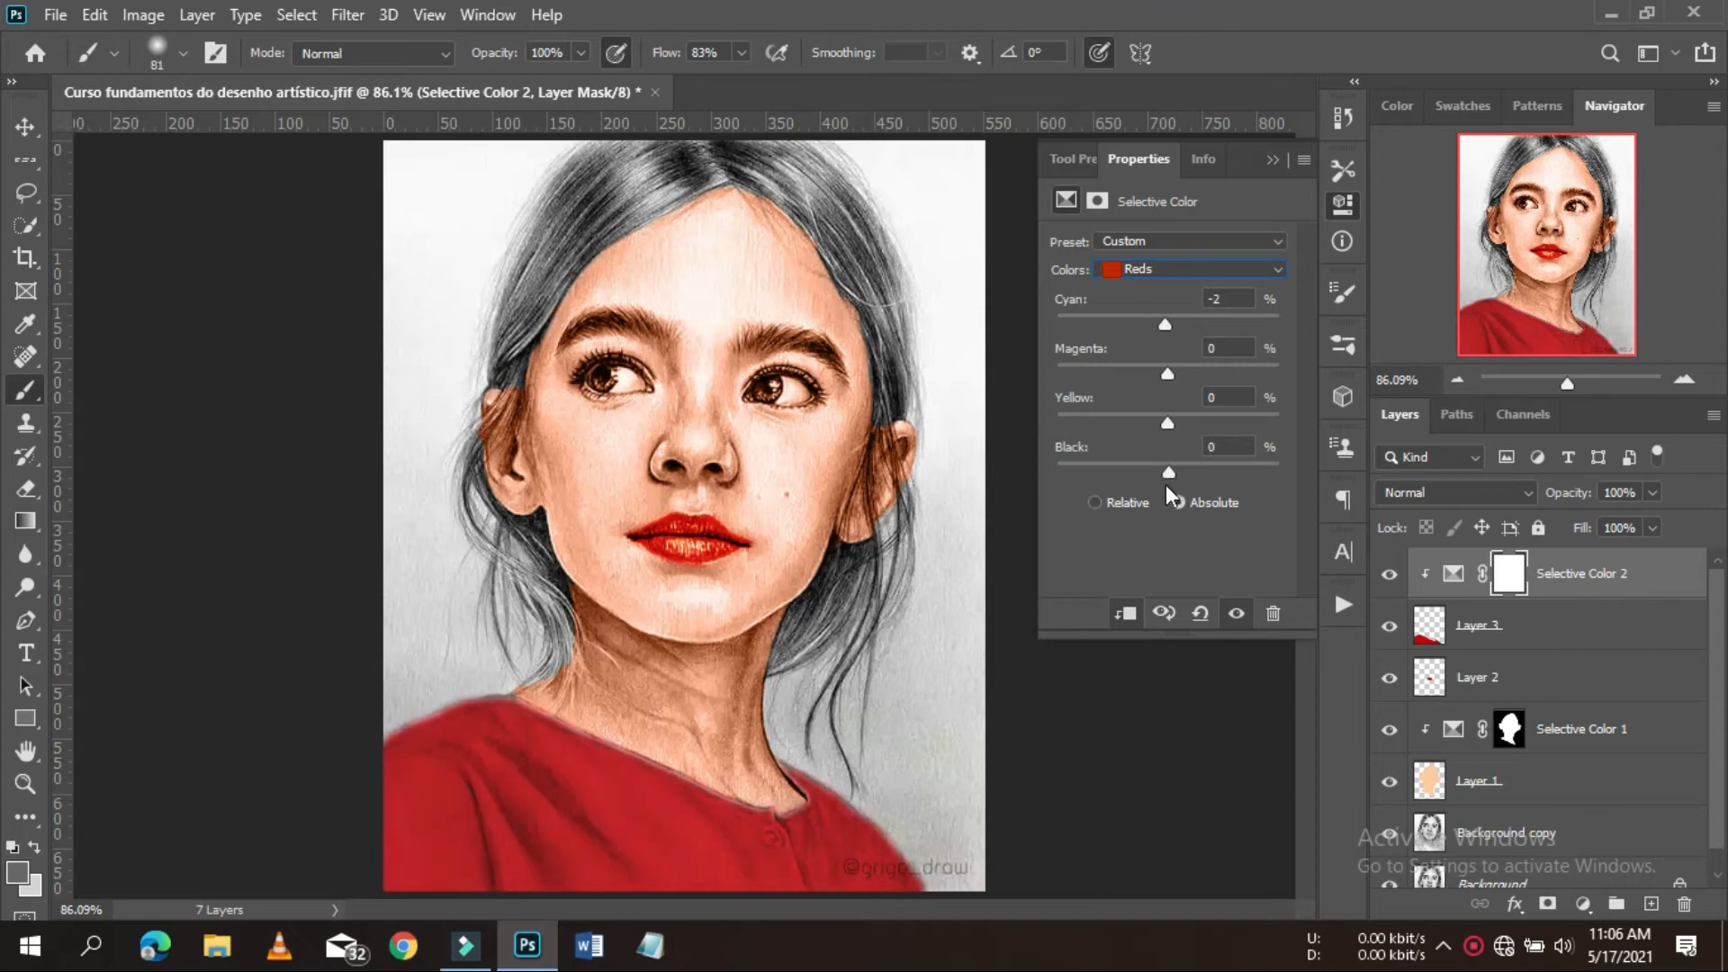
left_click_drag(1164, 372, 1149, 422)
left_click(1271, 160)
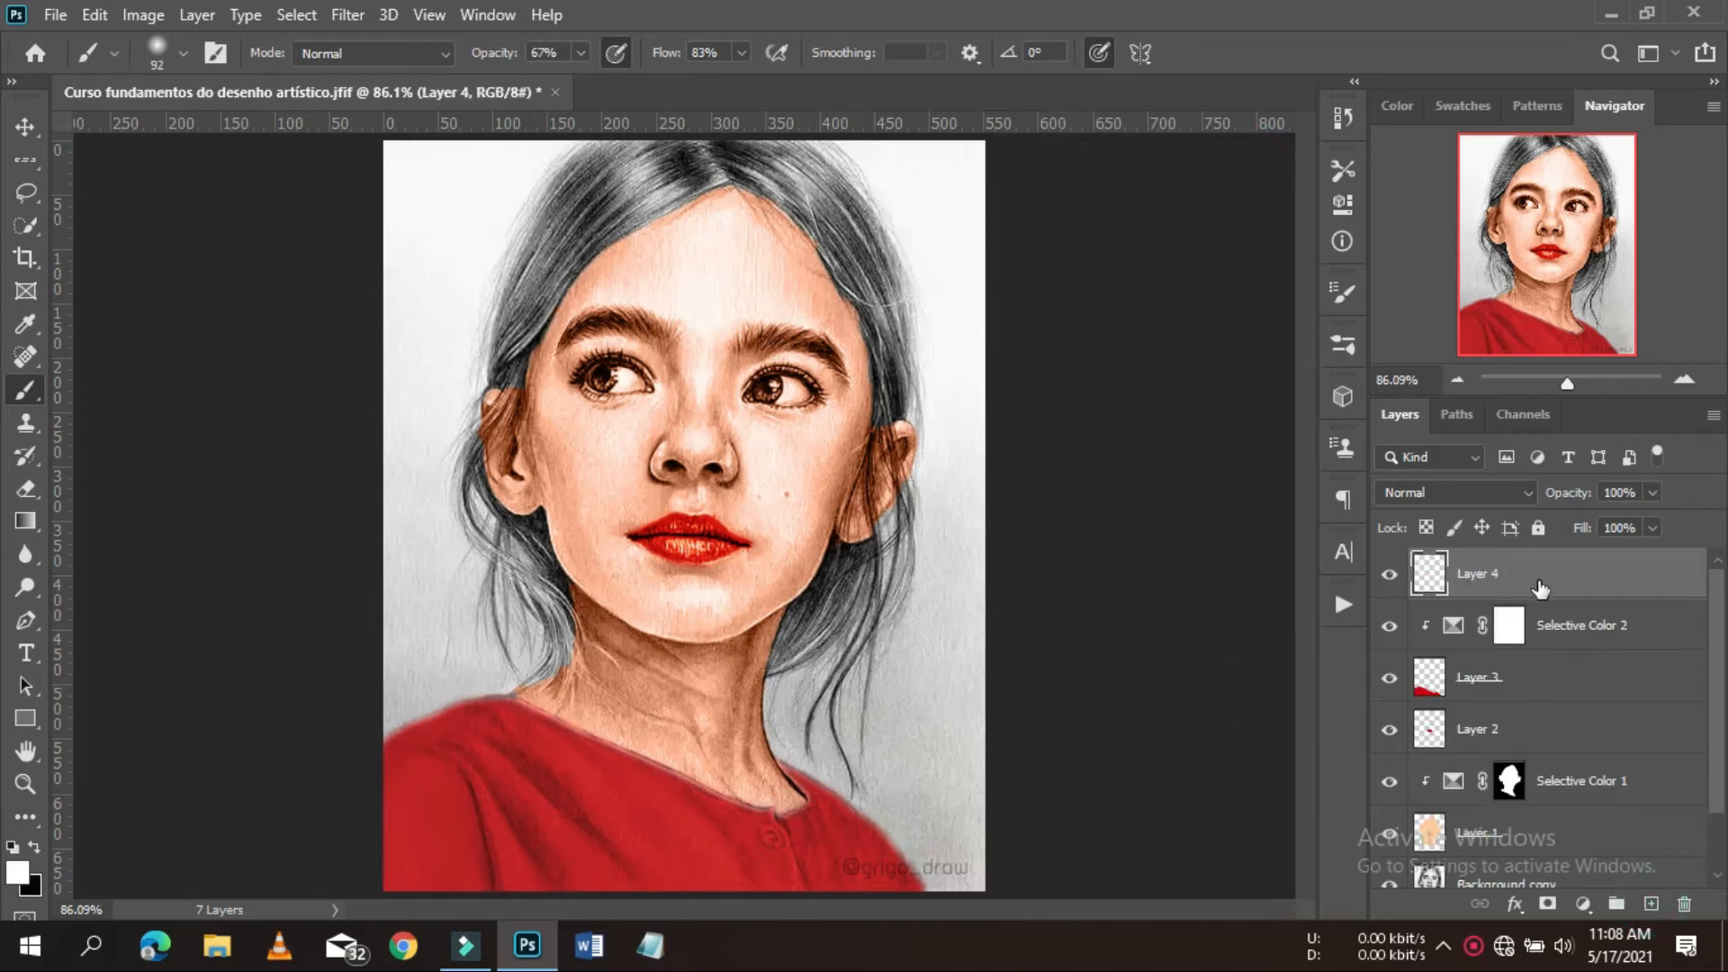
- Set the brush to black at 79% opacity and paint the hair over the crown and upper sides on Layer 4
left_click(33, 846)
left_click(582, 52)
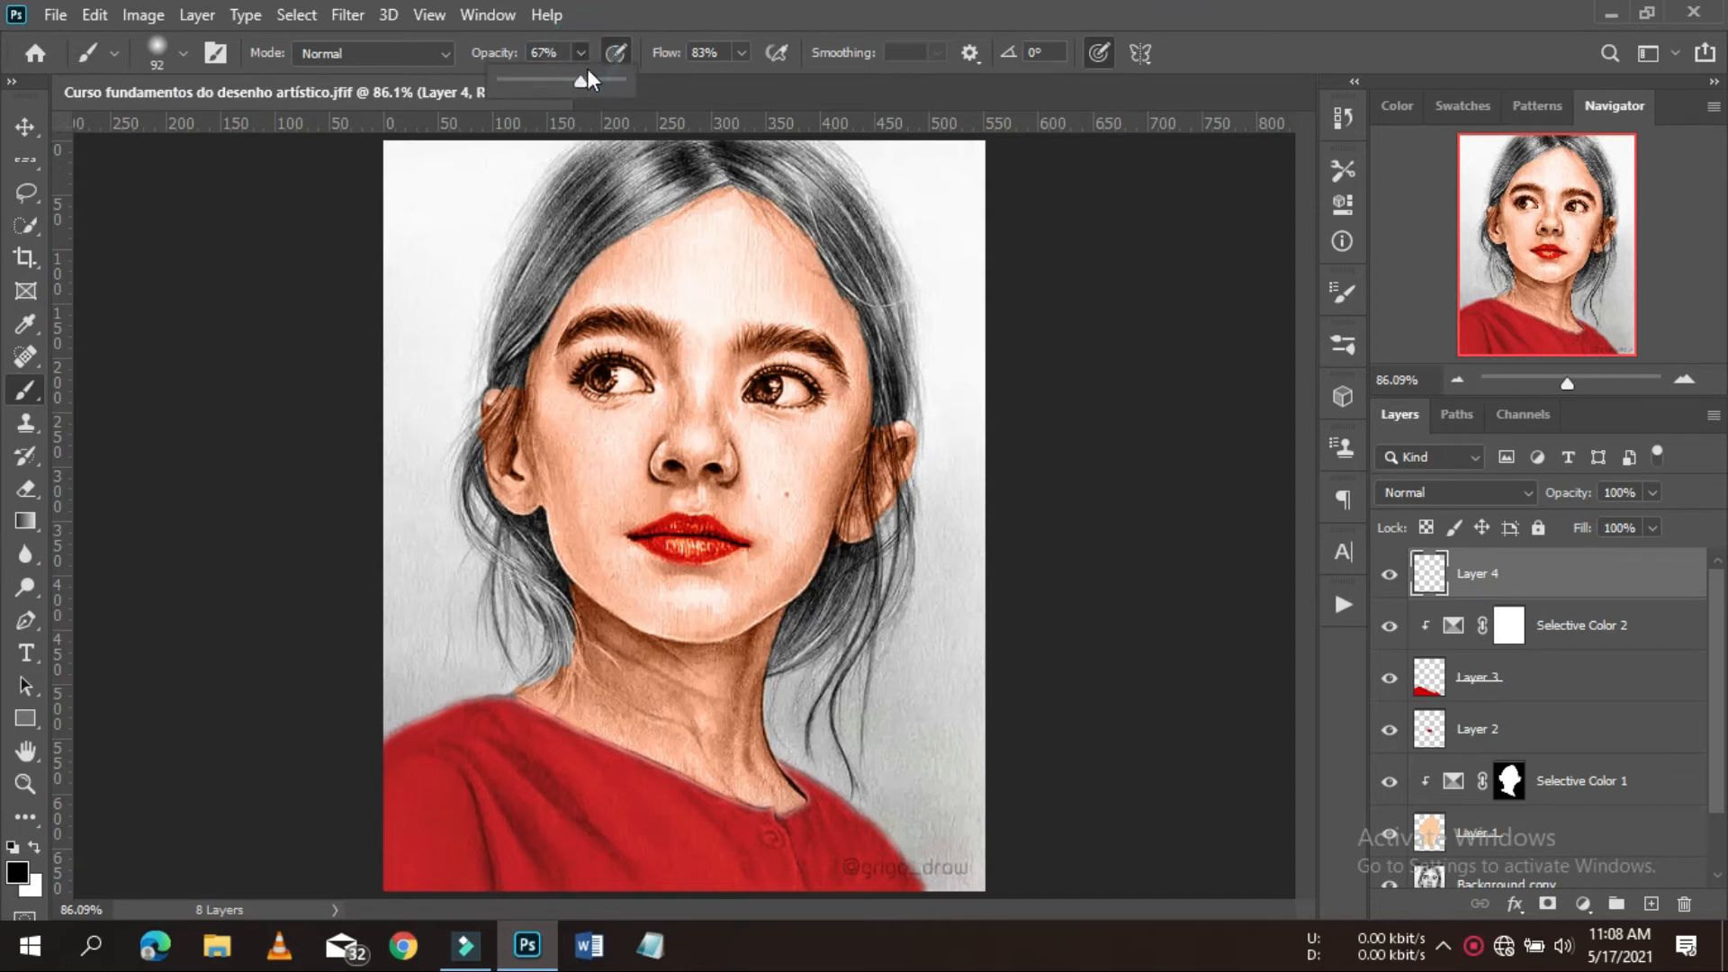
left_click(595, 80)
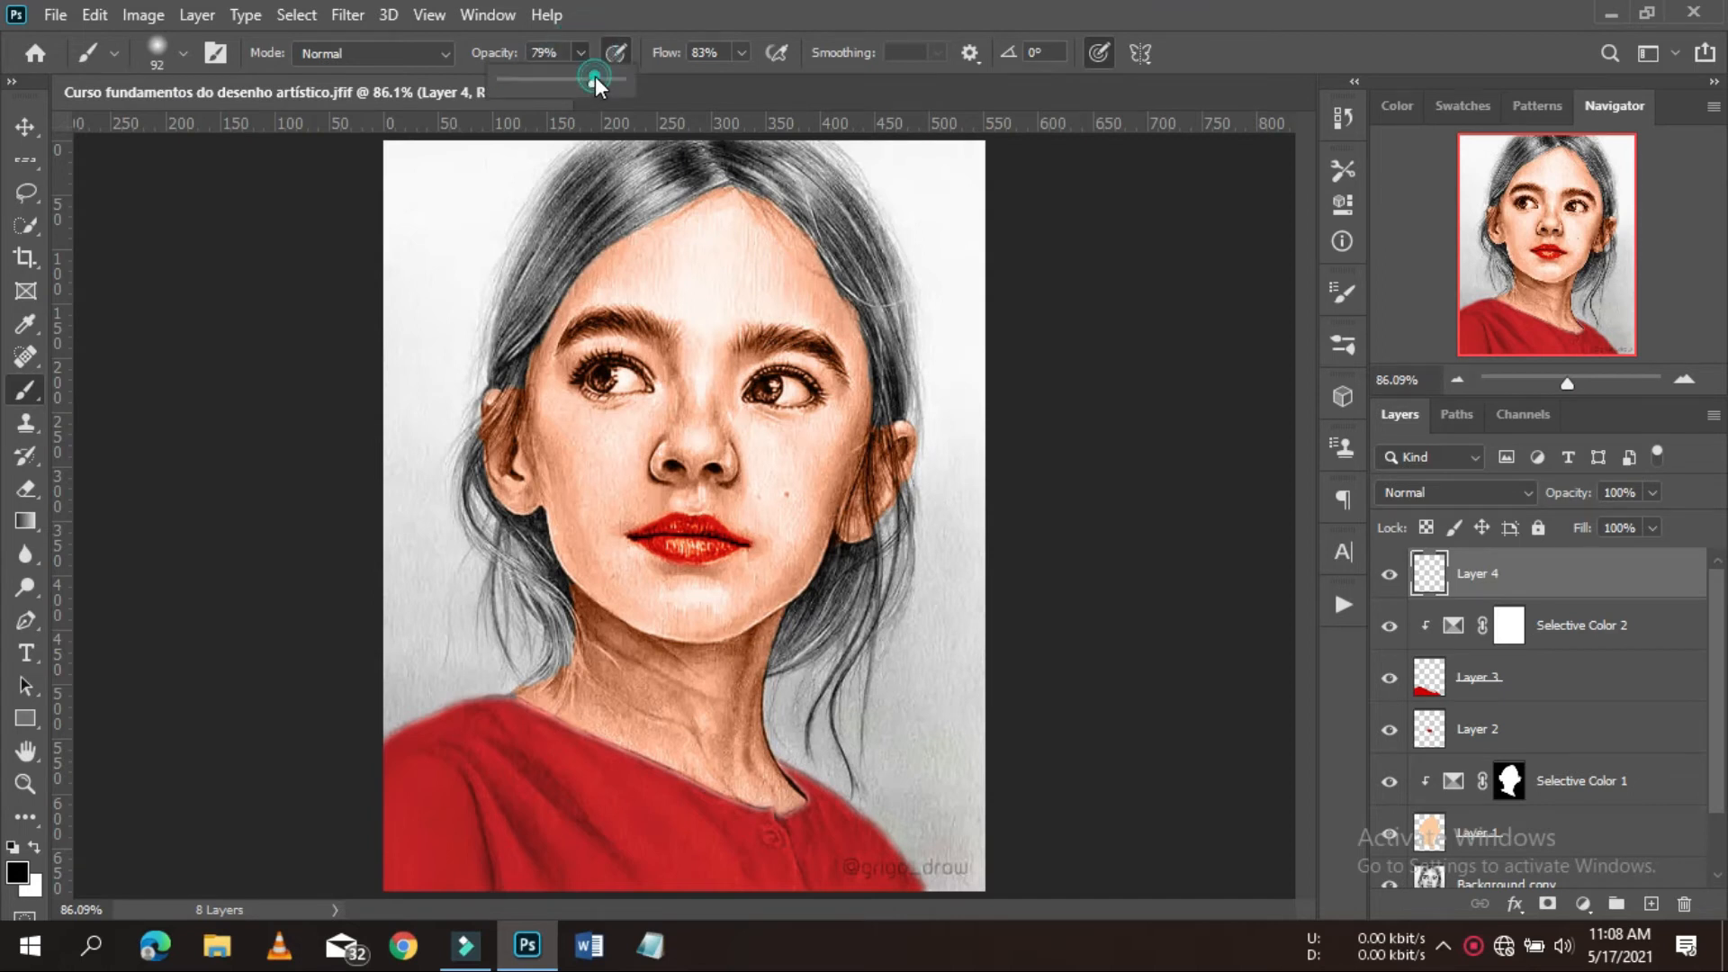
left_click(610, 197)
mouse_move(610, 198)
left_mouse_down()
mouse_move(574, 213)
mouse_move(656, 149)
mouse_move(689, 154)
mouse_move(594, 210)
mouse_move(512, 319)
mouse_move(579, 193)
mouse_move(721, 152)
mouse_move(862, 229)
mouse_move(929, 406)
left_mouse_up()
- Reduce the brush size to 62 px and paint the hair black beside the ears and neck on both sides
right_click(876, 258)
left_click(1060, 312)
left_click(513, 354)
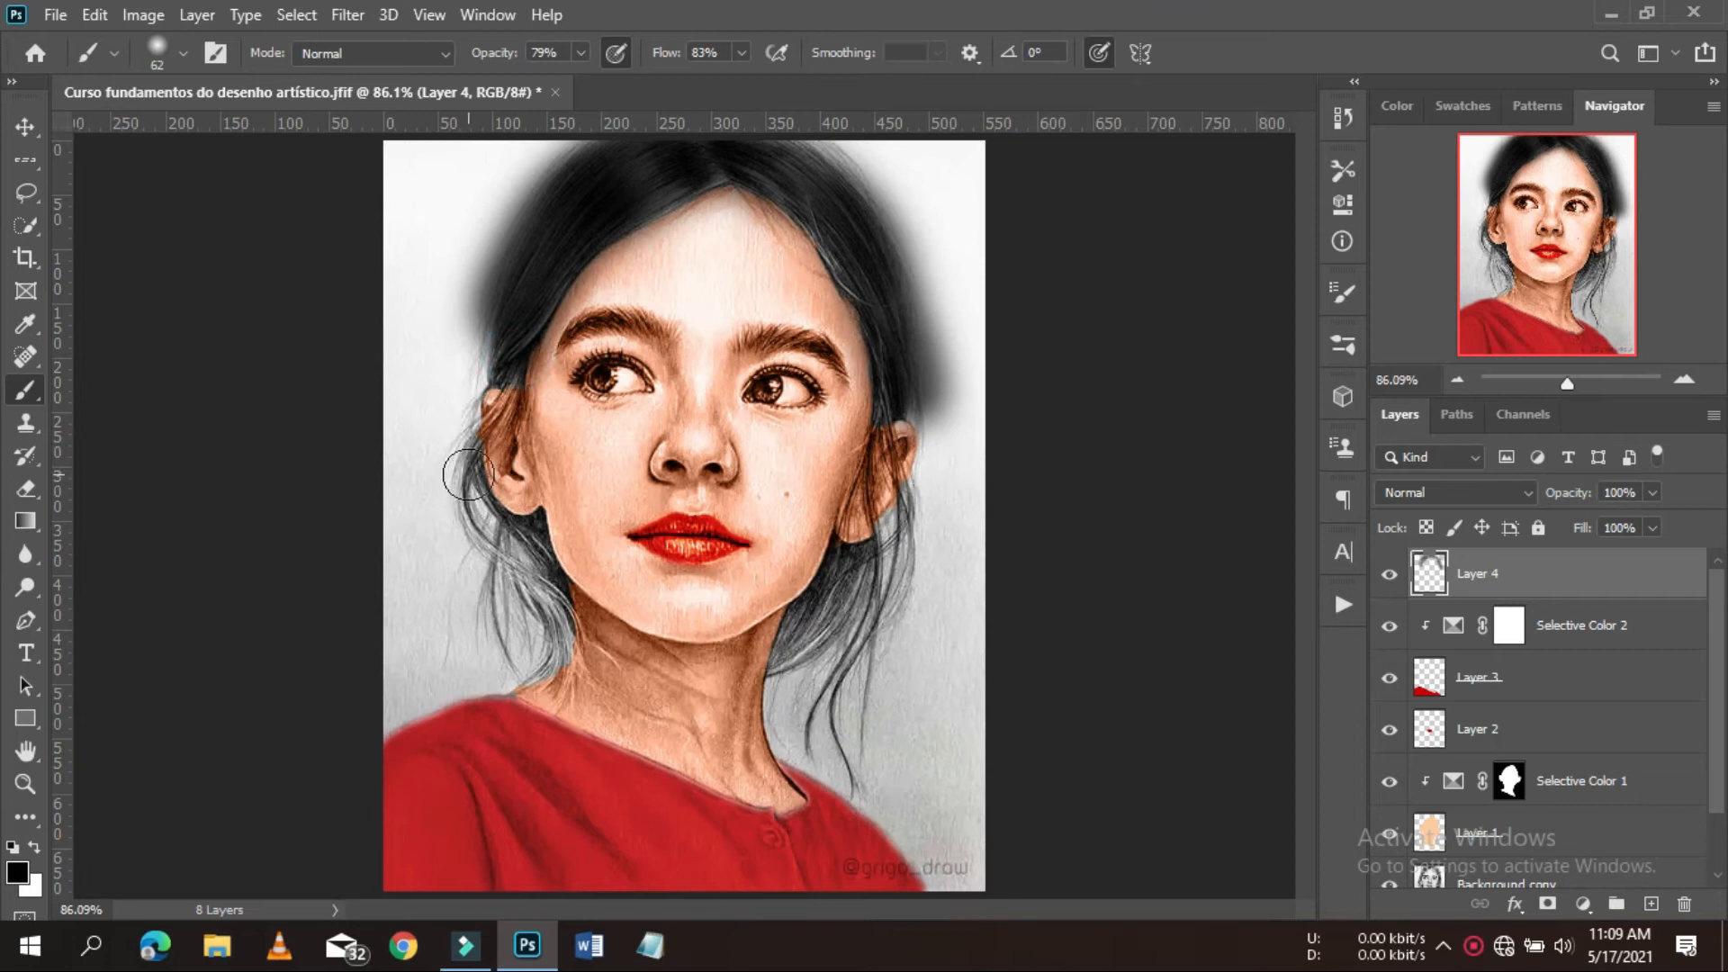
left_click_drag(498, 534, 549, 657)
mouse_move(904, 522)
left_mouse_down()
mouse_move(890, 566)
mouse_move(796, 644)
left_mouse_up()
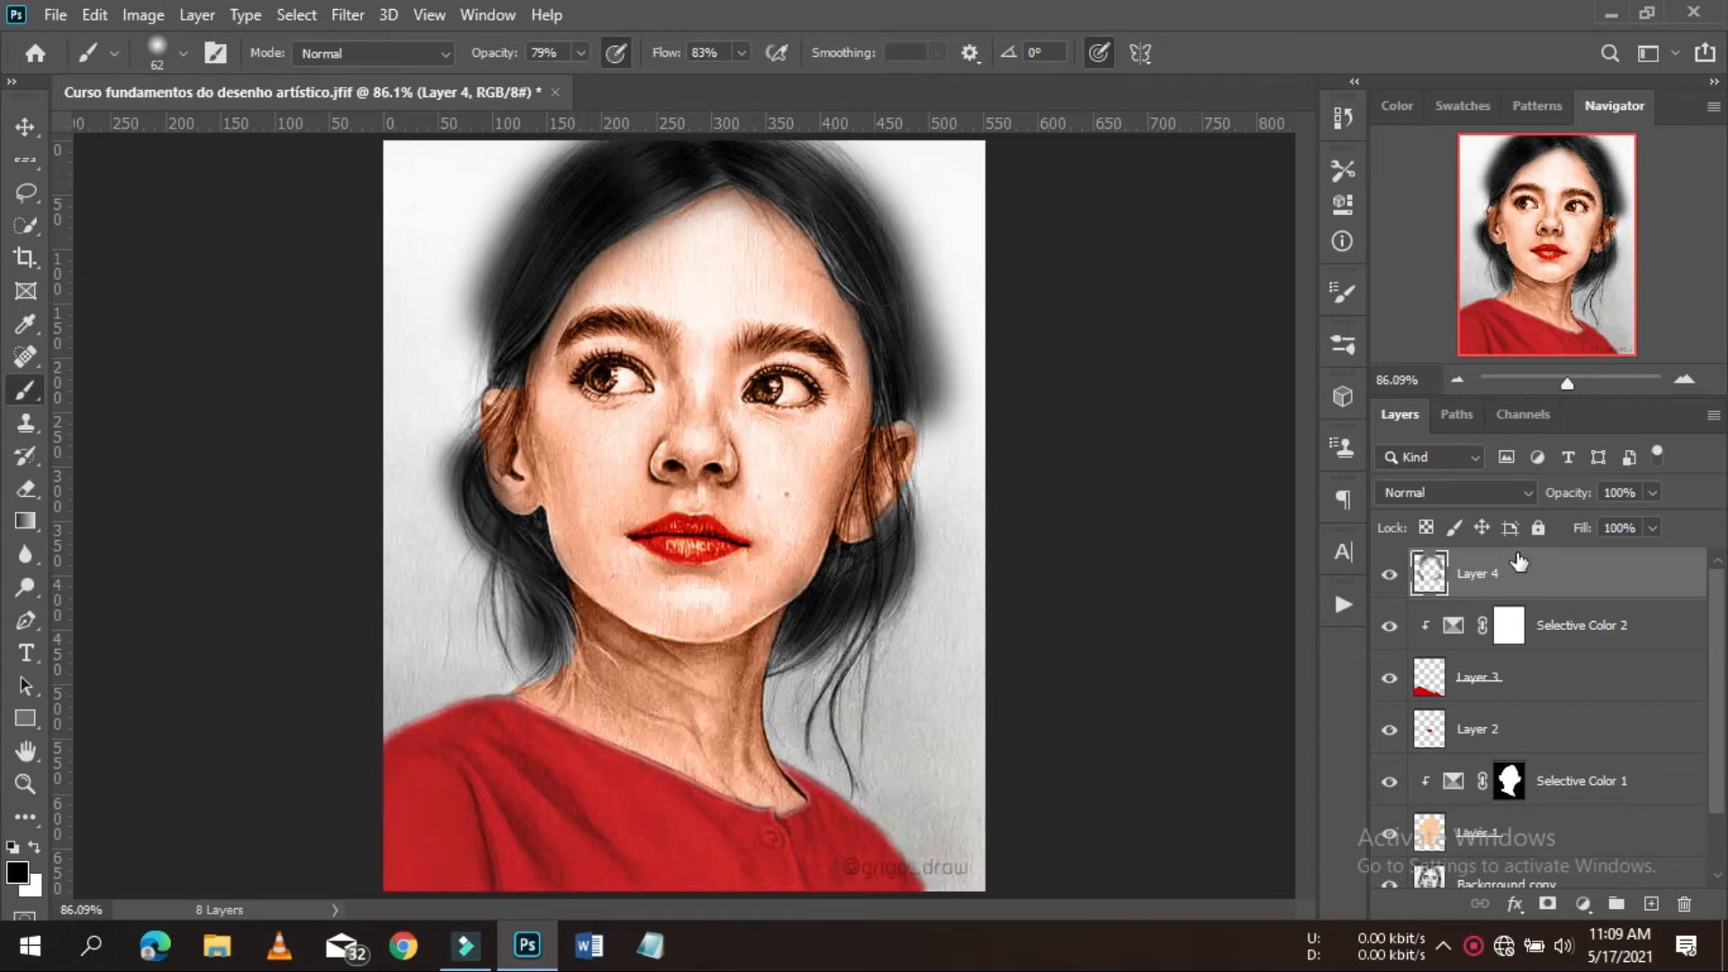
- Set the hair layer's blend mode to Overlay and its opacity to 85%
left_click(1530, 493)
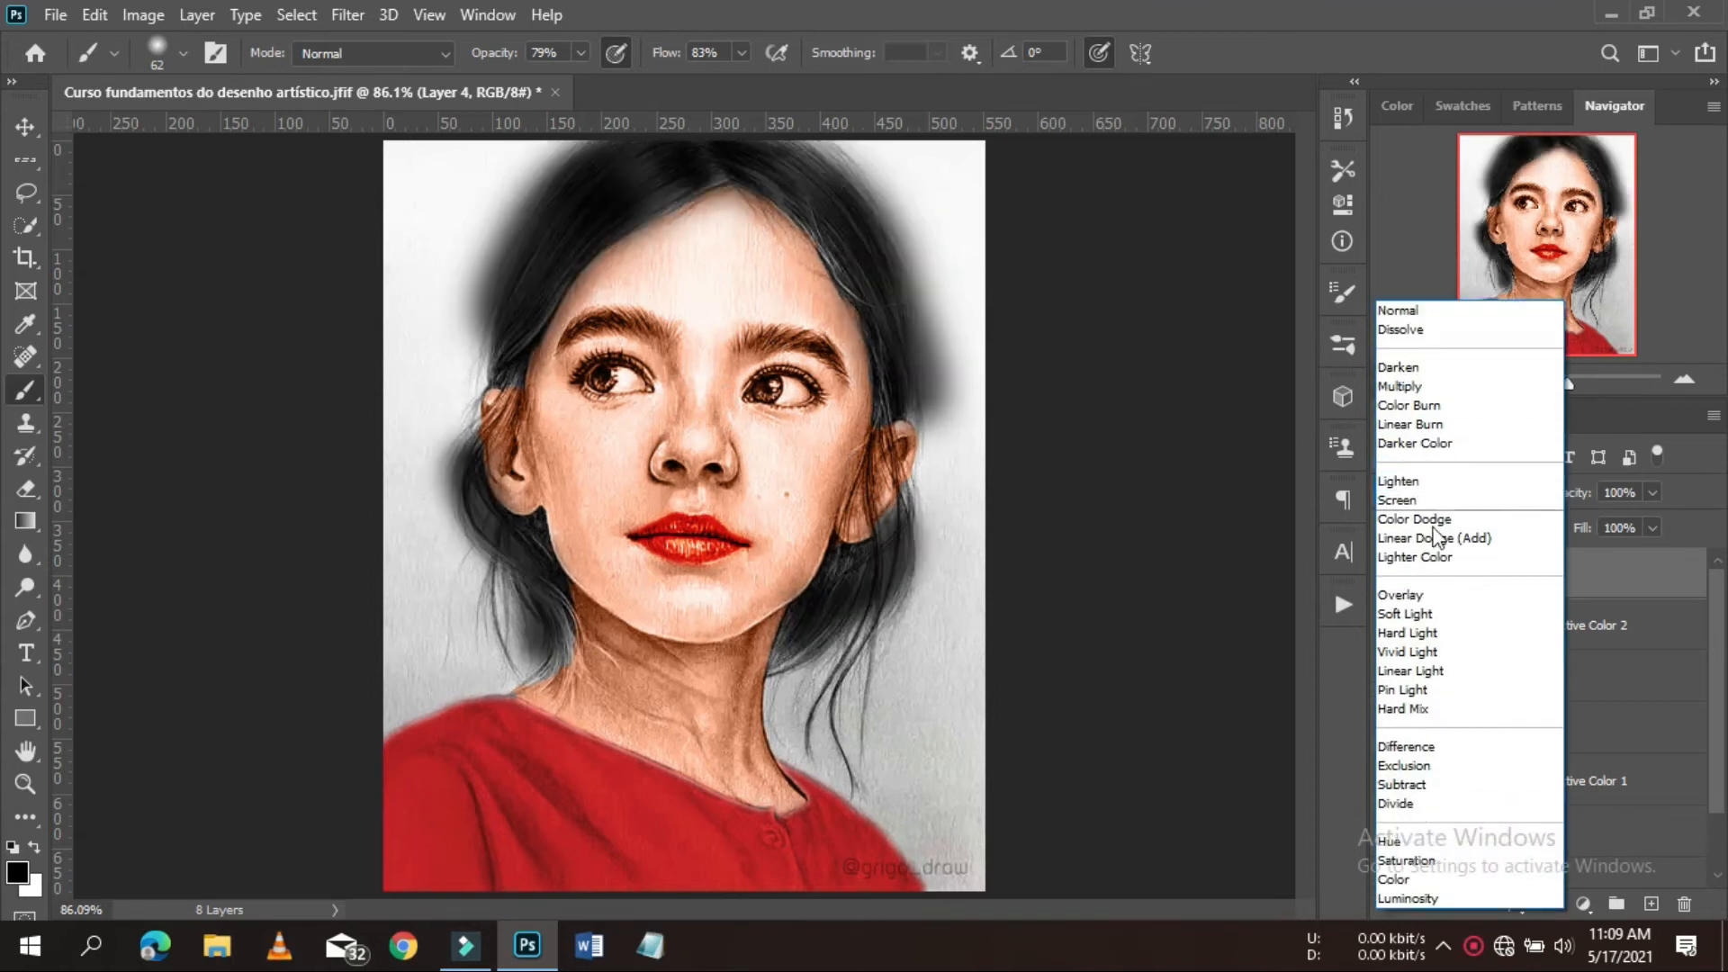
left_click(1437, 597)
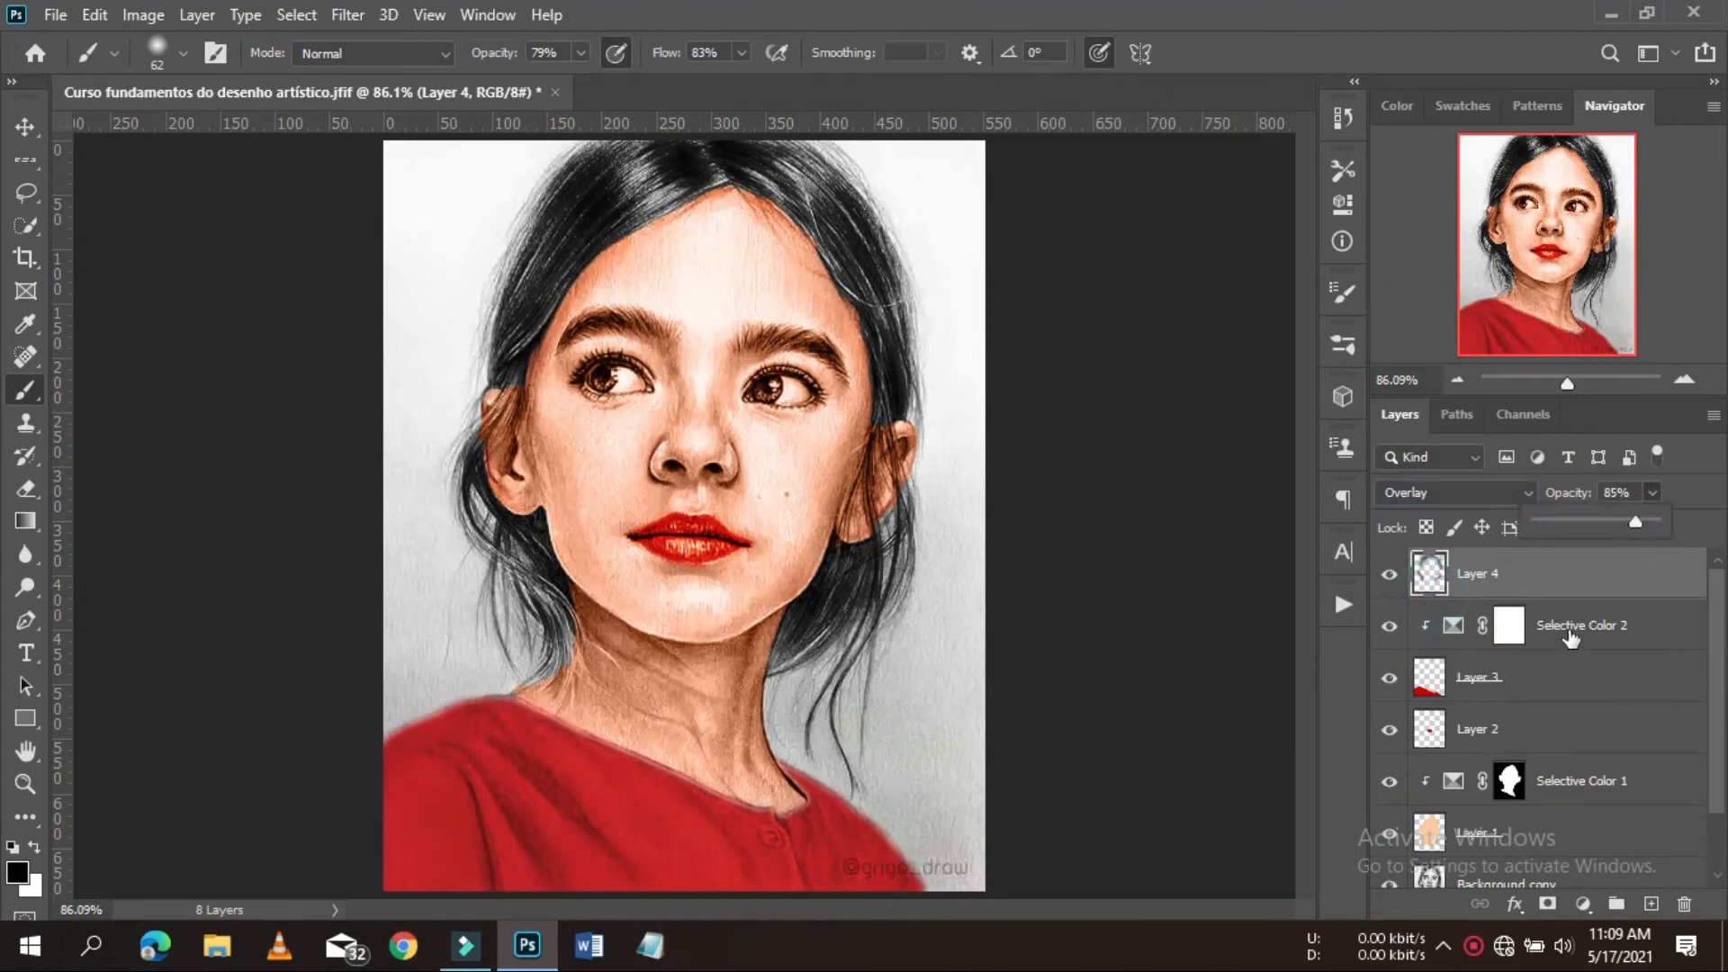
- Select the colour, adjustment and portrait layers together and merge all visible layers into one
left_click(1568, 629, "ctrl")
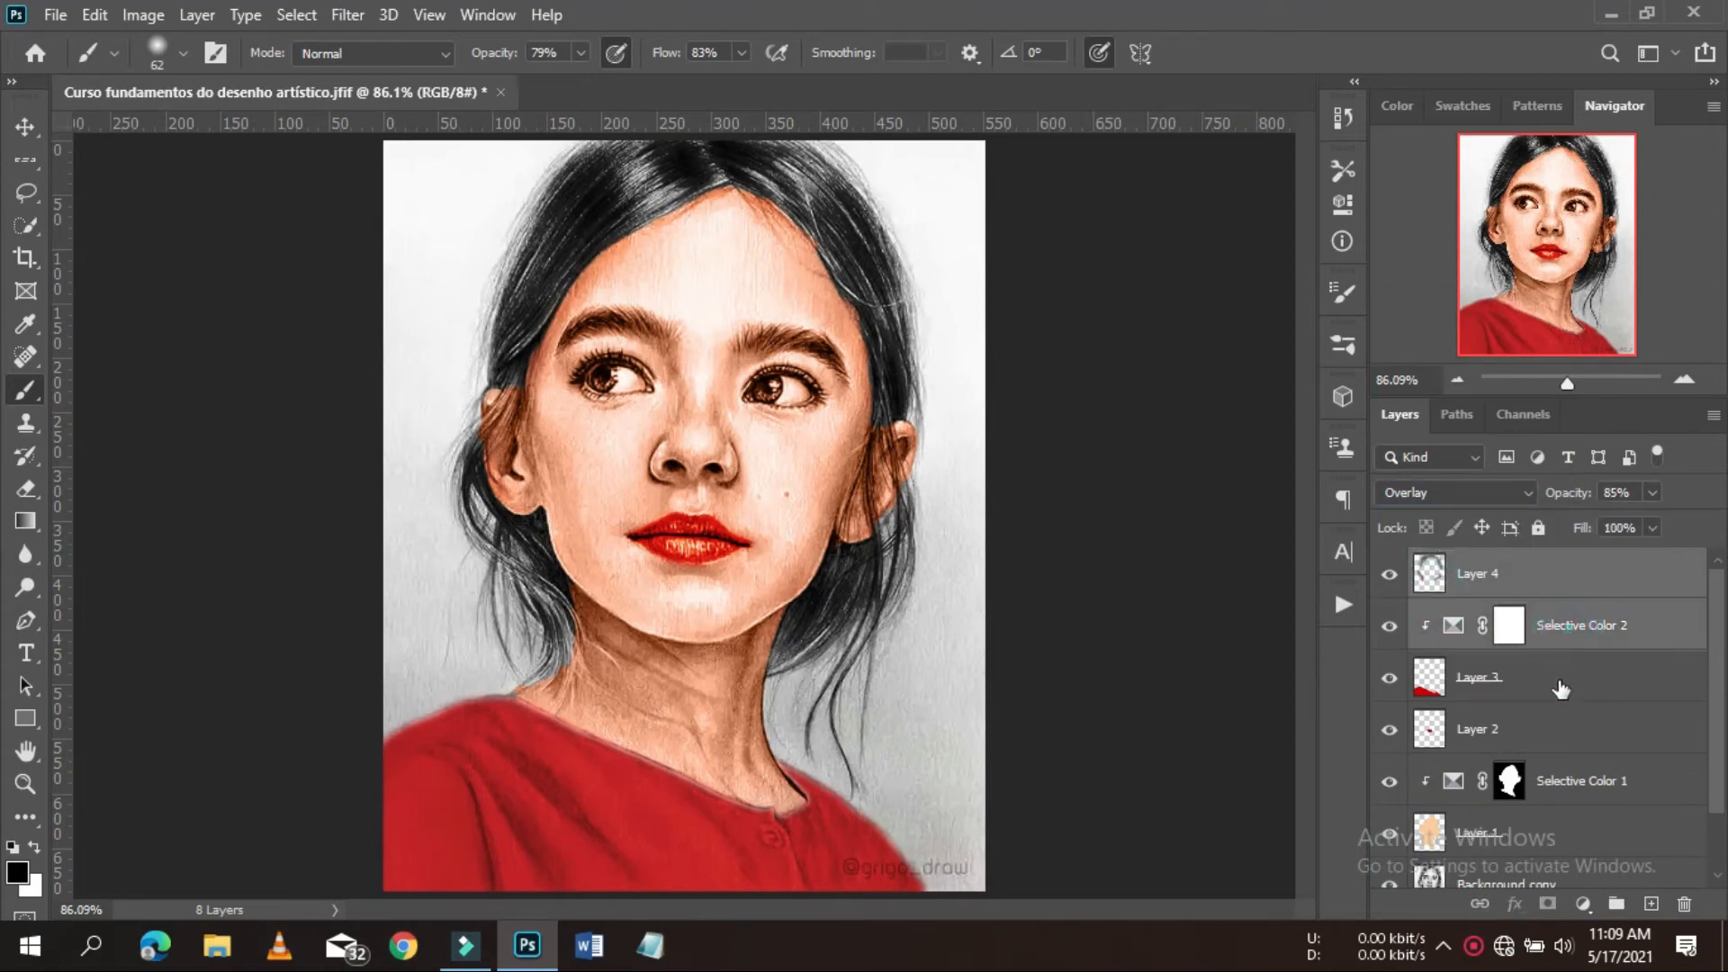
left_click(1560, 681, "ctrl")
left_click(1555, 729, "ctrl")
left_click(1564, 781, "ctrl")
scroll(1562, 775, "down", 1)
left_click(1564, 756, "ctrl")
left_click(1550, 826, "ctrl")
right_click(1532, 742)
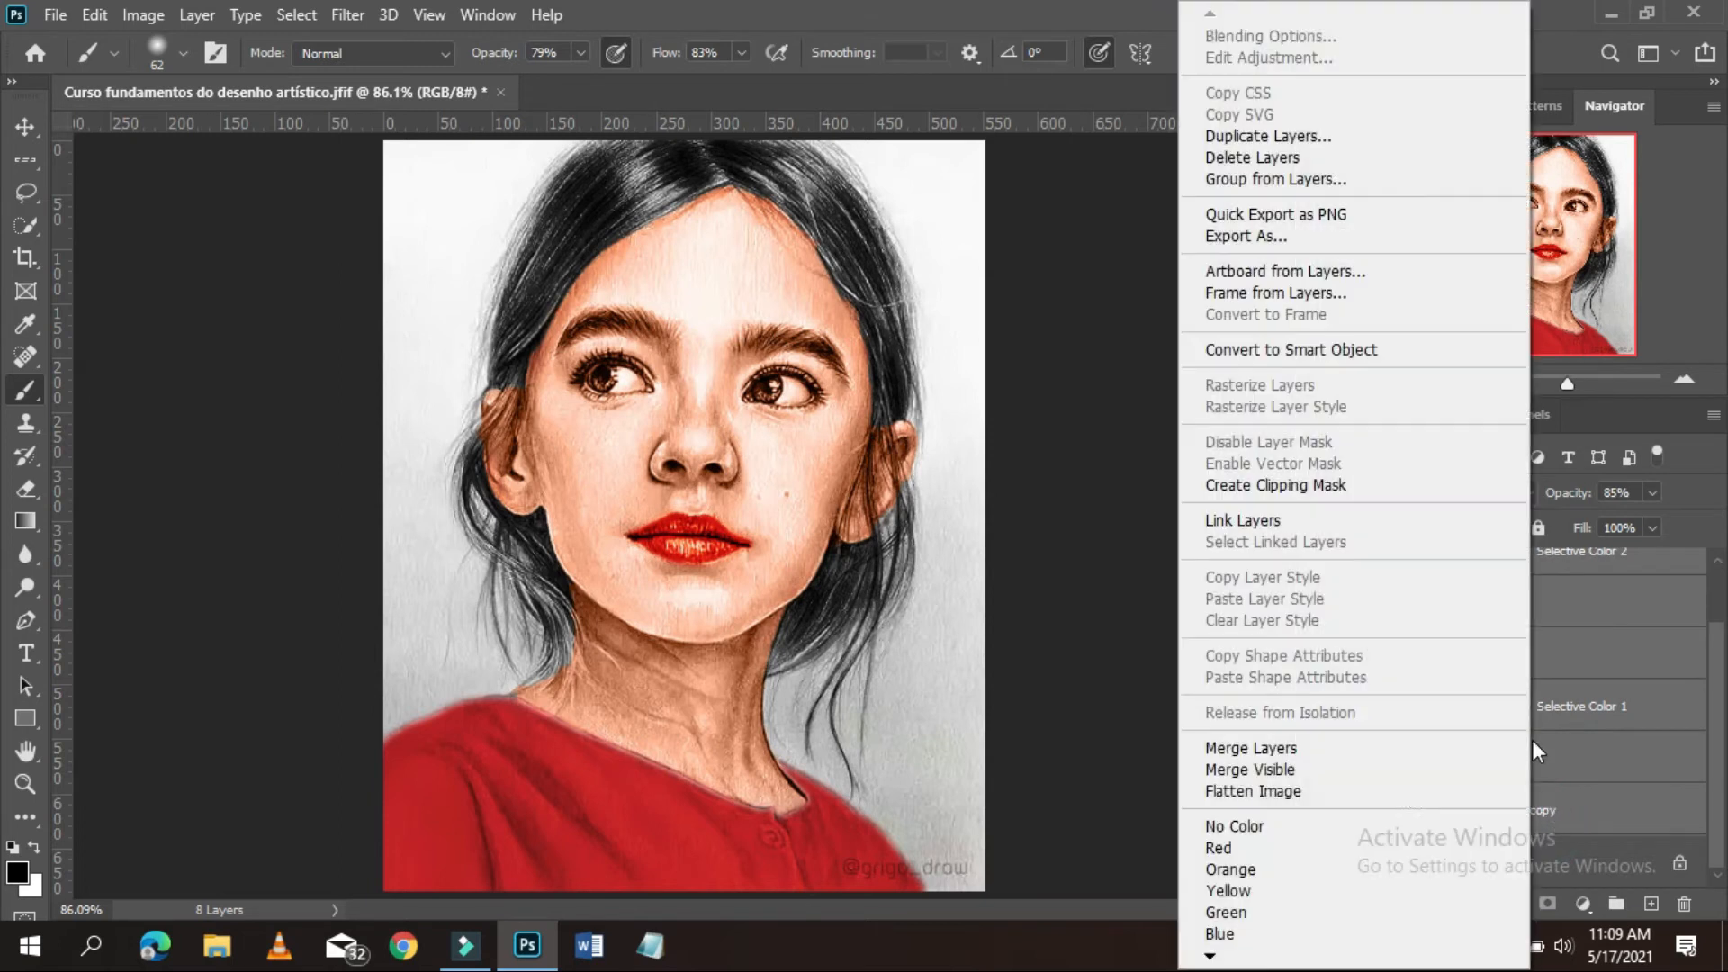
left_click(1321, 768)
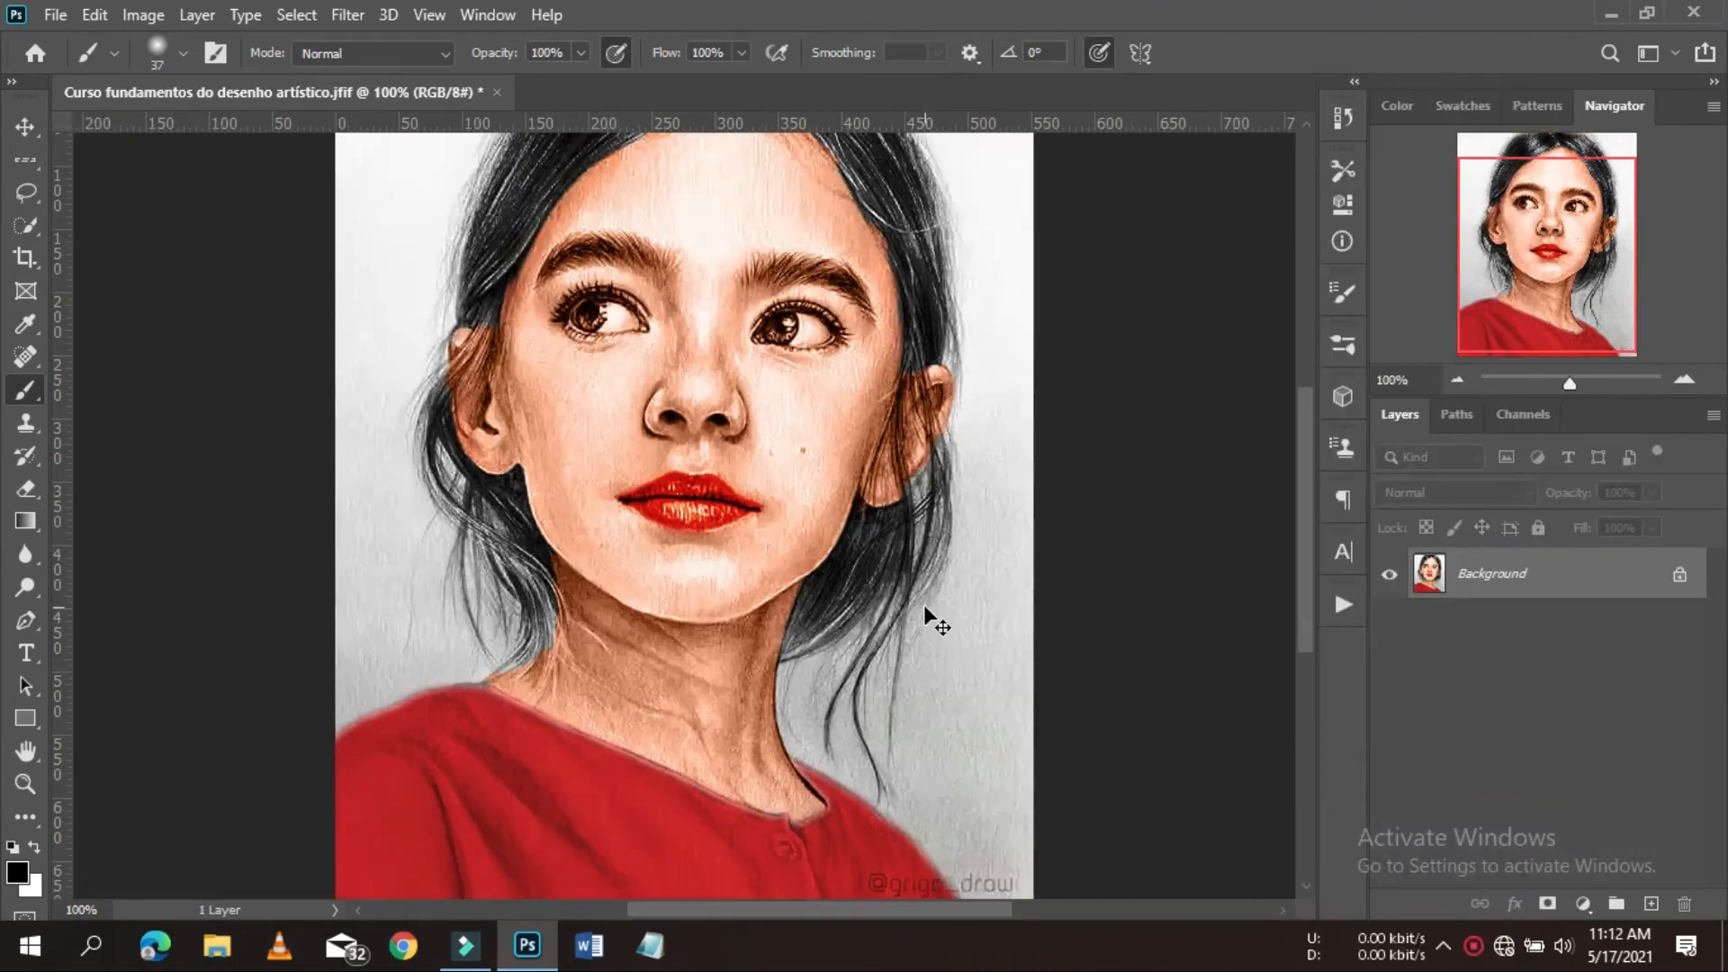
- Duplicate the merged Background layer under the name Background copy
key("ctrl+minus")
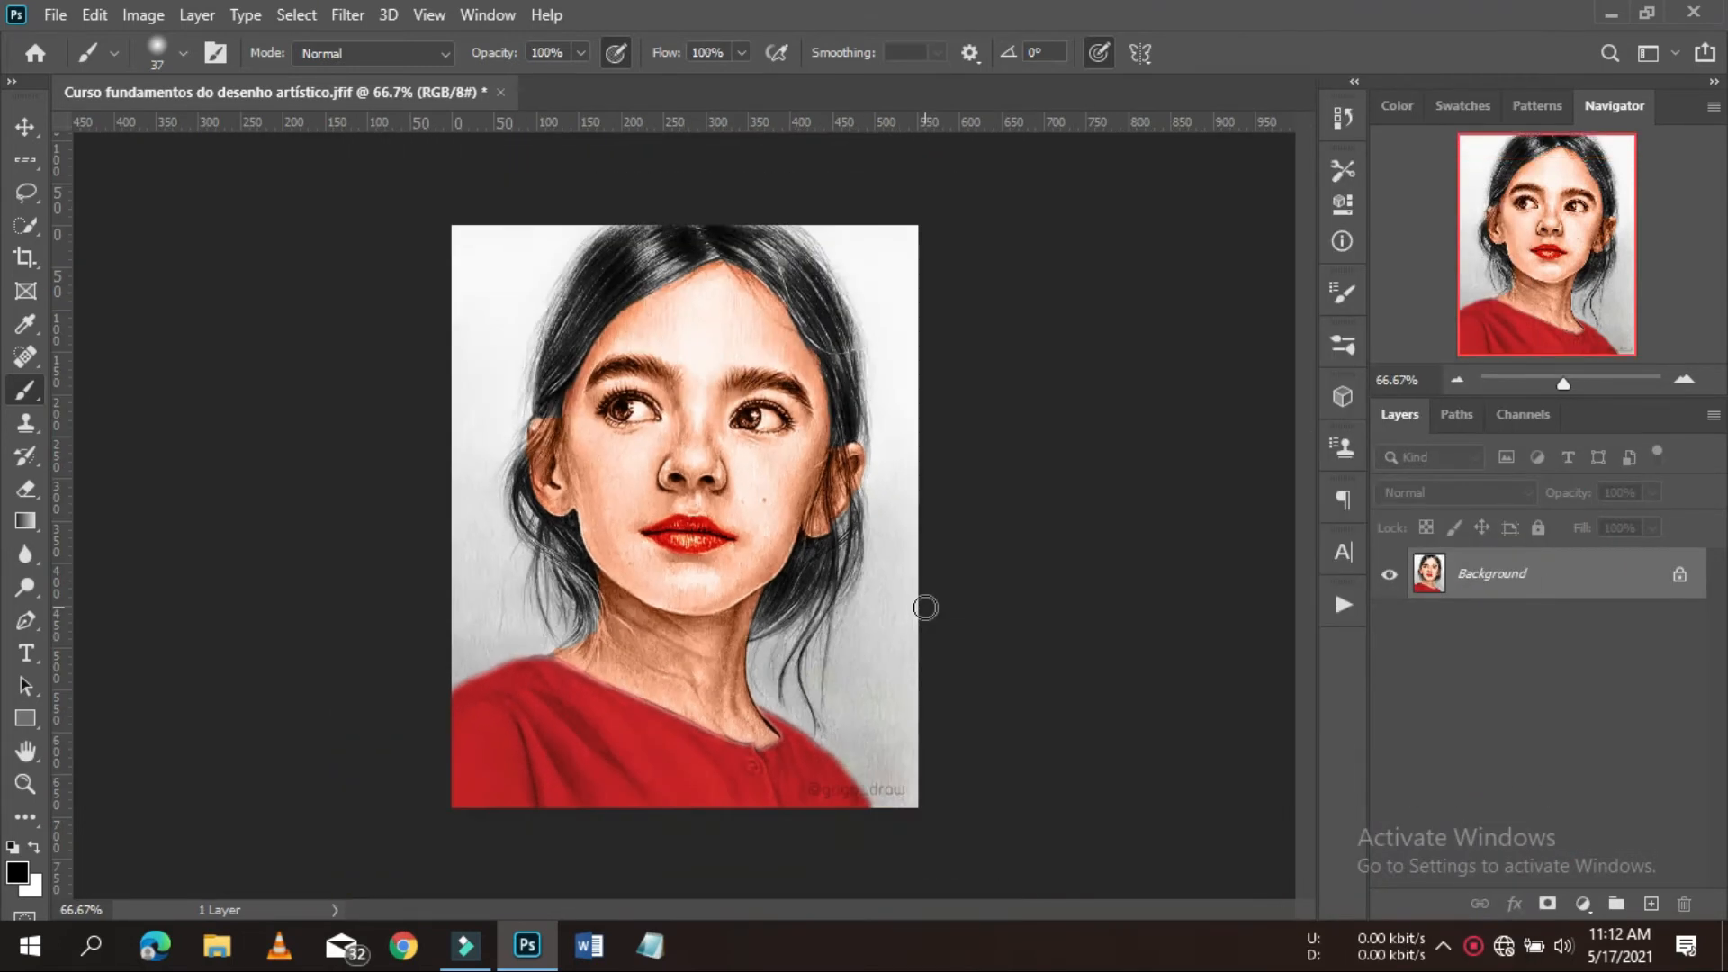
right_click(1541, 578)
left_click(1542, 624)
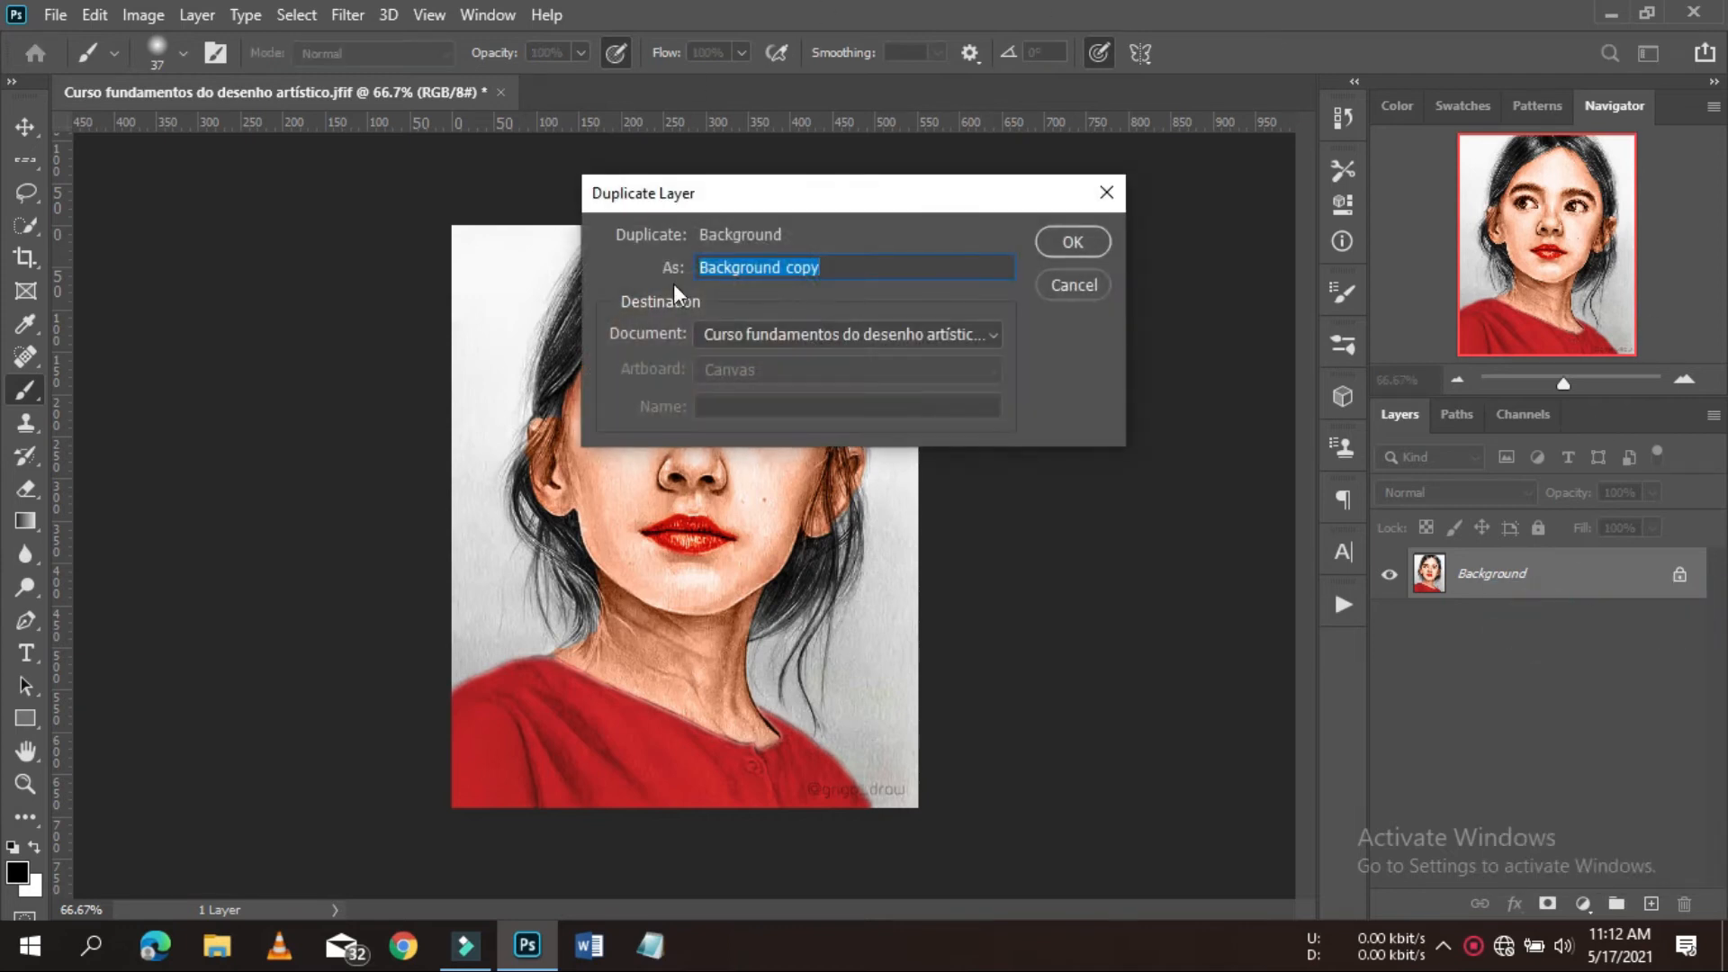
left_click(1059, 241)
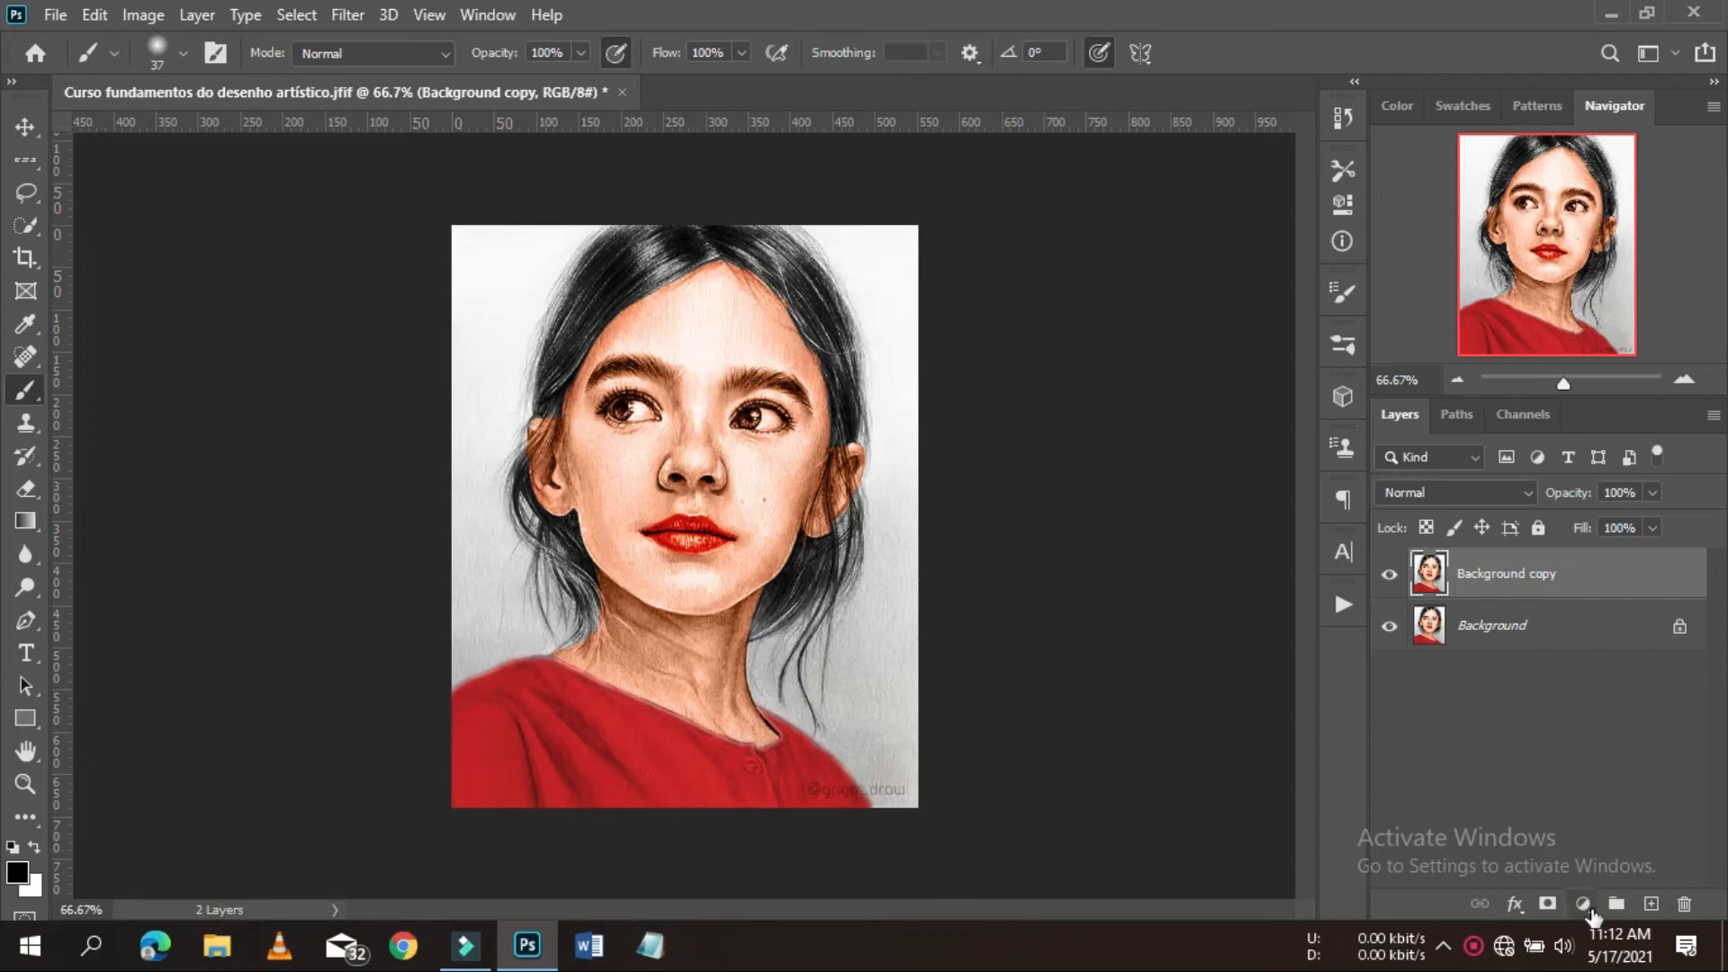
- Add a clipped Color Balance adjustment above the Background copy and shift its midtones toward blue
left_click(1583, 904)
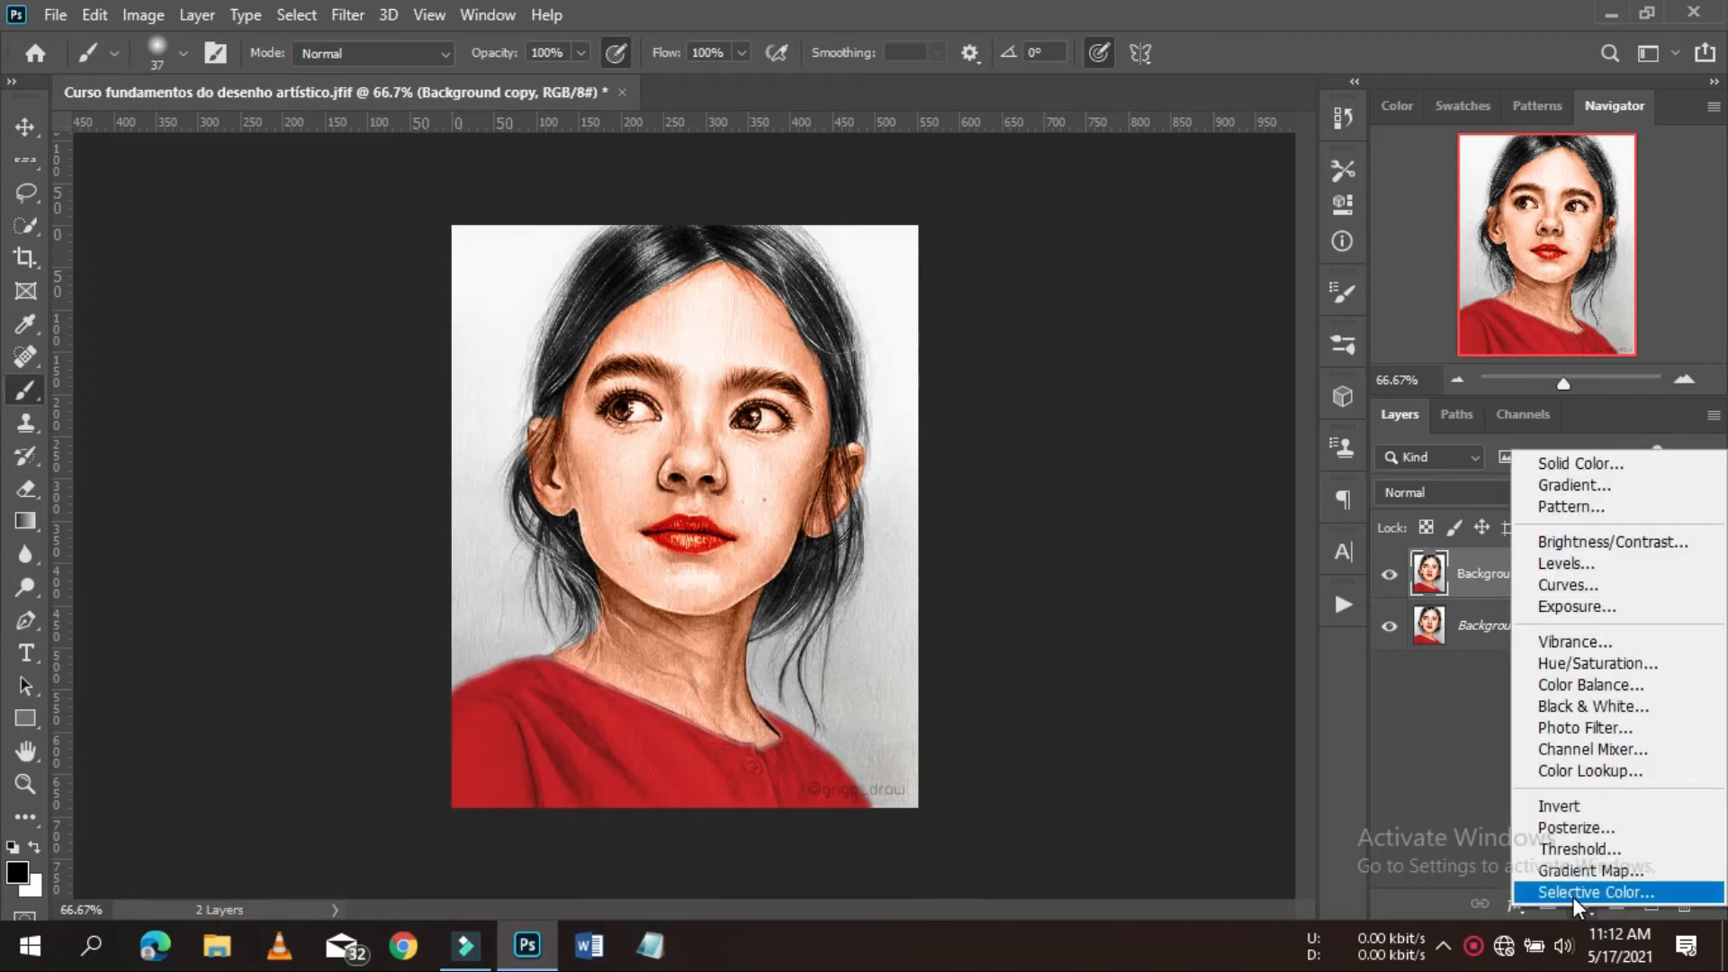
left_click(1569, 687)
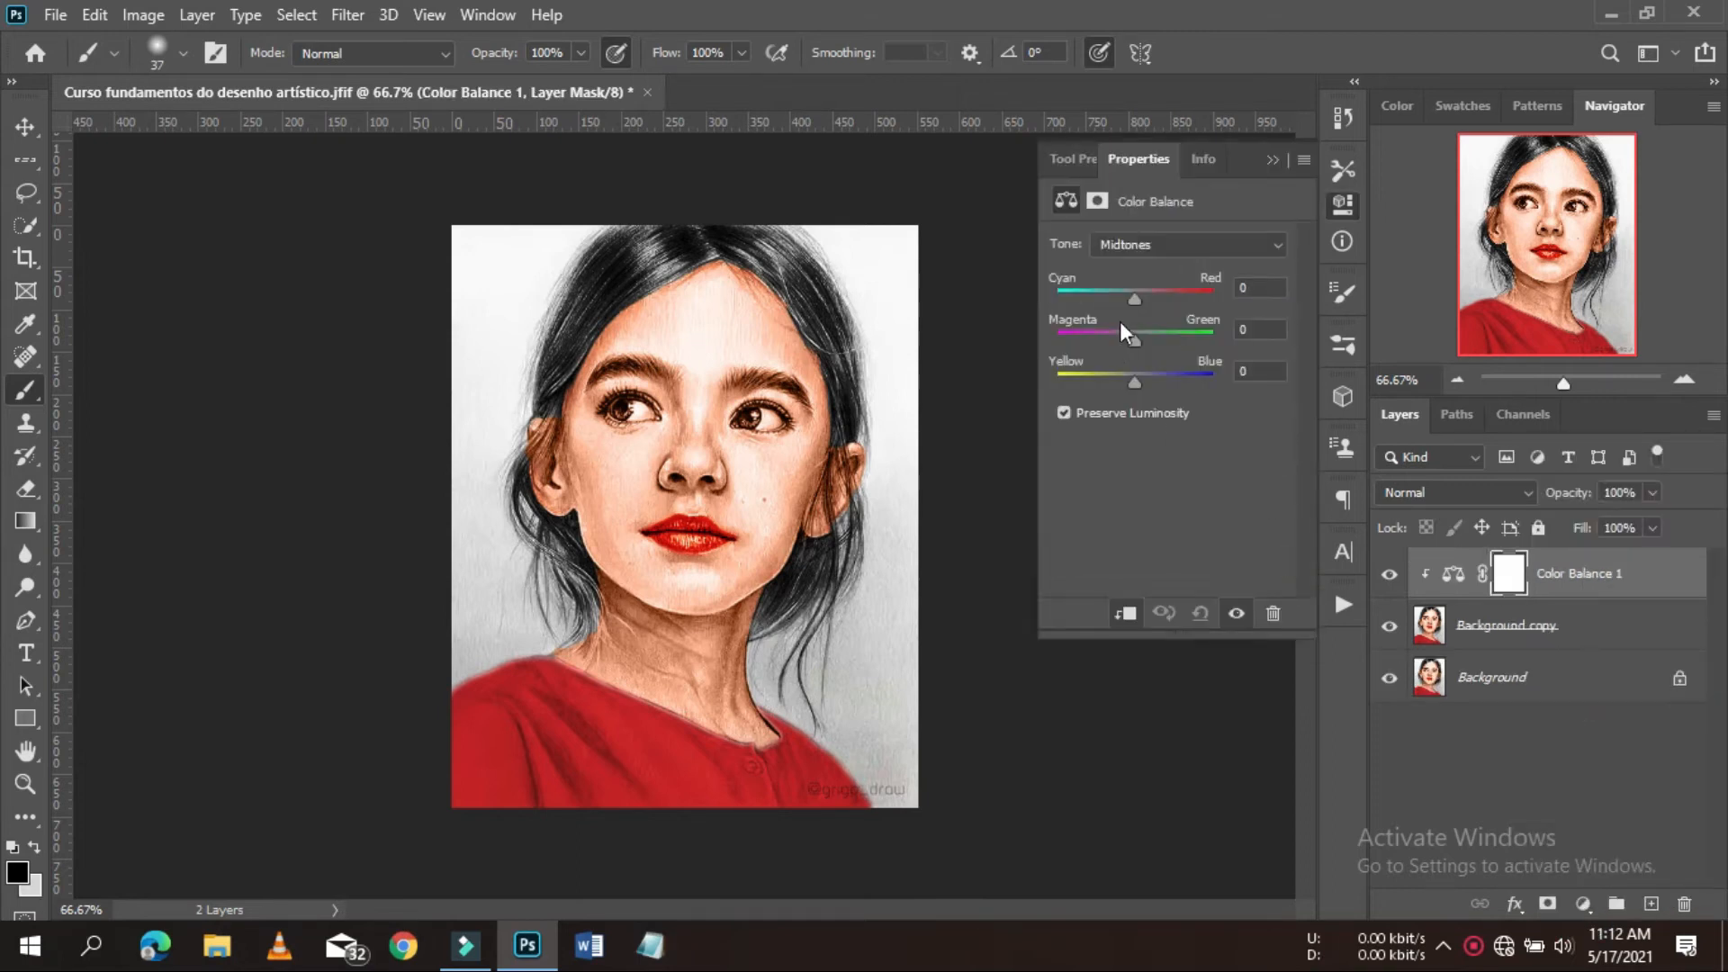
left_click_drag(1130, 368, 1153, 378)
mouse_move(1129, 294)
left_mouse_down()
mouse_move(1141, 303)
mouse_move(1121, 310)
left_mouse_up()
left_click(1135, 290)
left_click(1272, 160)
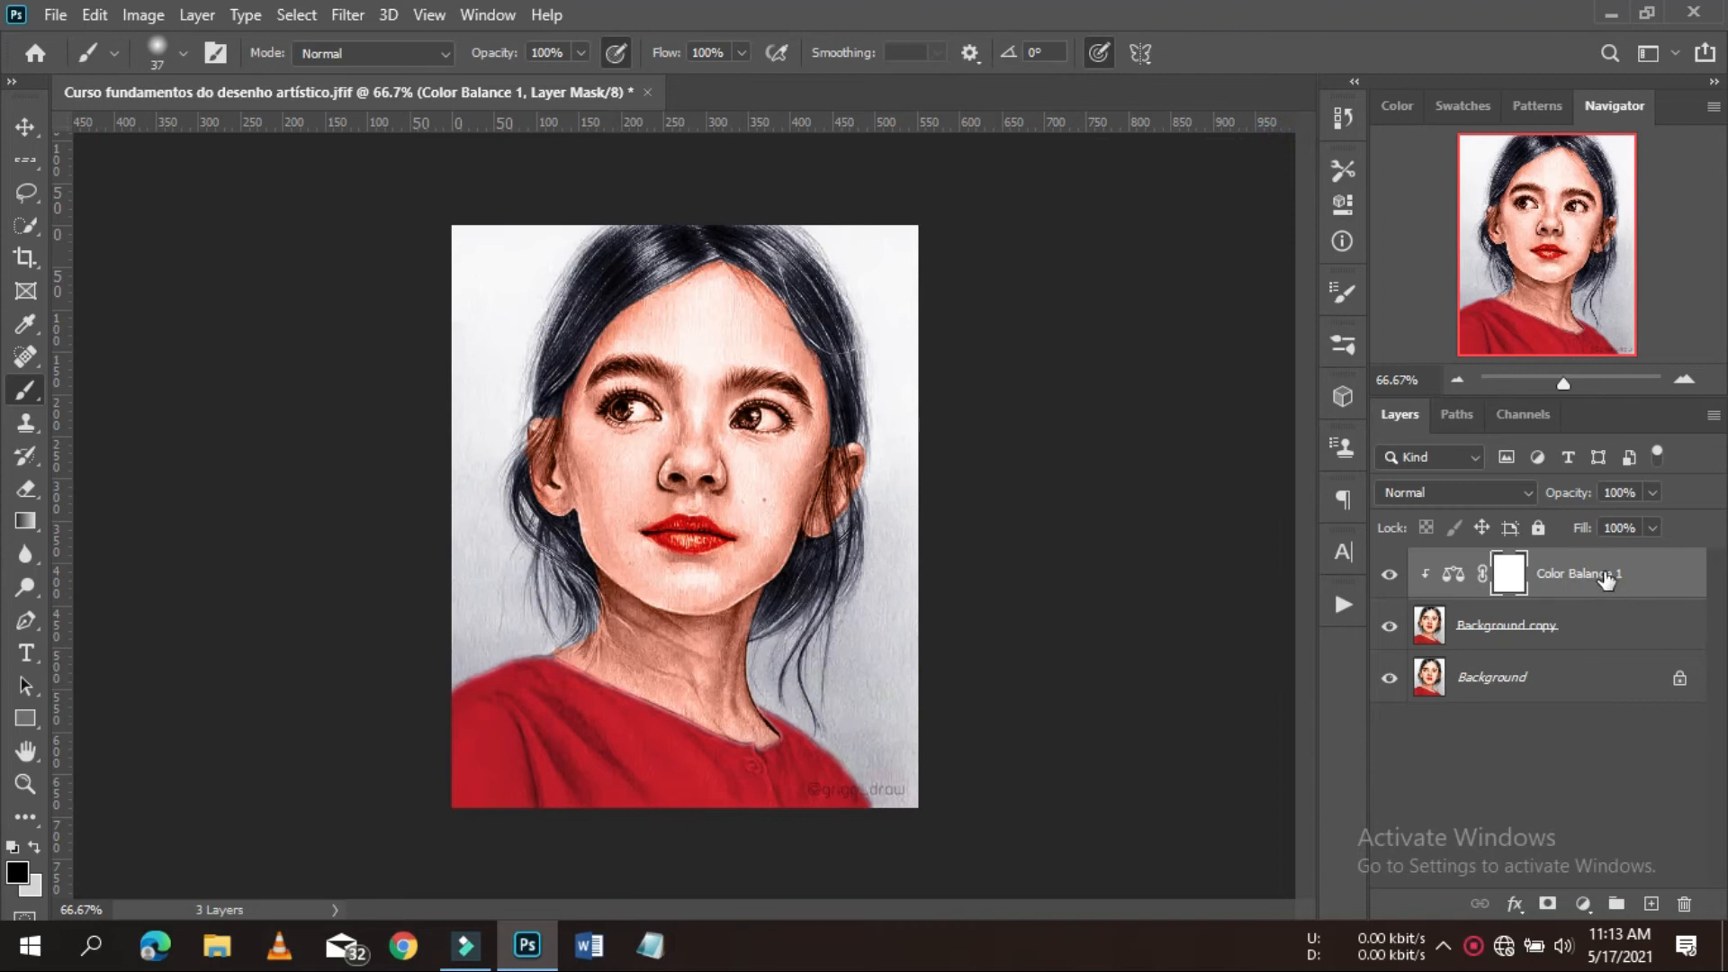
- Merge the Color Balance adjustment with the Background copy into one layer
left_click(1576, 613, "shift")
right_click(1563, 593)
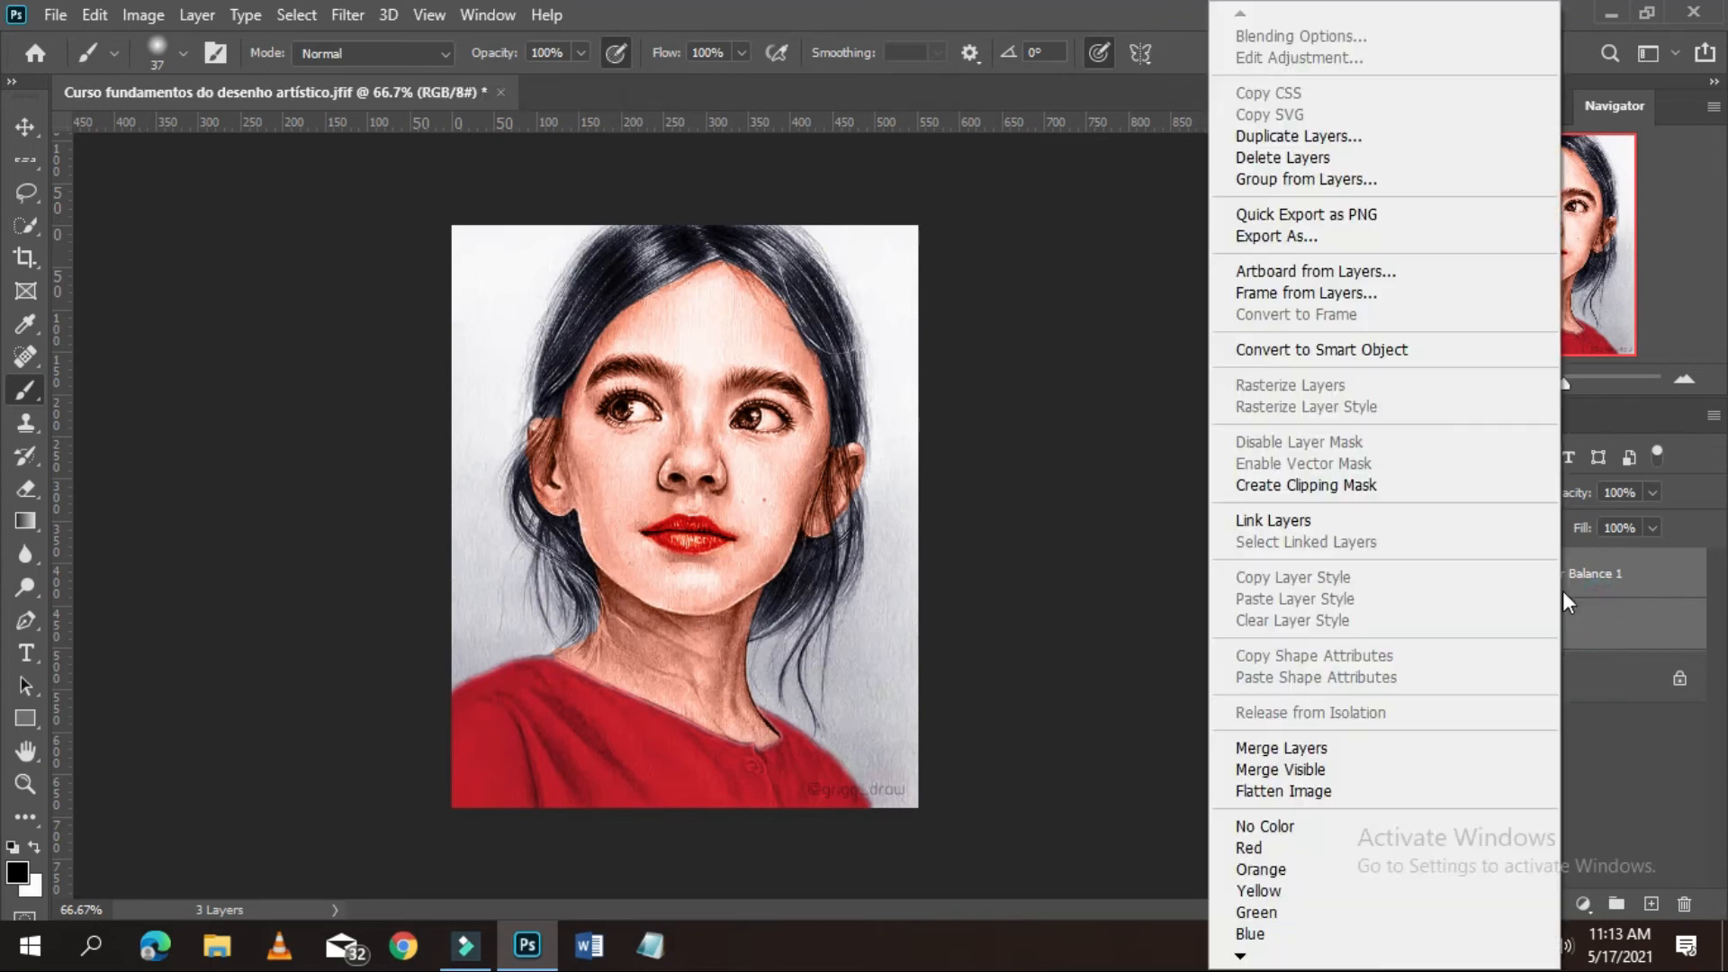
left_click(1325, 754)
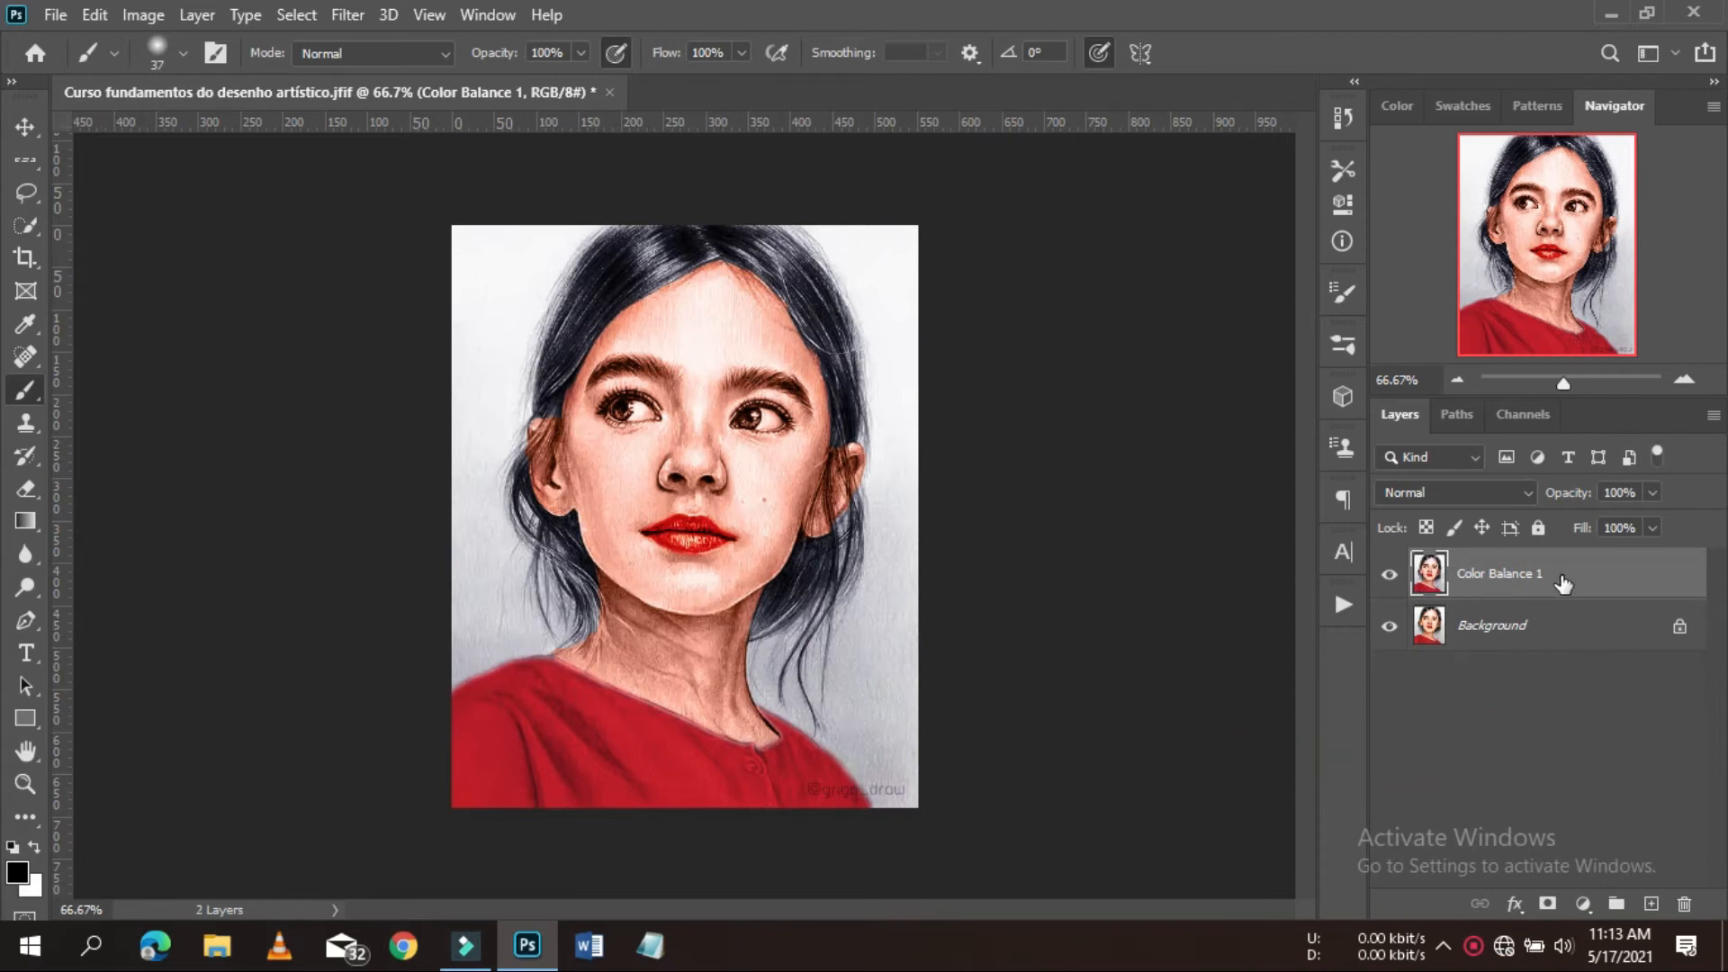
- Open the Camera Raw filter on the merged layer and set Temperature to -2 and Clarity to -100
left_click(346, 15)
left_click(404, 174)
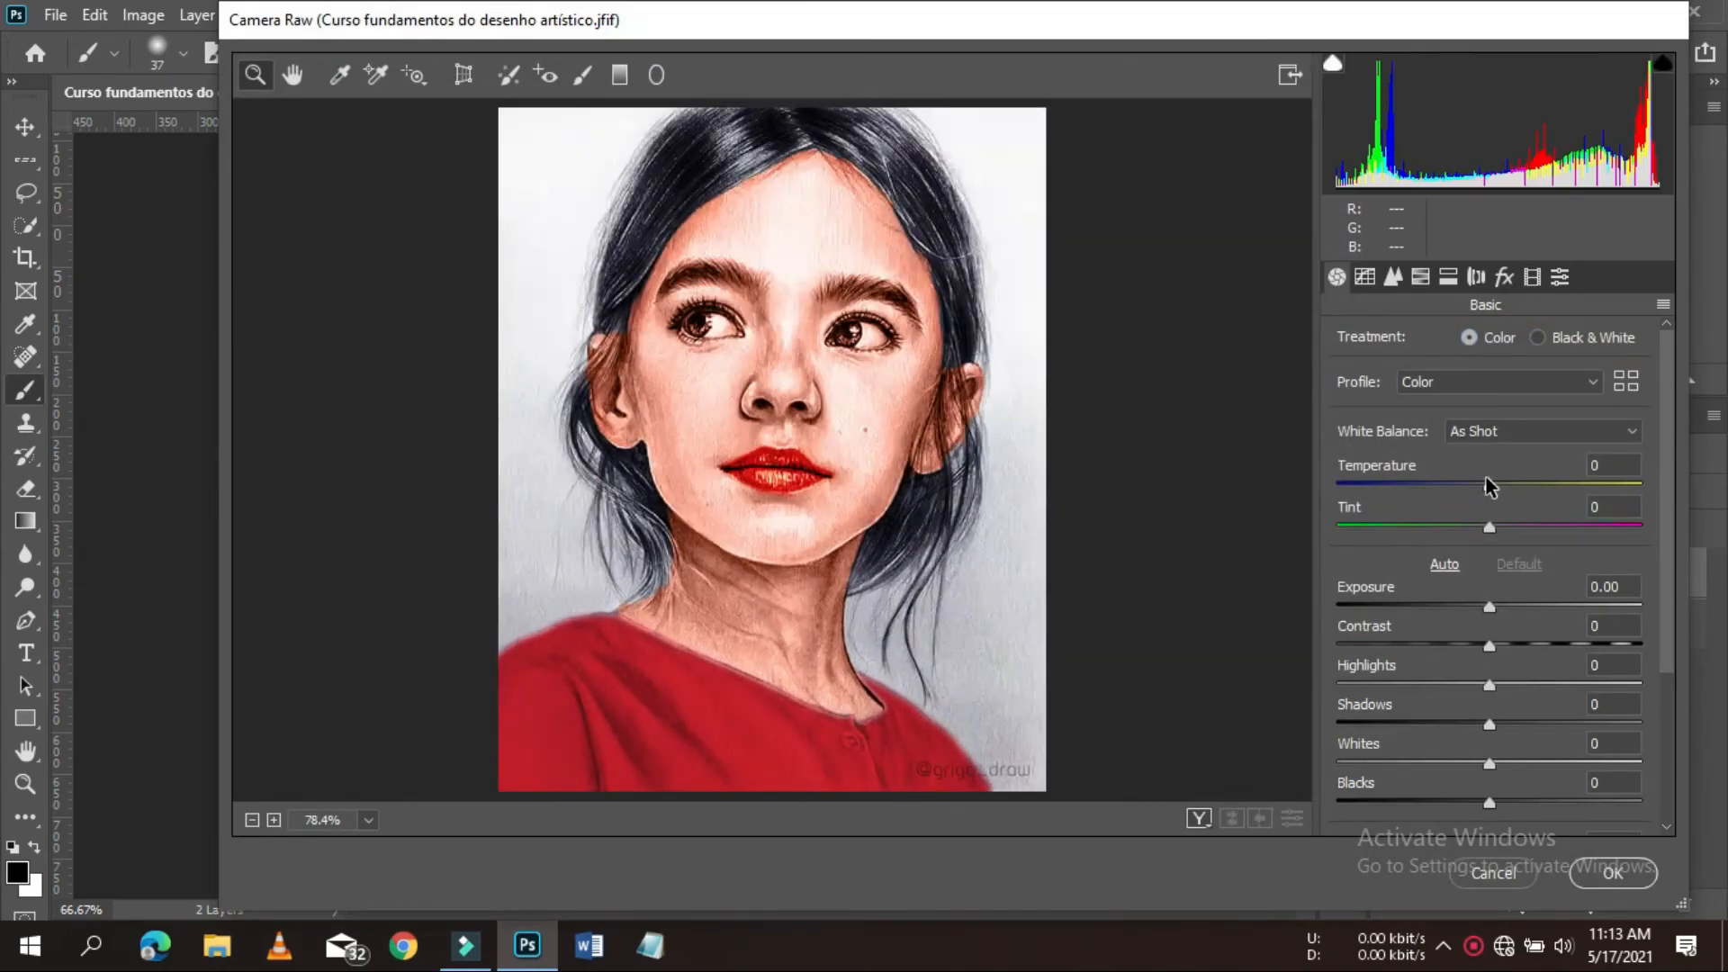
mouse_move(1487, 484)
left_mouse_down()
mouse_move(1513, 486)
mouse_move(1481, 488)
left_mouse_up()
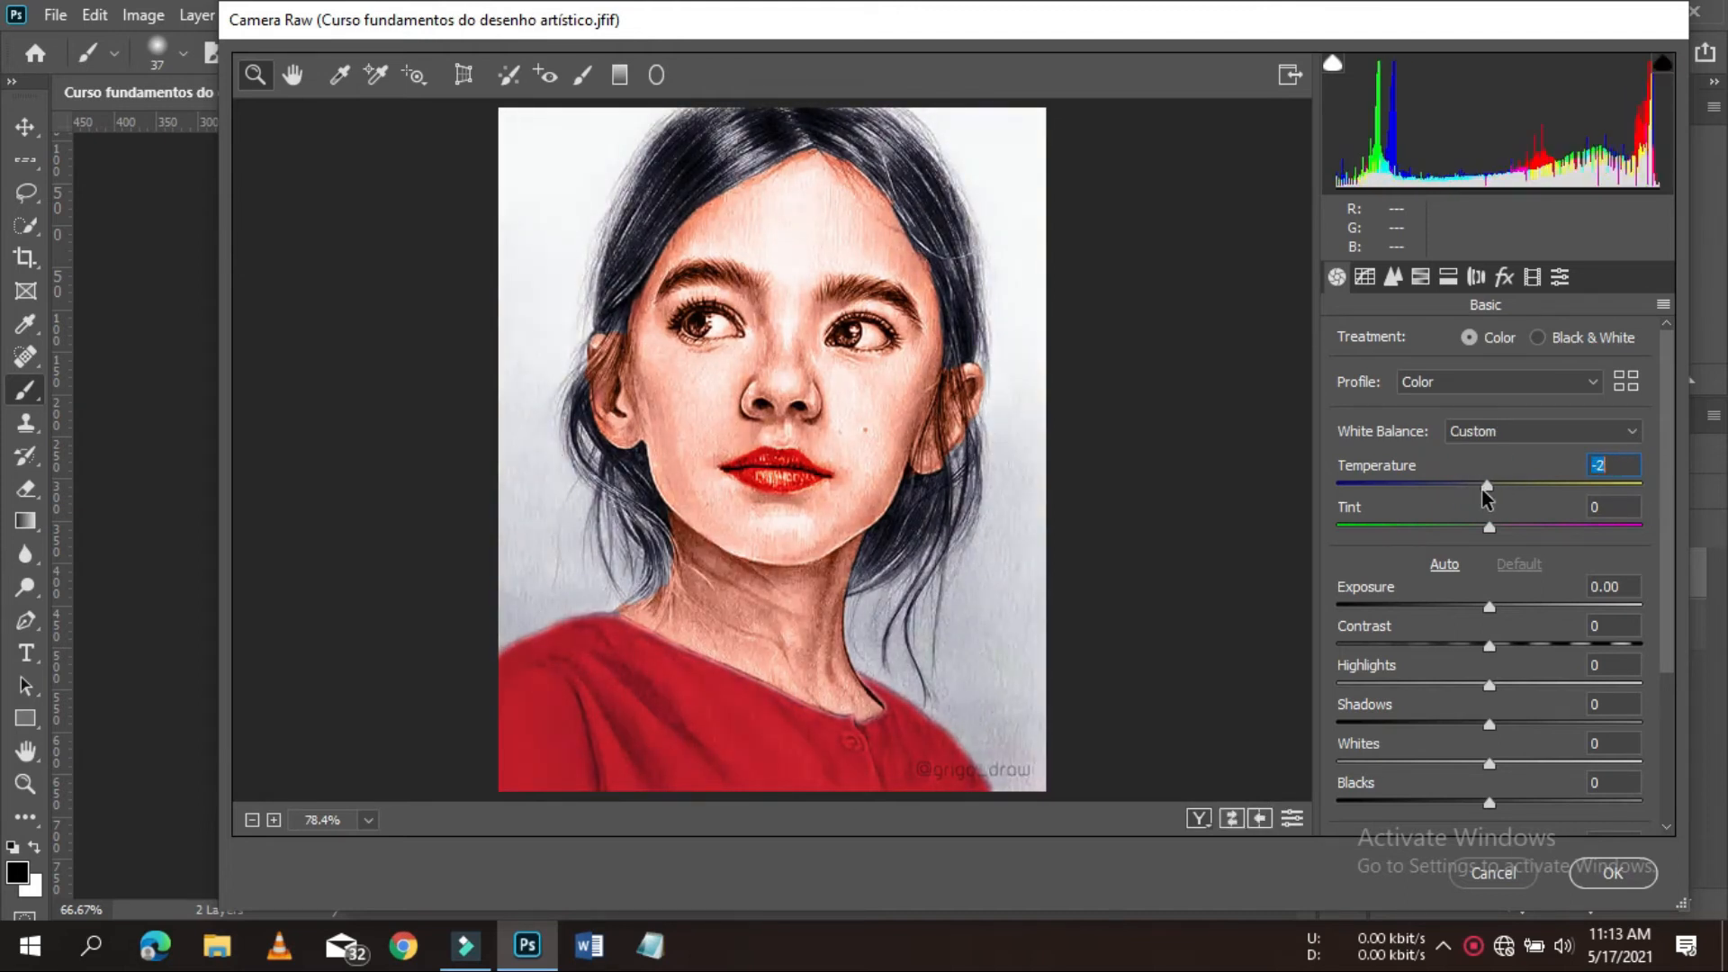
scroll(1529, 702, "down", 2)
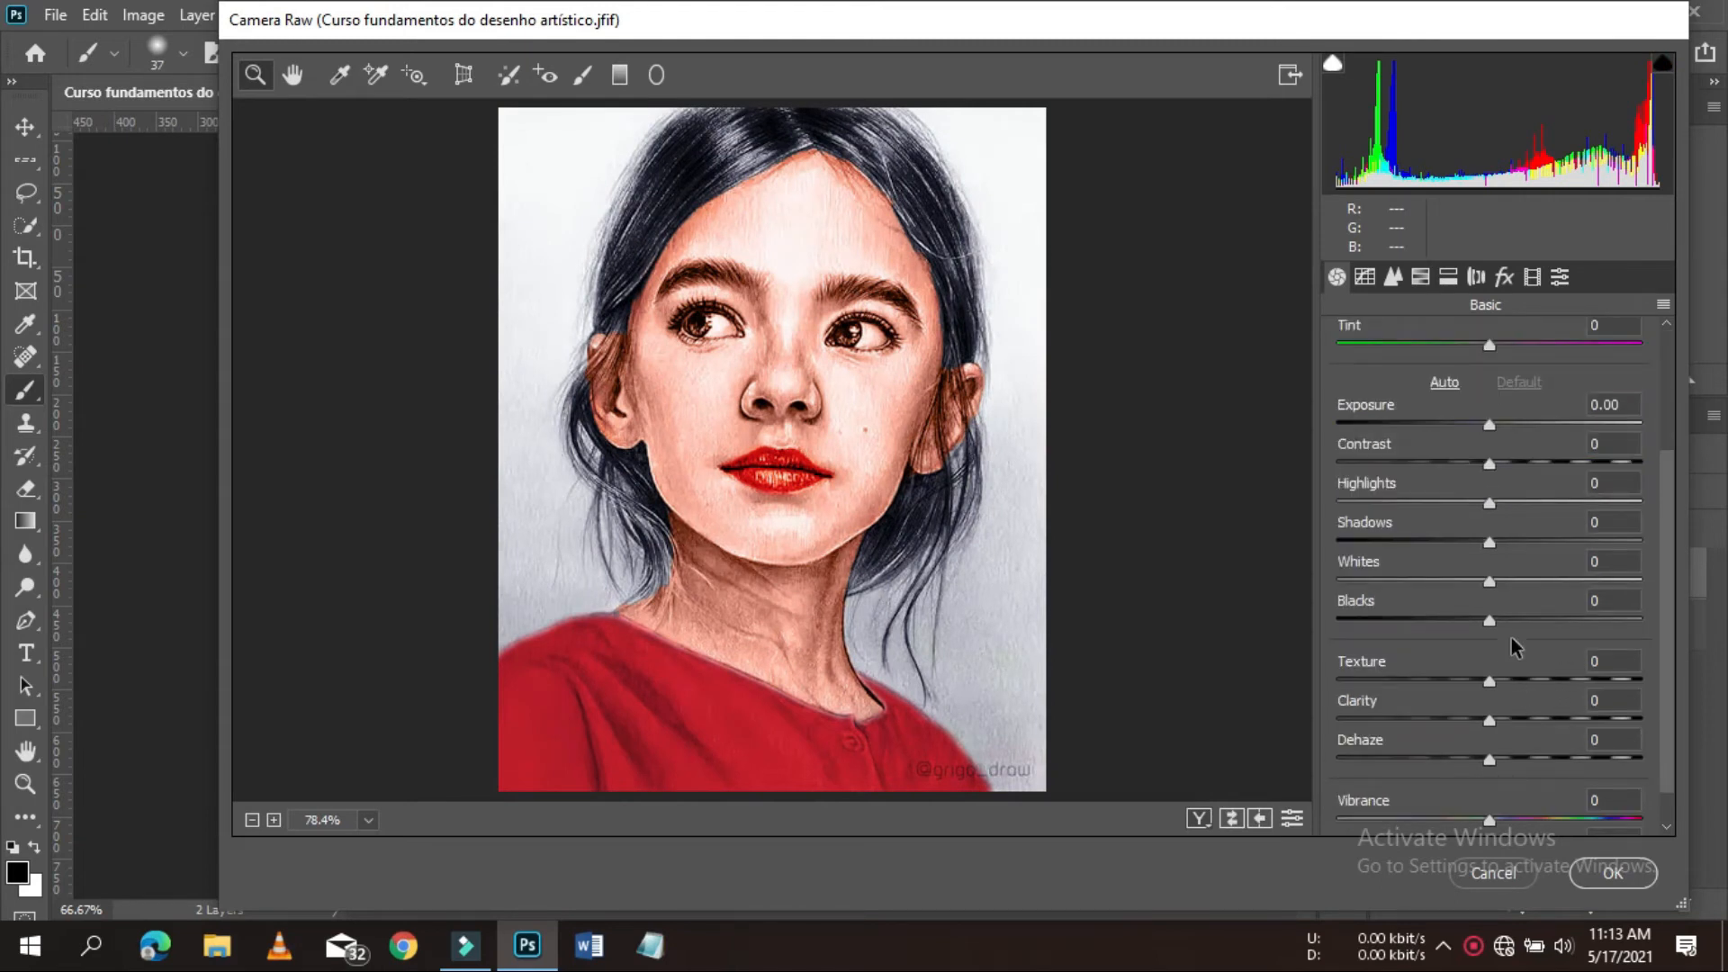
left_click(1490, 541)
scroll(1535, 706, "down", 1)
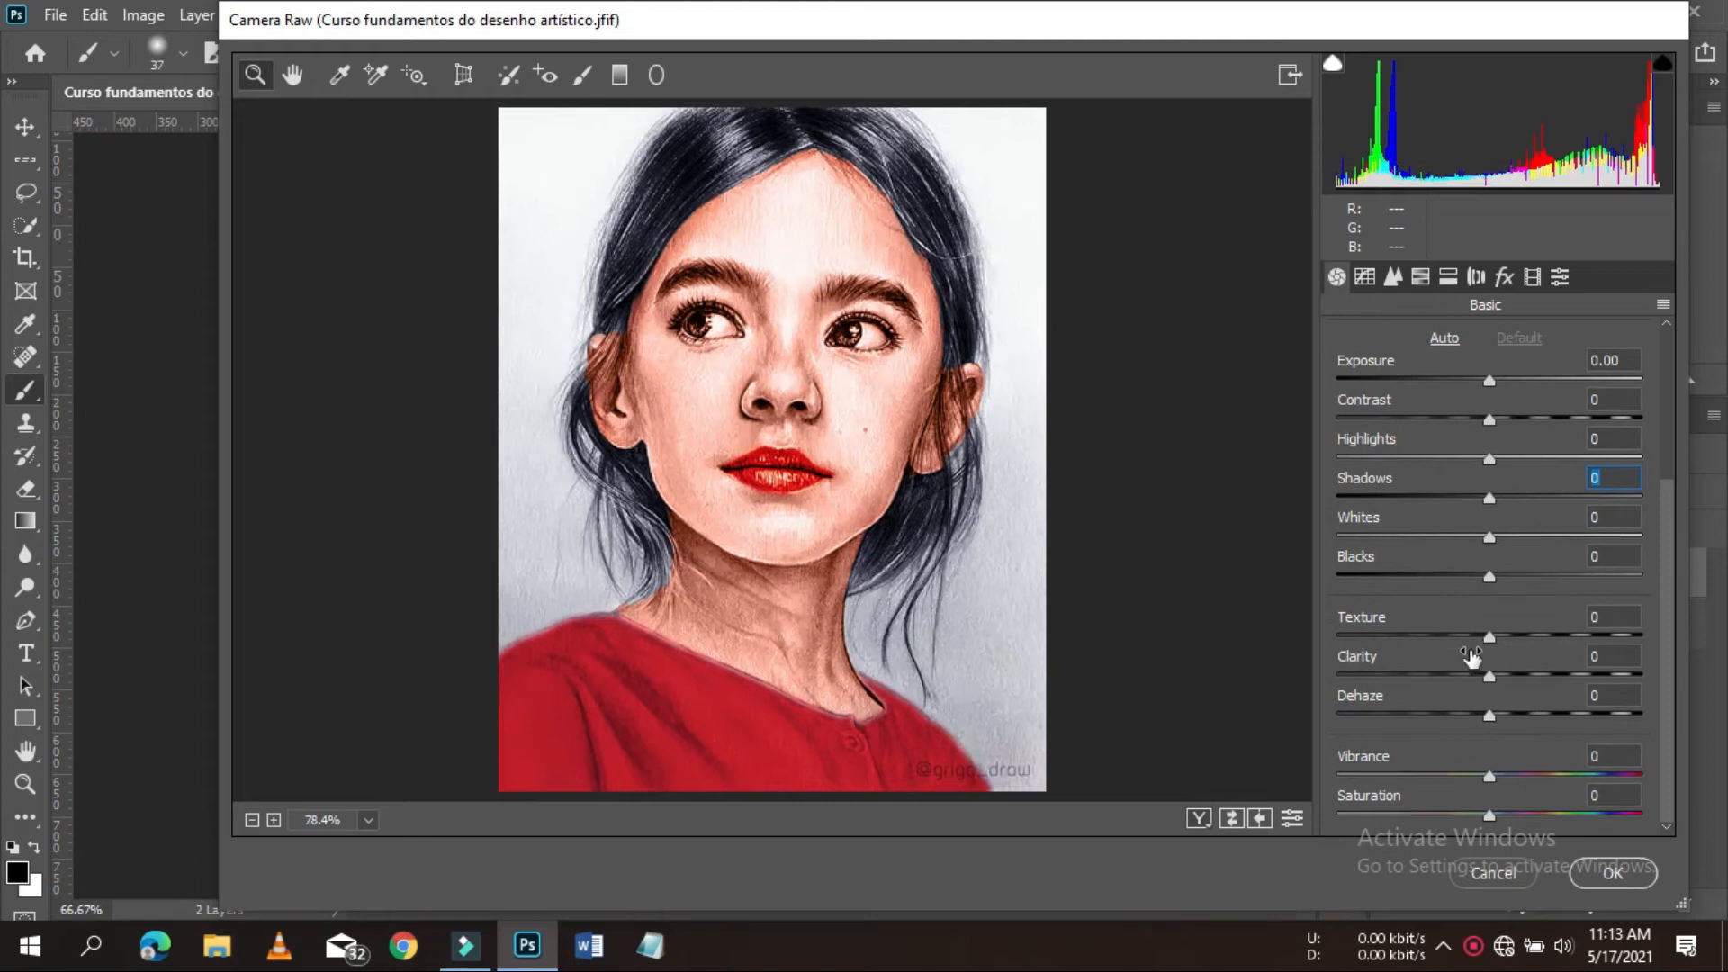
left_click_drag(1487, 677, 1176, 702)
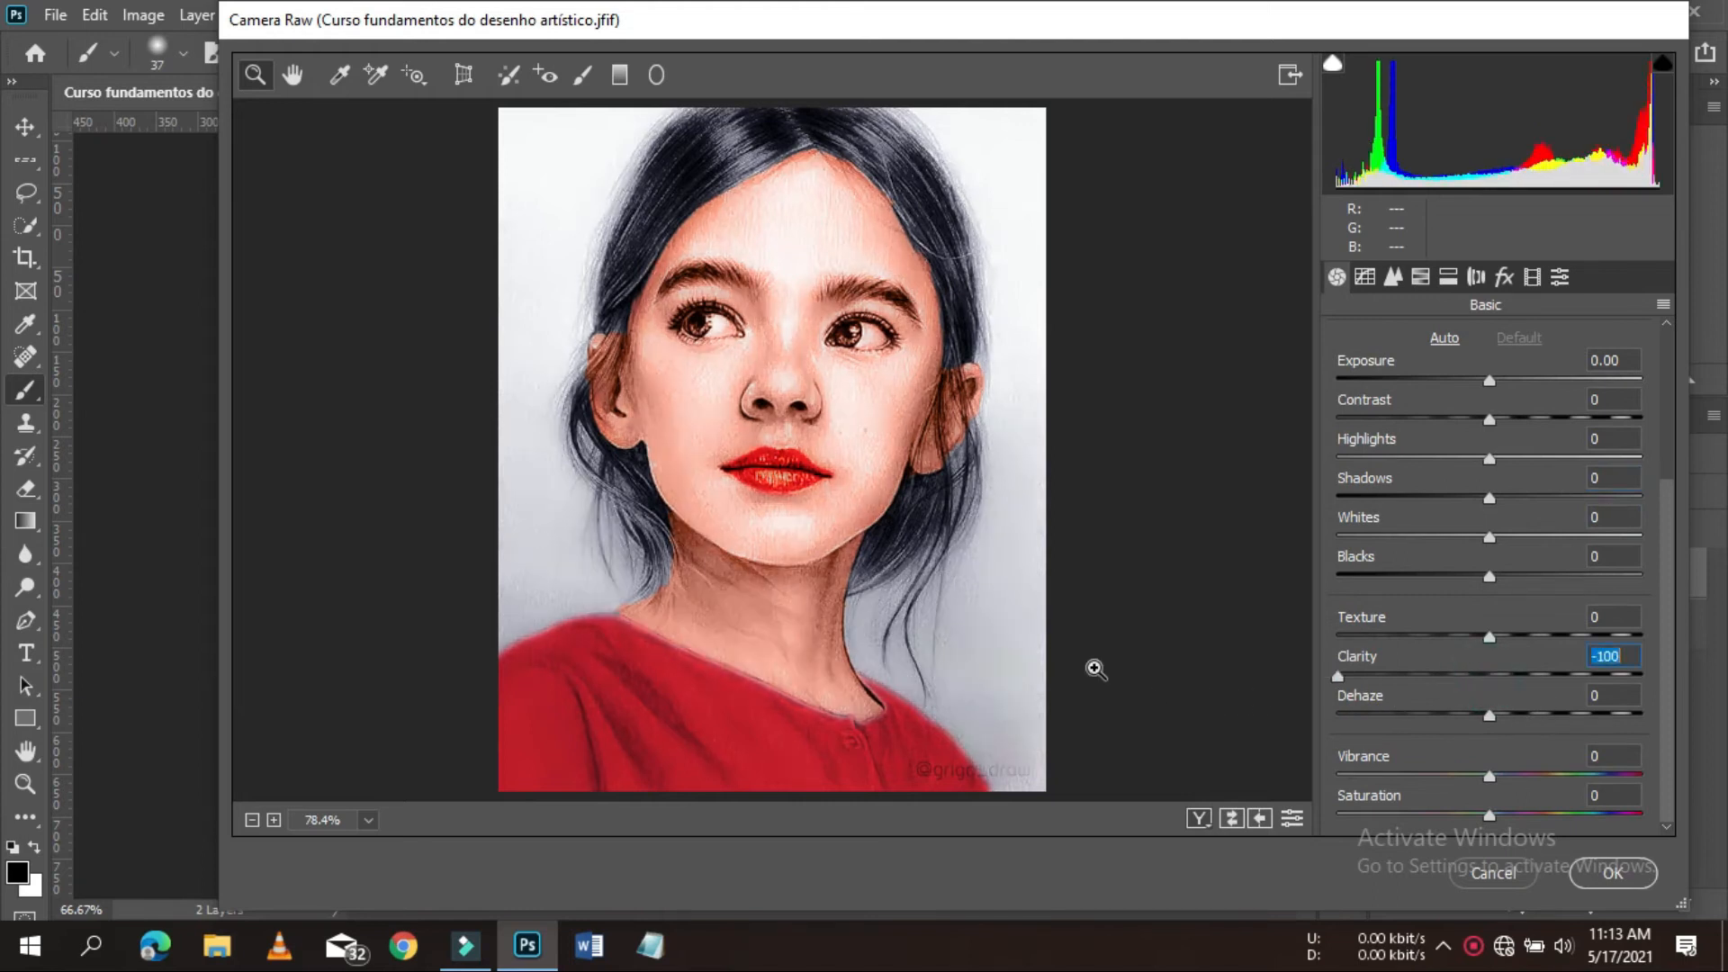
- Smooth the portrait with sharpening Detail at 0, Luminance noise reduction at 100 and Luminance Detail at 0
left_click(1398, 275)
left_click(1411, 464)
left_click_drag(1411, 464, 1197, 462)
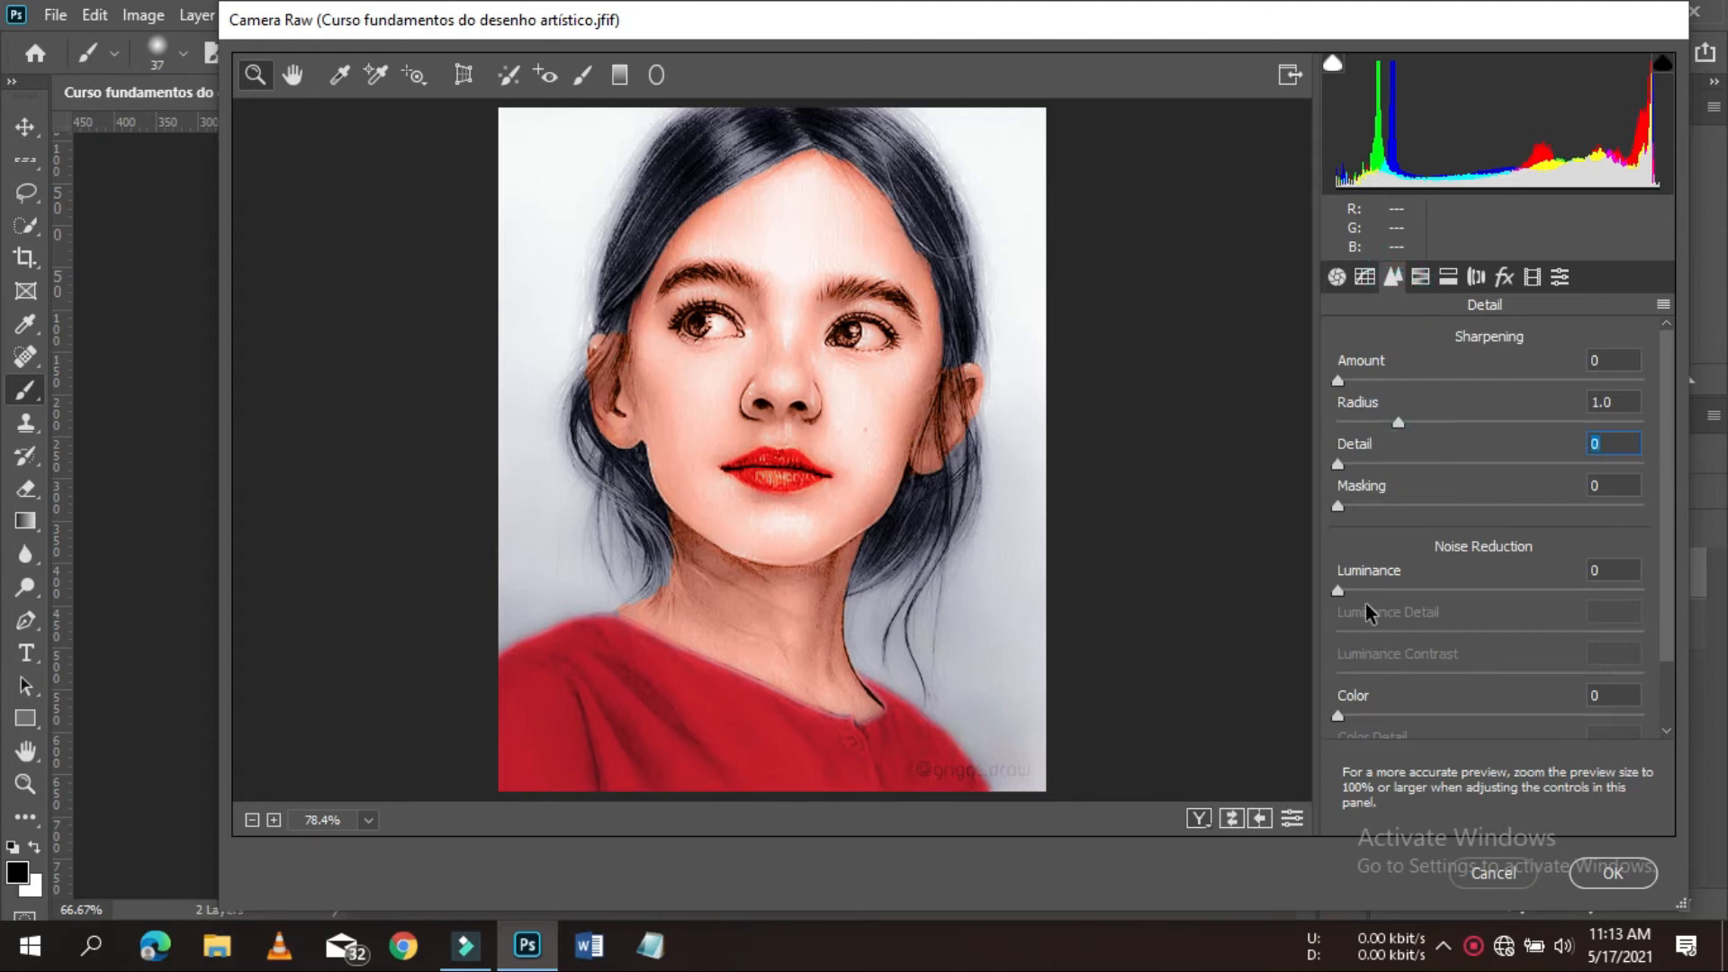
left_click_drag(1339, 594, 1646, 594)
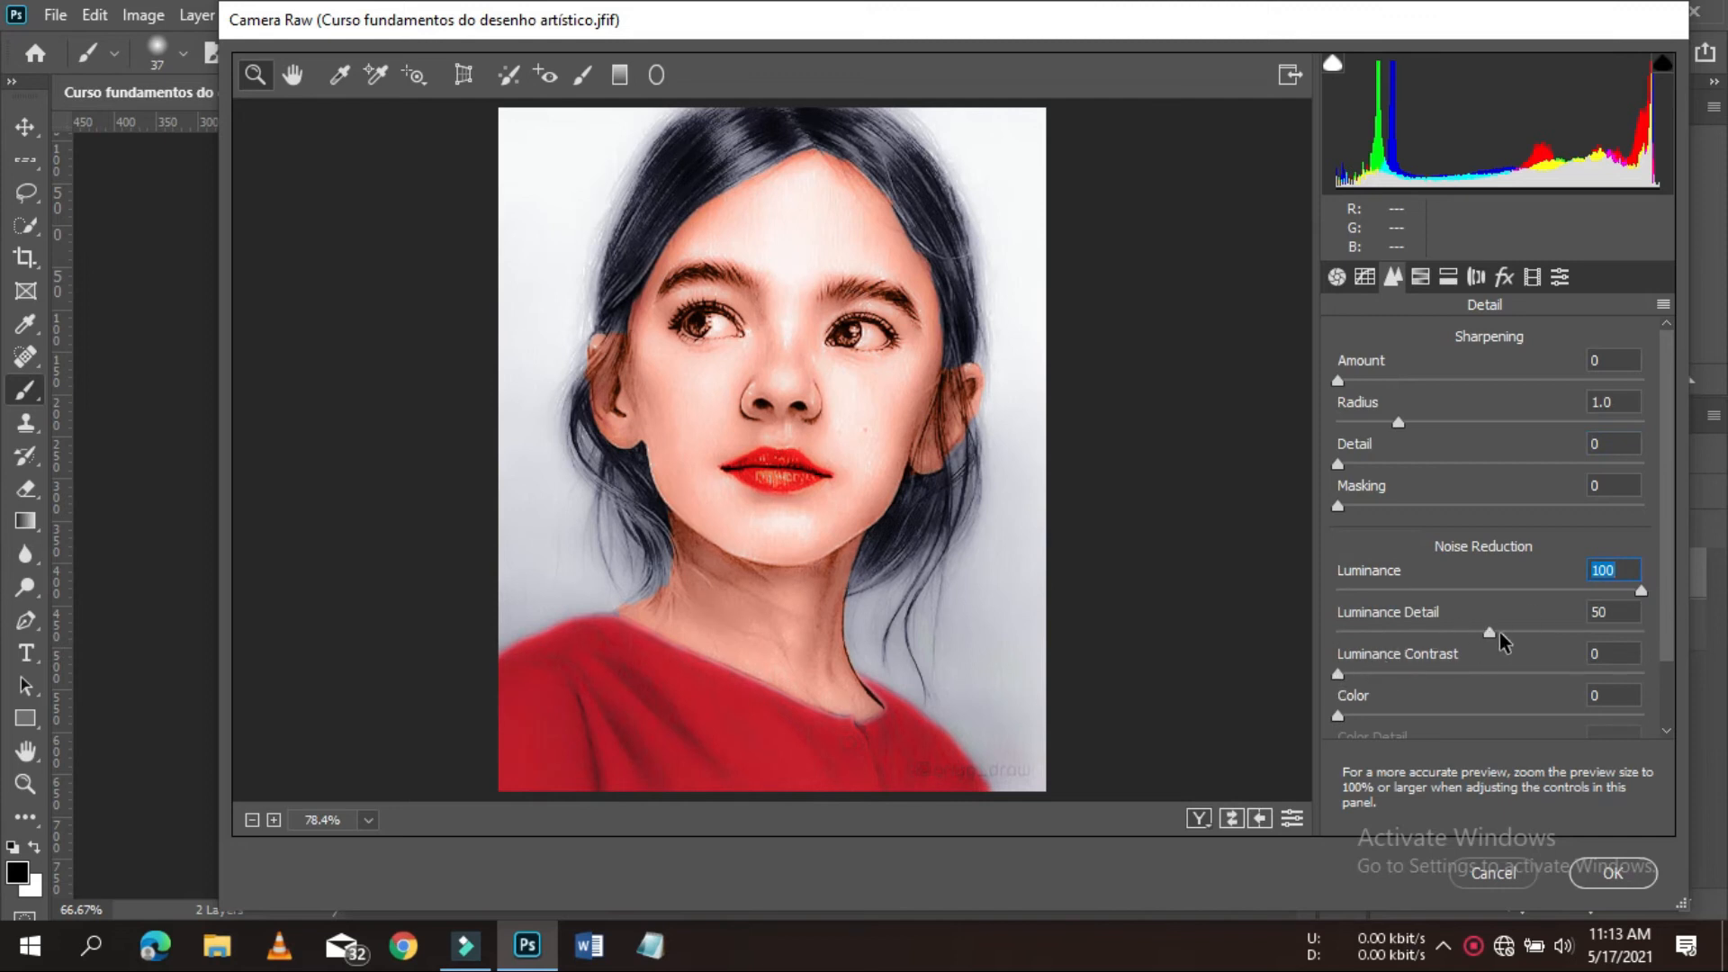
left_click_drag(1489, 632, 1130, 597)
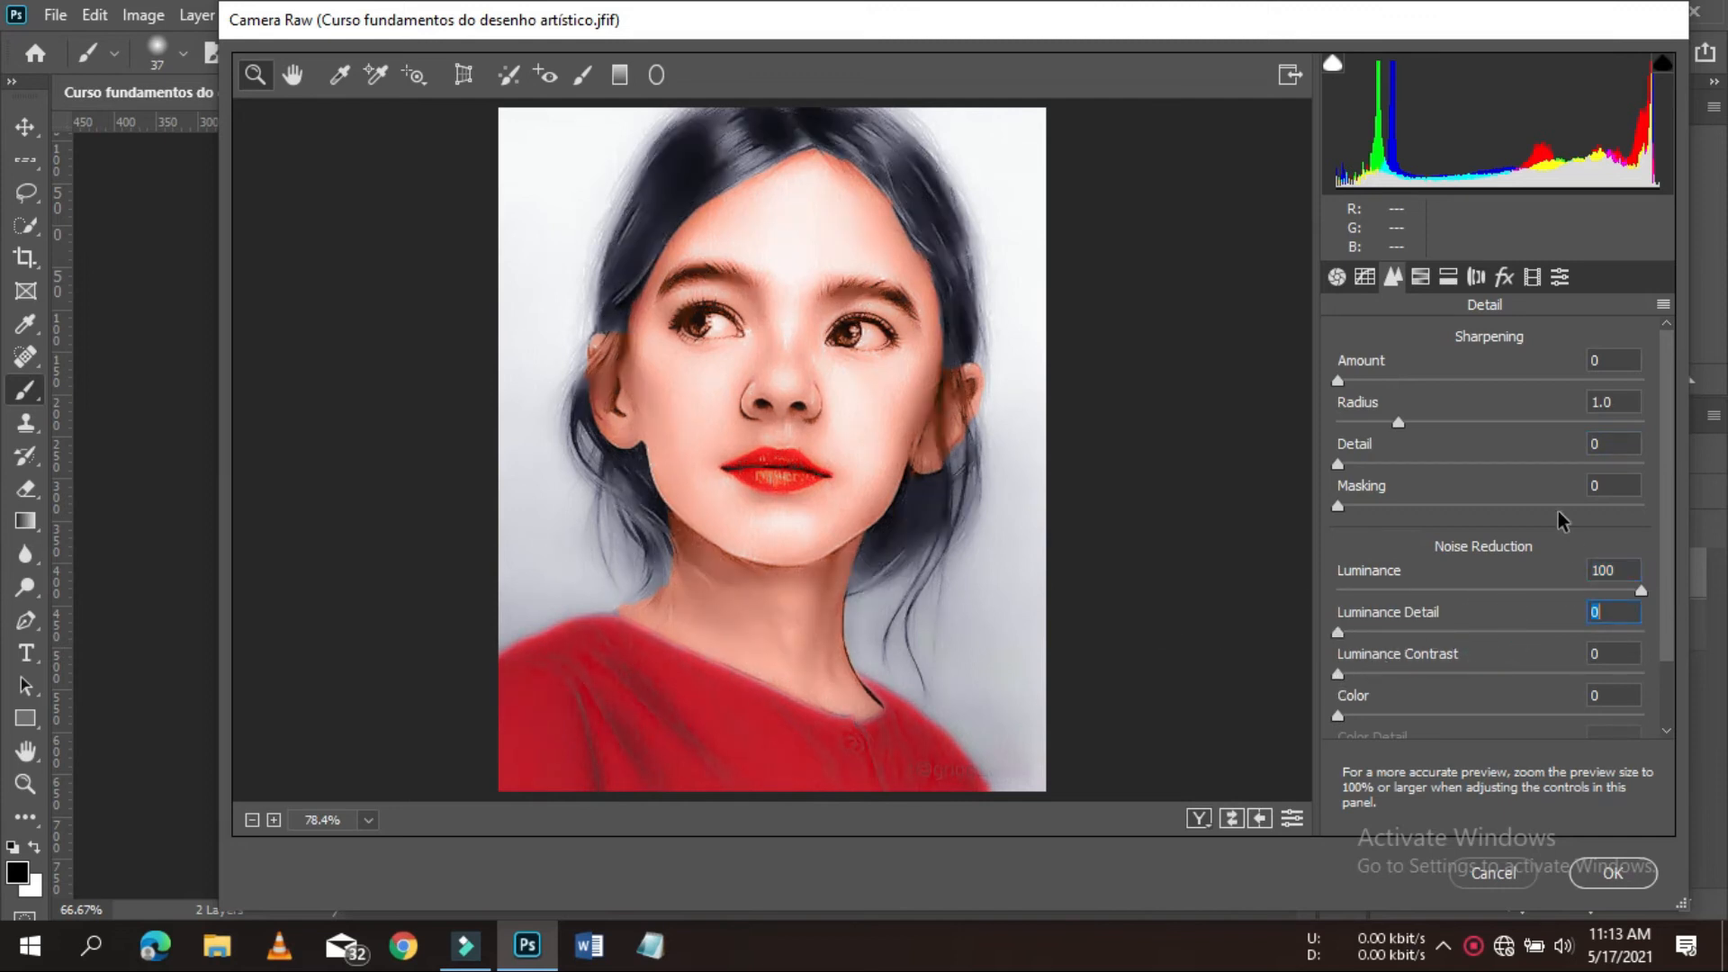
- Set the HSL luminance of Yellows to +43 and Oranges to +7, and apply the Camera Raw filter
left_click(1420, 276)
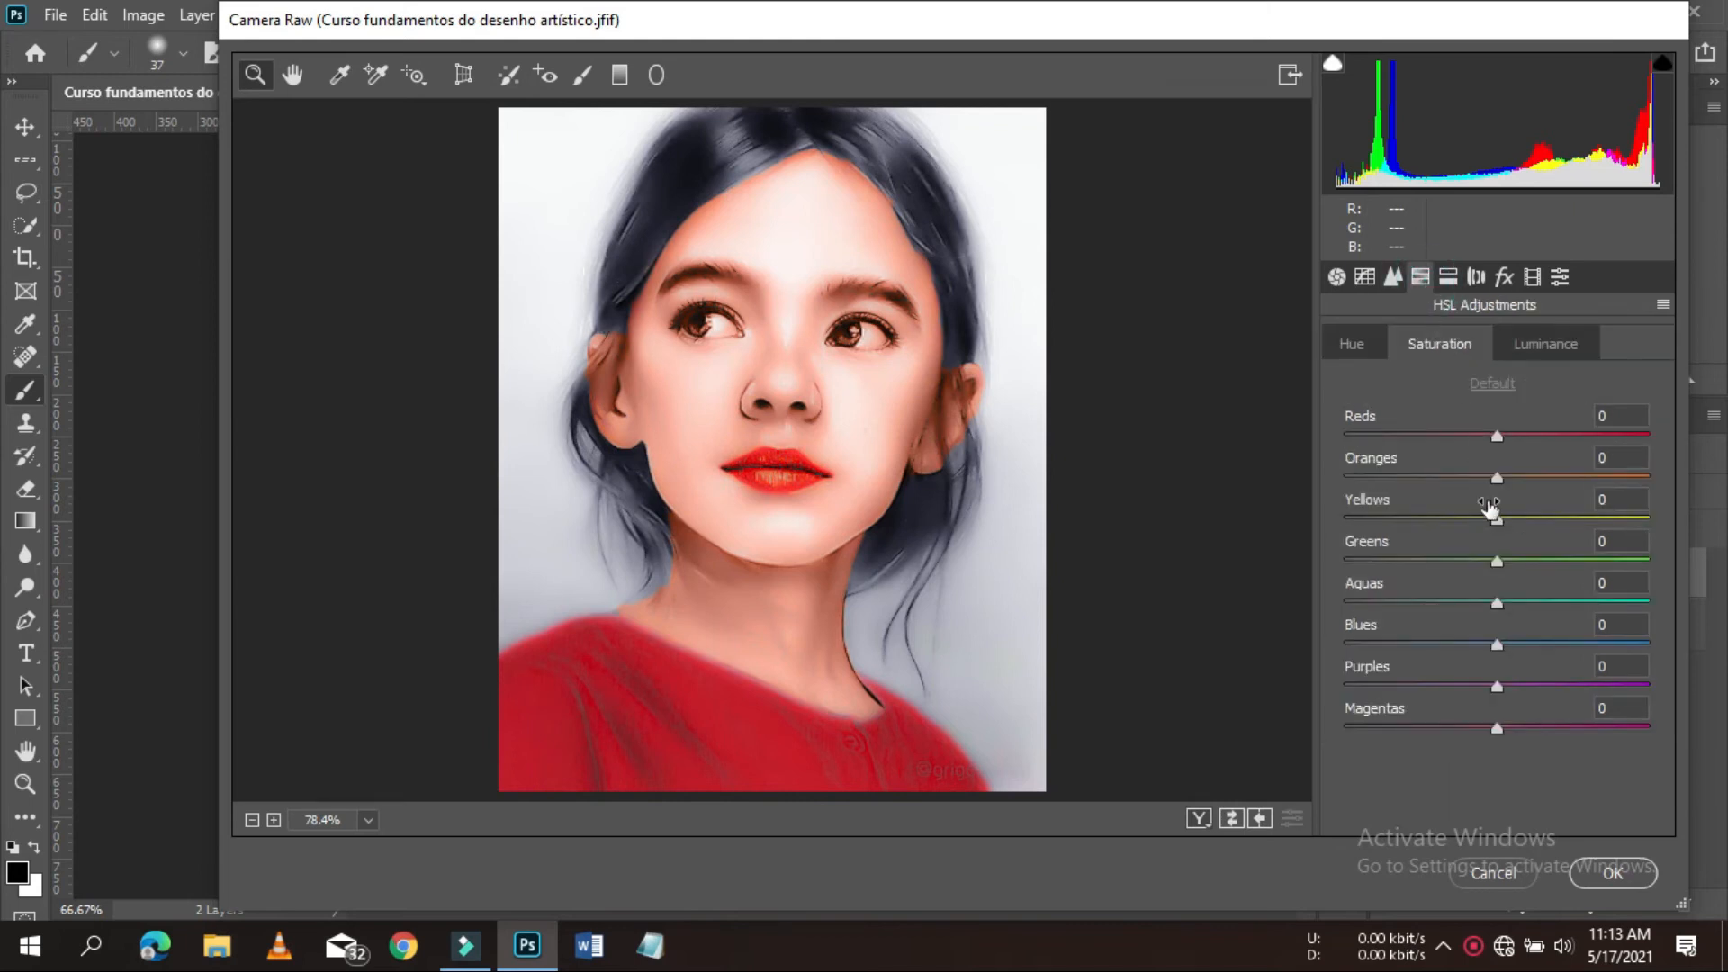
left_click(1539, 345)
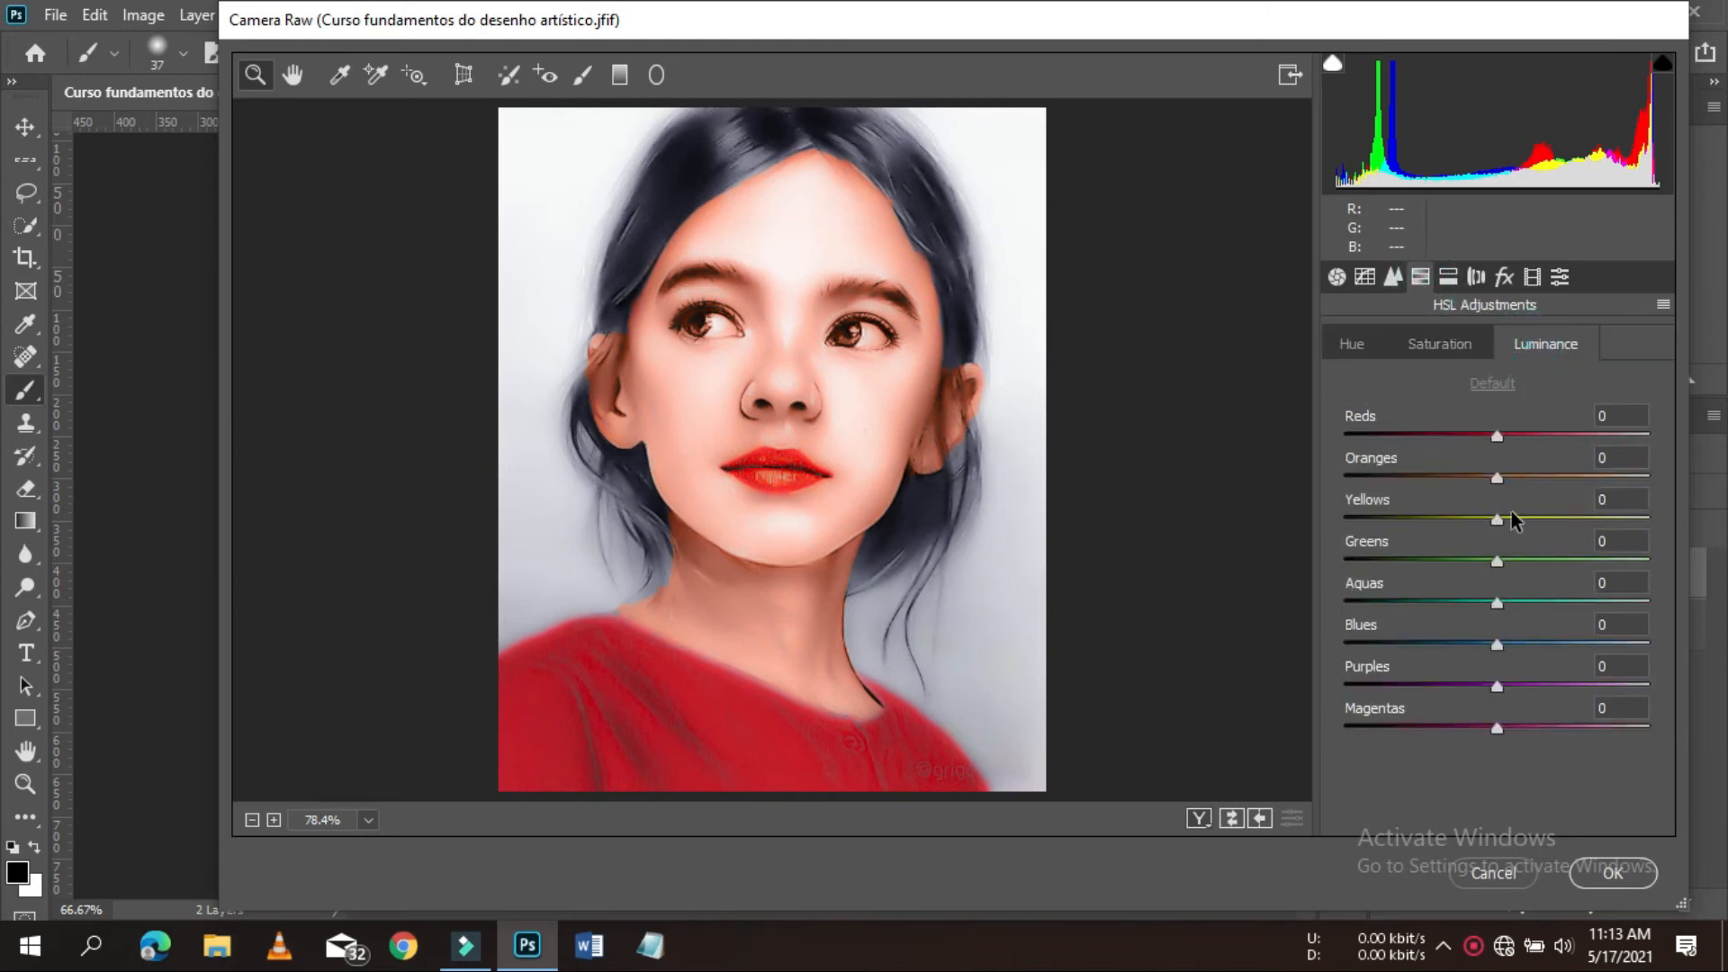
left_click_drag(1502, 530, 1568, 533)
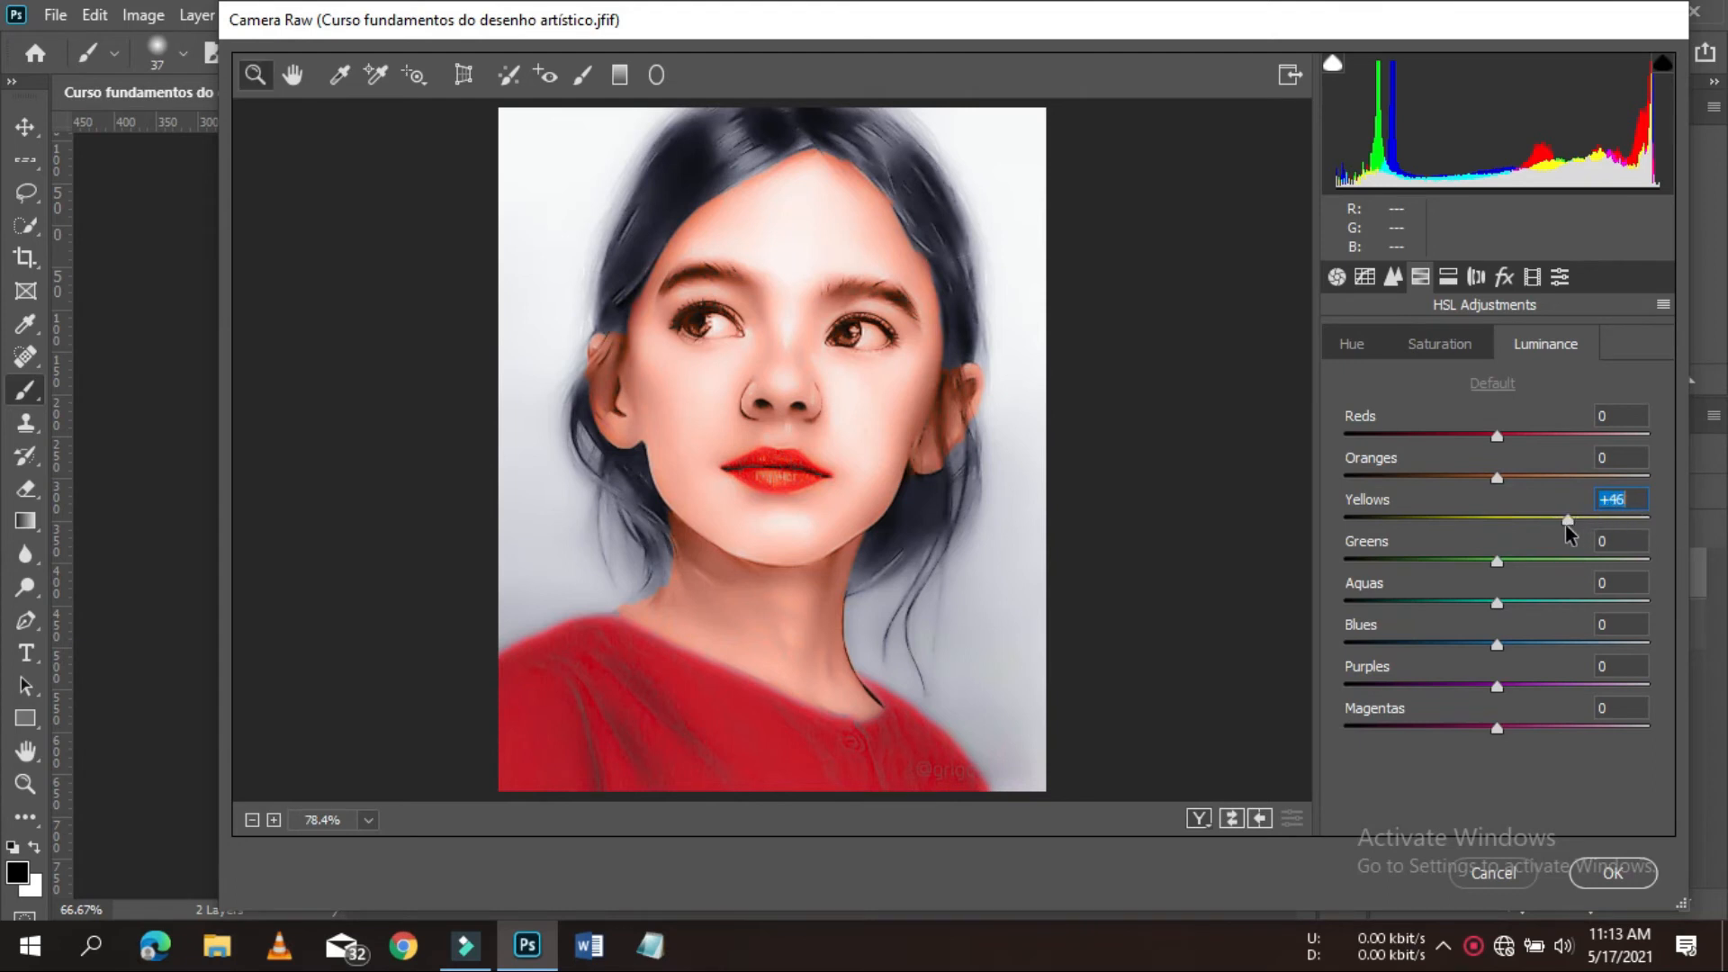
left_click(1506, 478)
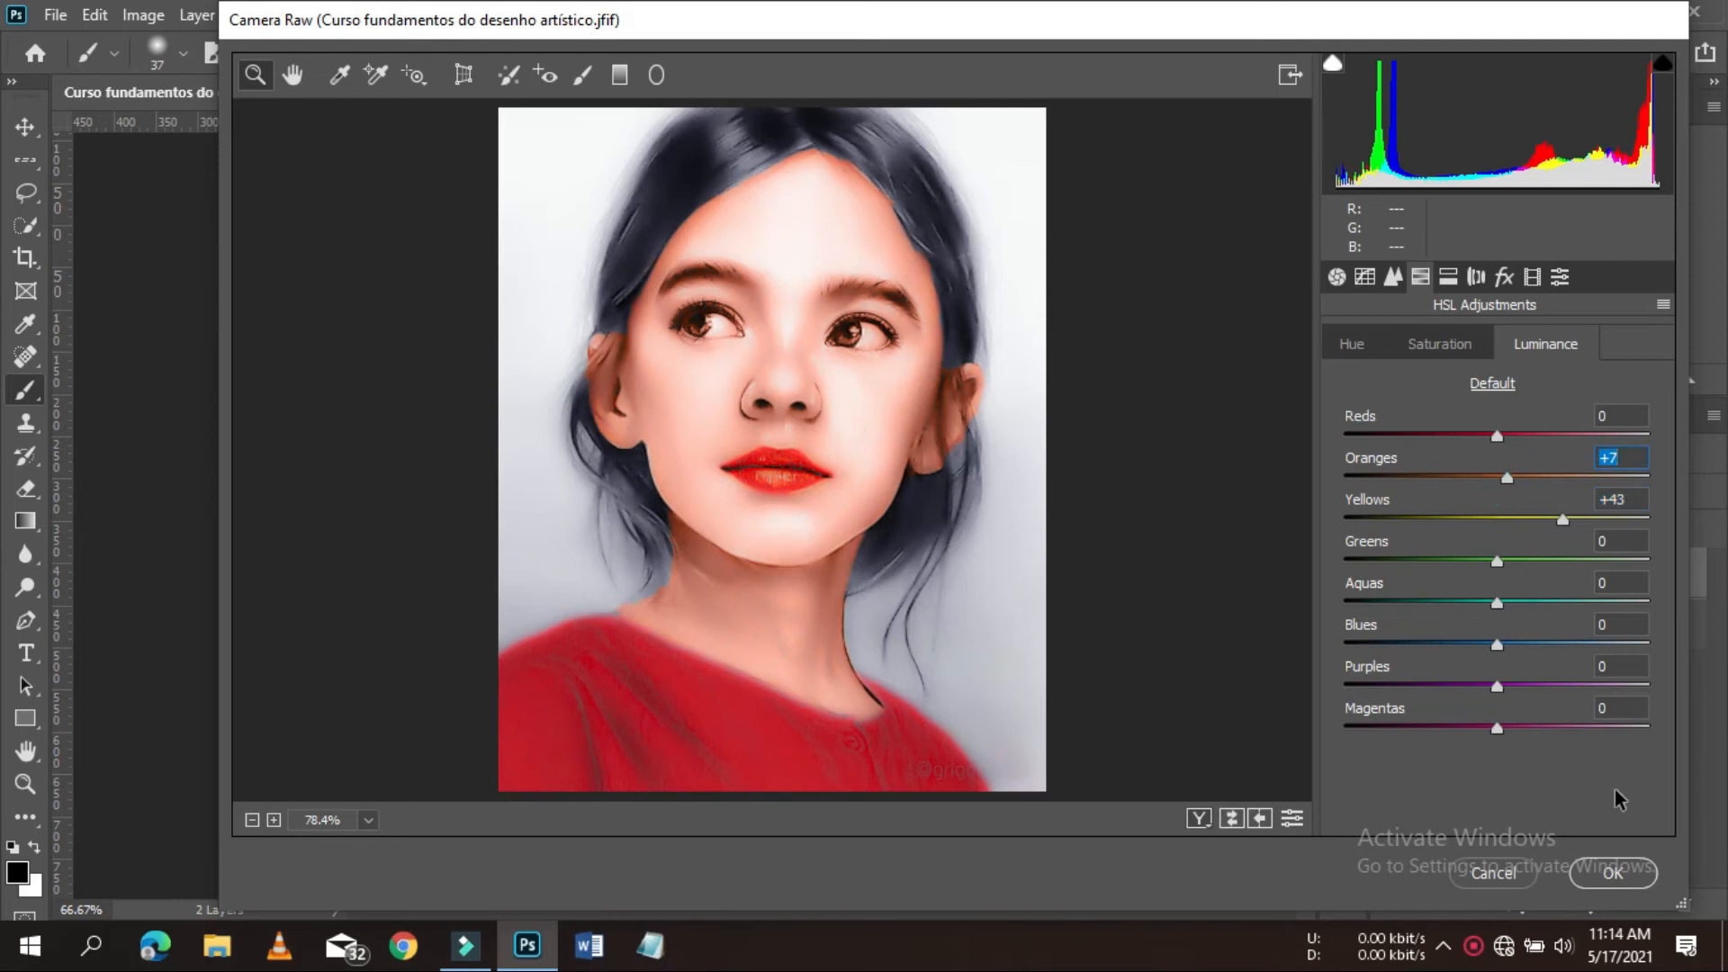
left_click(1612, 872)
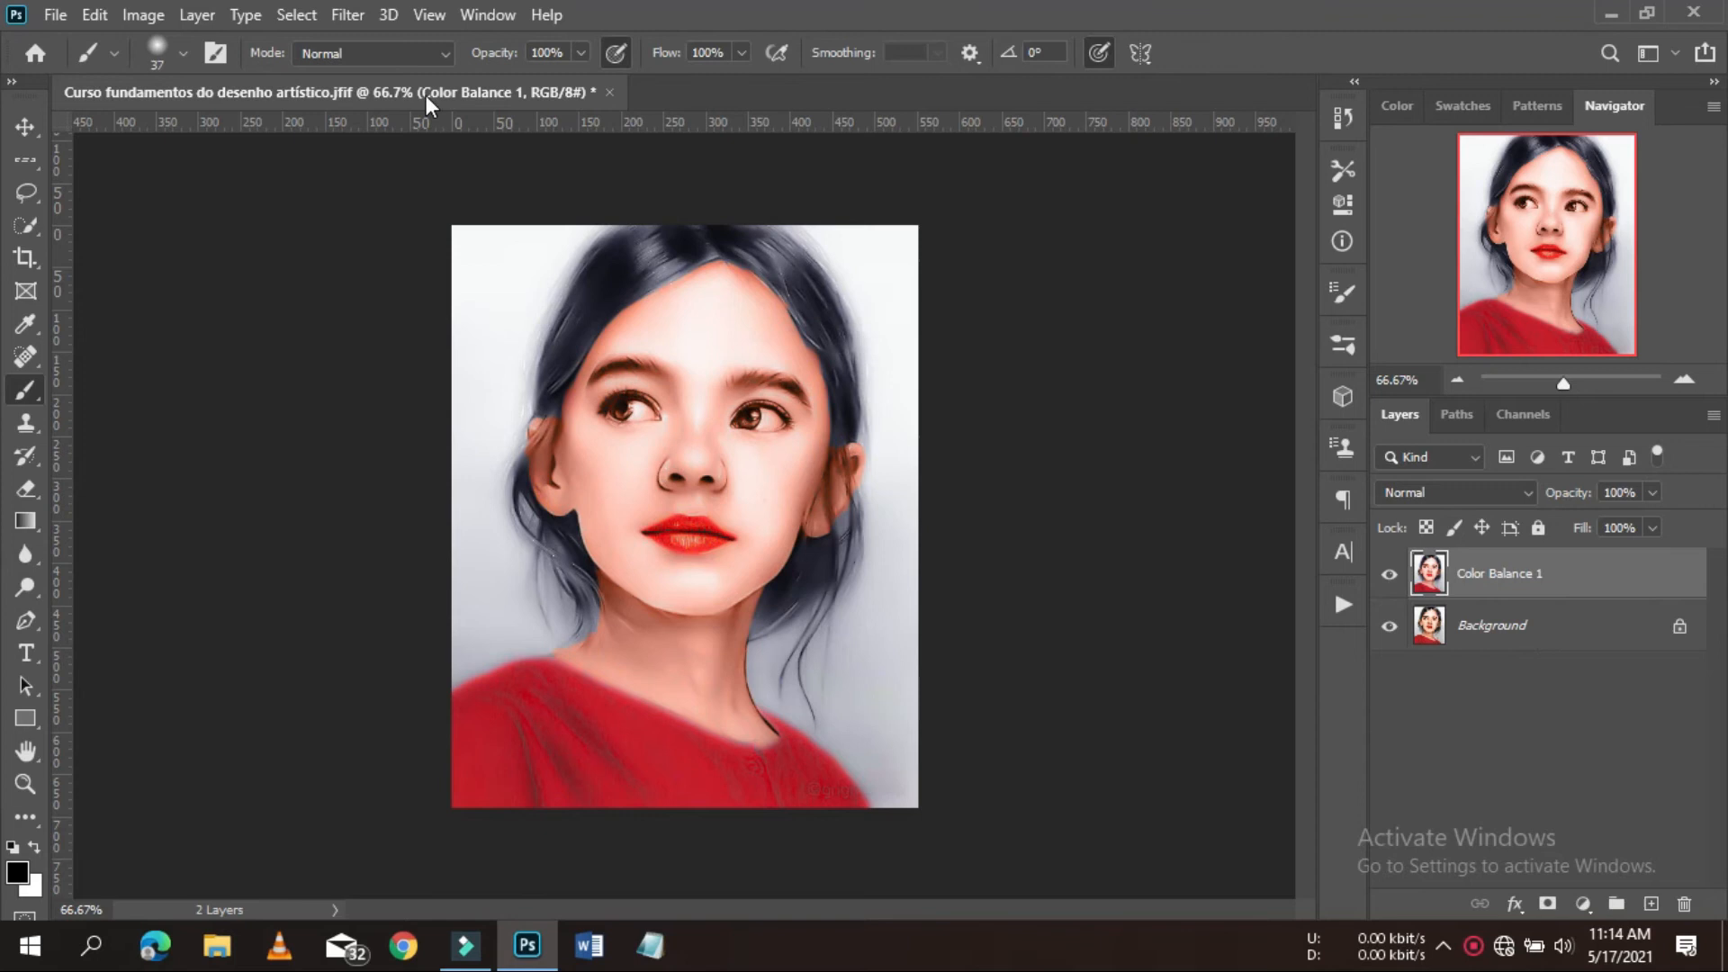
- Add a Hide All layer mask to the Color Balance 1 layer
left_click(197, 14)
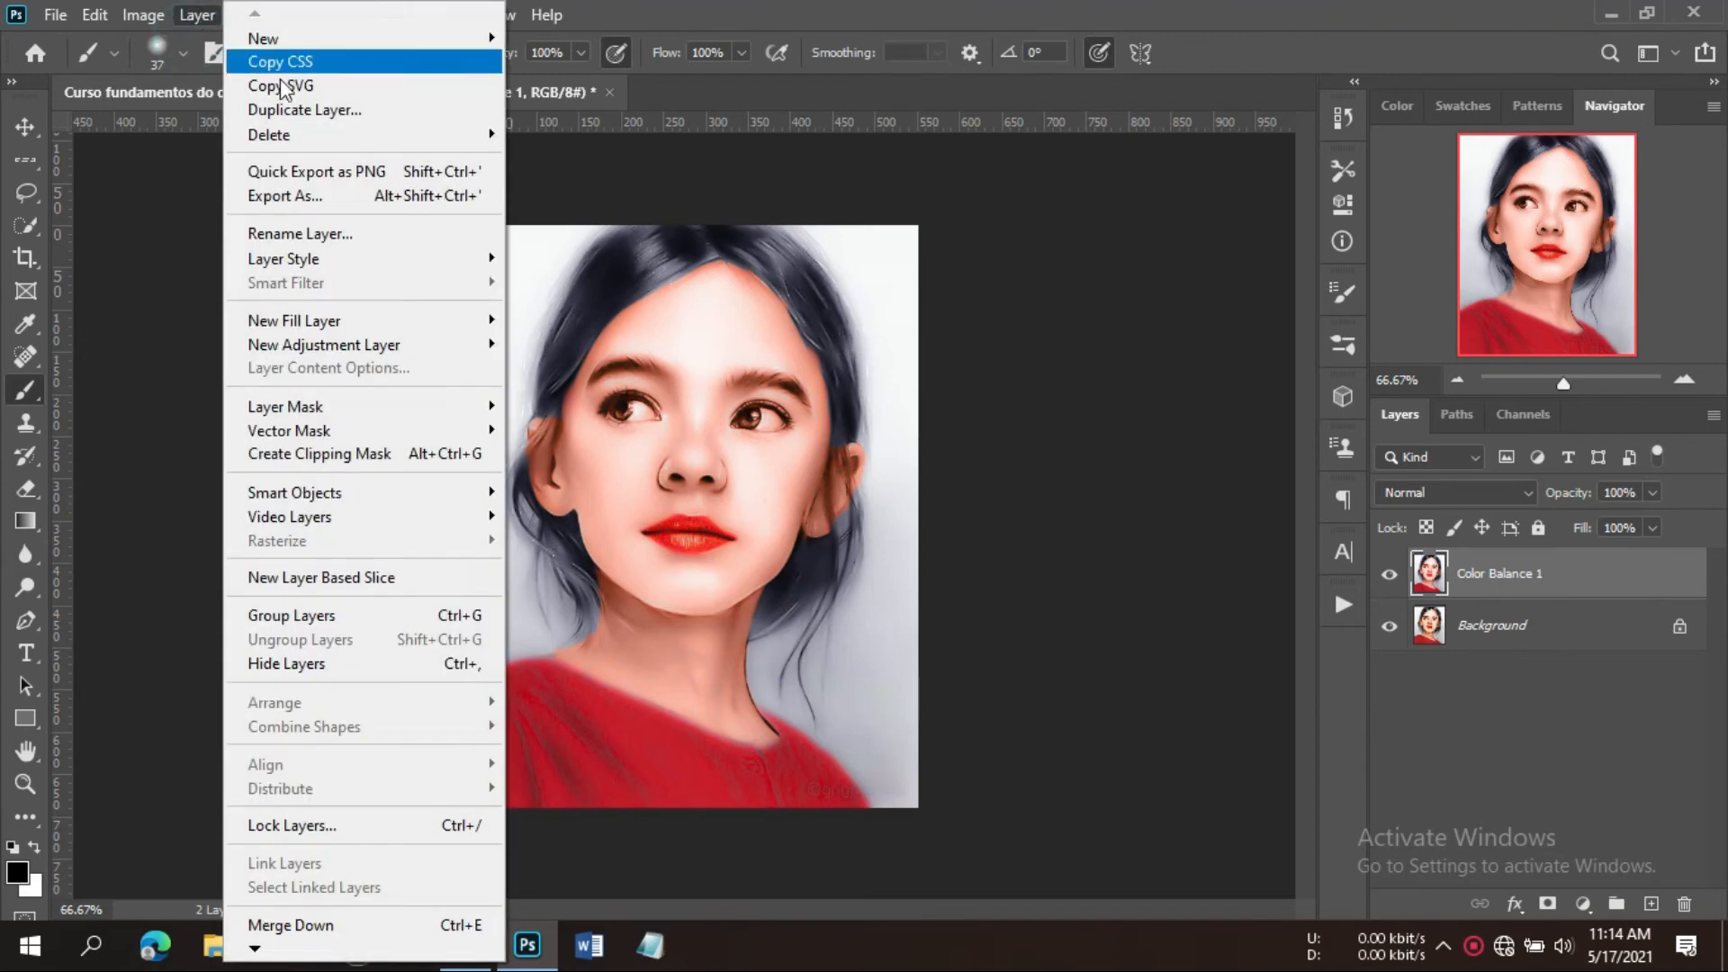
mouse_move(315, 409)
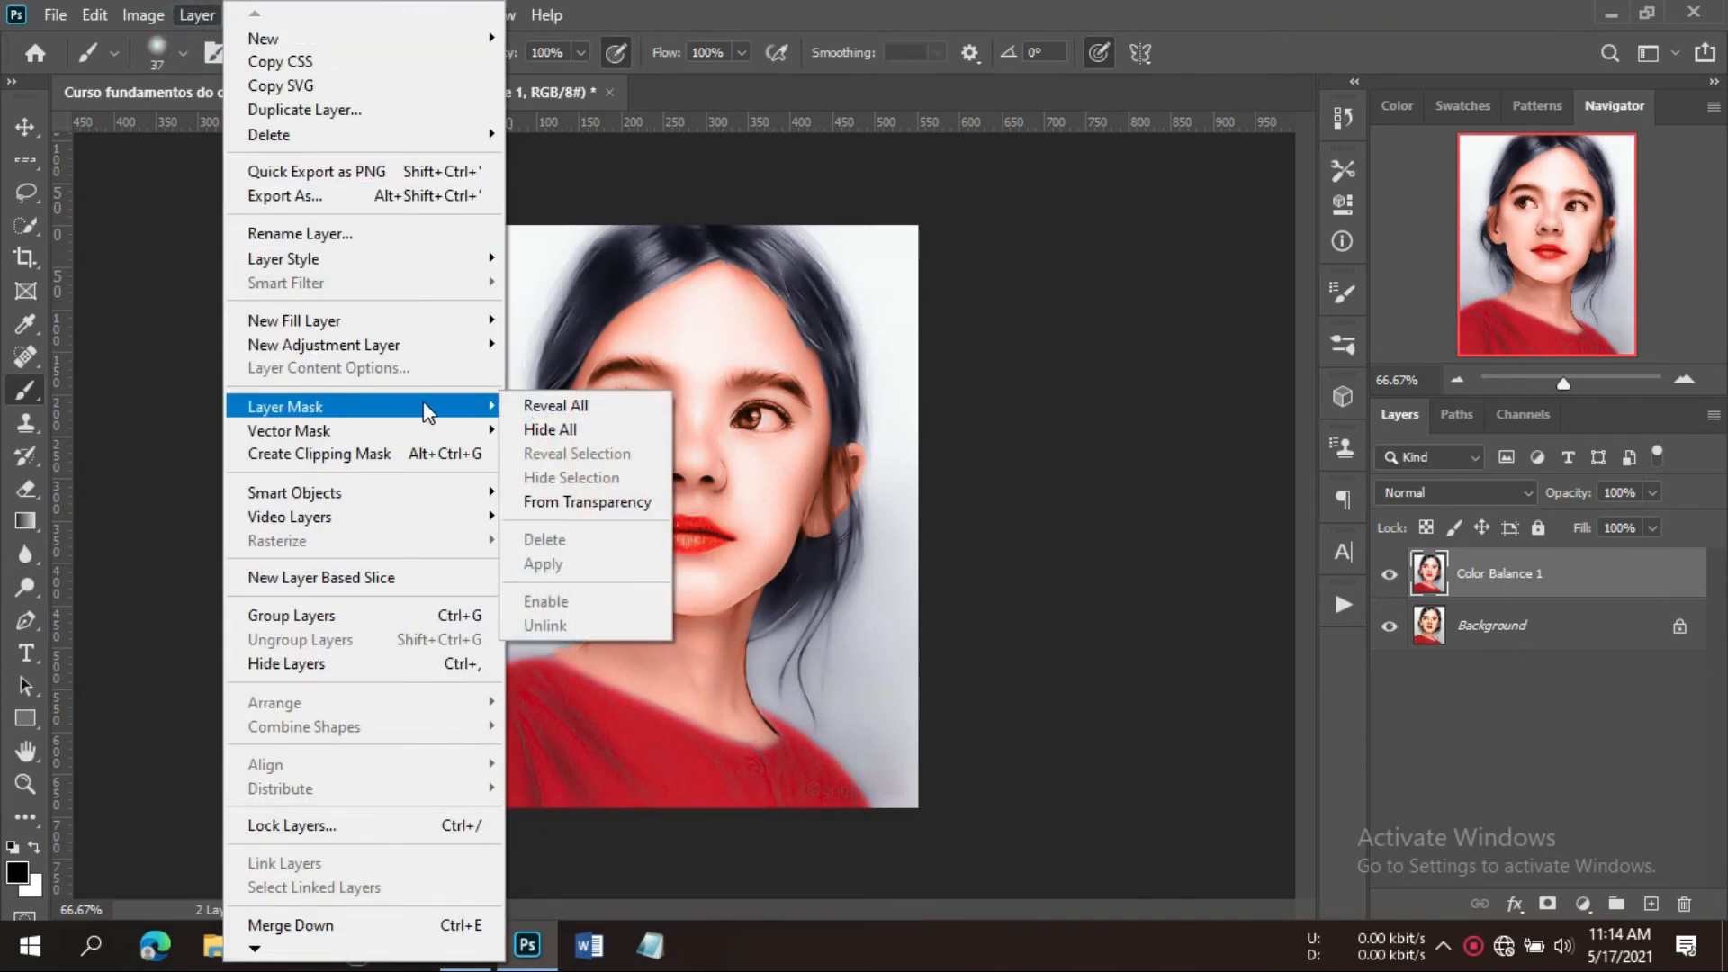
left_click(524, 429)
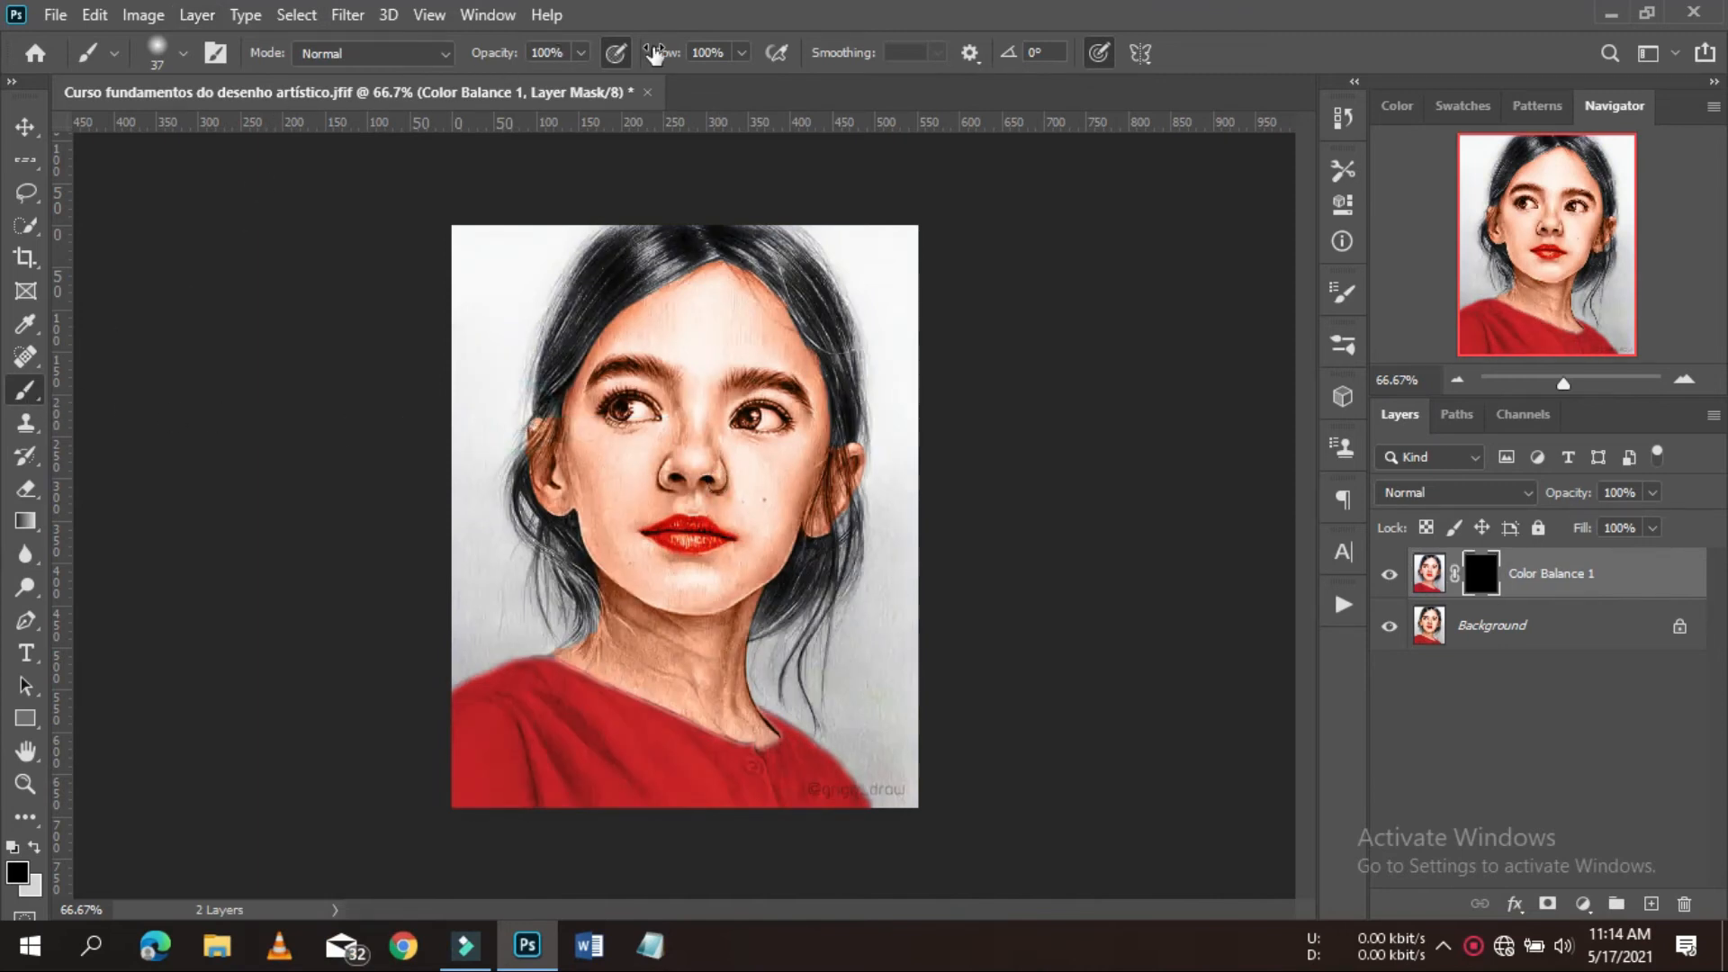
- Swap the foreground to the light colour and paint the mask over the cheek on the portrait's left side to reveal smoothed skin
left_click(586, 463)
left_click(596, 476)
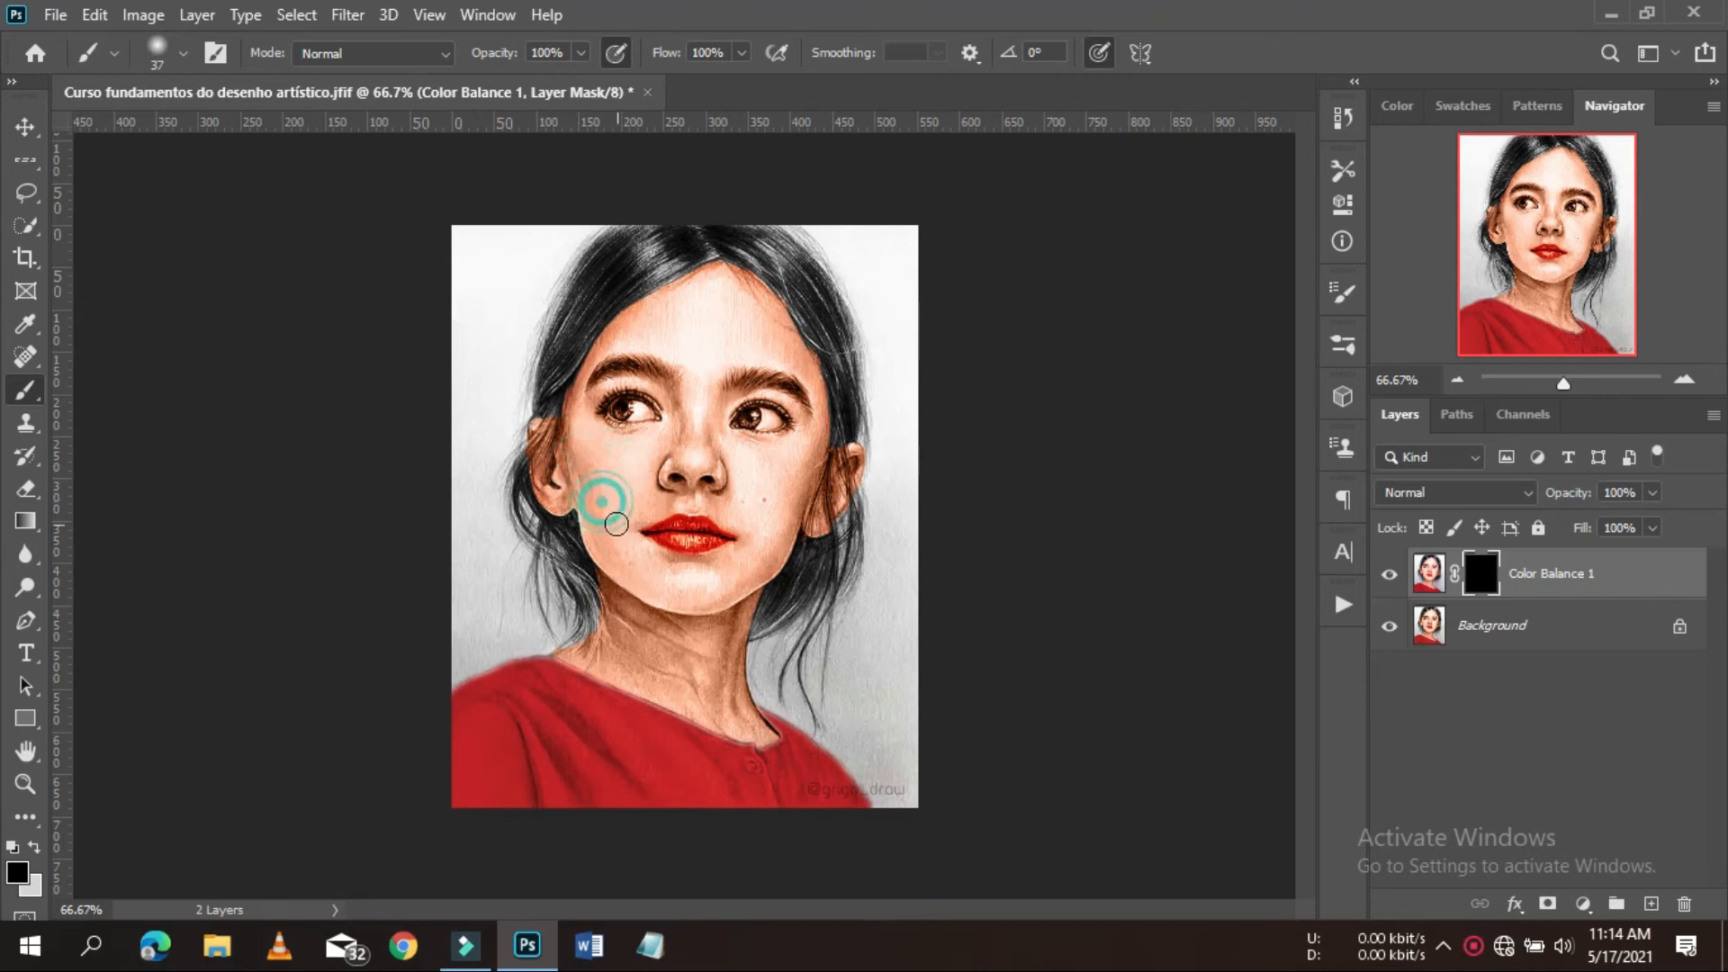
left_click(33, 850)
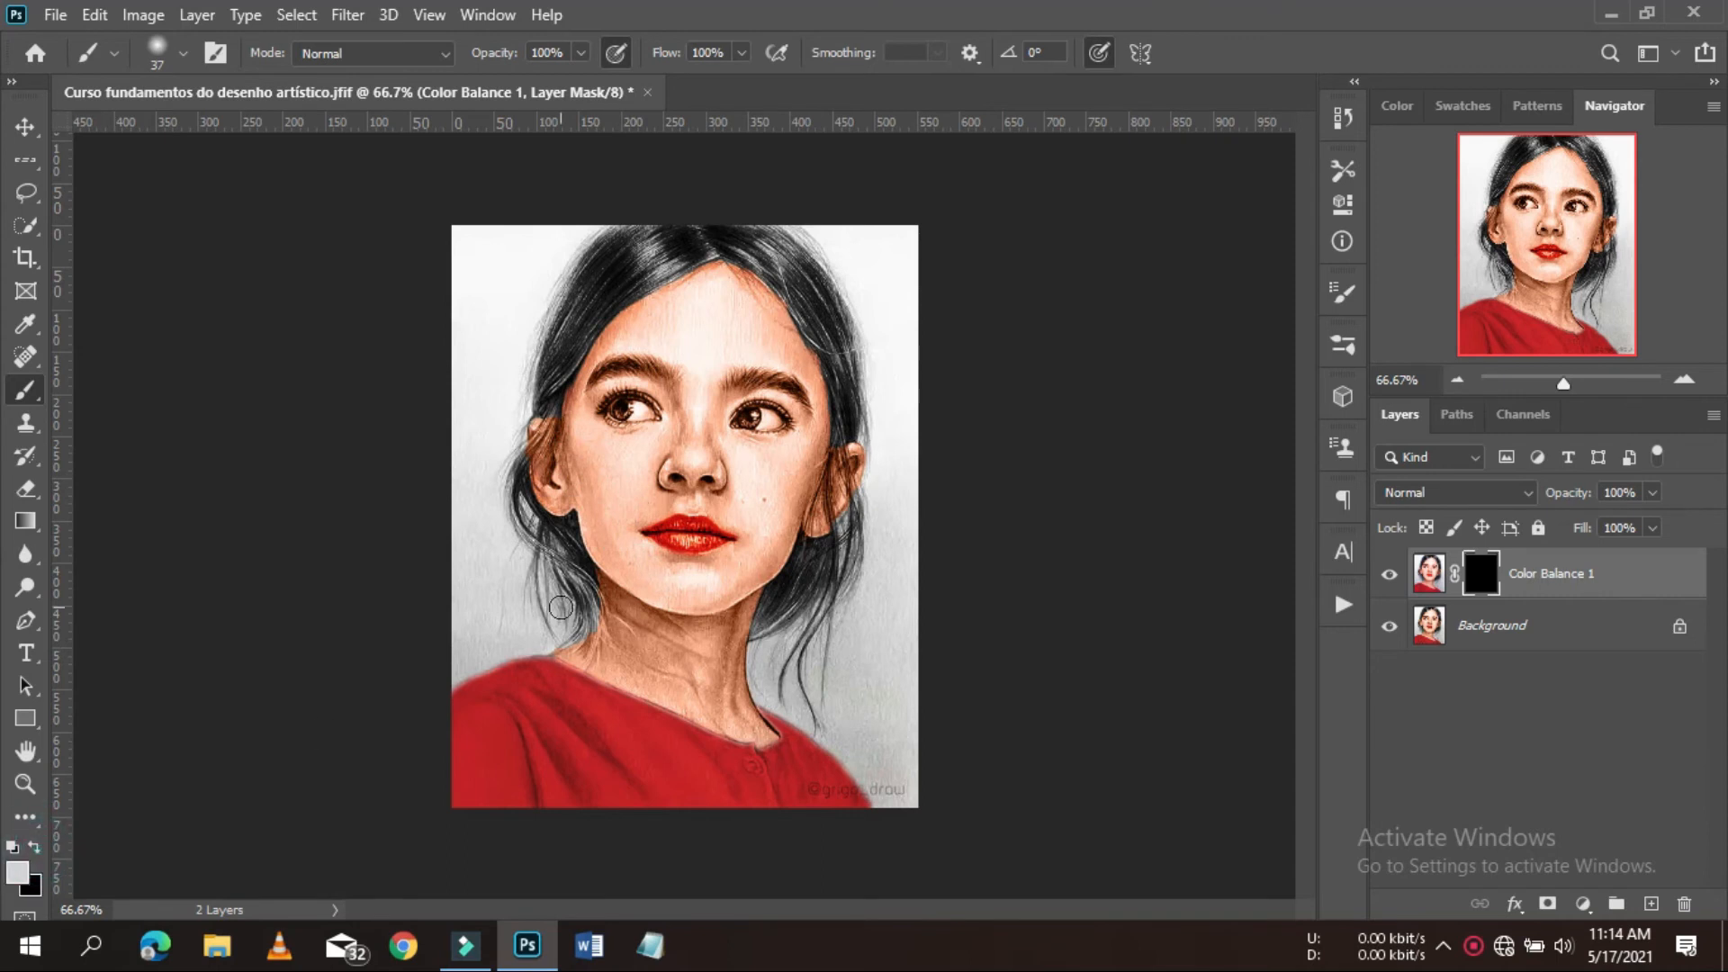
mouse_move(612, 468)
left_mouse_down()
mouse_move(629, 567)
mouse_move(601, 508)
mouse_move(635, 575)
mouse_move(582, 447)
mouse_move(610, 521)
left_mouse_up()
mouse_move(642, 456)
left_mouse_down()
mouse_move(619, 475)
mouse_move(621, 551)
left_mouse_up()
- Paint the mask over the other cheek, the forehead, the chin and part of the neck to reveal smoothed skin
key("ctrl+plus")
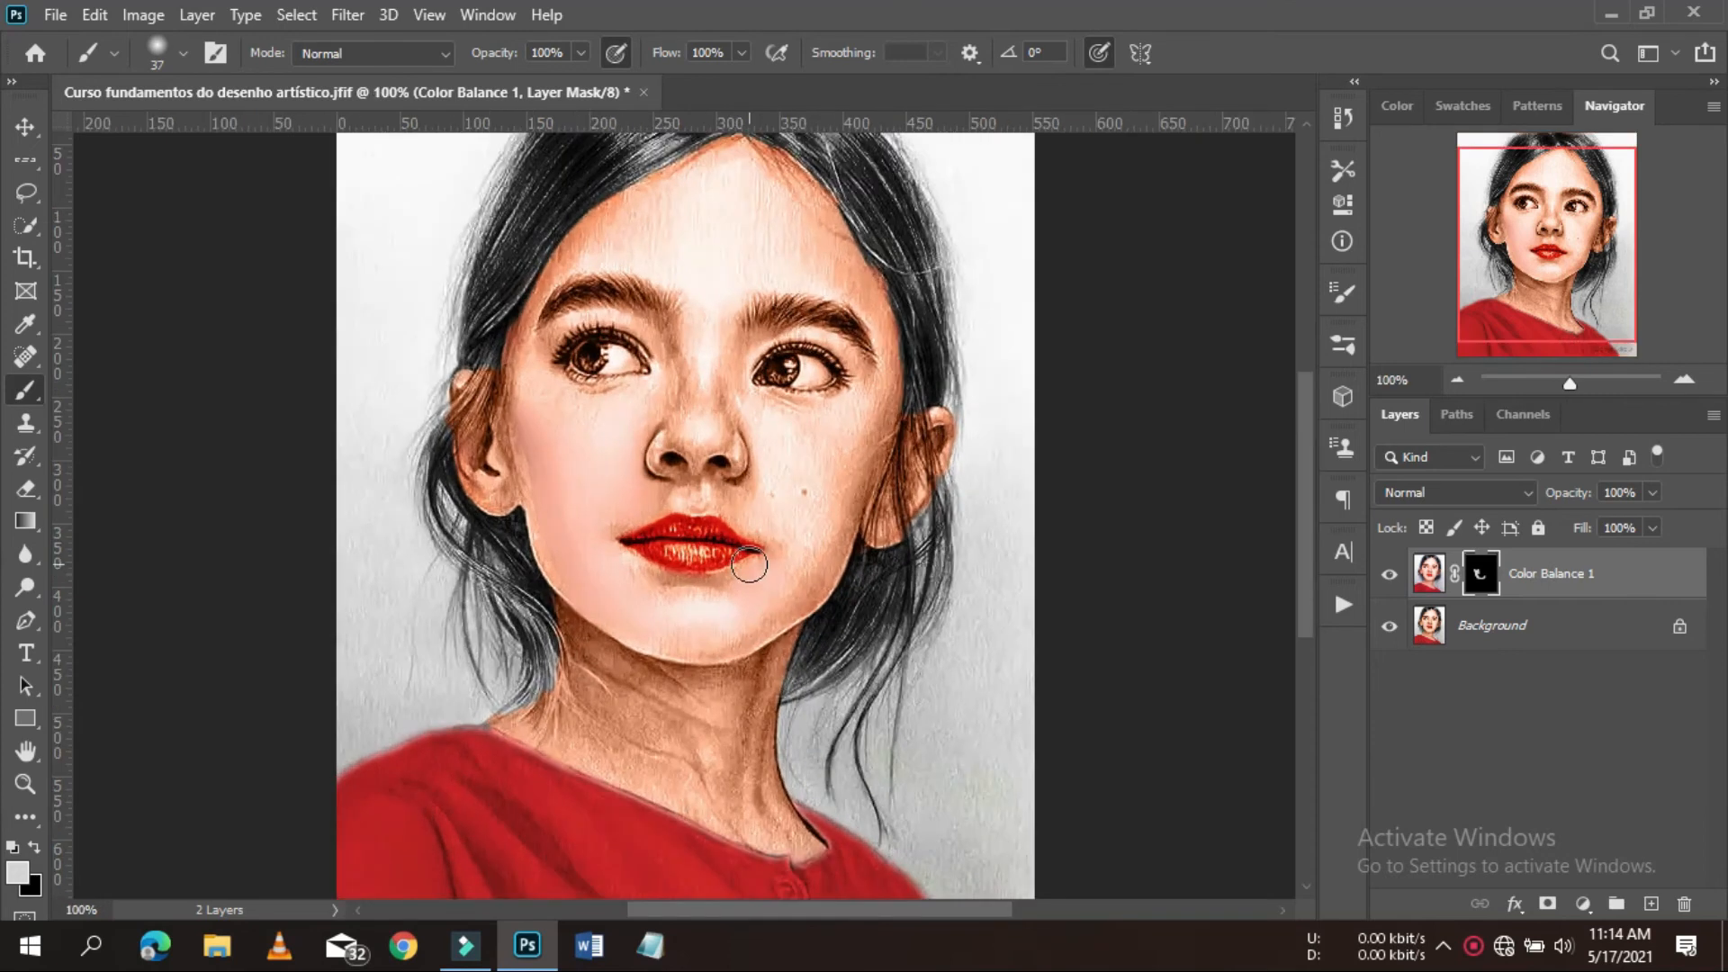
mouse_move(783, 441)
left_mouse_down()
mouse_move(791, 521)
mouse_move(812, 511)
mouse_move(836, 421)
mouse_move(840, 480)
mouse_move(636, 579)
mouse_move(832, 530)
mouse_move(622, 571)
mouse_move(643, 420)
left_mouse_up()
mouse_move(818, 231)
left_mouse_down()
mouse_move(718, 144)
mouse_move(641, 211)
mouse_move(770, 206)
mouse_move(742, 275)
mouse_move(723, 229)
mouse_move(887, 369)
mouse_move(869, 490)
mouse_move(776, 432)
mouse_move(756, 503)
left_mouse_up()
mouse_move(589, 664)
left_mouse_down()
mouse_move(762, 785)
mouse_move(742, 666)
mouse_move(594, 635)
left_mouse_up()
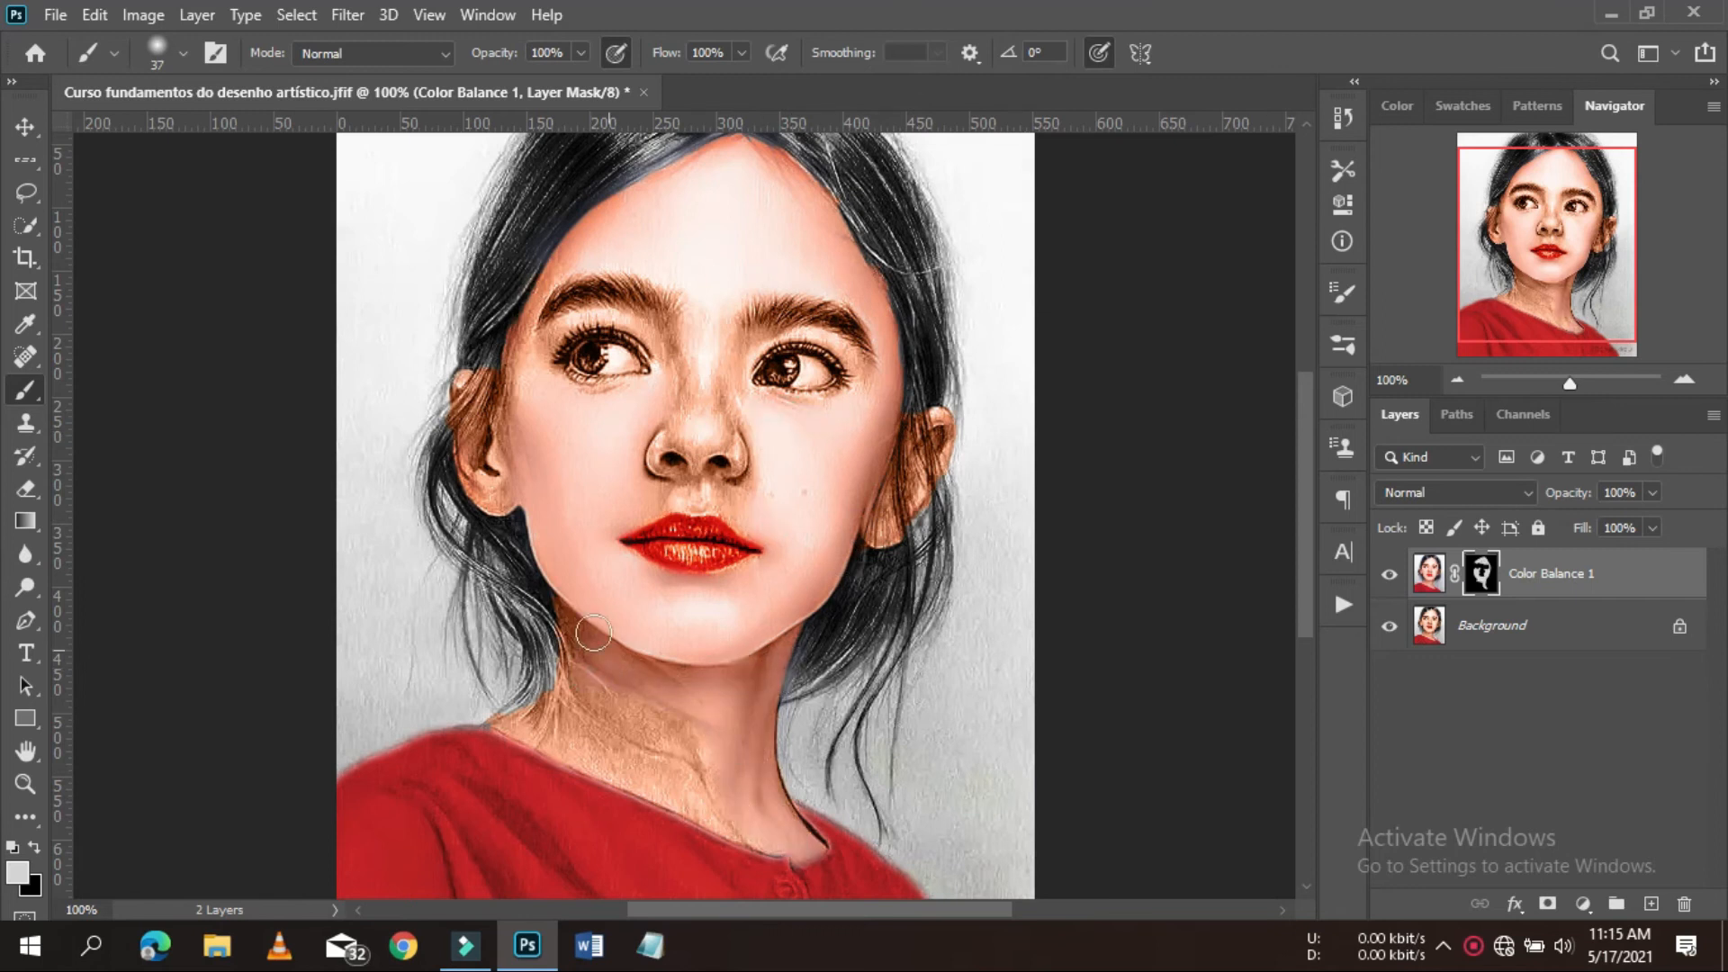
- Paint the mask over the rest of the neck down to the shirt collar and switch to the Hard Round brush
key("ctrl+plus")
scroll(678, 590, "down", 4)
mouse_move(458, 415)
left_mouse_down()
mouse_move(497, 666)
mouse_move(480, 522)
mouse_move(516, 488)
mouse_move(780, 828)
mouse_move(845, 810)
left_mouse_up()
left_click(183, 53)
double_click(202, 445)
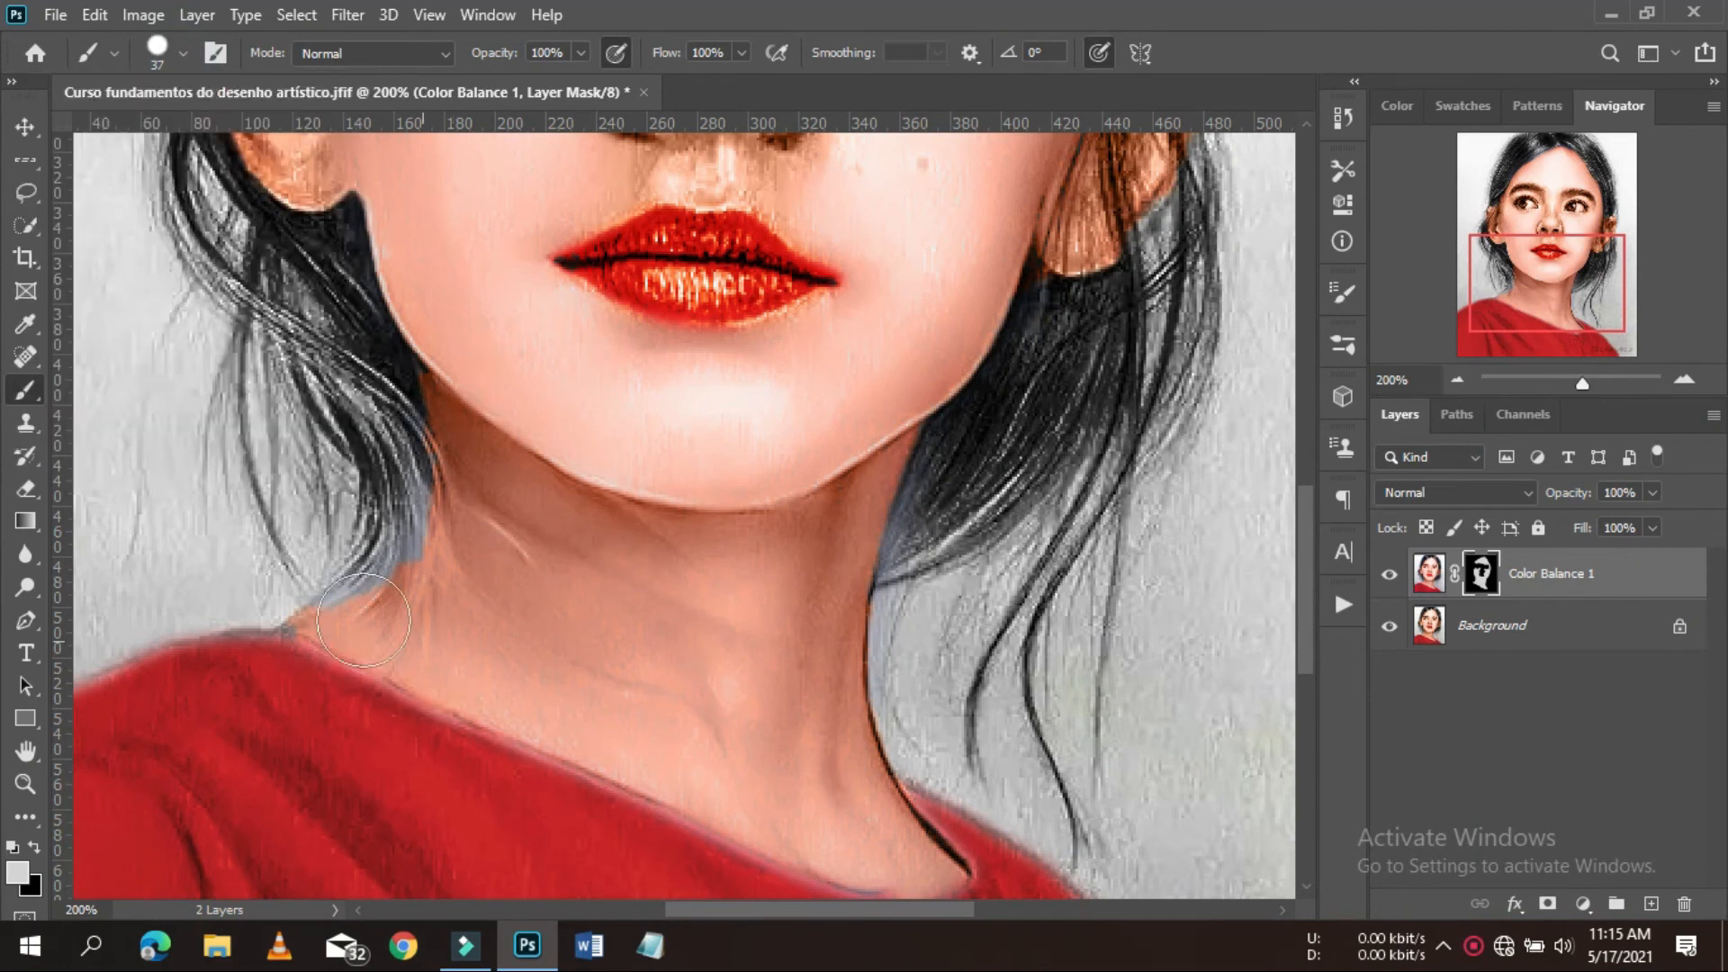
- Reduce the brush size and paint the mask between the nose and mouth, lowering the brush opacity to 65% around the nose
scroll(772, 405, "up", 5)
right_click(1037, 446)
left_click_drag(1061, 450, 1051, 450)
left_click_drag(764, 440, 663, 440)
right_click(858, 423)
left_click(582, 53)
left_click_drag(583, 88, 541, 87)
mouse_move(744, 371)
left_mouse_down()
mouse_move(705, 339)
mouse_move(633, 431)
left_mouse_up()
- Set the brush size to 10 px and paint the mask across the nose bridge and around the eyes
right_click(859, 364)
type("10")
key("Return")
scroll(753, 222, "up", 4)
mouse_move(657, 335)
left_mouse_down()
mouse_move(661, 421)
mouse_move(641, 485)
mouse_move(680, 586)
mouse_move(782, 601)
mouse_move(787, 491)
mouse_move(753, 445)
mouse_move(839, 260)
mouse_move(909, 289)
mouse_move(842, 297)
mouse_move(1037, 429)
left_mouse_up()
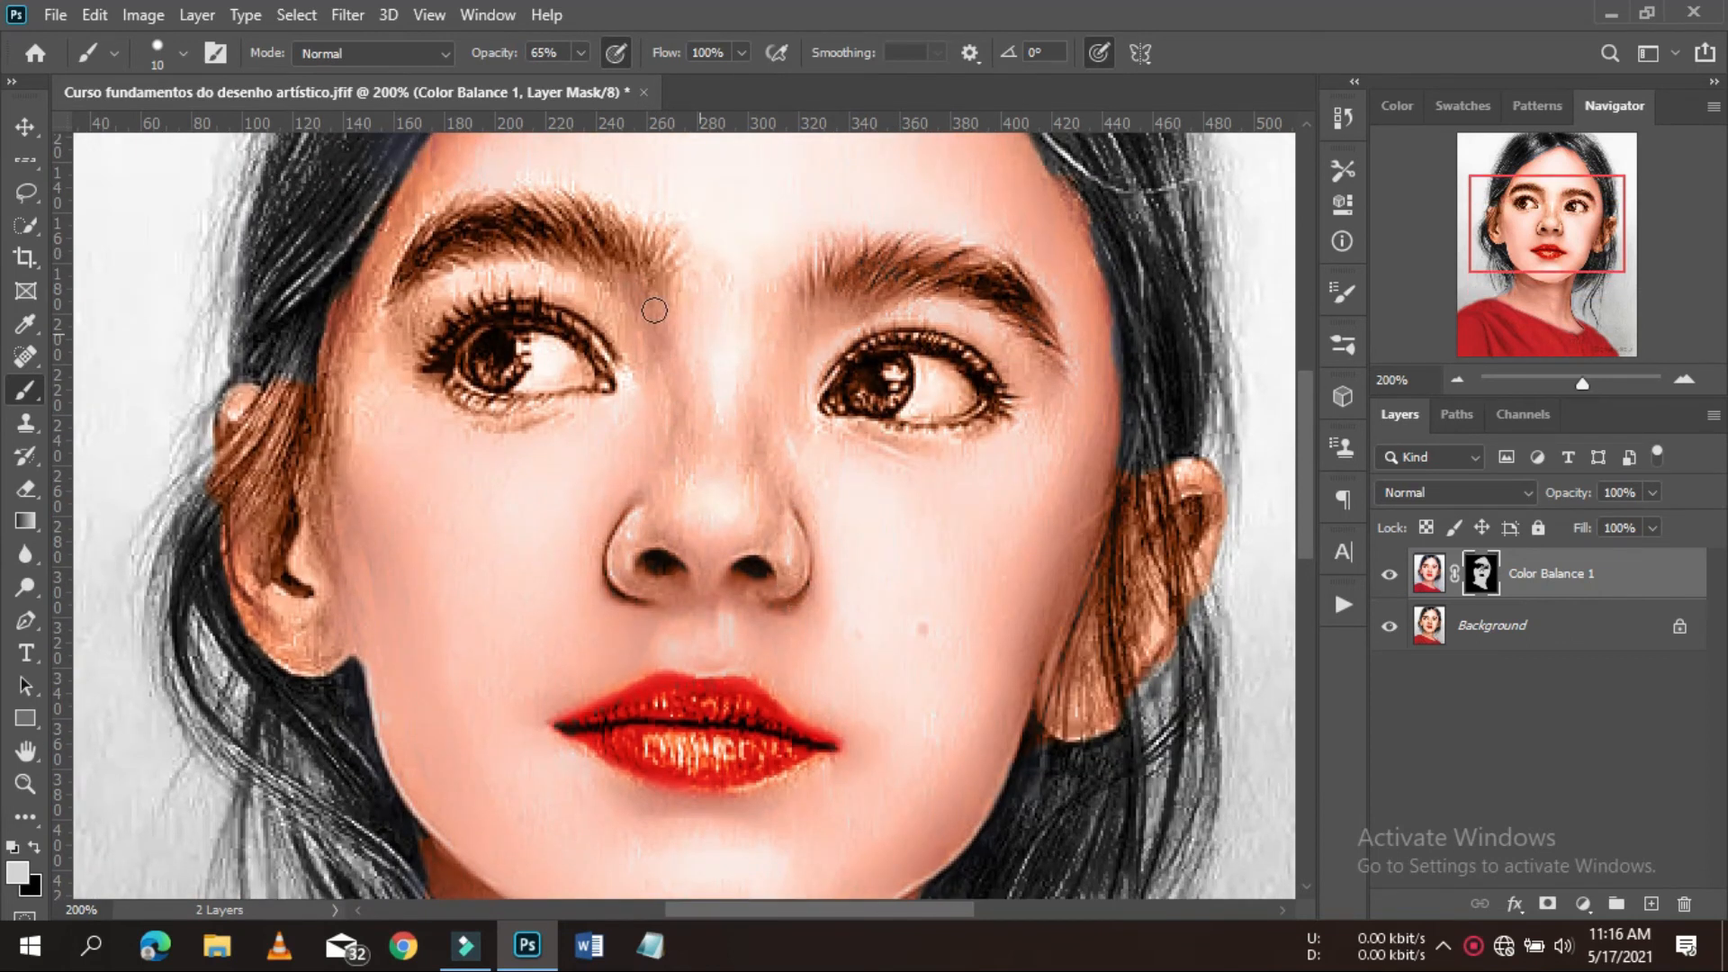
- Set the brush opacity to 100% and paint the mask over the skin around the eye on the portrait's left side
left_click(582, 53)
left_click_drag(578, 82, 630, 83)
mouse_move(452, 293)
left_mouse_down()
mouse_move(629, 374)
mouse_move(424, 373)
left_mouse_up()
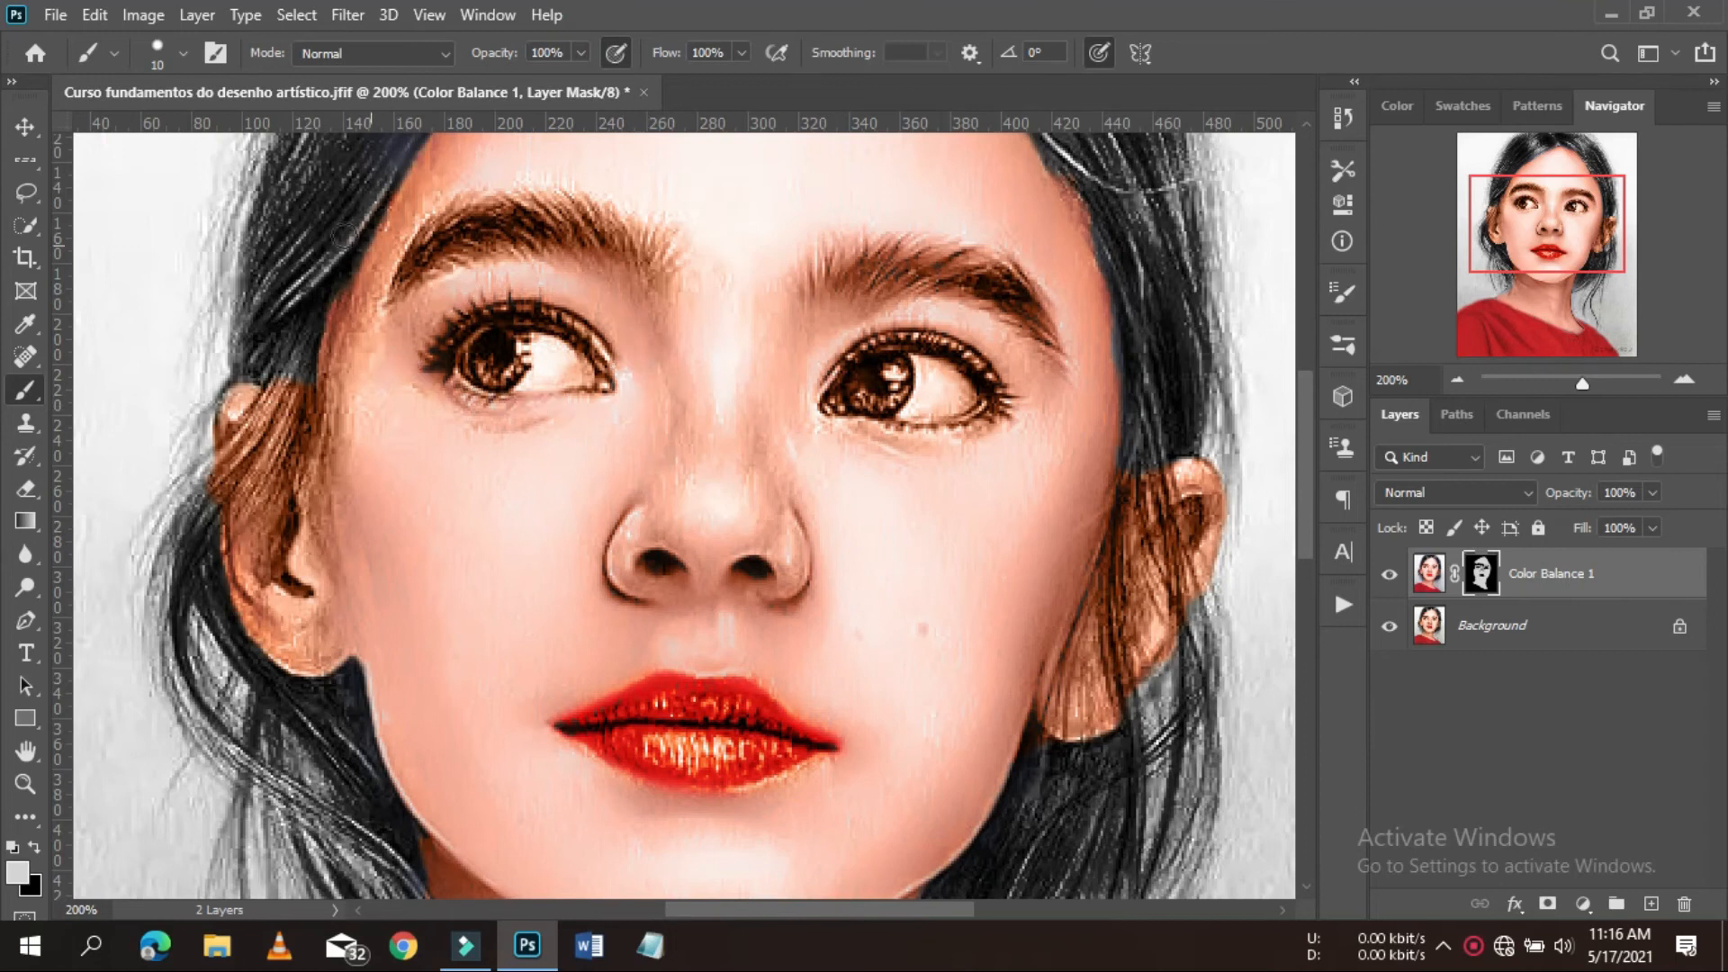
- Paint the mask along the face edge beside the ear, over the opposite cheek and up to the forehead's hairline
scroll(342, 234, "up", 2)
mouse_move(330, 499)
left_mouse_down()
mouse_move(431, 293)
mouse_move(682, 314)
mouse_move(646, 360)
mouse_move(753, 649)
mouse_move(627, 676)
mouse_move(623, 585)
mouse_move(619, 709)
mouse_move(582, 652)
mouse_move(358, 654)
left_mouse_up()
left_click_drag(921, 698, 925, 622)
left_click_drag(948, 636, 1005, 505)
left_click_drag(984, 171, 997, 218)
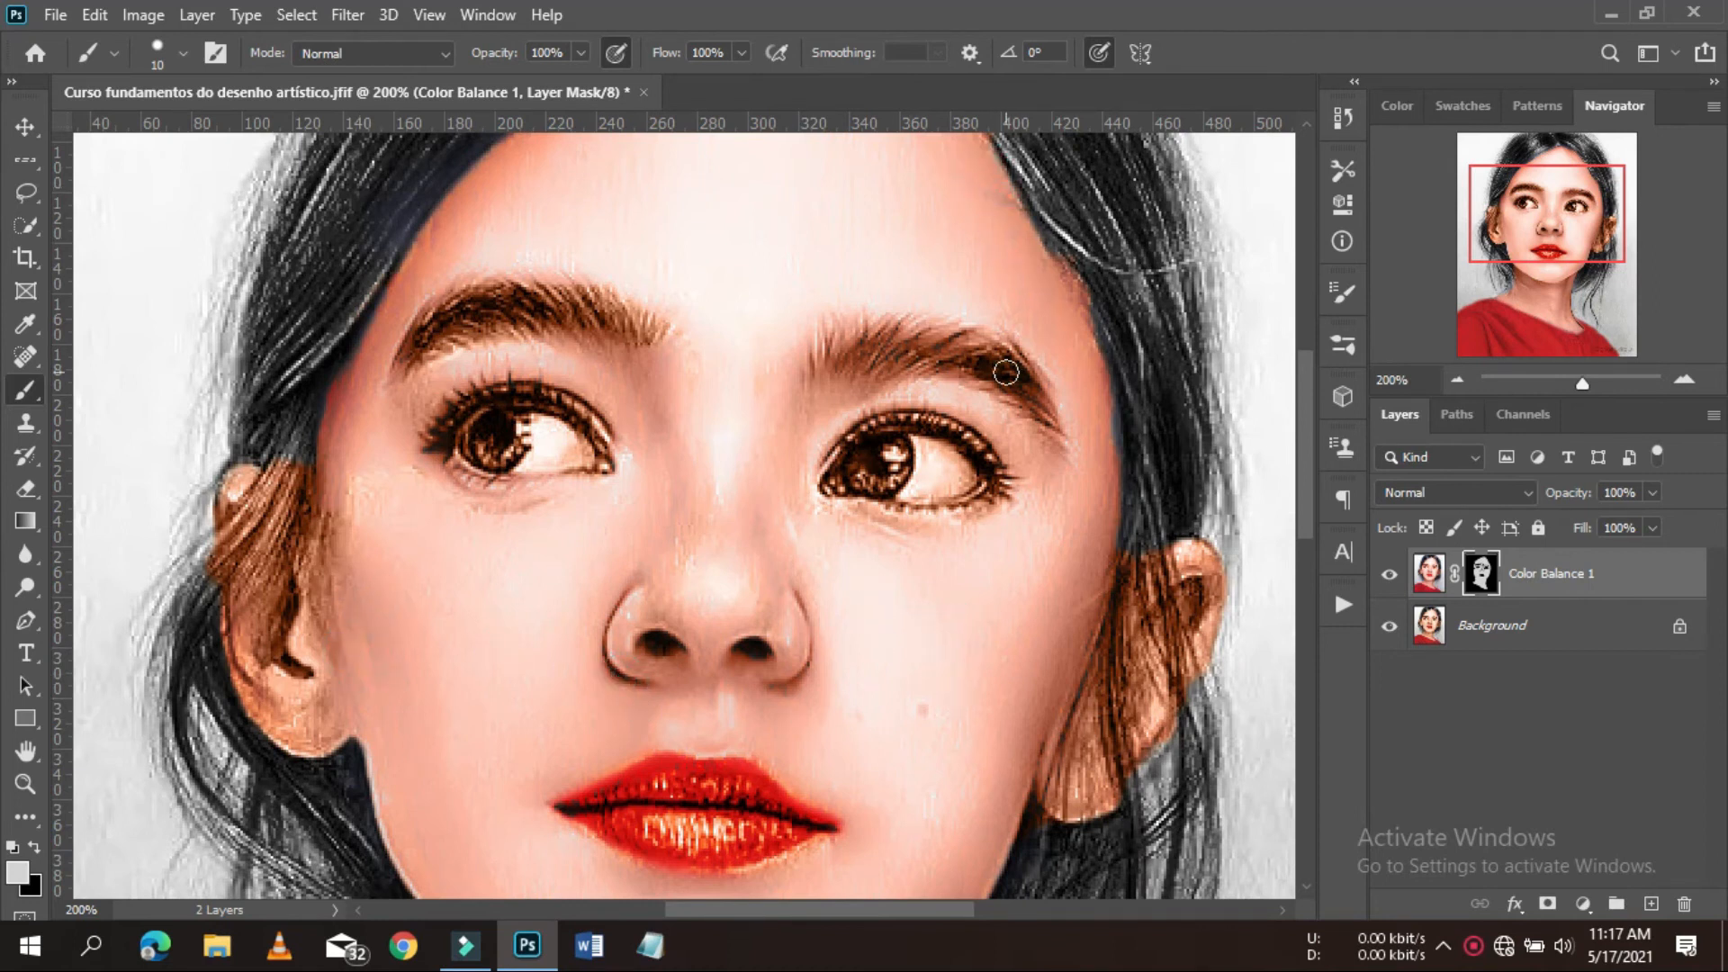
- Set the brush to 32 px and 71% opacity and paint the Color Balance 1 mask over both ears
key("ctrl+minus")
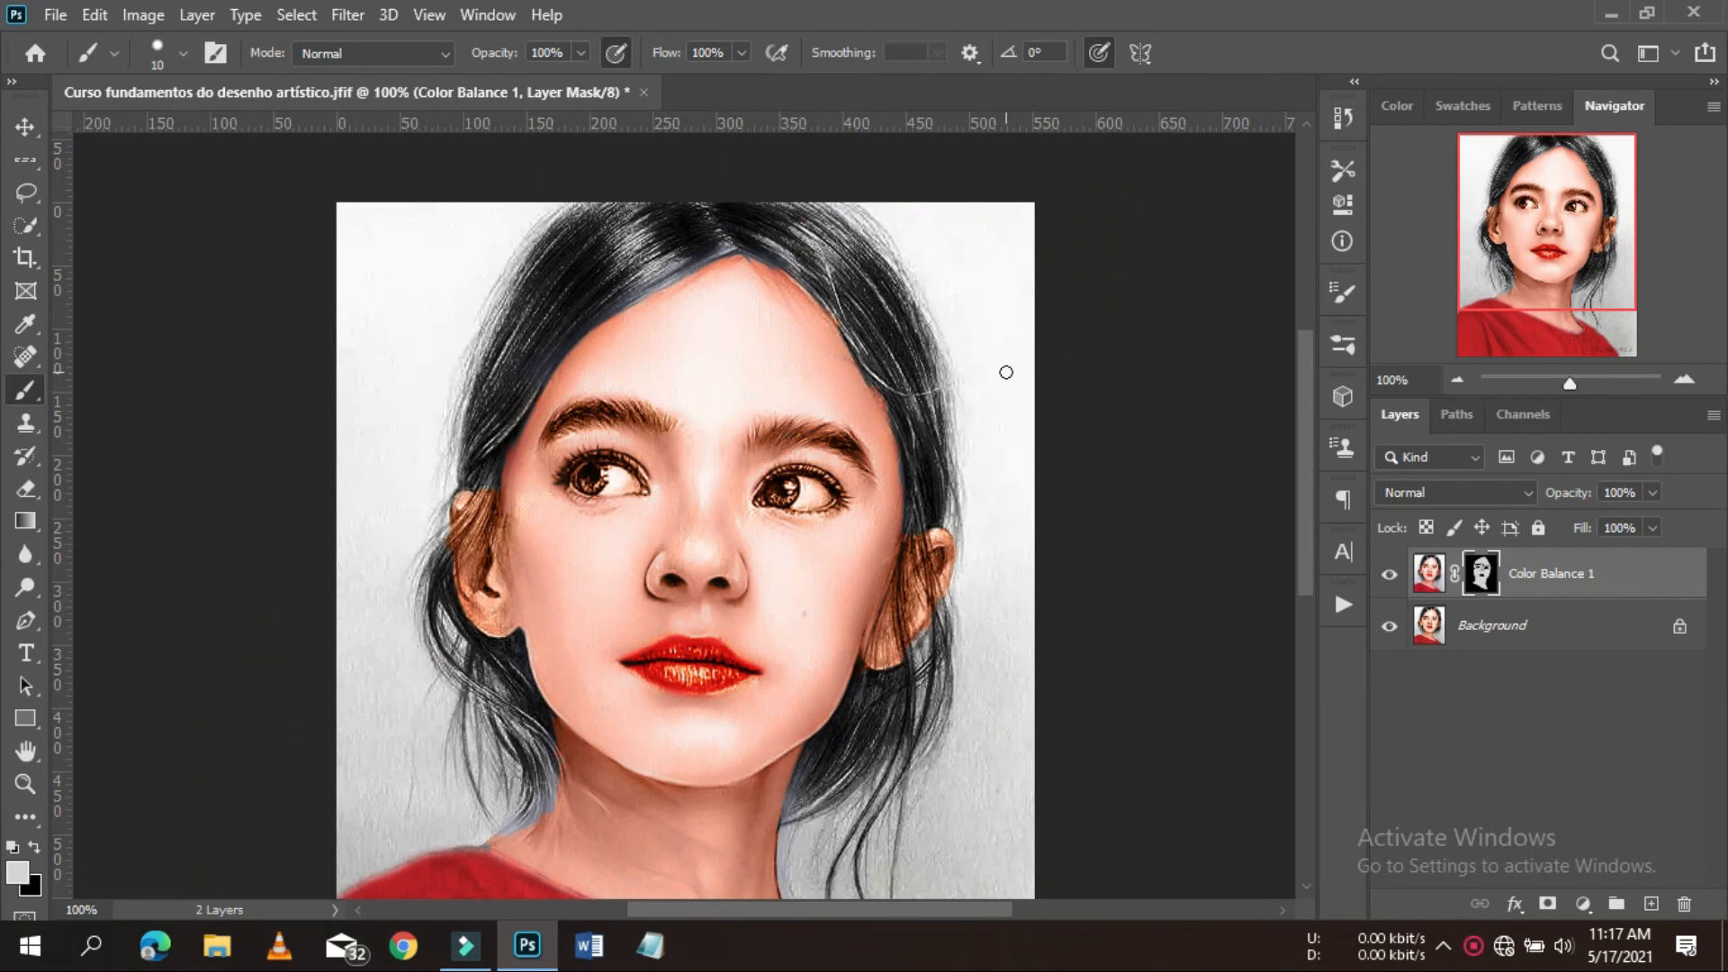
scroll(990, 420, "down", 2)
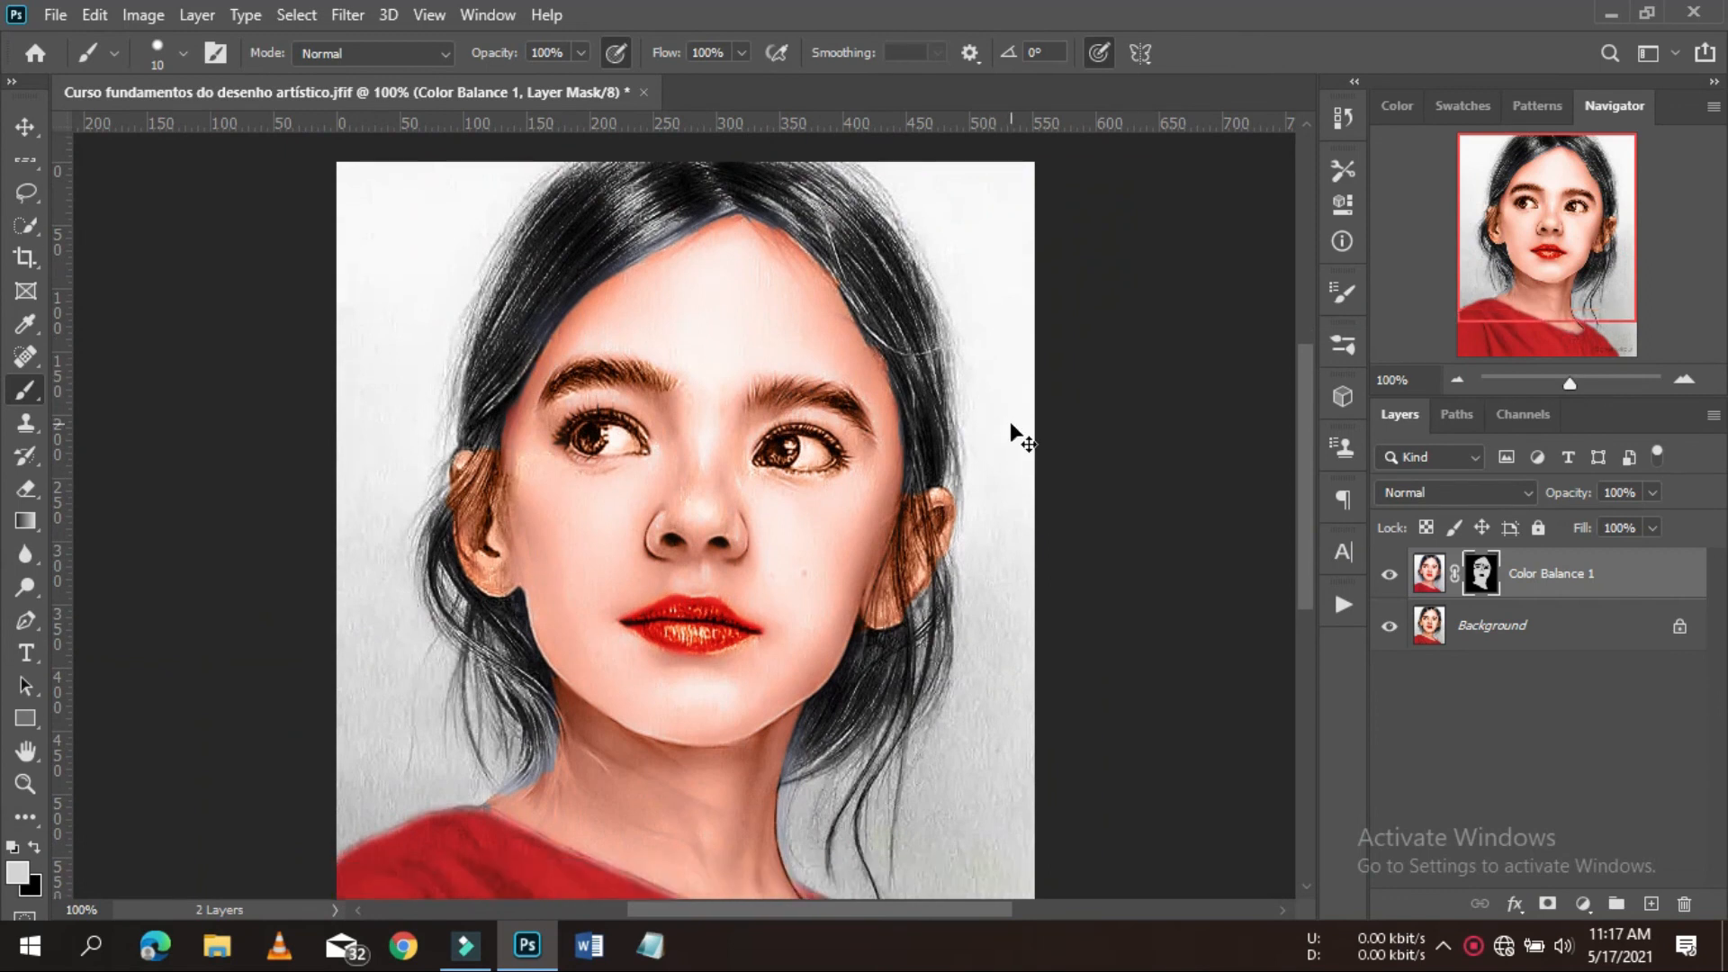
key("ctrl+minus")
right_click(594, 455)
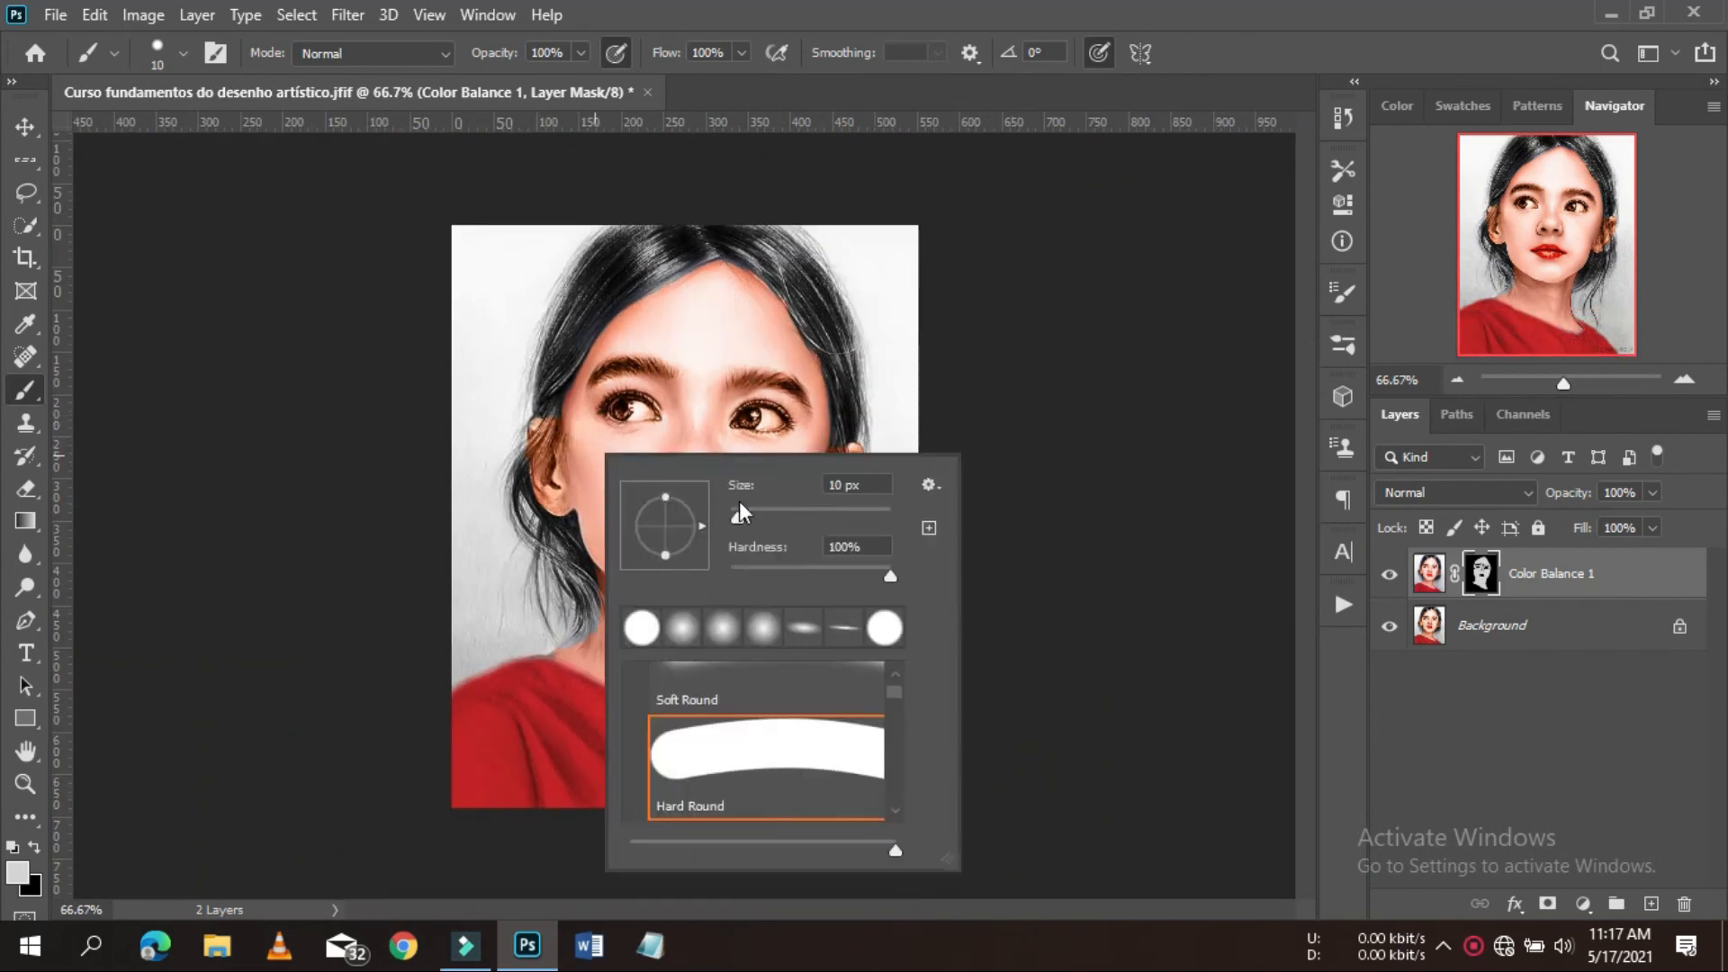
left_click(794, 509)
left_click(579, 52)
left_click(548, 79)
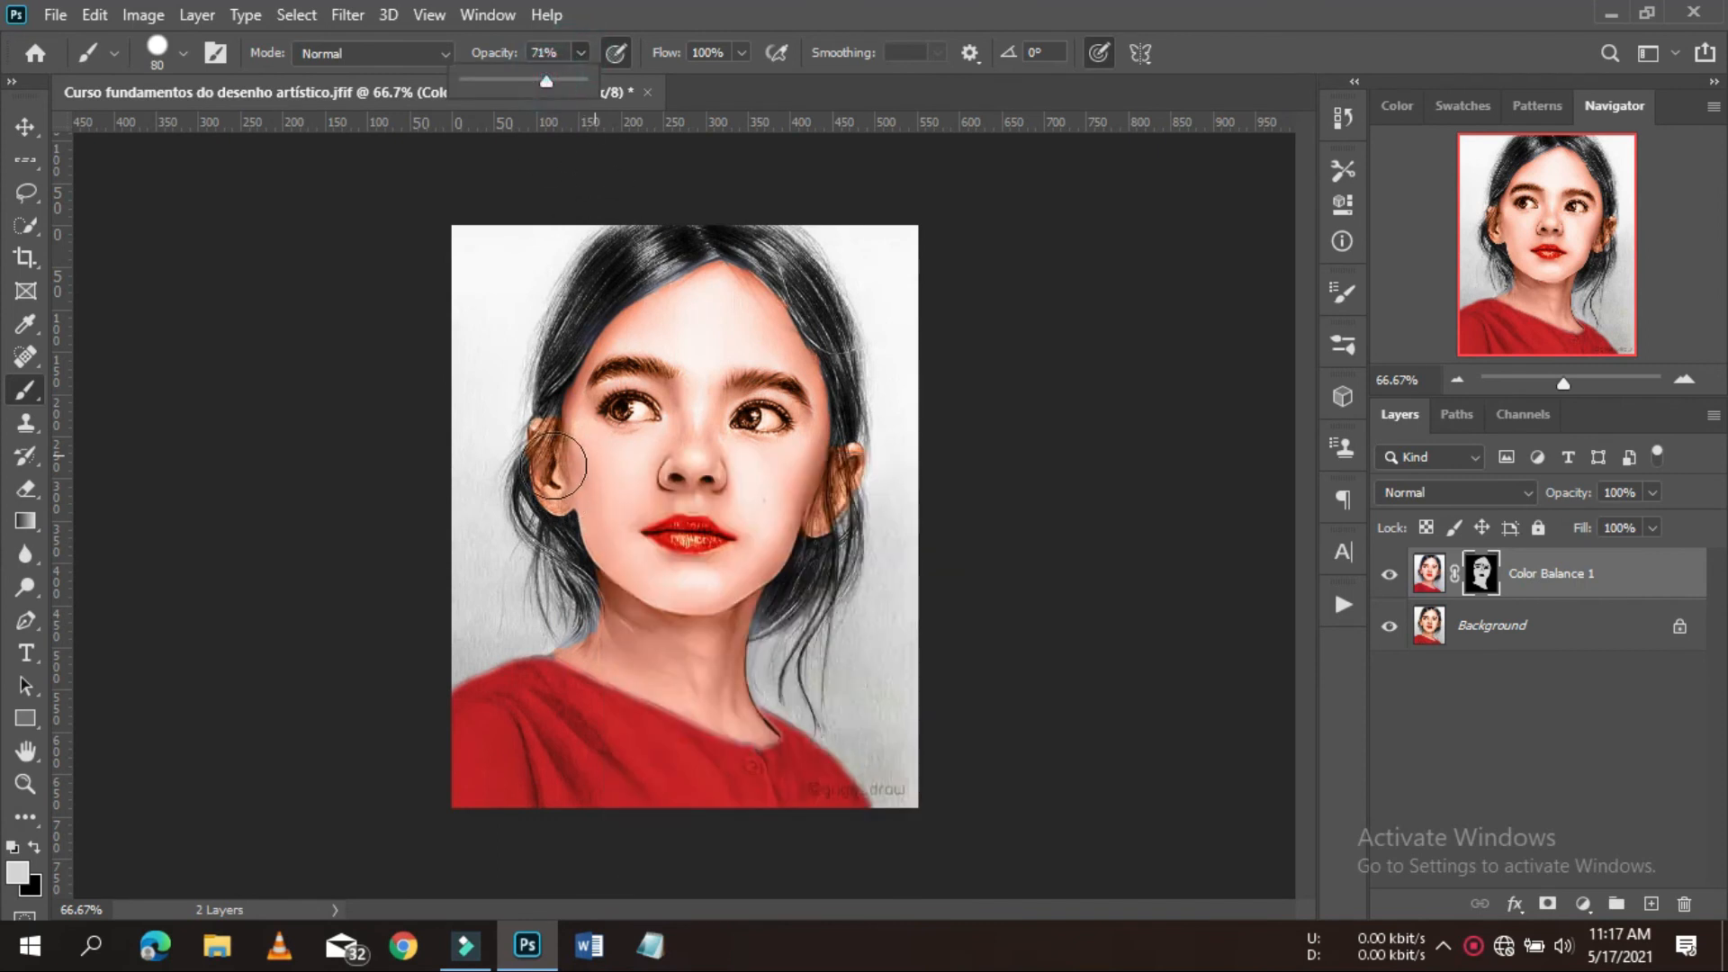
right_click(585, 446)
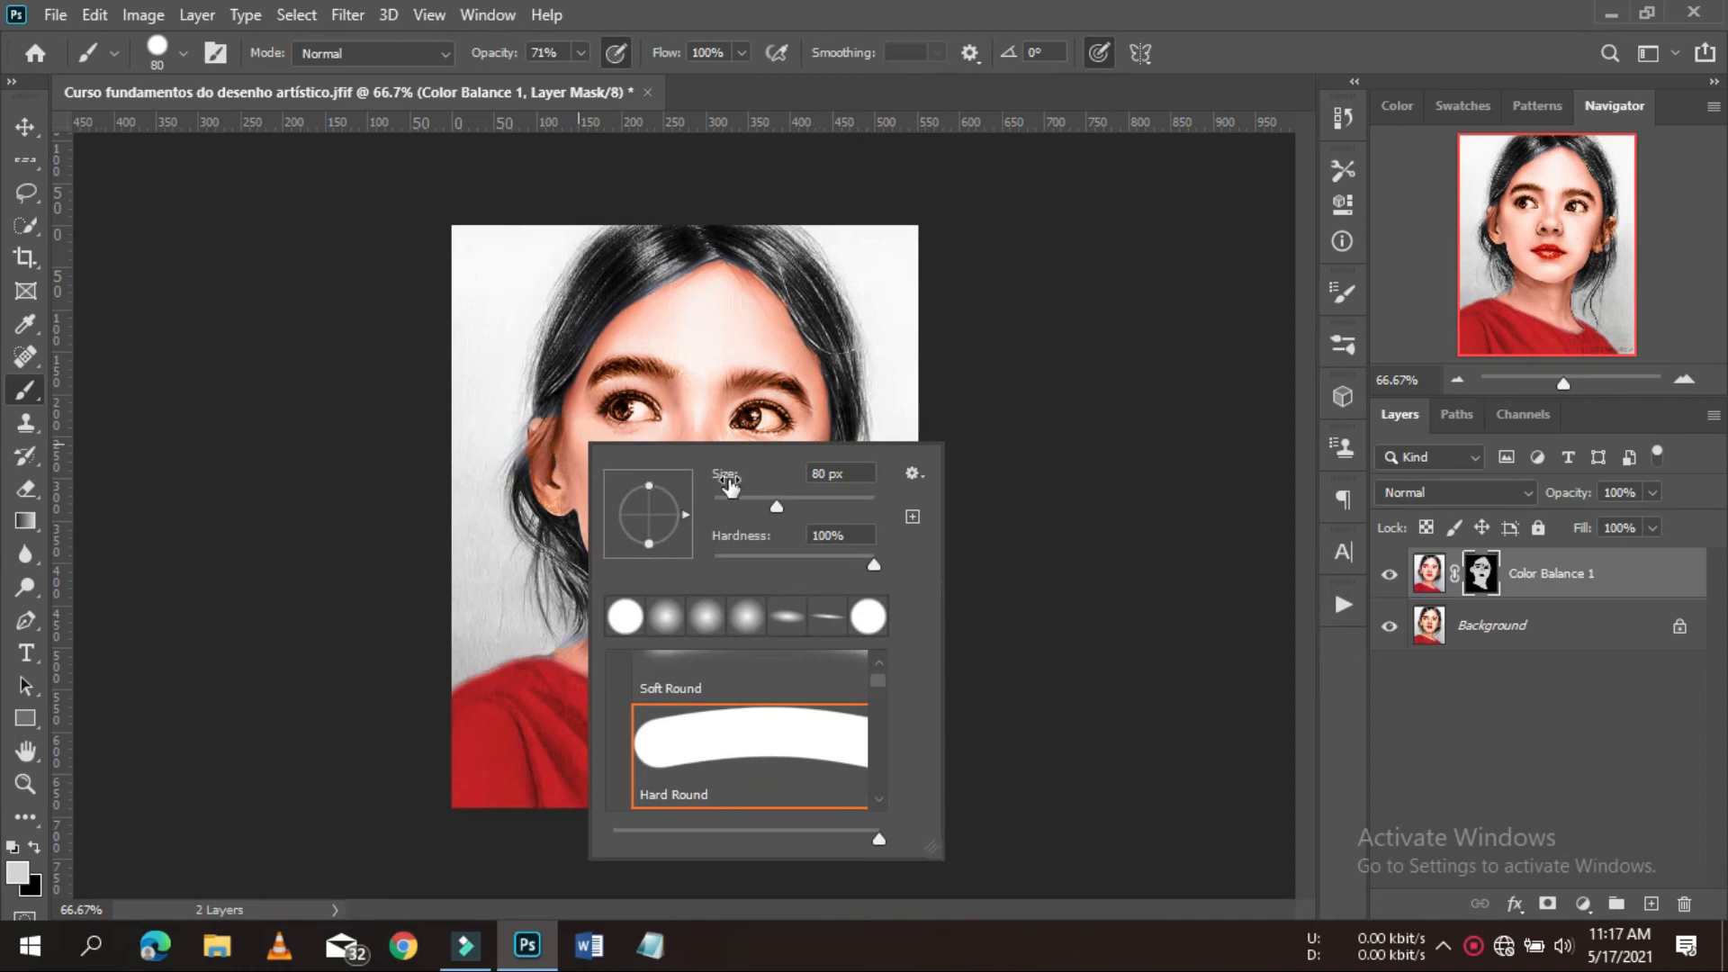
left_click(739, 495)
left_click(542, 435)
mouse_move(537, 433)
left_mouse_down()
mouse_move(541, 498)
mouse_move(548, 483)
mouse_move(558, 503)
mouse_move(544, 468)
left_mouse_up()
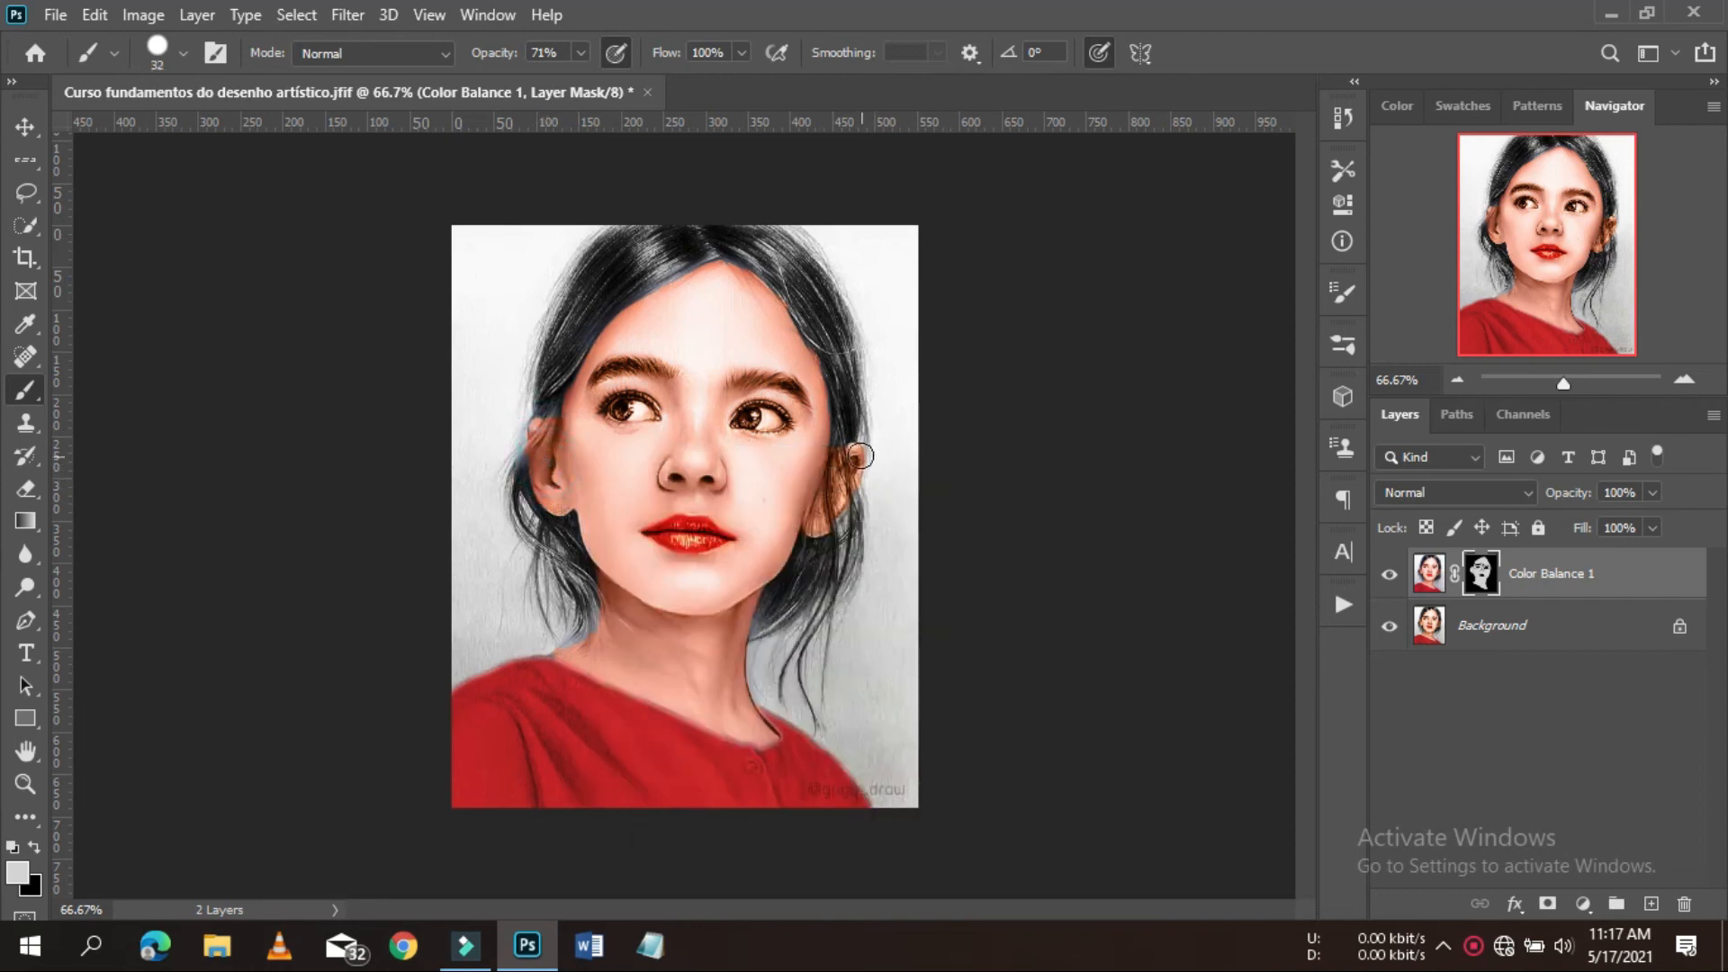
mouse_move(859, 479)
left_mouse_down()
mouse_move(825, 514)
mouse_move(841, 503)
mouse_move(801, 560)
mouse_move(862, 493)
left_mouse_up()
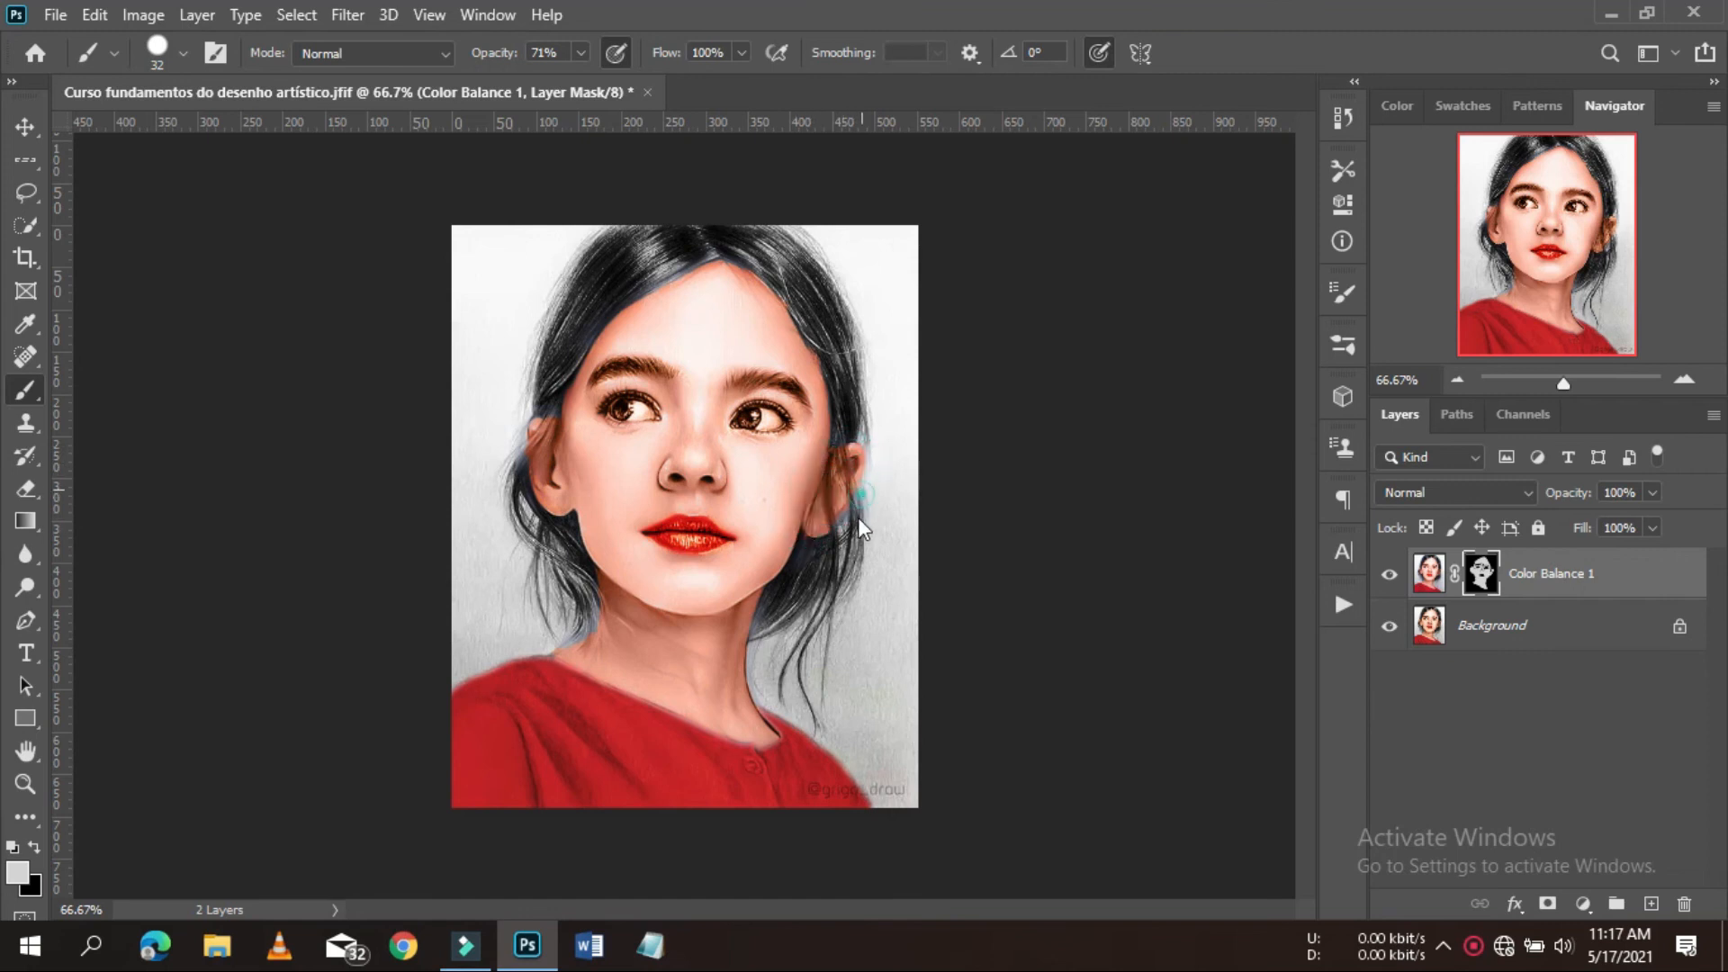
- Set the brush to 62 px and 29% opacity and paint the mask over the hair on both sides of the head
right_click(815, 535)
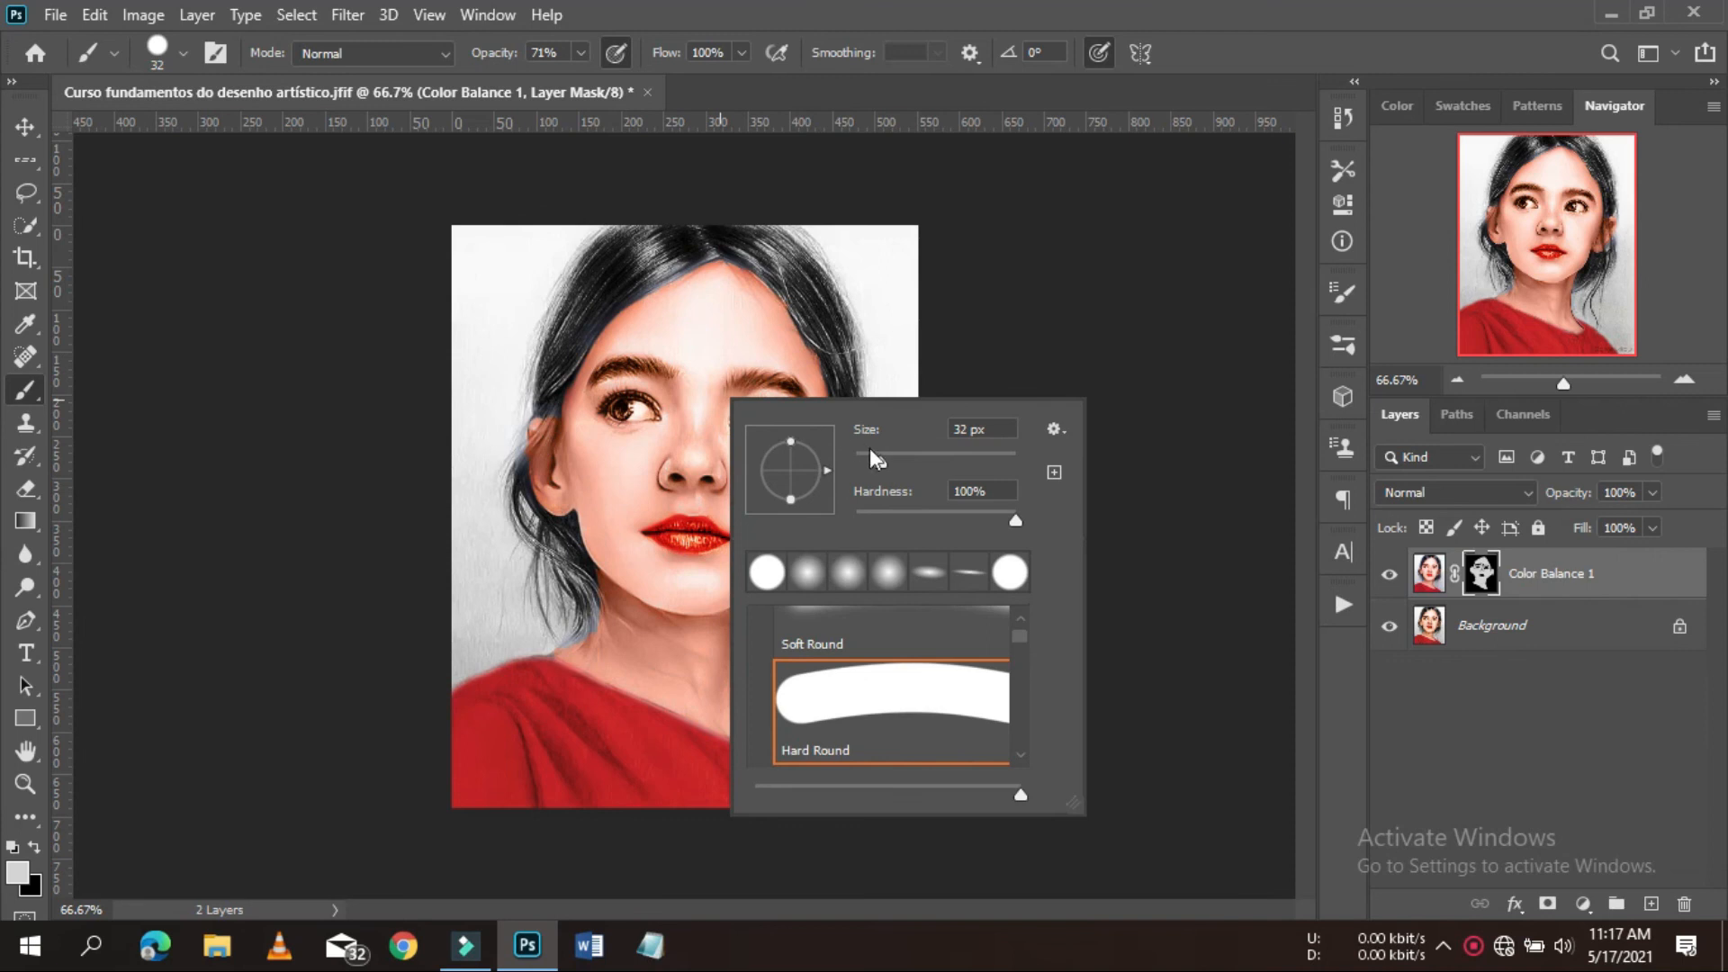
left_click_drag(888, 454, 904, 454)
left_click(580, 54)
left_click_drag(550, 75, 533, 76)
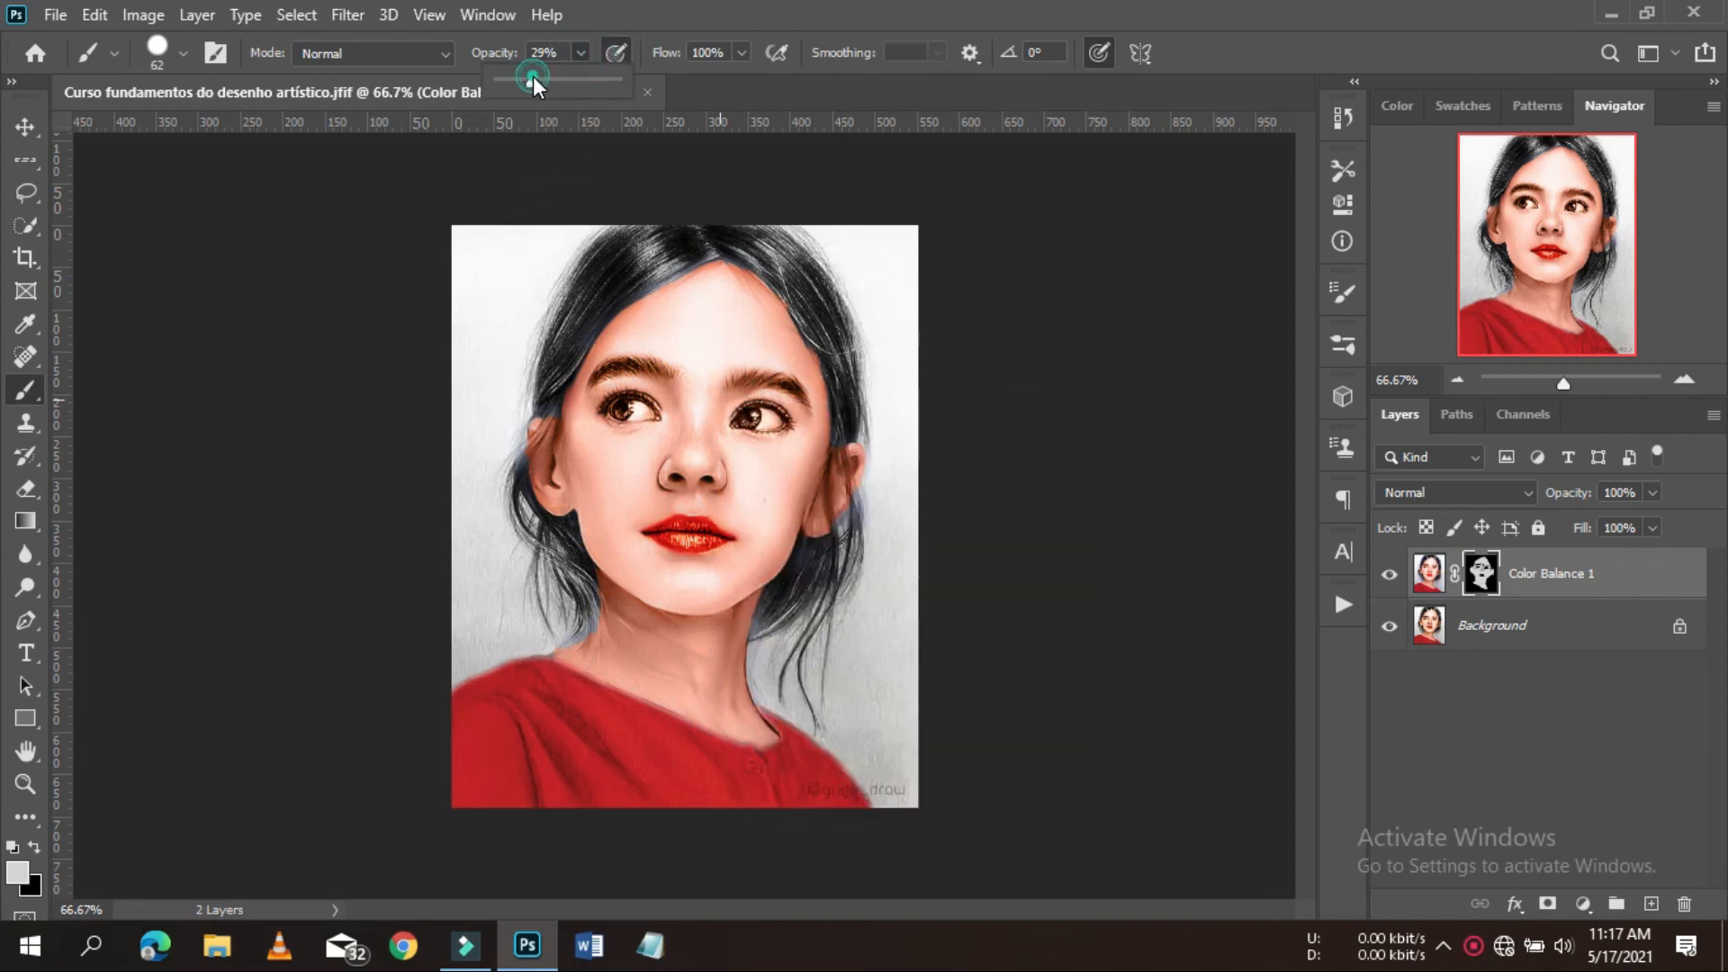
left_click(663, 239)
left_click(567, 294)
left_click_drag(604, 240, 579, 314)
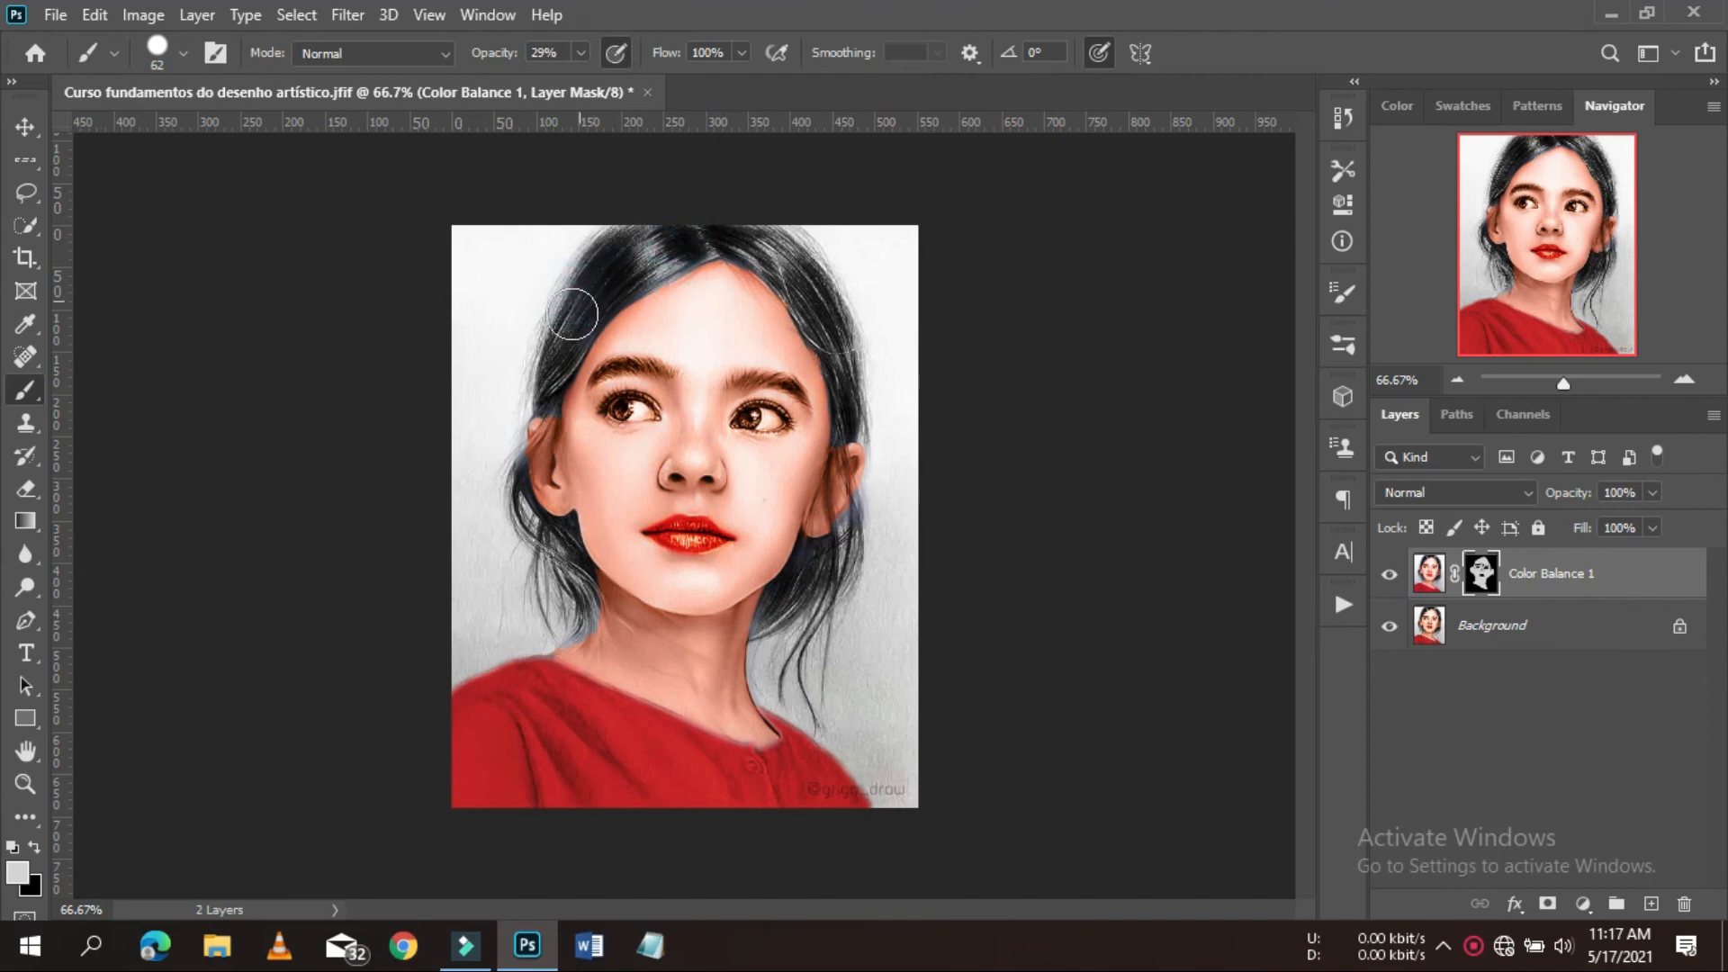
mouse_move(681, 225)
left_mouse_down()
mouse_move(782, 277)
mouse_move(834, 350)
mouse_move(822, 567)
mouse_move(805, 620)
mouse_move(794, 574)
mouse_move(758, 620)
left_mouse_up()
left_click_drag(559, 522, 577, 620)
- Add a Selective Color adjustment clipped to Color Balance 1, setting Cyan to -23% for Reds and adjusting Yellow and Black
left_click(1584, 903)
left_click(1589, 895)
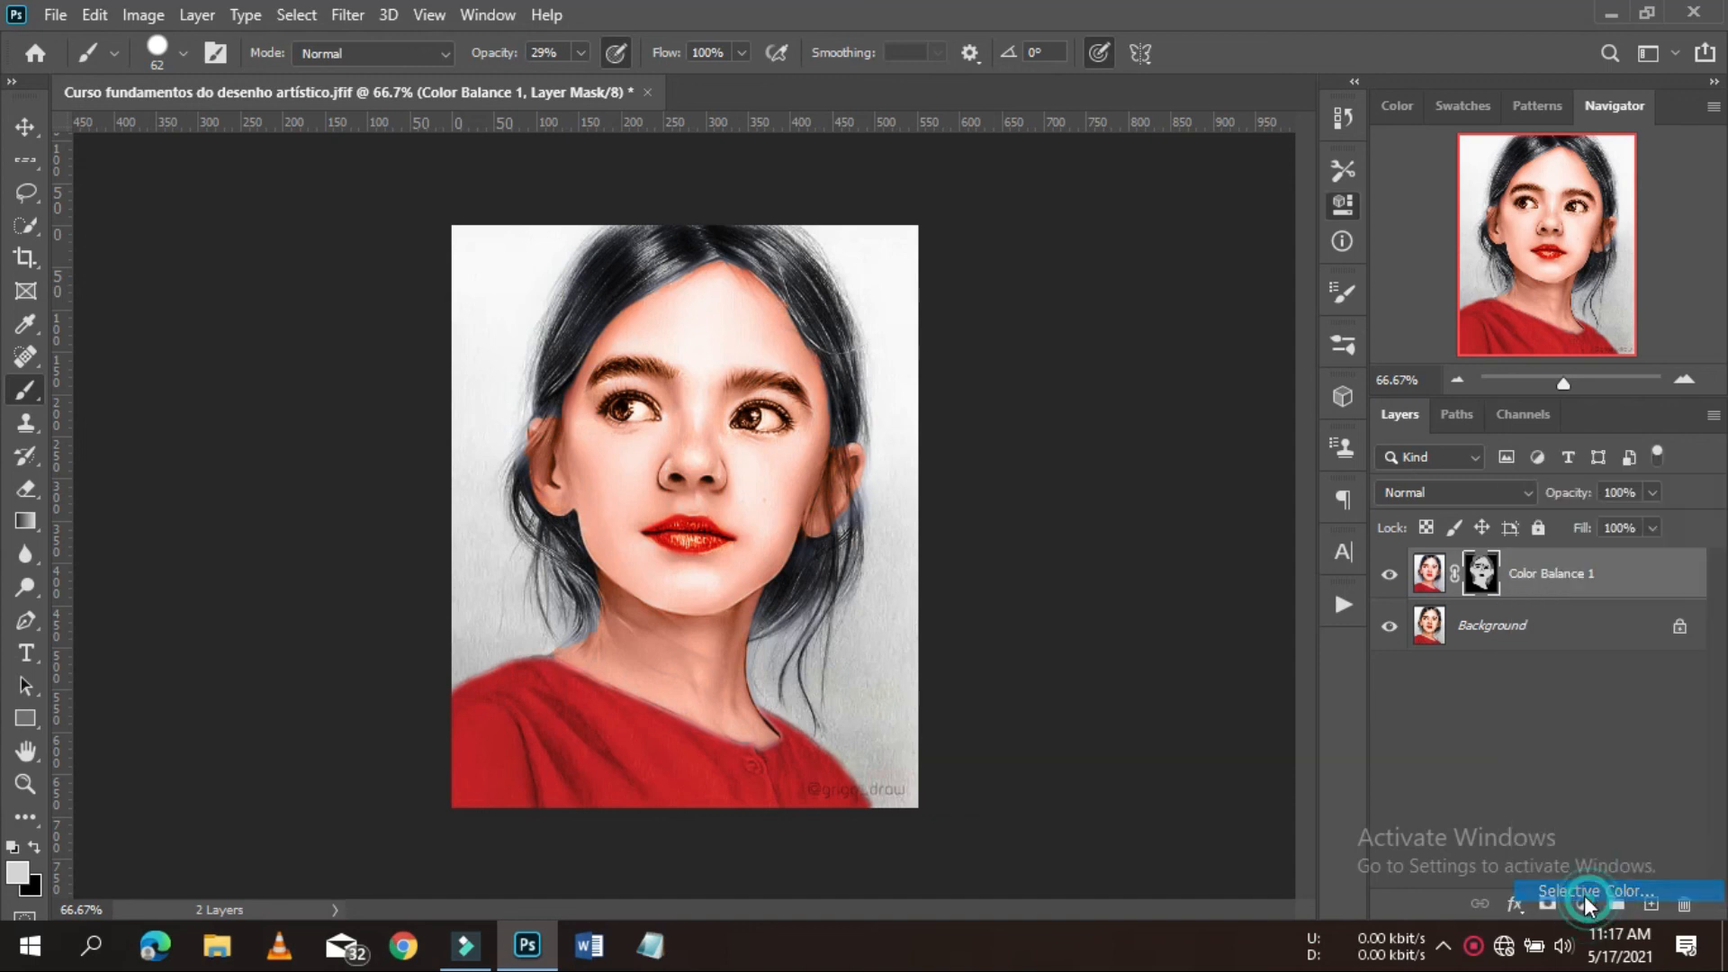
left_click_drag(1162, 320, 1143, 321)
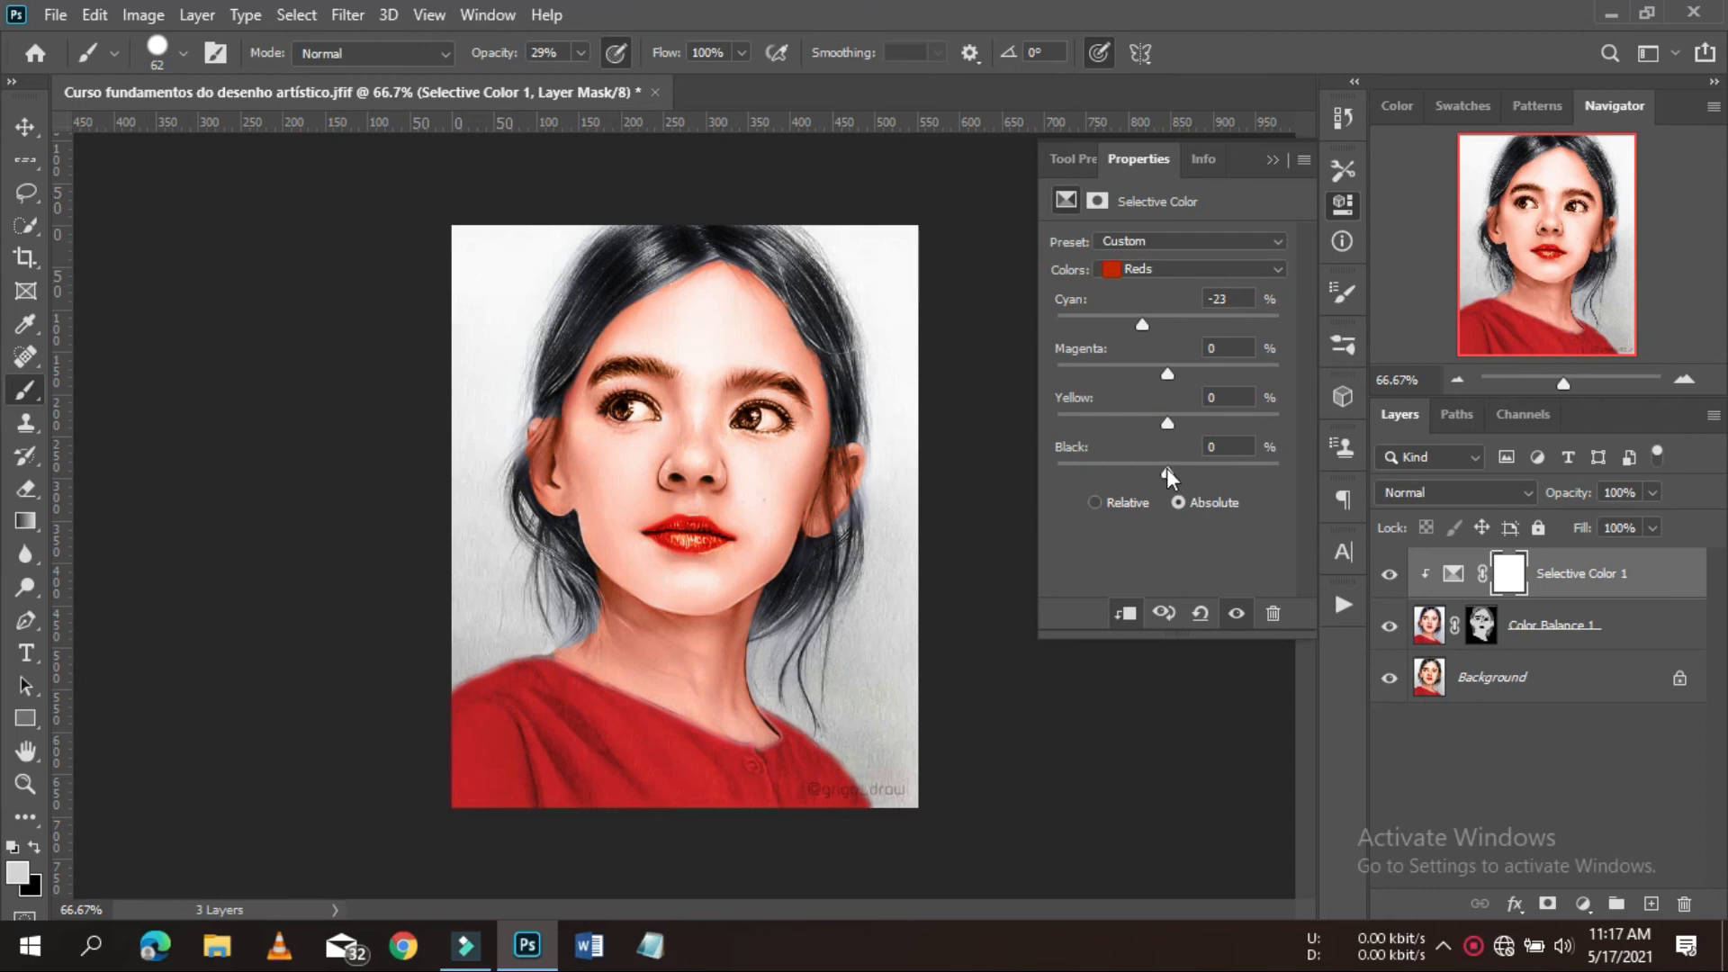
left_click_drag(1179, 468, 1141, 421)
left_click(1269, 159)
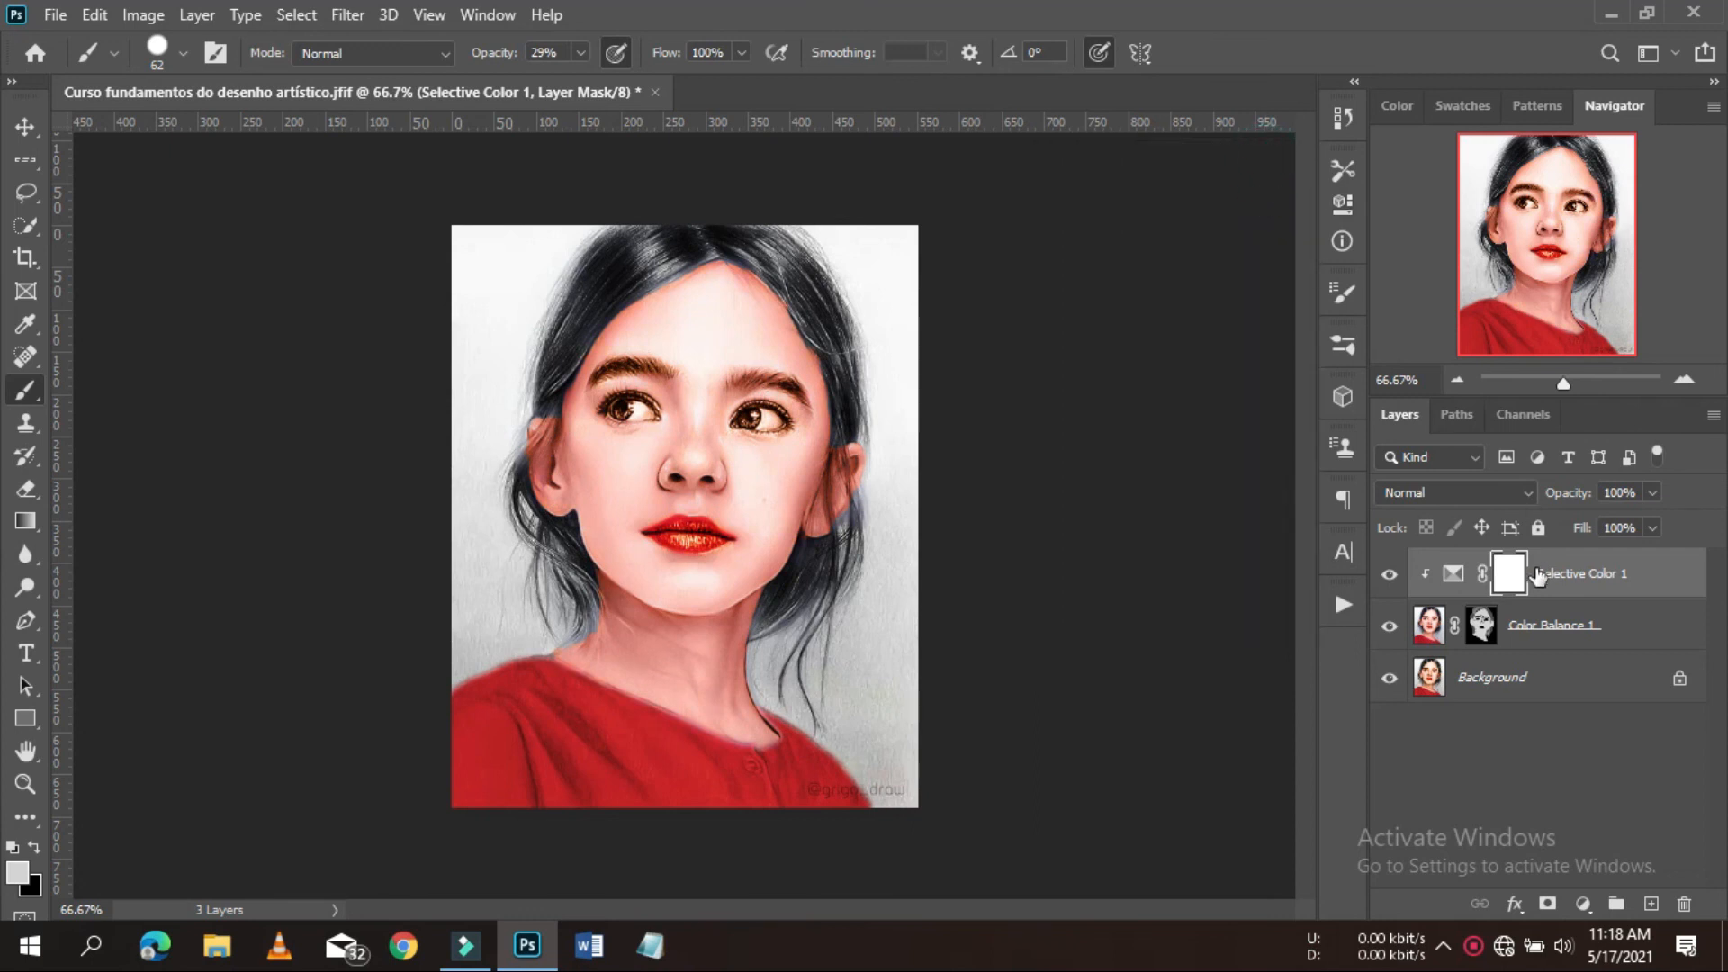
- Merge the Selective Color 1 and Color Balance 1 layers into one
left_click(1538, 623, "shift")
right_click(1534, 572)
left_click(1359, 748)
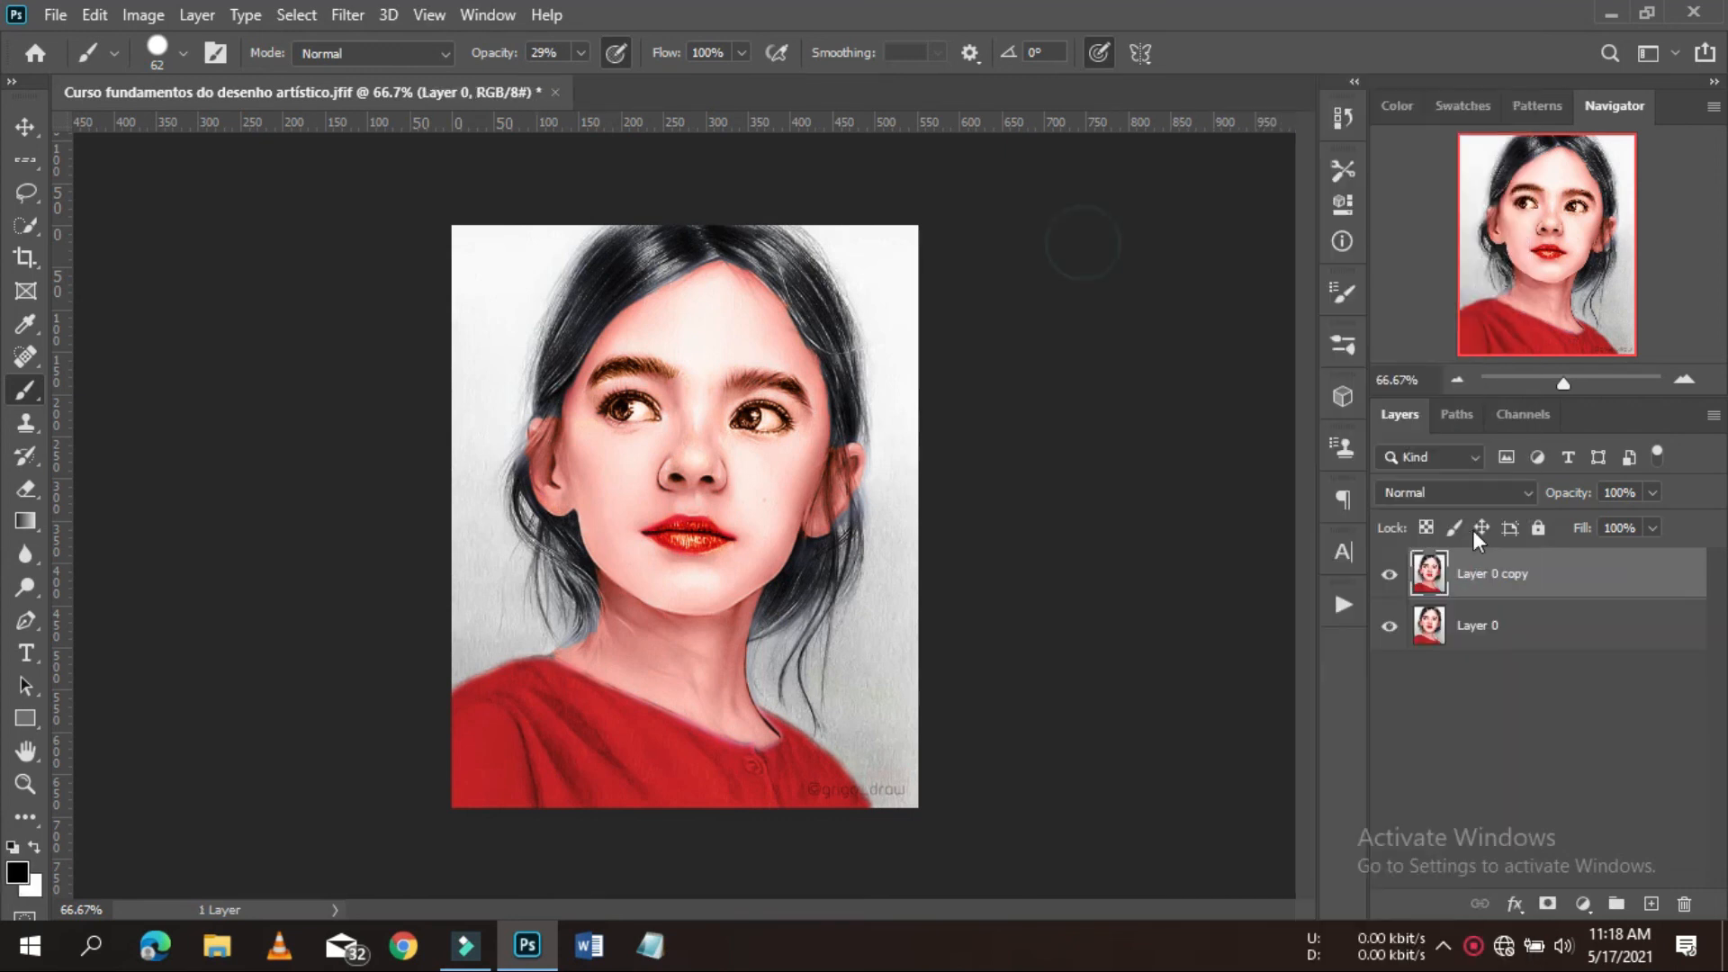
- Add a Curves adjustment clipped to Layer 0 copy and lower a shadow point at input 16 to deepen the dark tones
left_click(1582, 902)
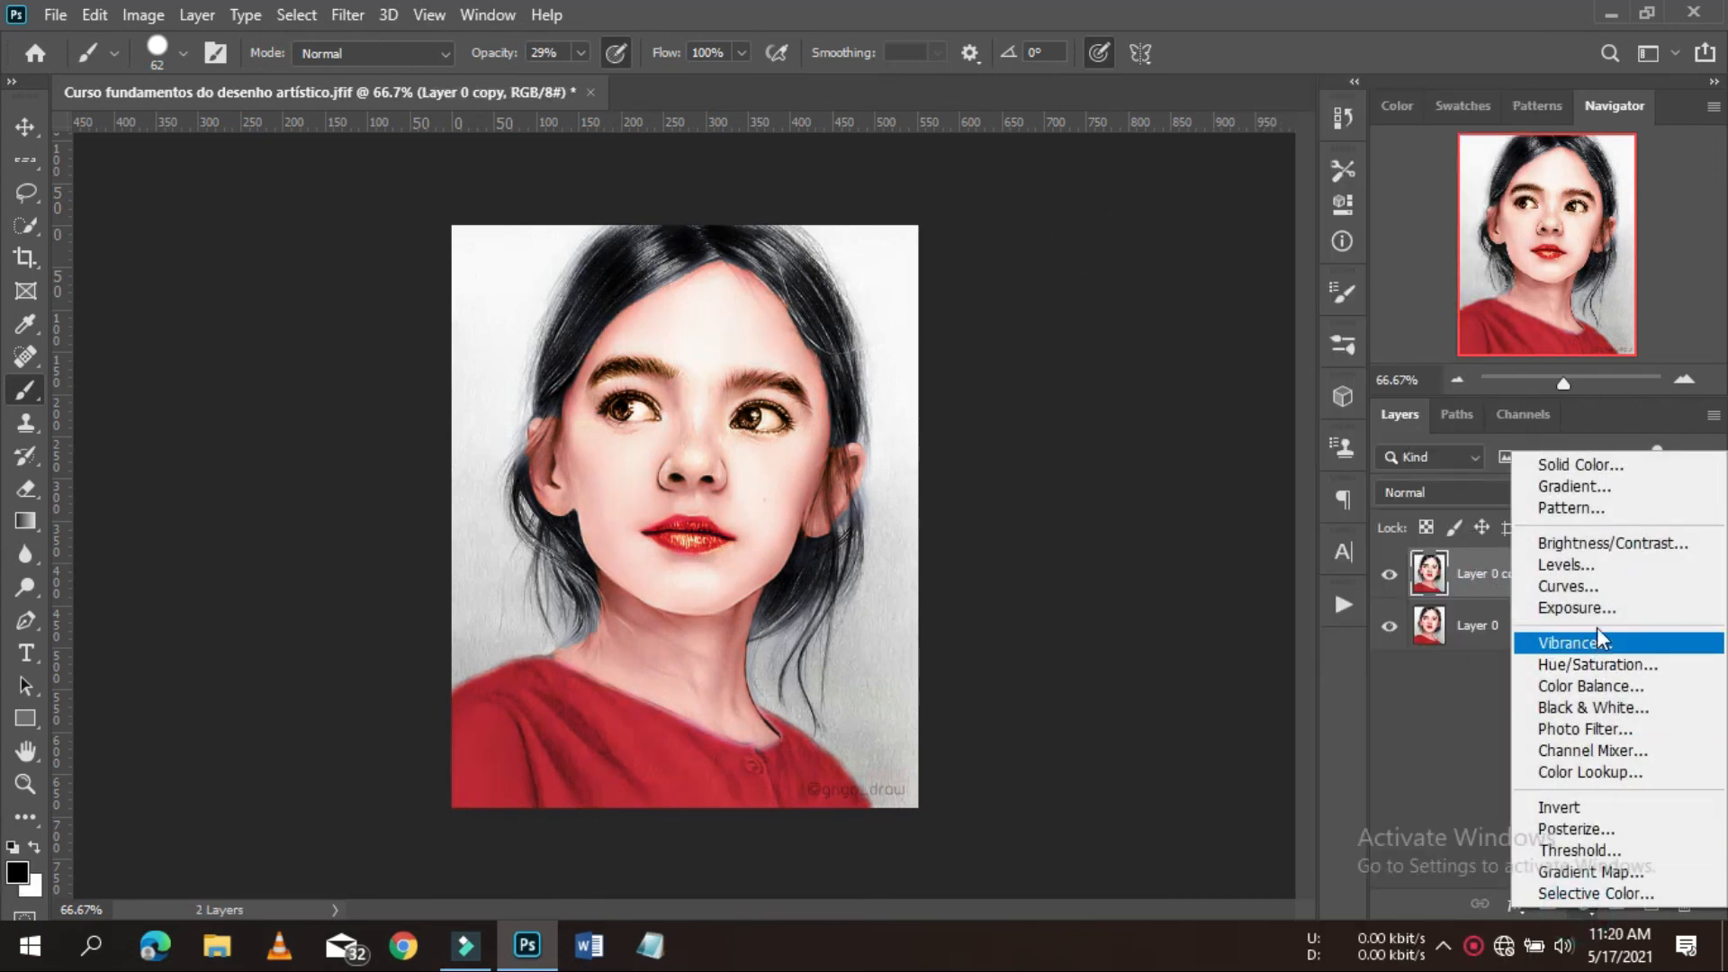
left_click(1597, 594)
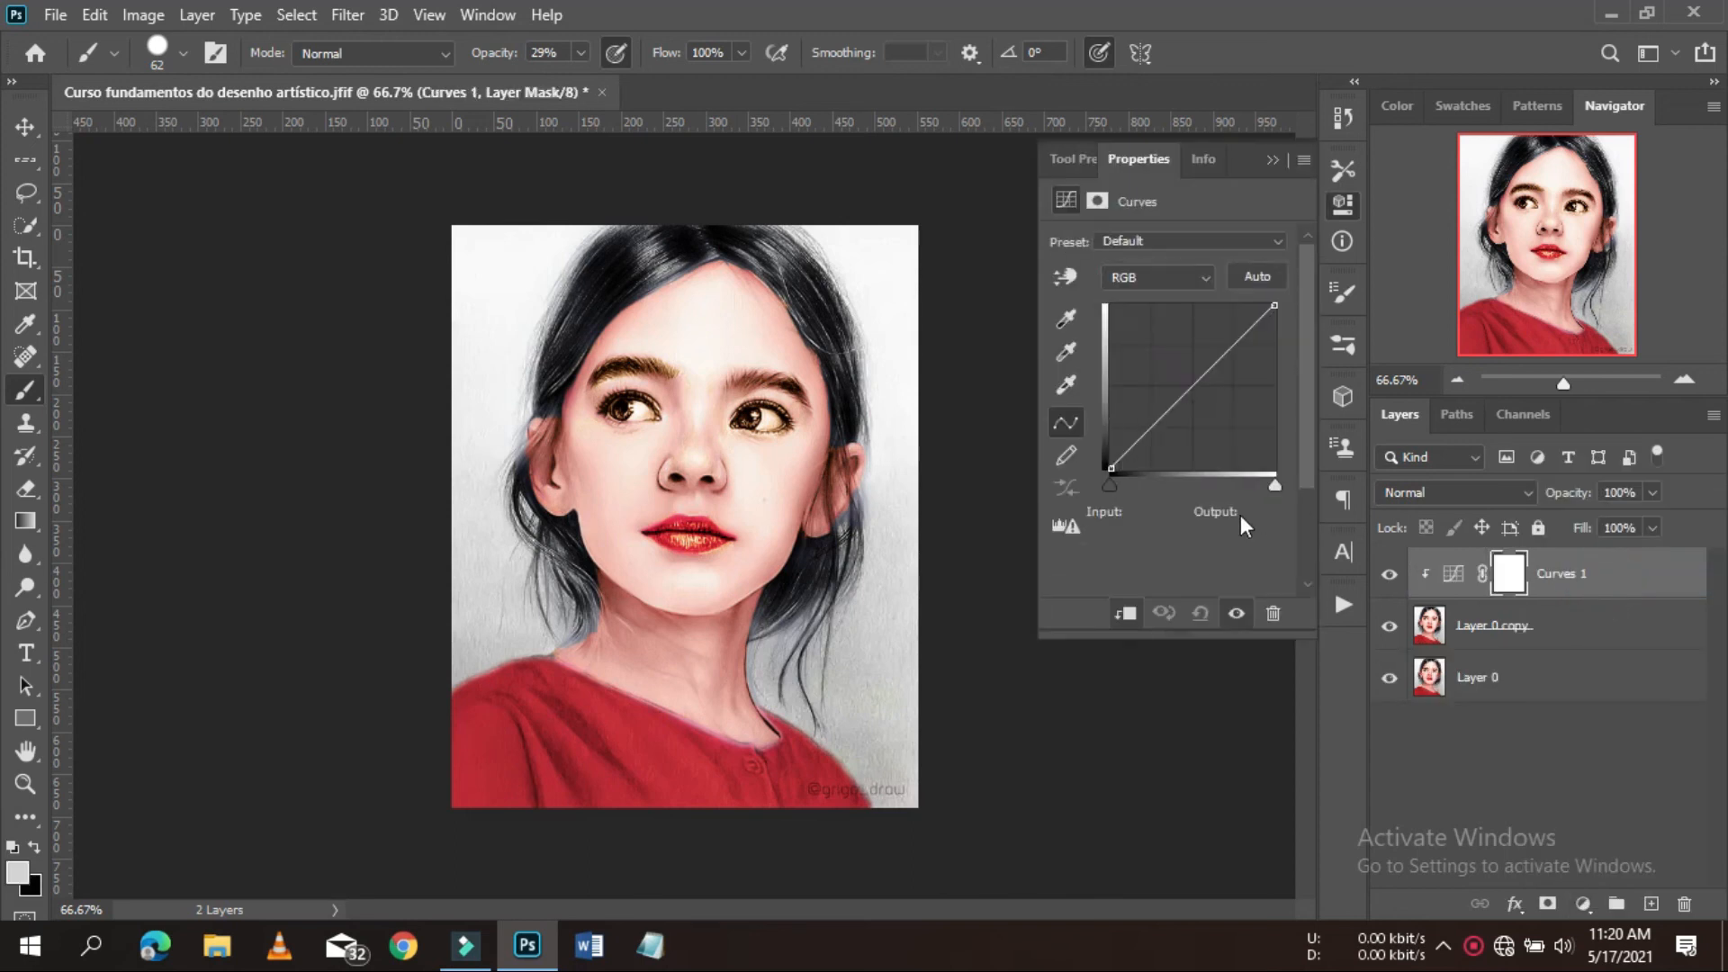
left_click(1120, 459)
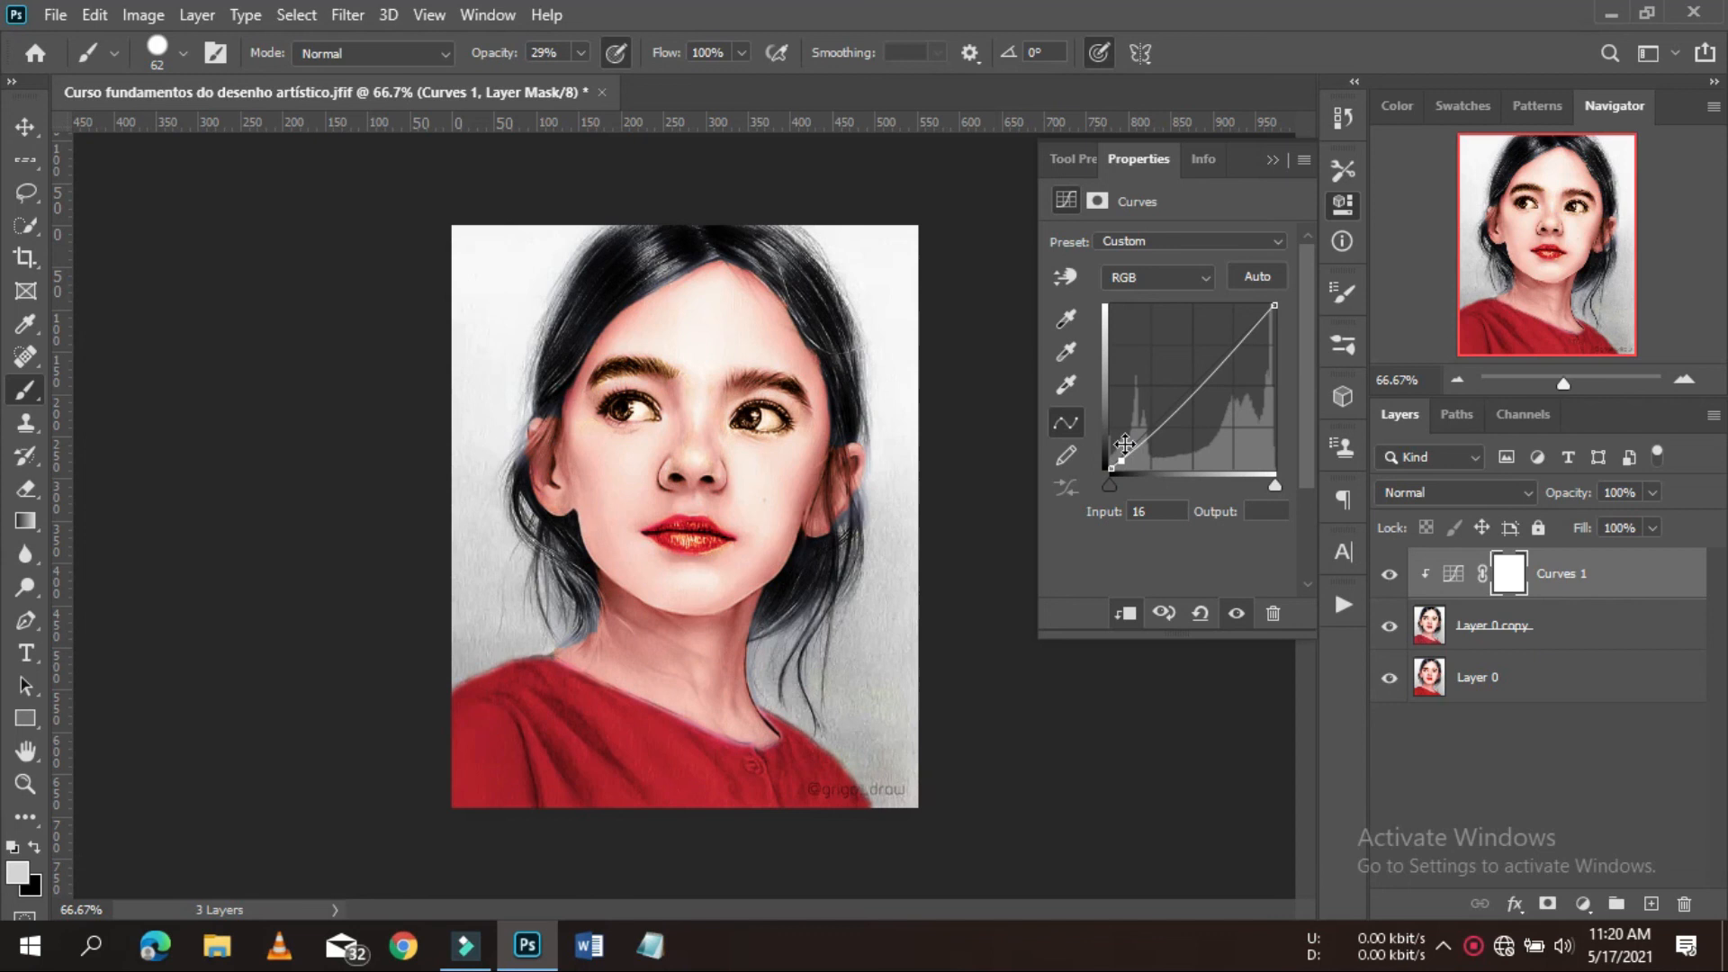
left_click_drag(1123, 461, 1122, 464)
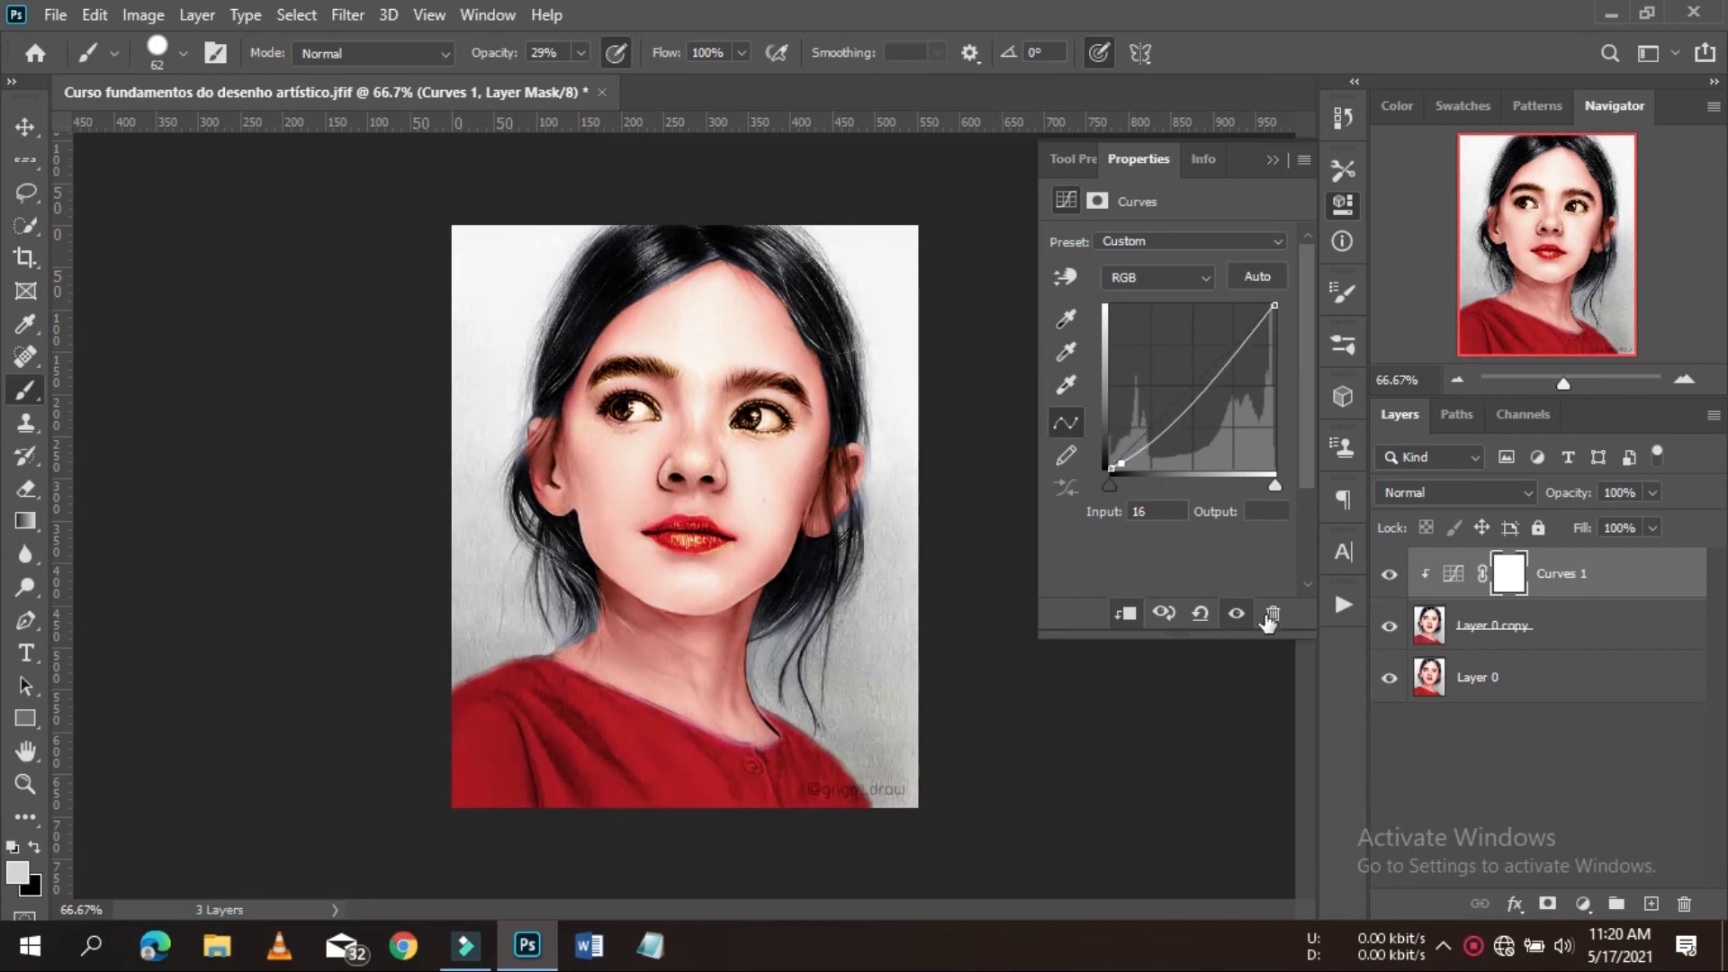
left_click(1278, 159)
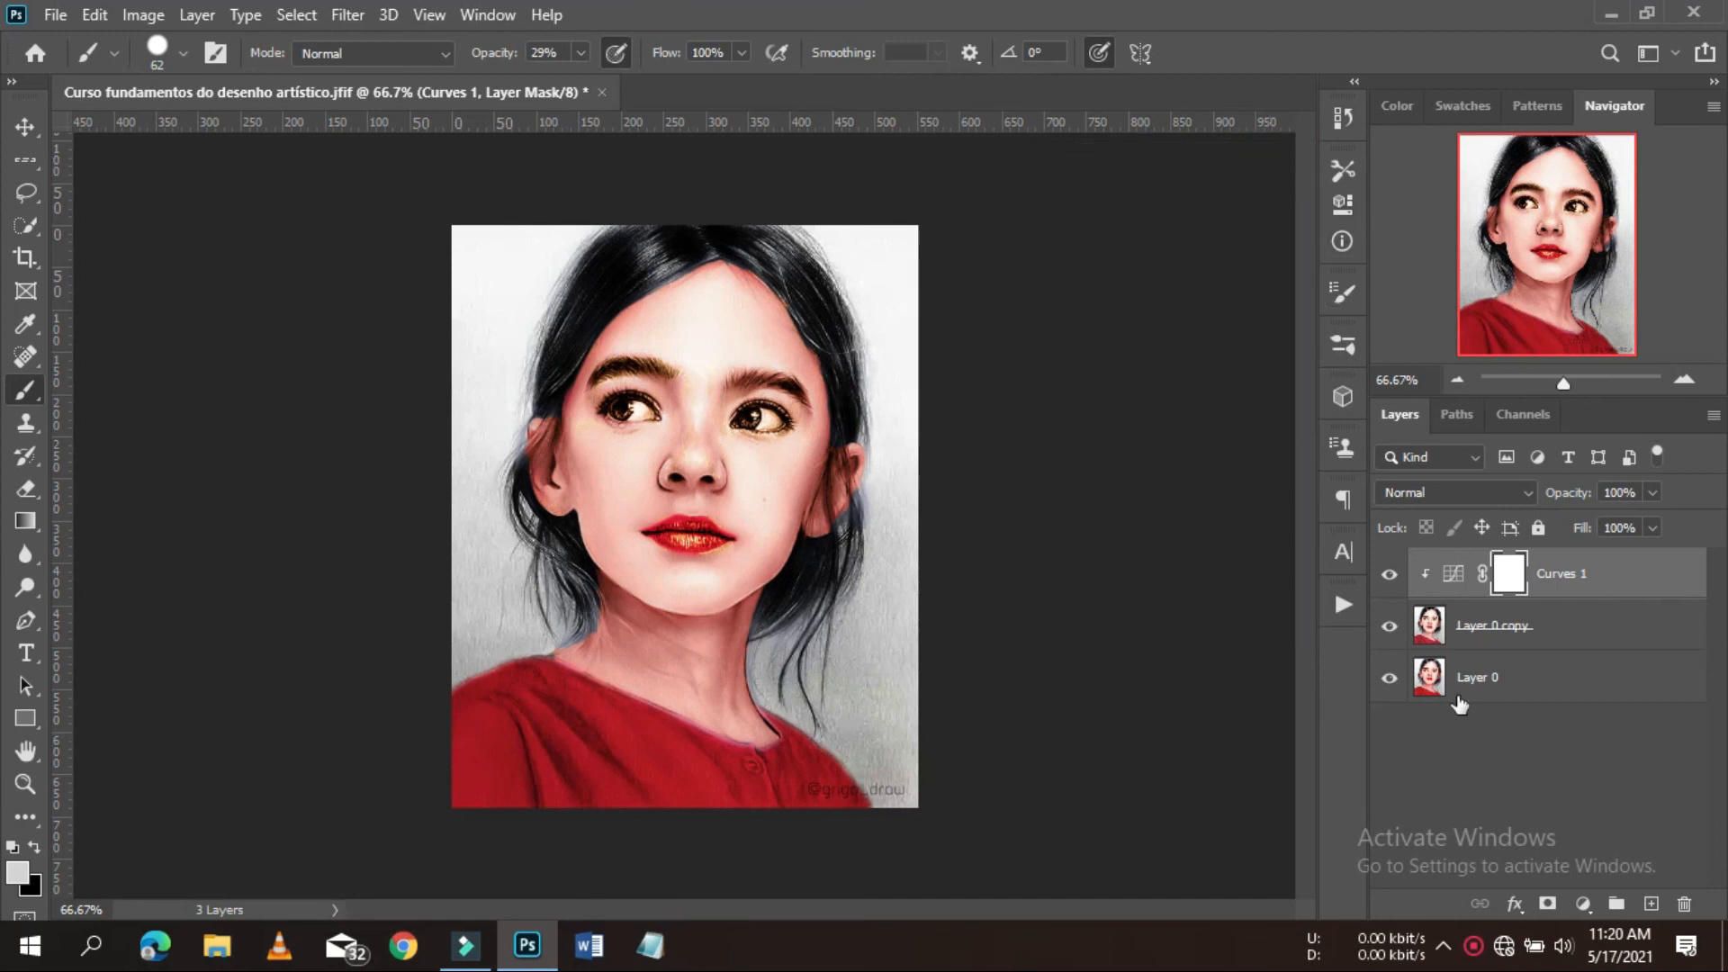
- Compare the portrait with Curves 1 and Layer 0 copy hidden and shown, and merge the Curves adjustment with Layer 0 copy
left_click(1390, 582)
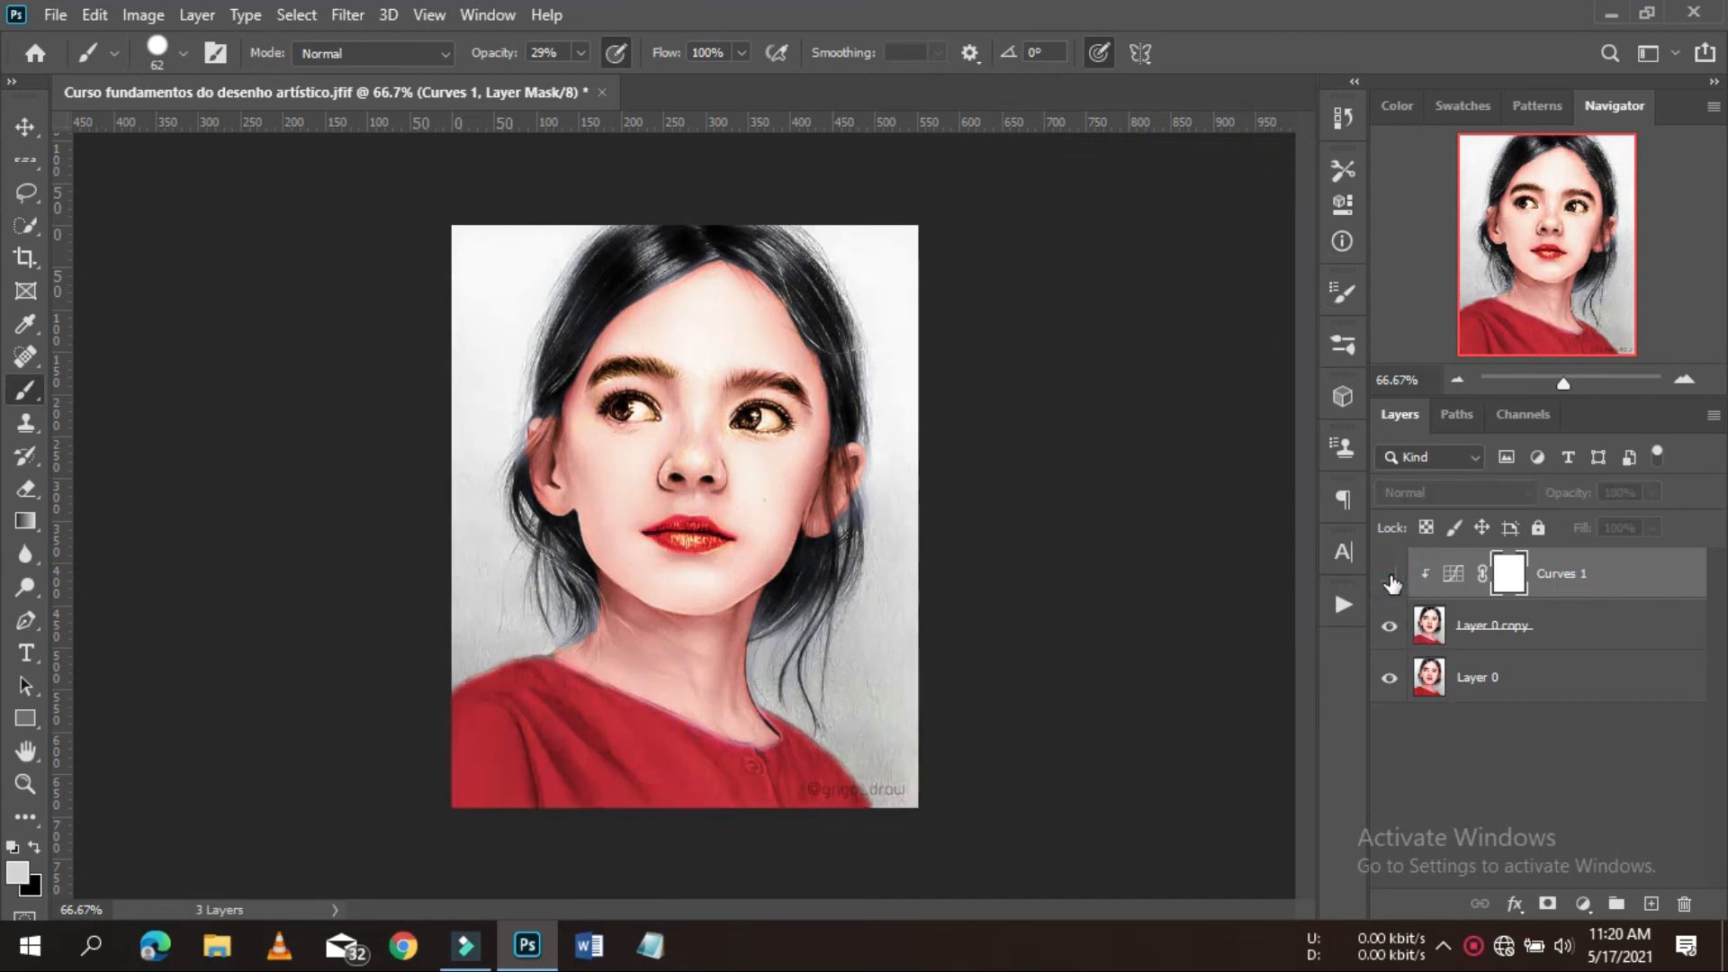
left_click(1391, 582)
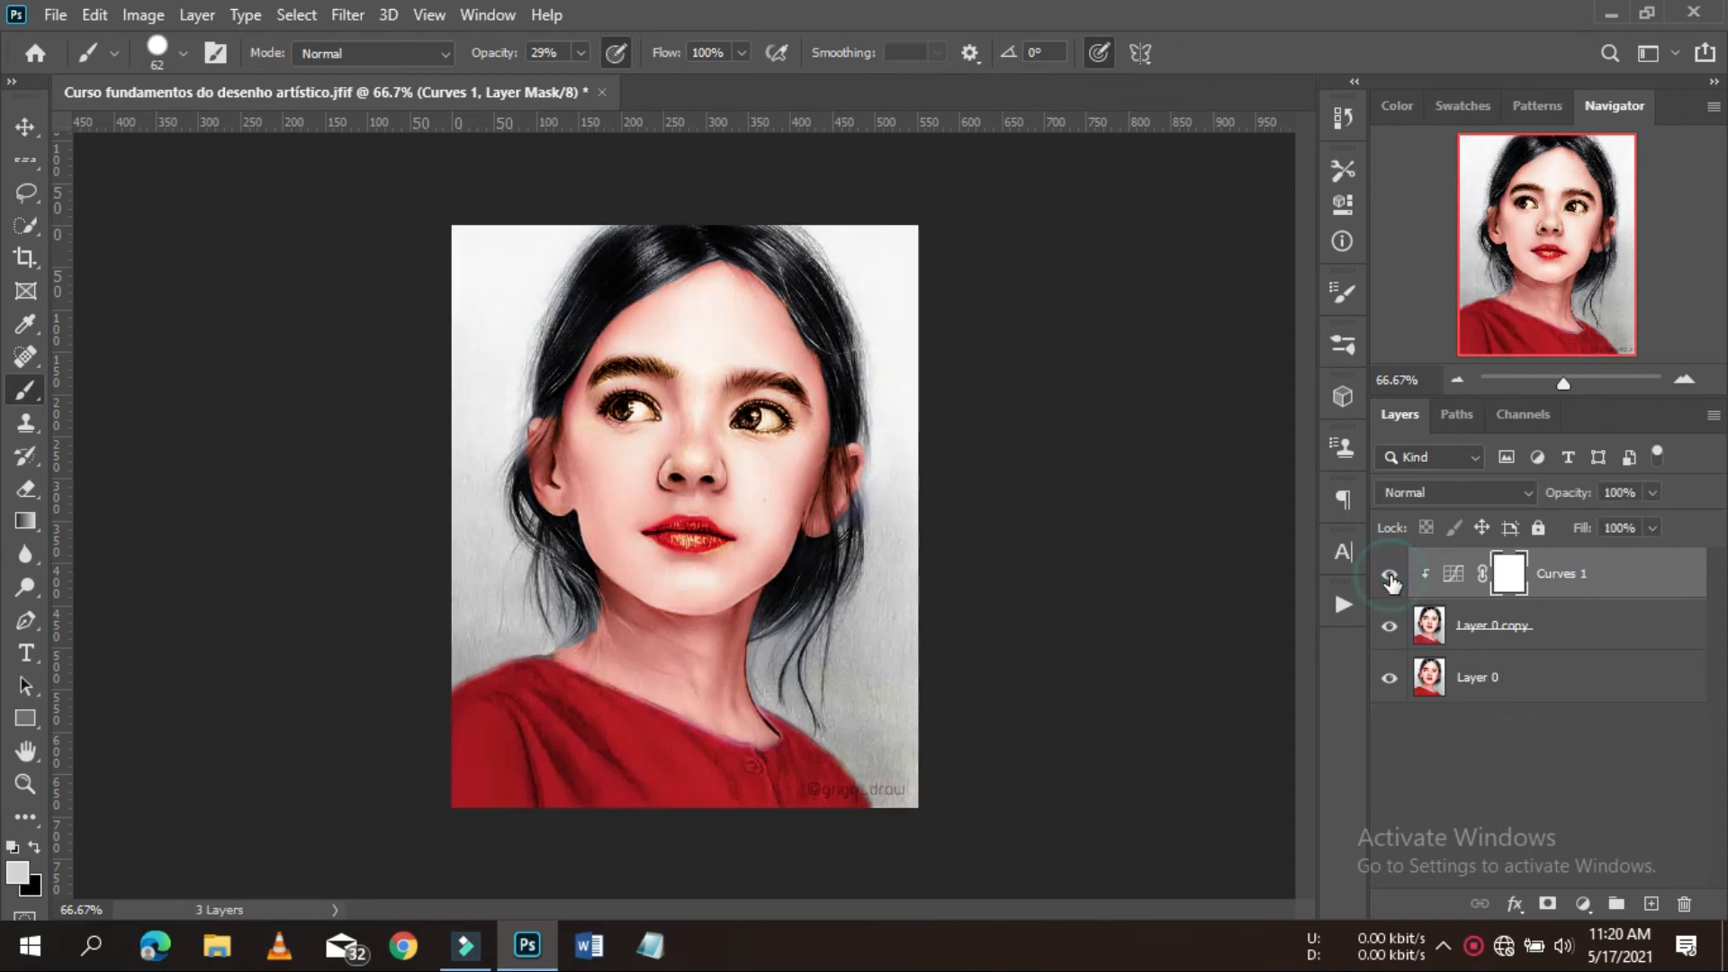
left_click(1390, 627)
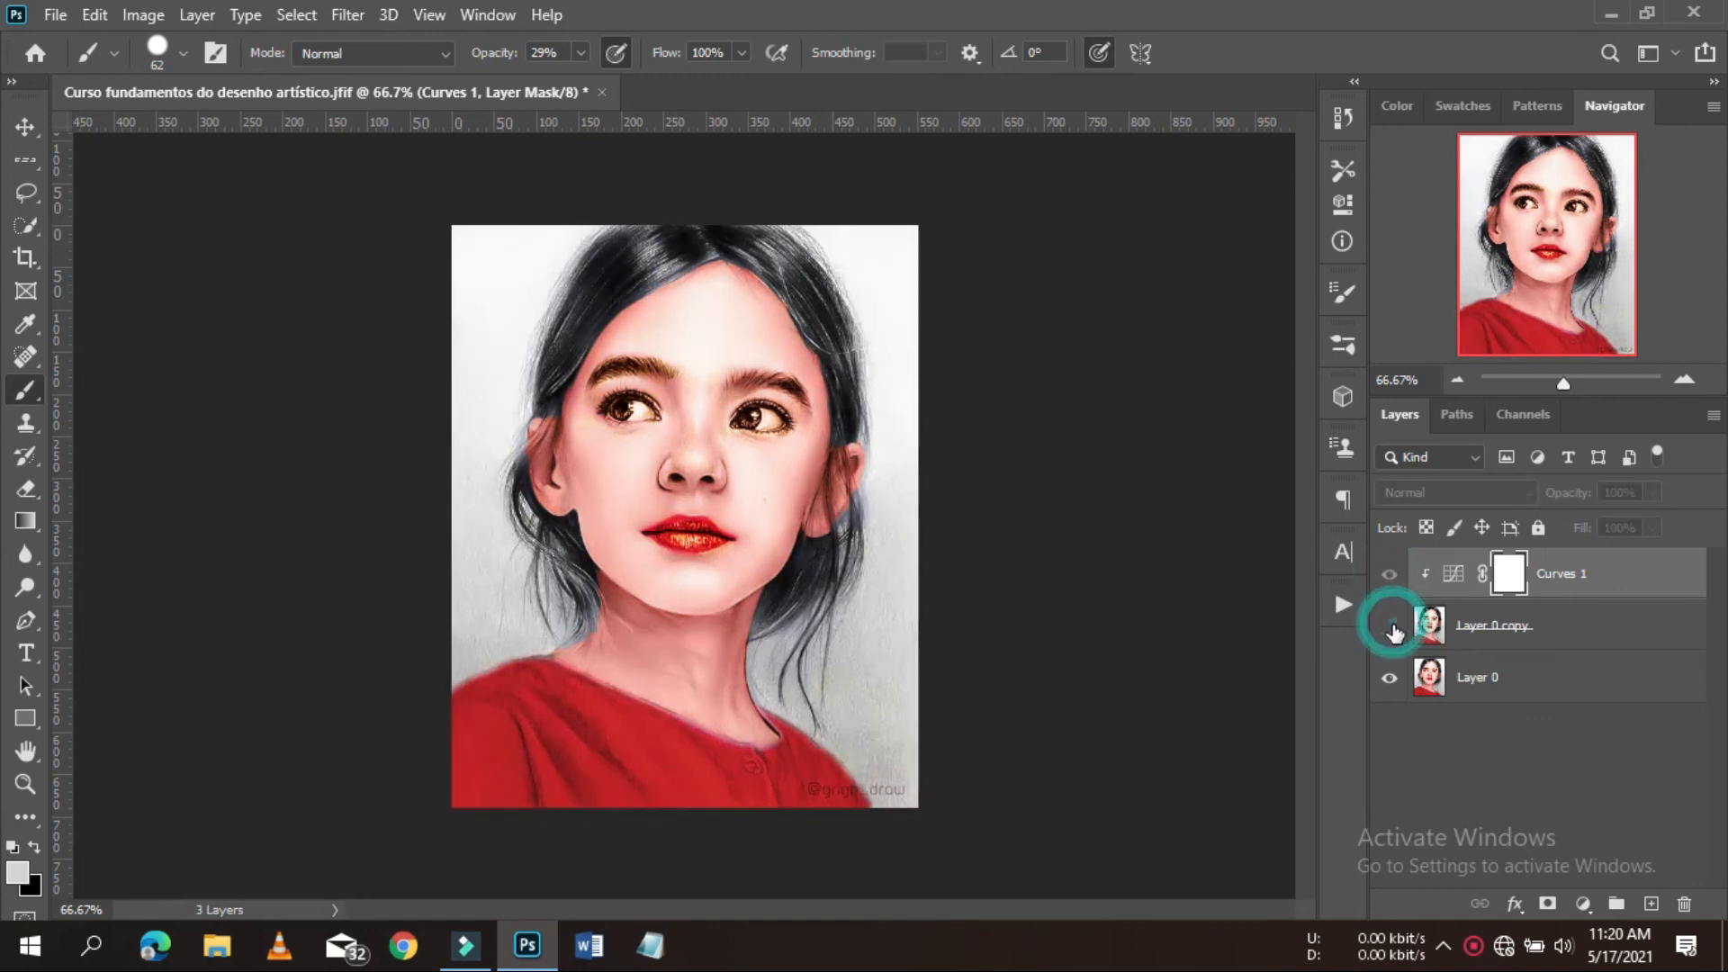
left_click(1390, 621)
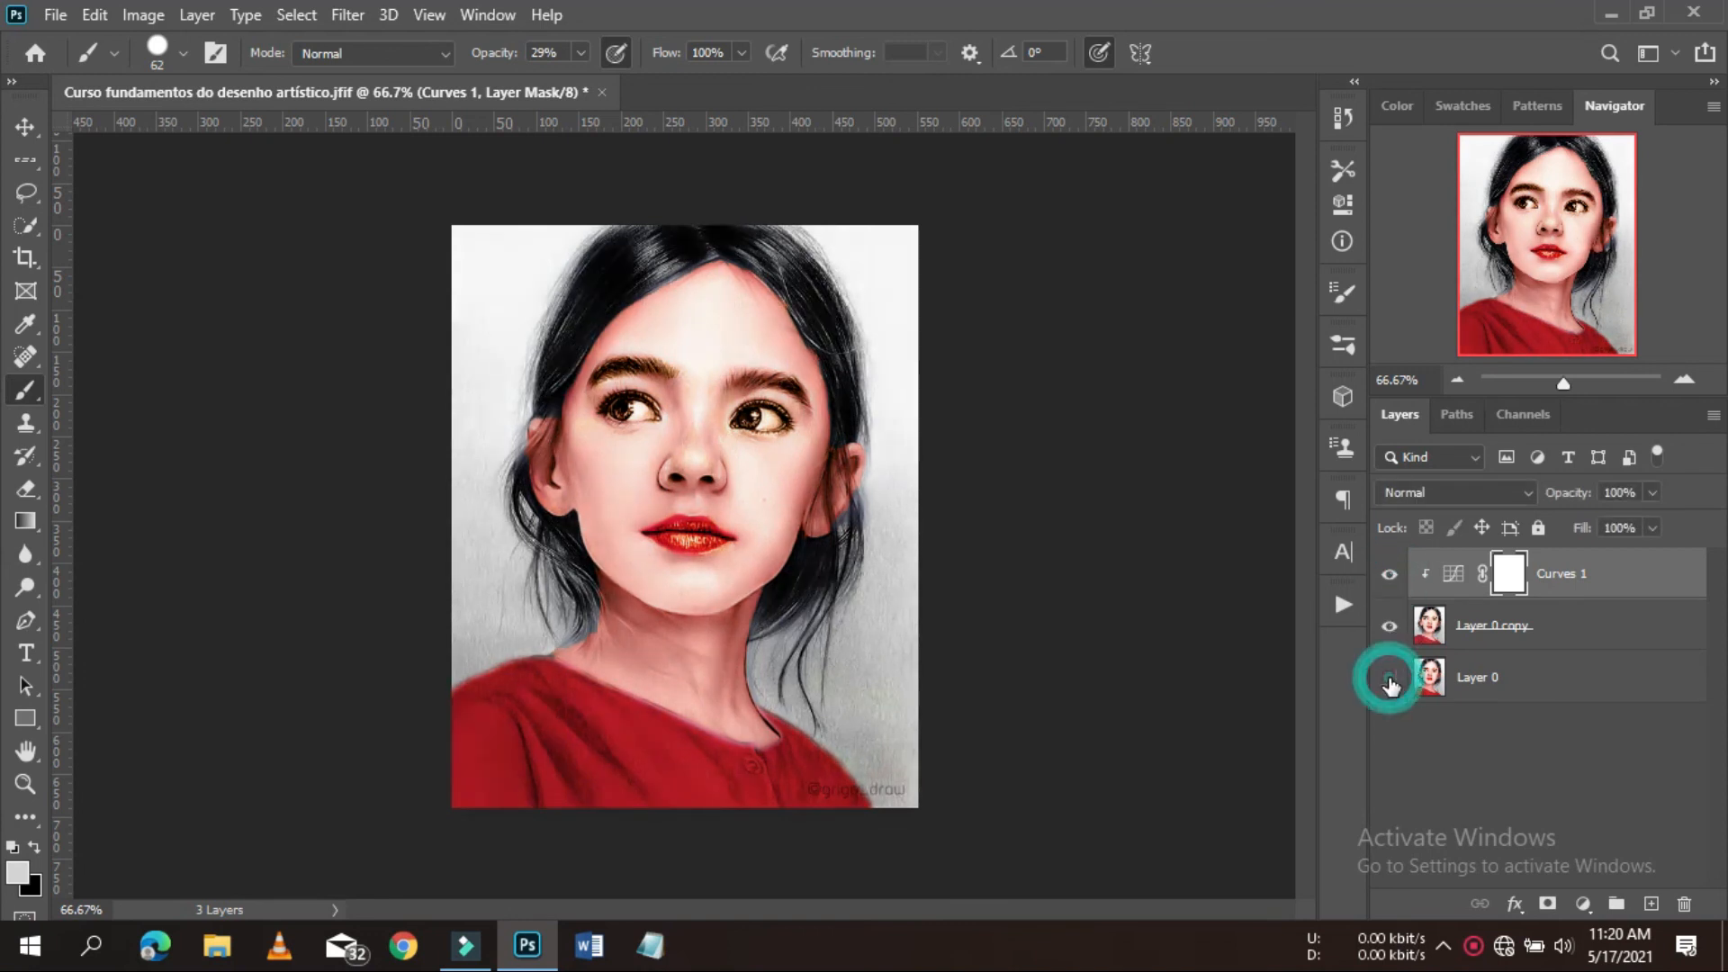
right_click(1485, 580)
left_click(1396, 743)
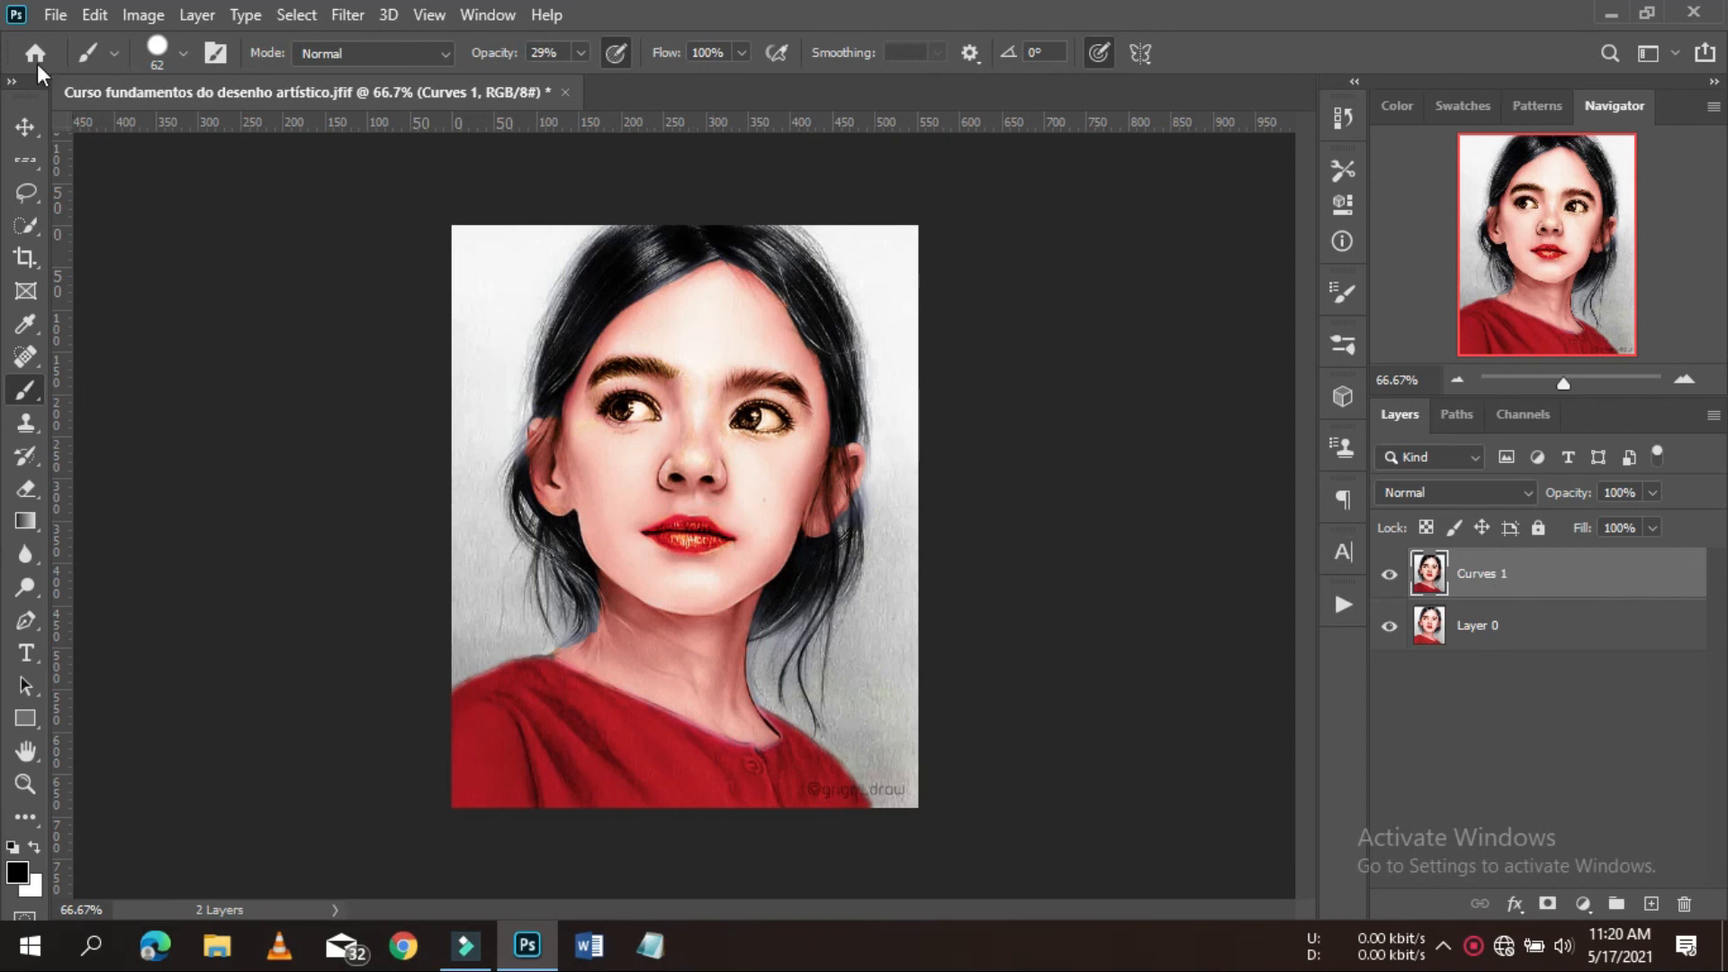
- Open the Export As dialog for the finished portrait
left_click(52, 16)
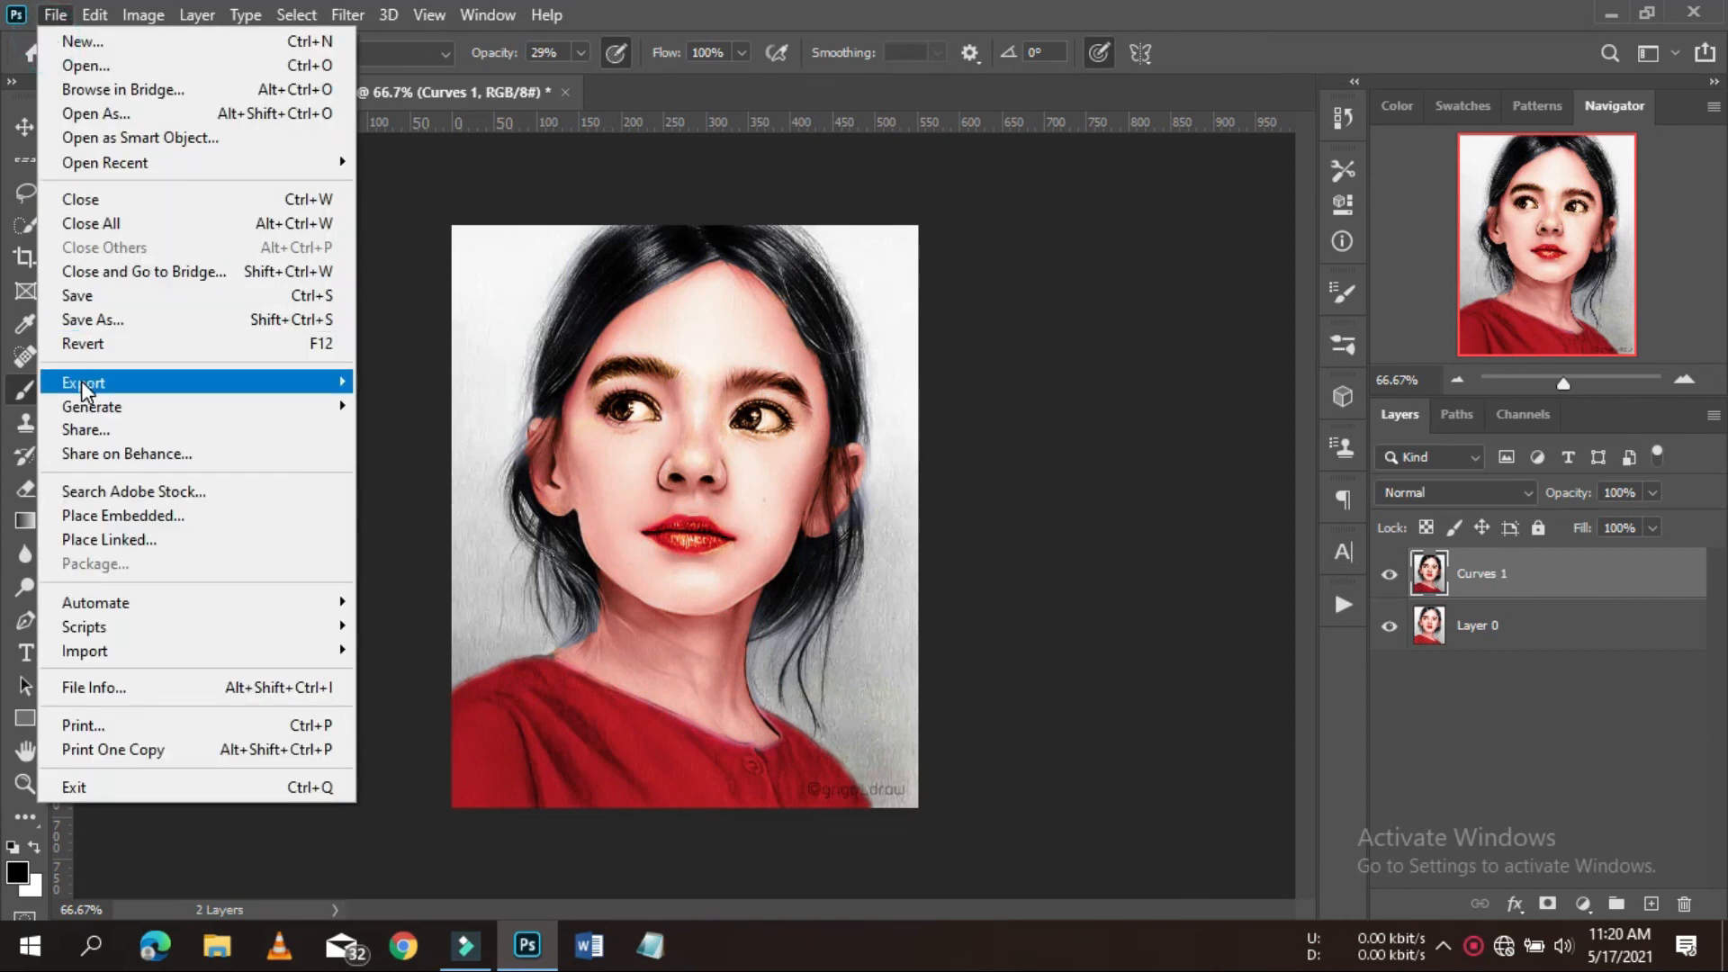
mouse_move(111, 382)
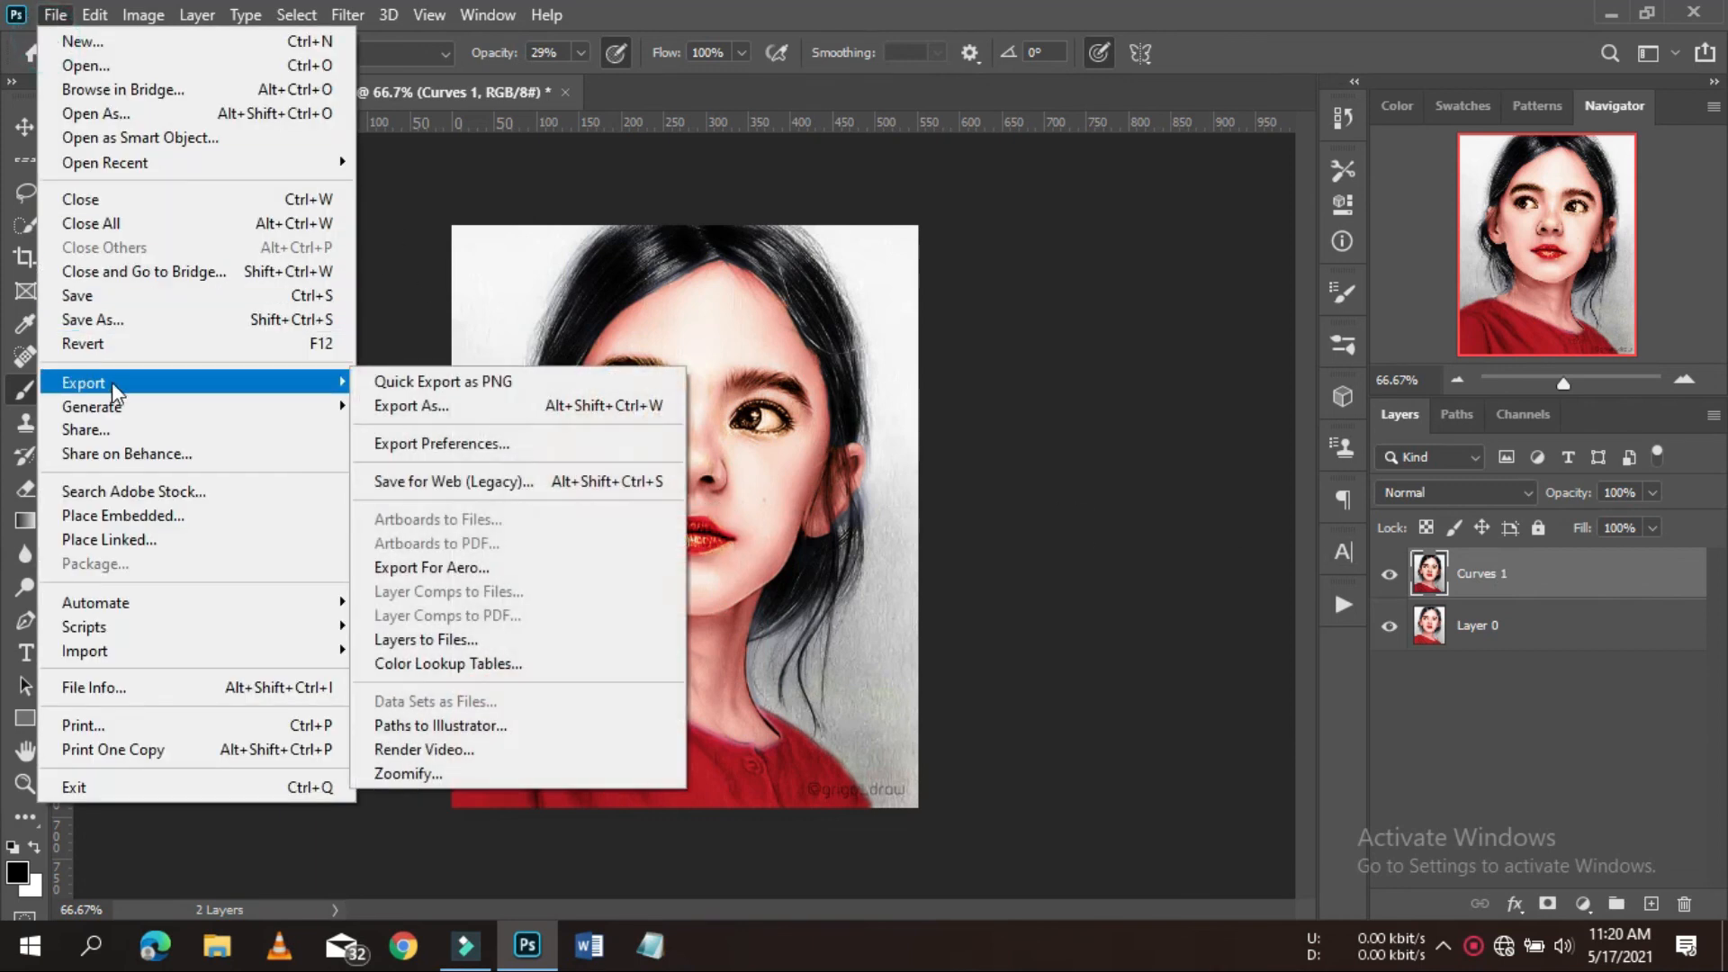
left_click(417, 409)
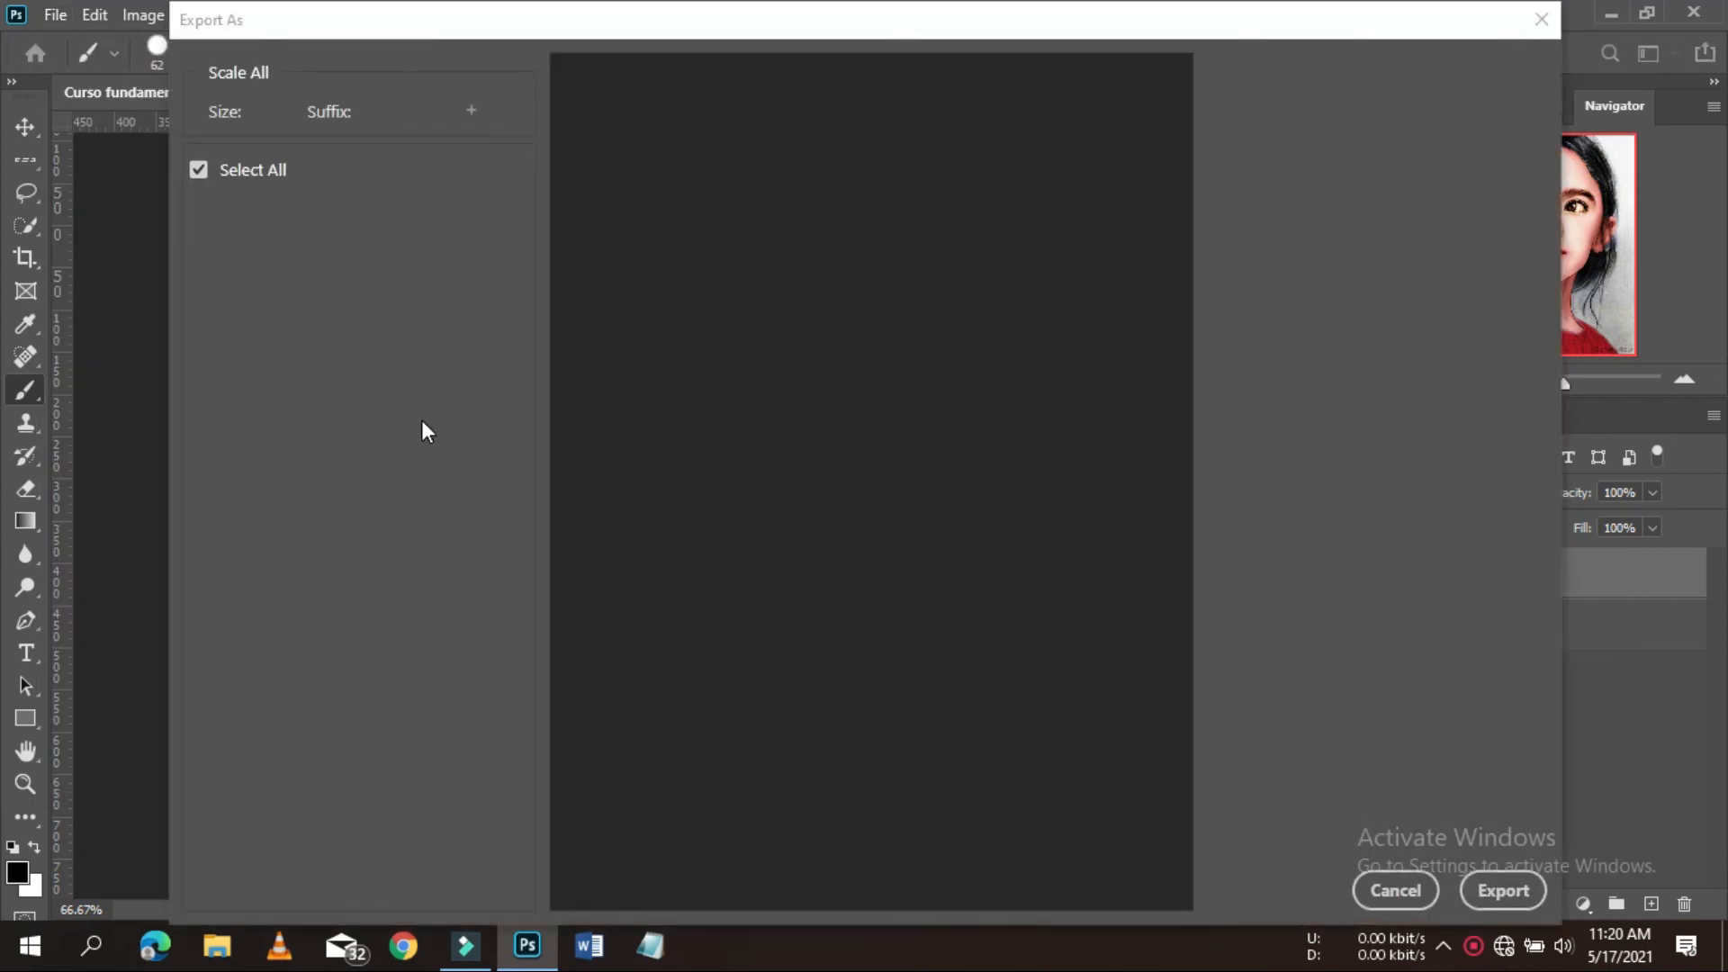